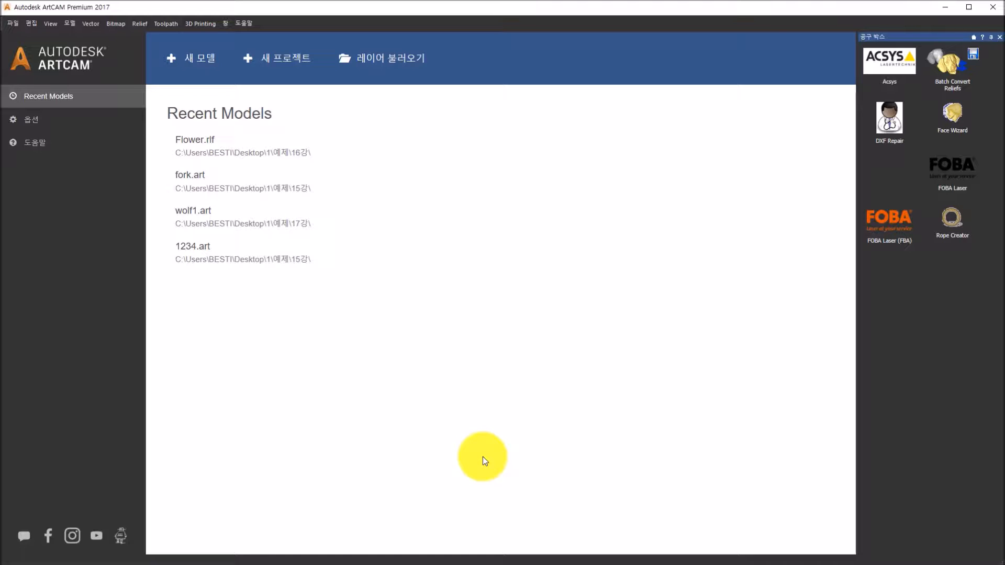
- Create a new model 100 mm wide and 100 mm high
left_click(197, 54)
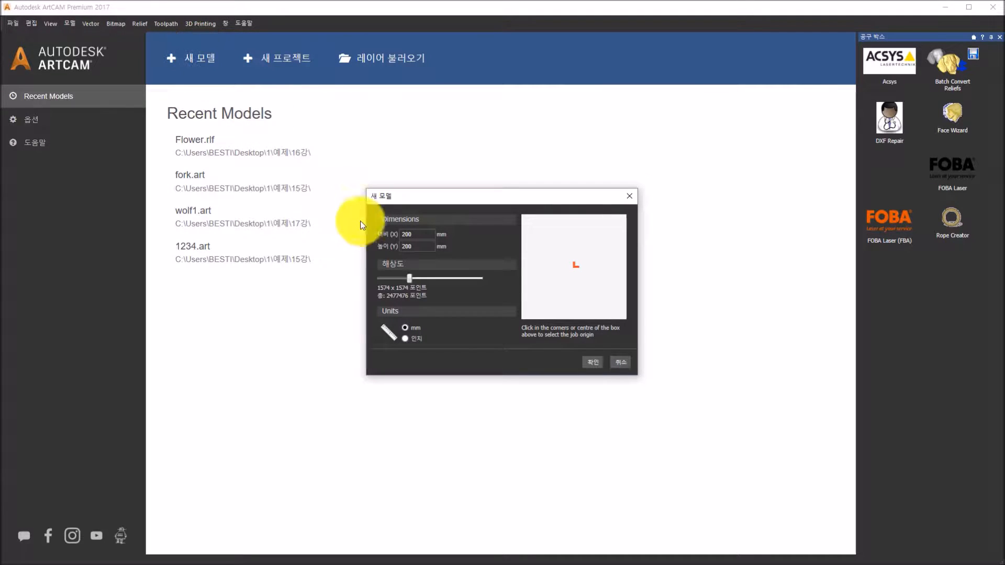
left_click_drag(417, 234, 303, 247)
type("100")
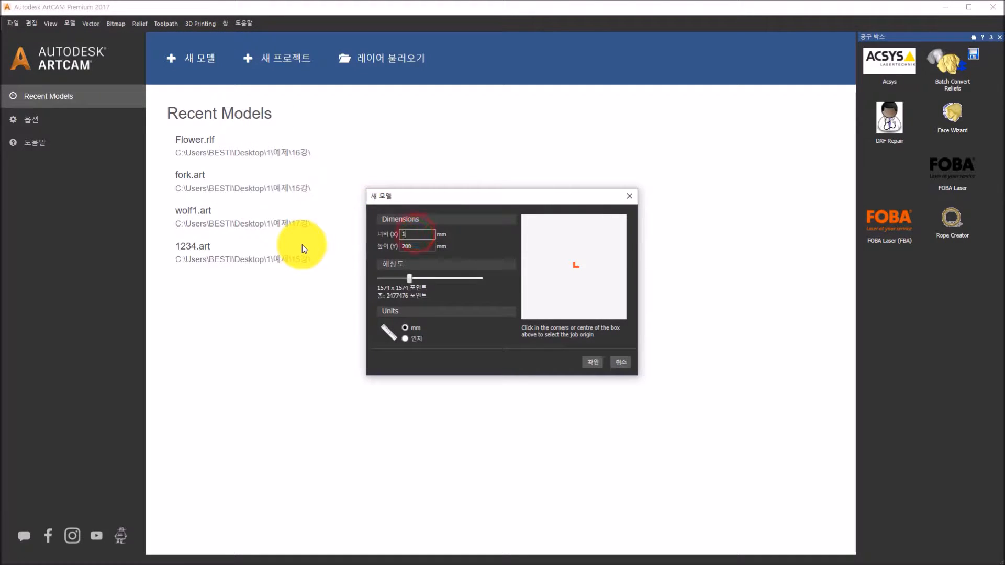
left_click(414, 247)
left_click_drag(414, 248, 387, 270)
type("100")
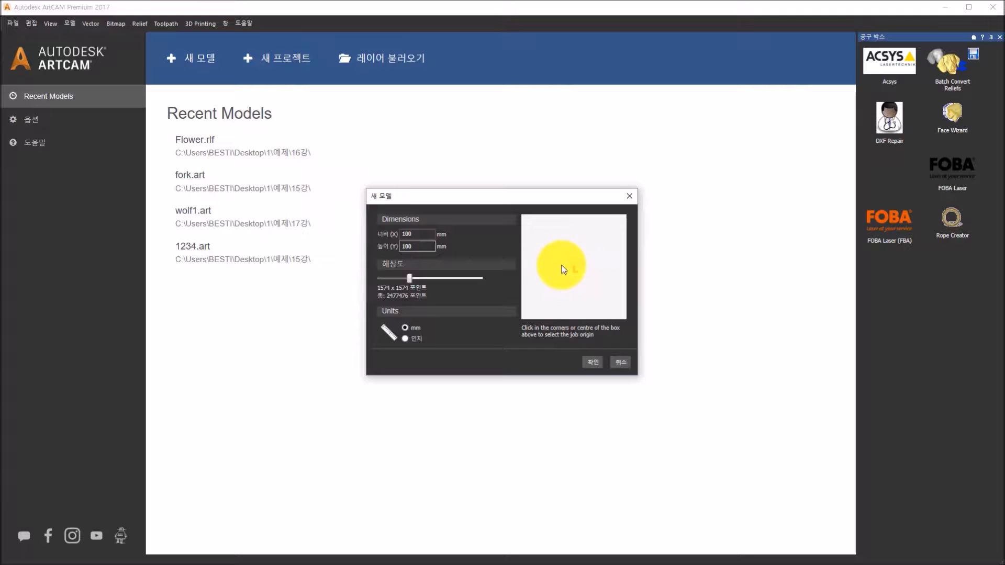
left_click(595, 362)
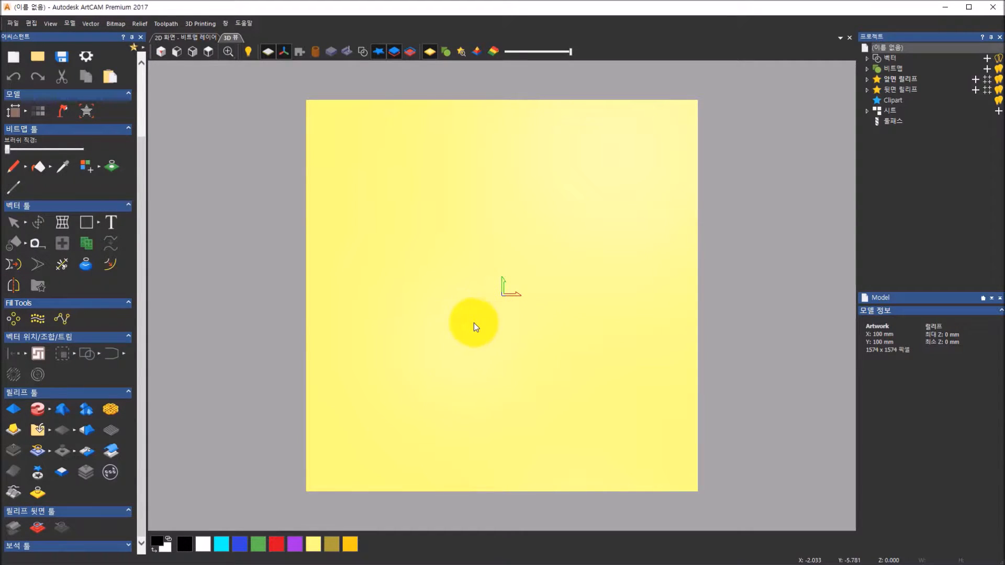
- Import the Leaves.rlf relief from the 16강 example folder into the model
left_click_drag(536, 354, 588, 300)
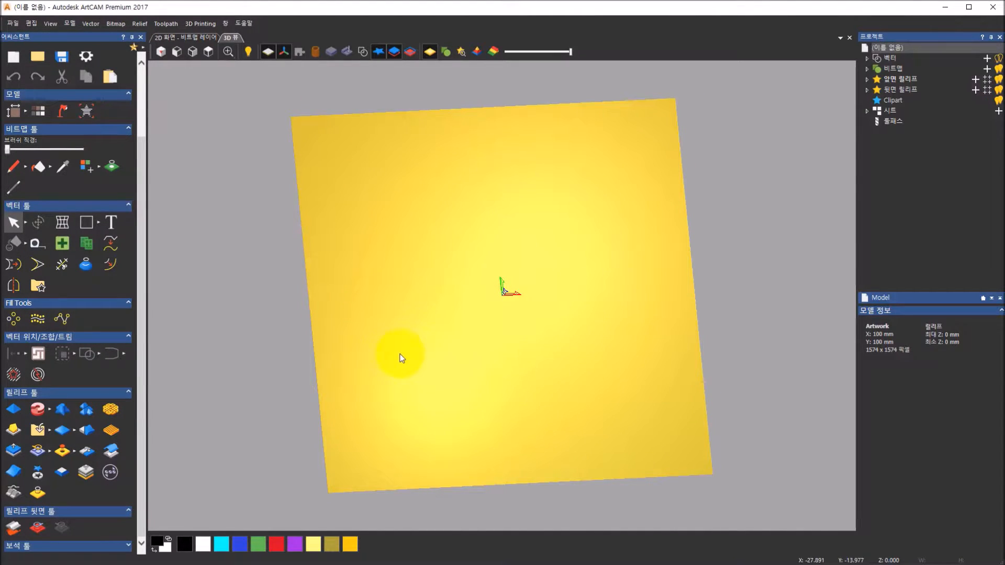
left_click_drag(142, 356, 144, 385)
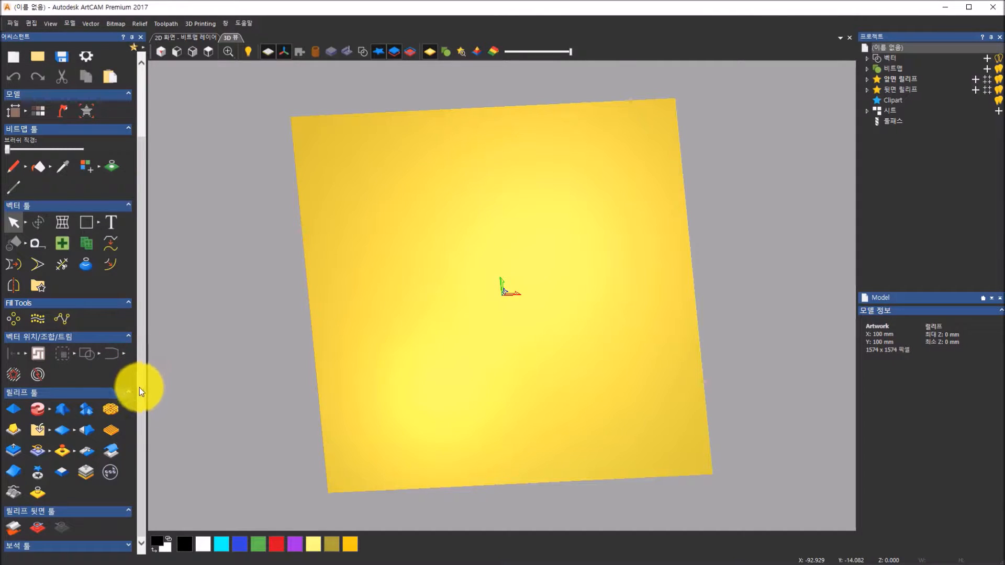
left_click(48, 431)
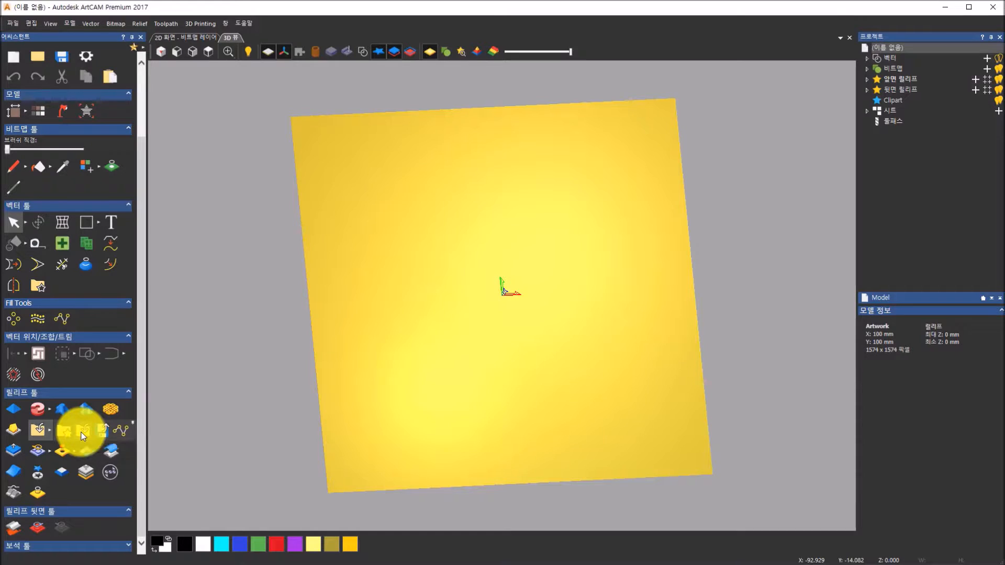
left_click(82, 433)
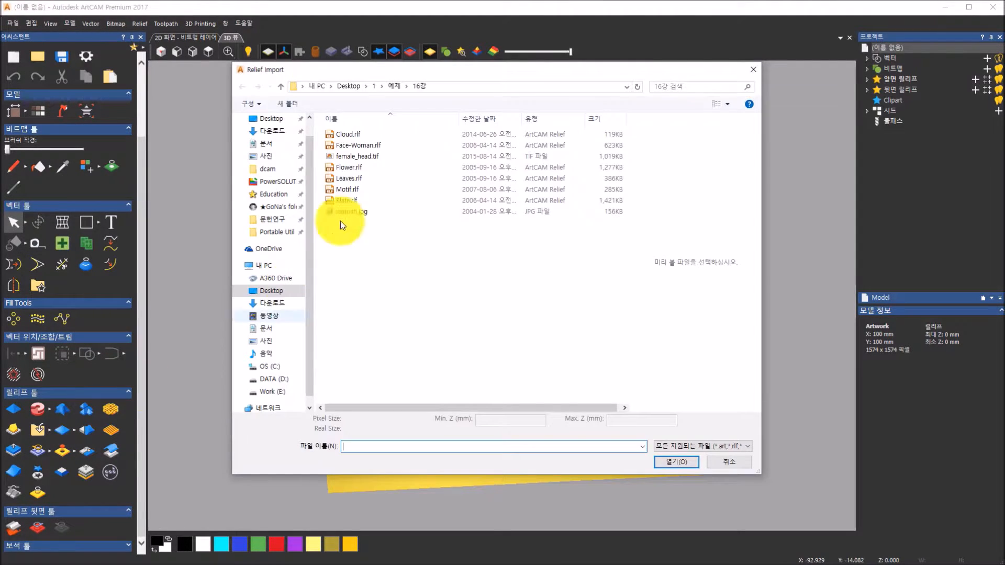
left_click(354, 181)
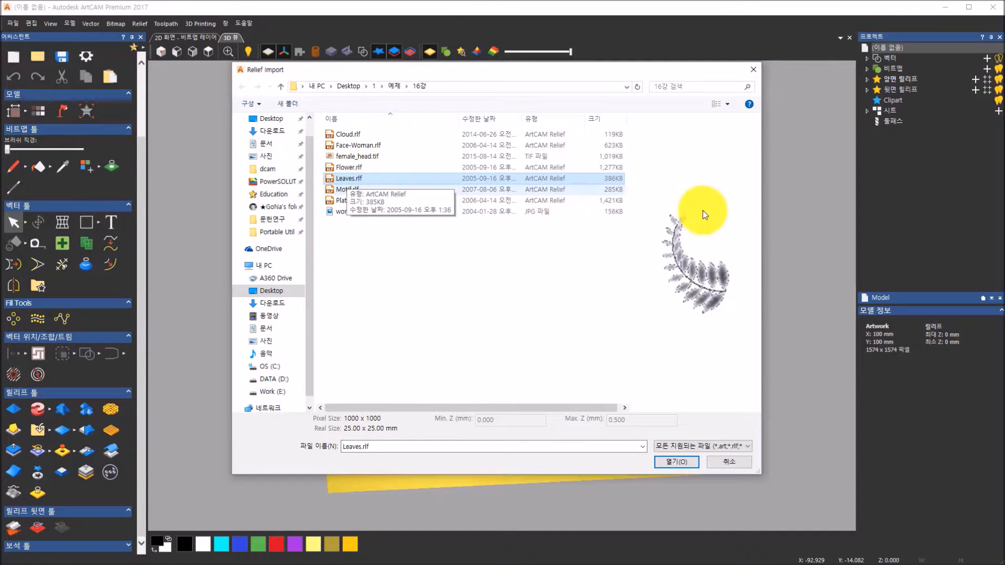
left_click_drag(706, 289, 675, 219)
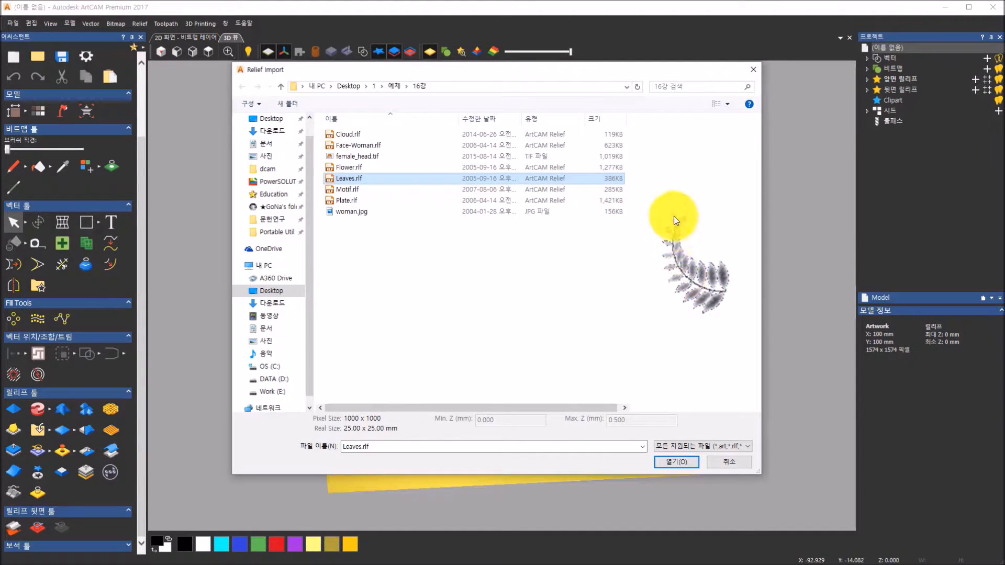
left_click_drag(681, 259, 718, 327)
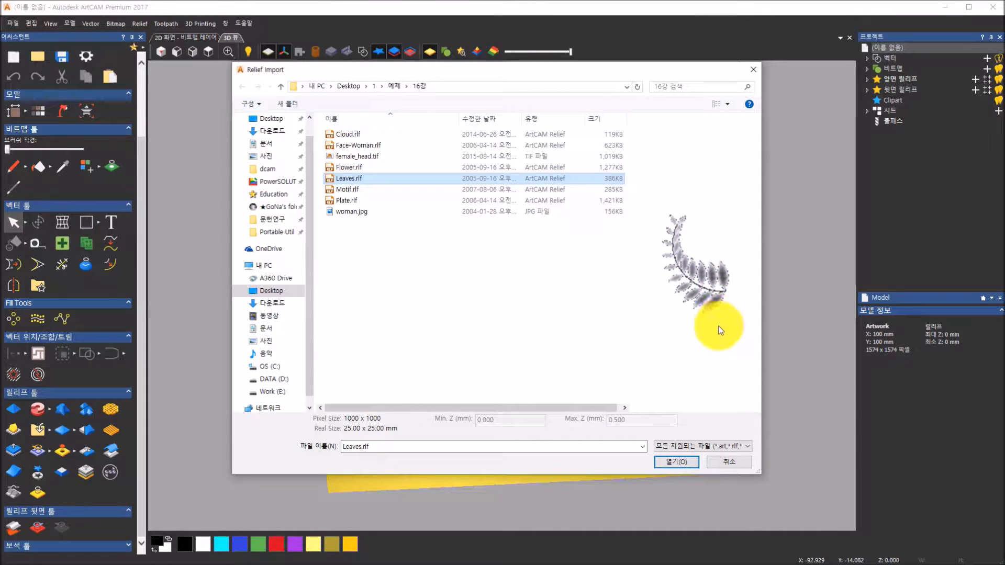
left_click(697, 464)
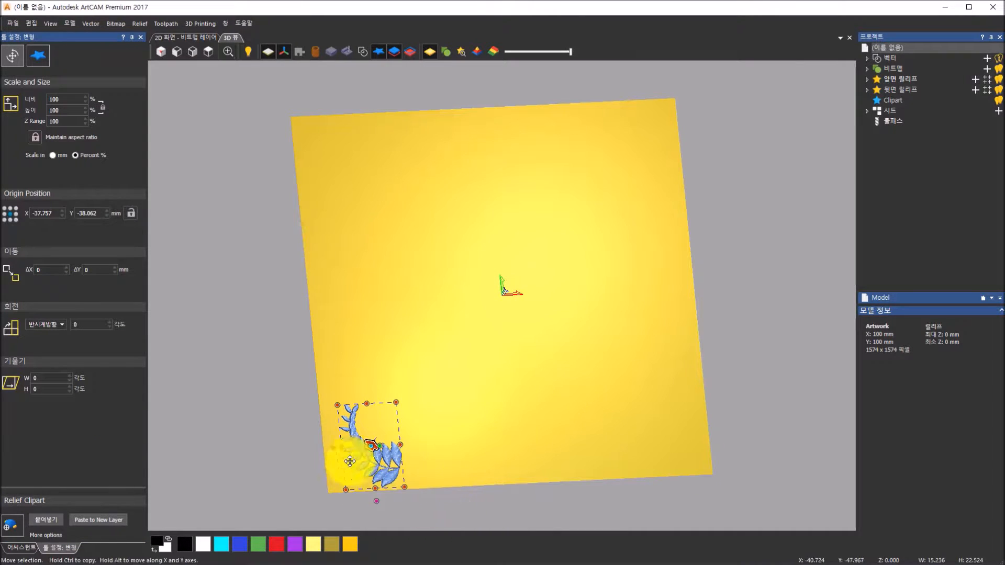
- Move the leaf relief about 11 mm in X and 13.3 mm in Y, and rotate it 40 degrees counter-clockwise
left_click_drag(387, 462, 423, 410)
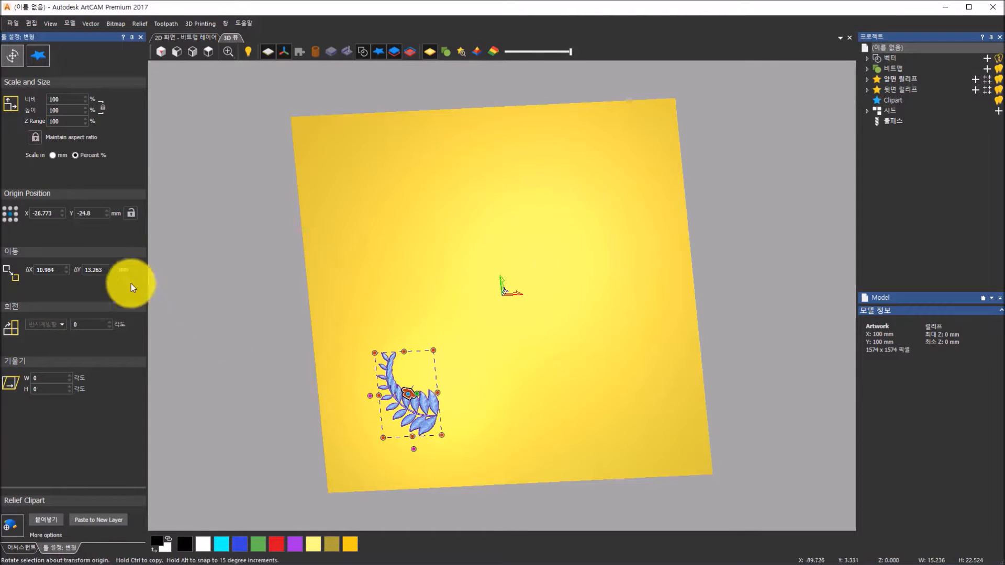
left_click(66, 99)
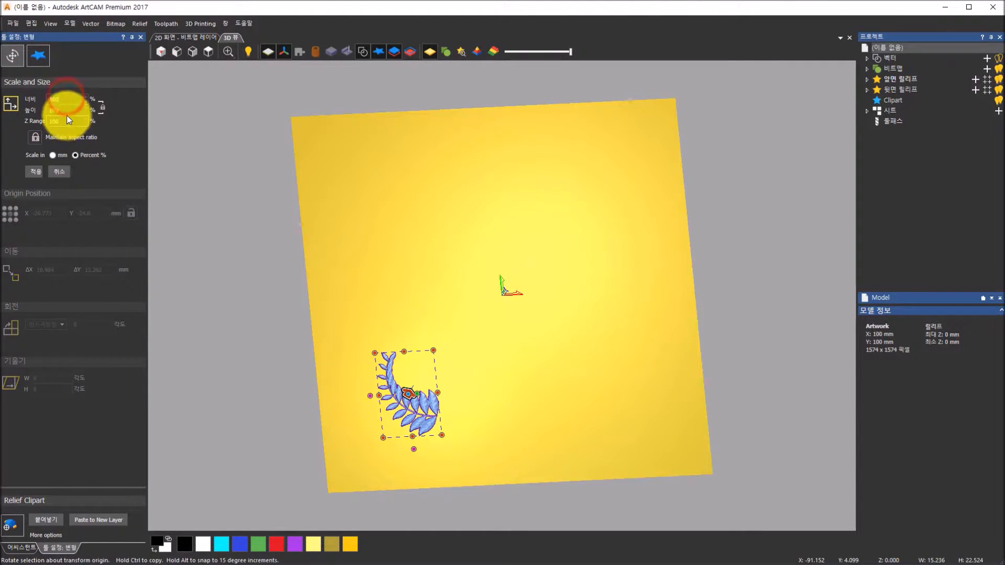
left_click(60, 230)
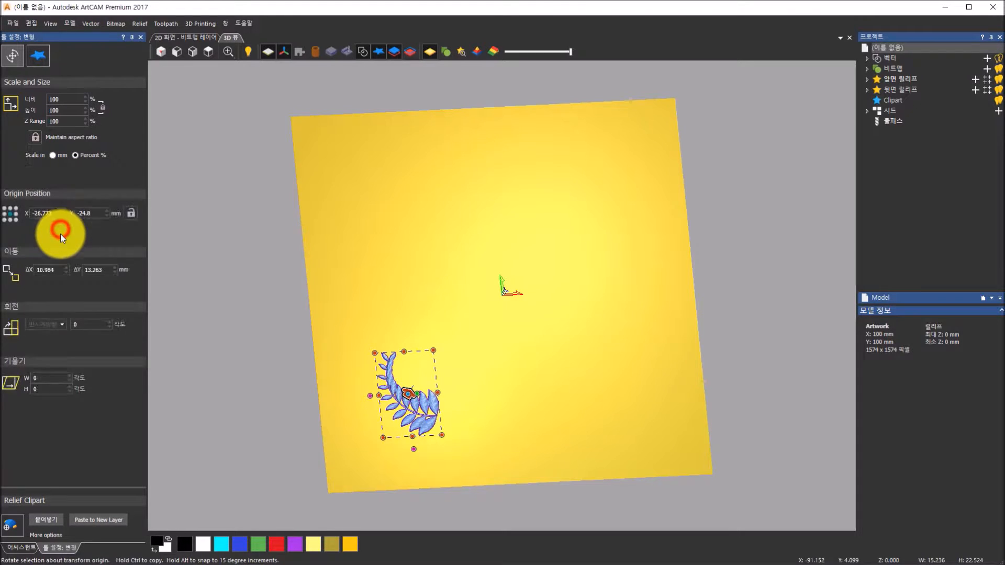
left_click(84, 324)
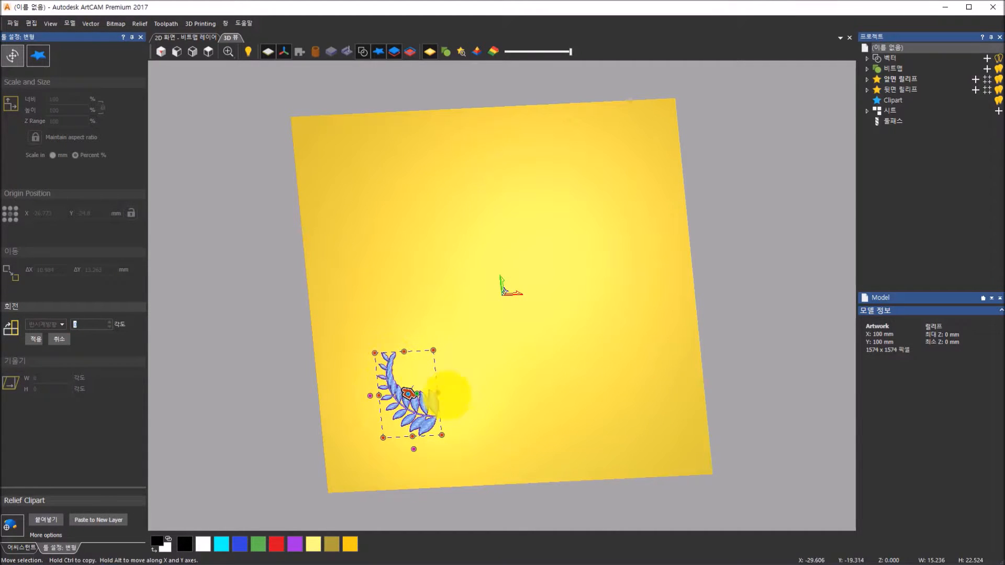
type("40")
left_click(35, 340)
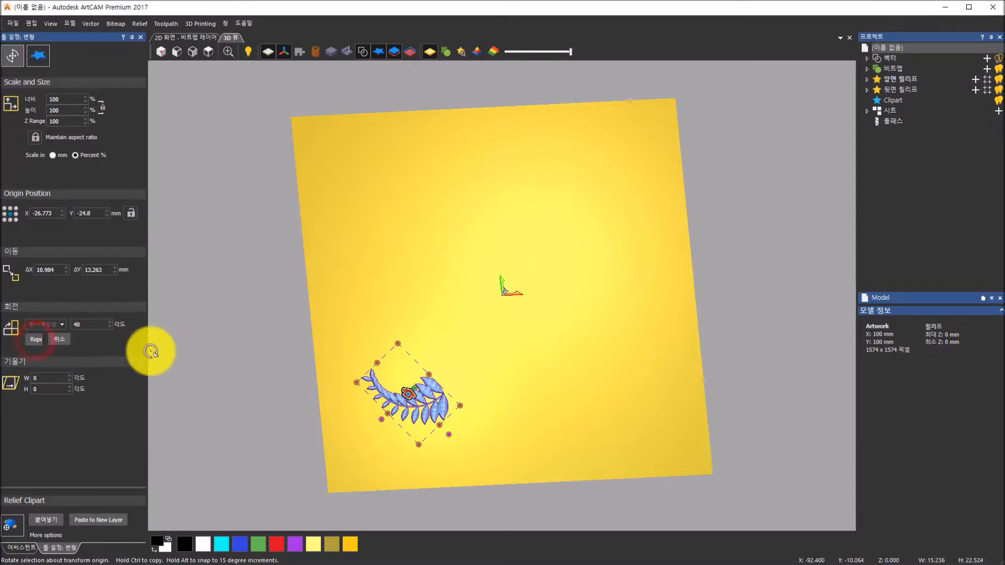
- Rotate the leaf relief freehand by about a further 8 degrees counter-clockwise, working in the top view
left_click(208, 51)
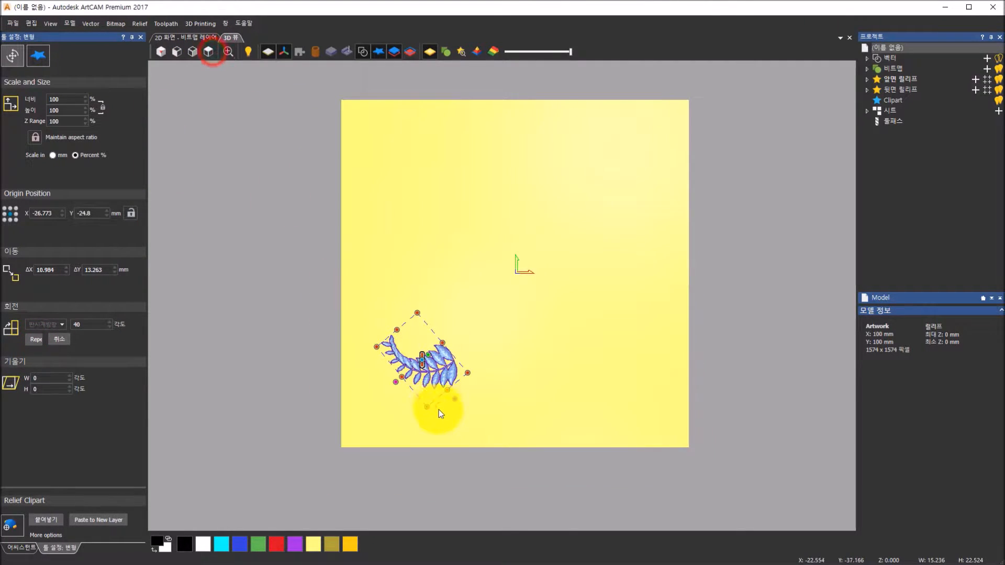
scroll(438, 409, "up", 3)
scroll(421, 293, "up", 2)
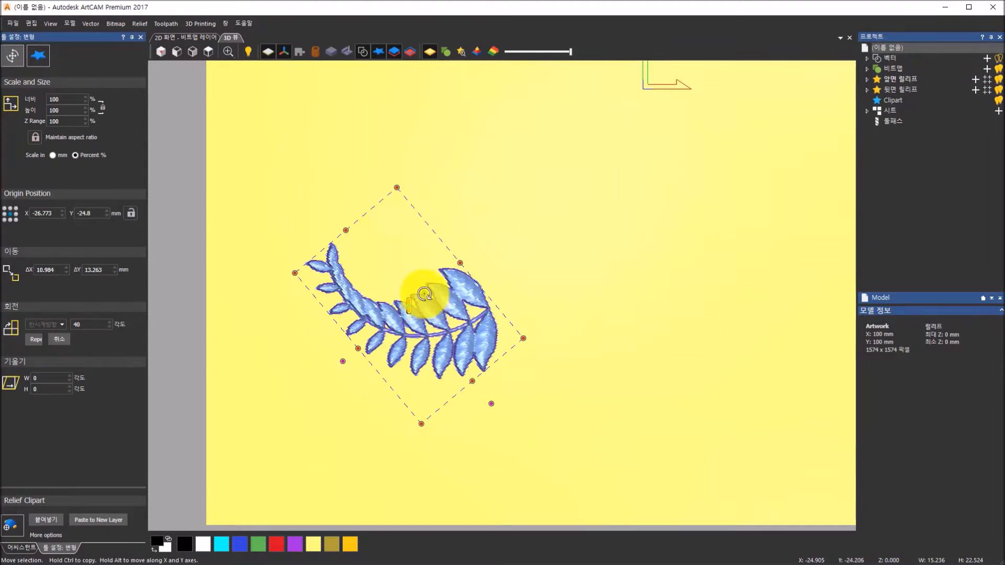
mouse_move(418, 292)
left_mouse_down()
mouse_move(427, 304)
mouse_move(428, 279)
mouse_move(429, 289)
left_mouse_up()
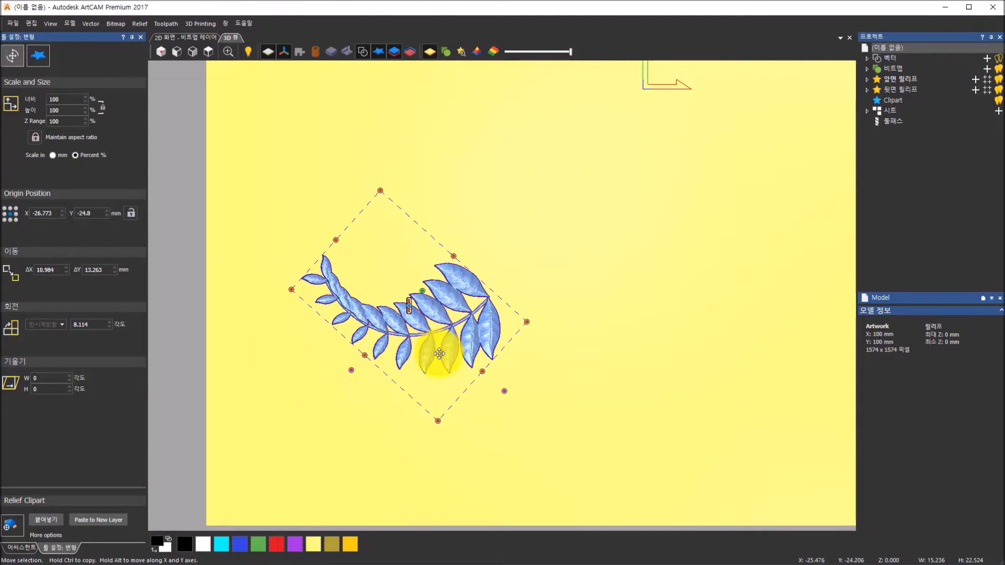
scroll(448, 339, "up", 1)
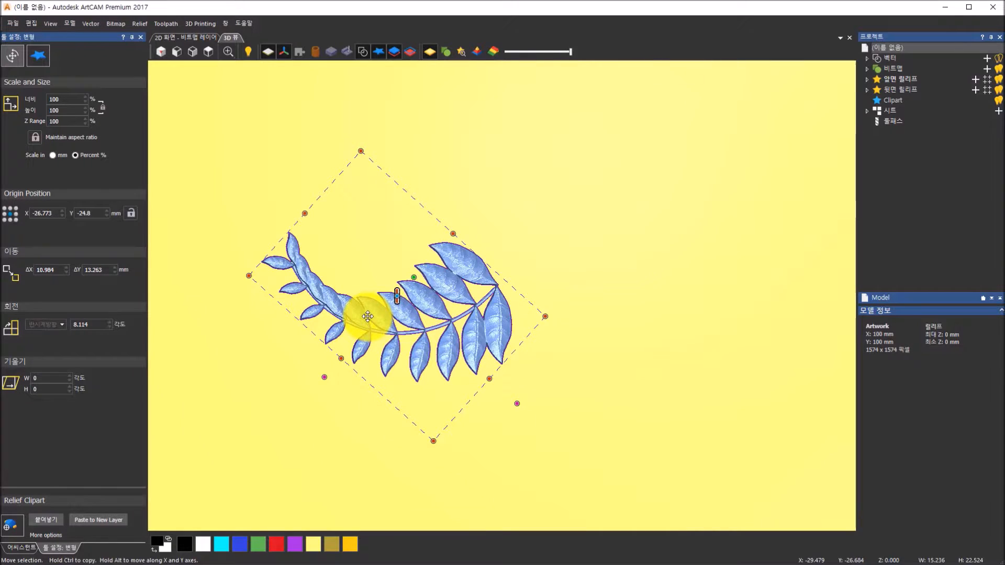
scroll(368, 316, "down", 2)
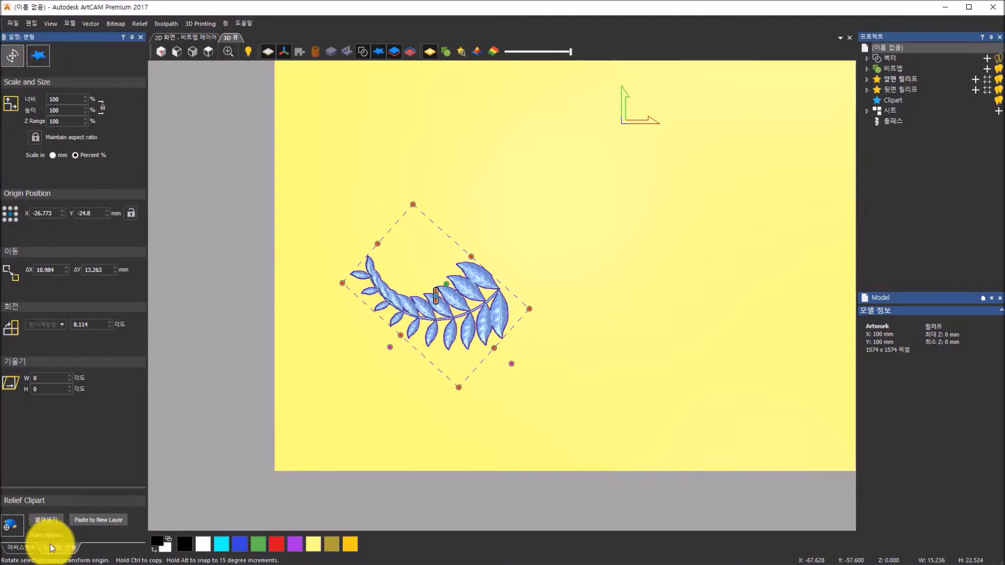
- Mirror a copy of the leaf relief horizontally to its right, keeping the original, and shift the copy right to leave a gap between them
left_click(23, 546)
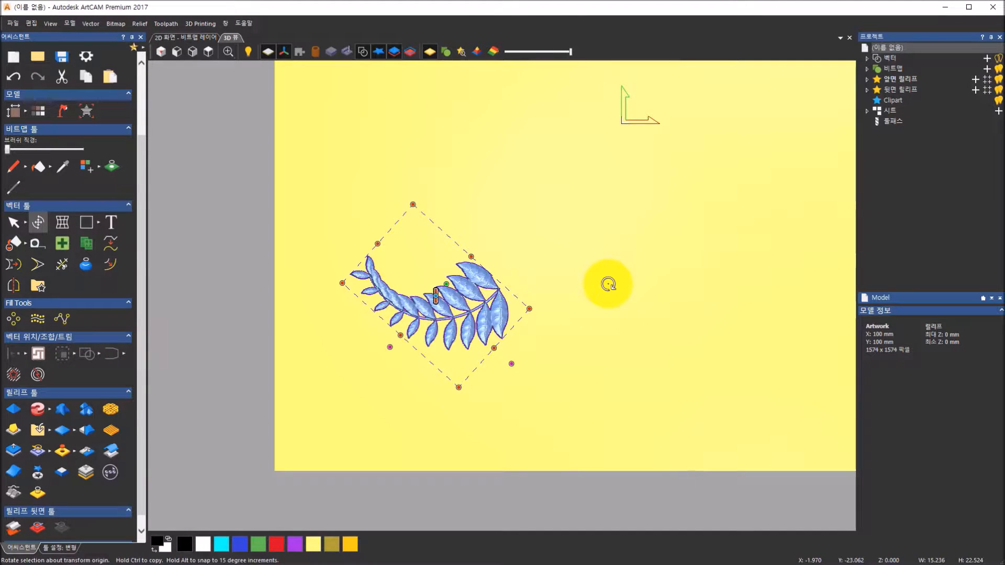
left_click(483, 280)
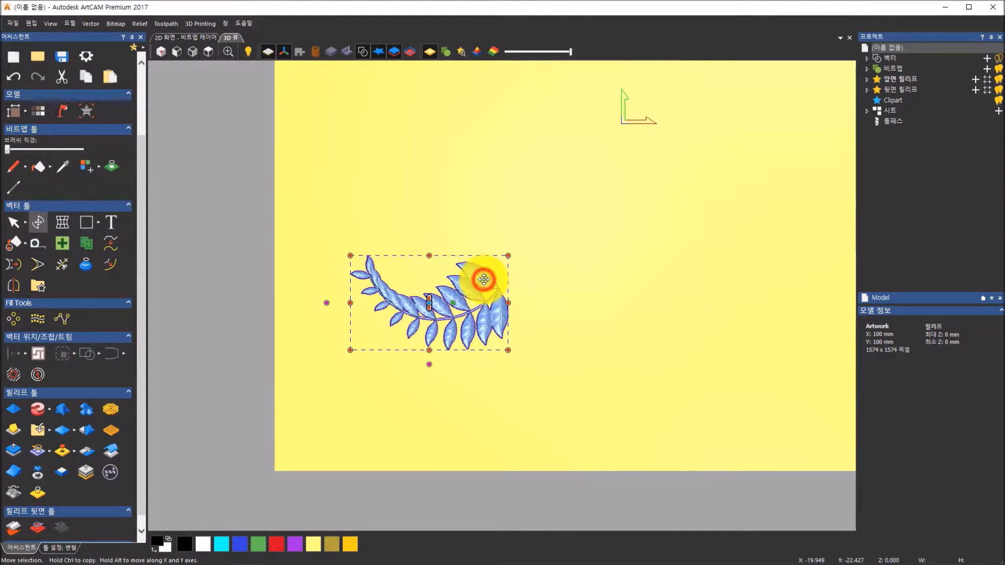
left_click(14, 285)
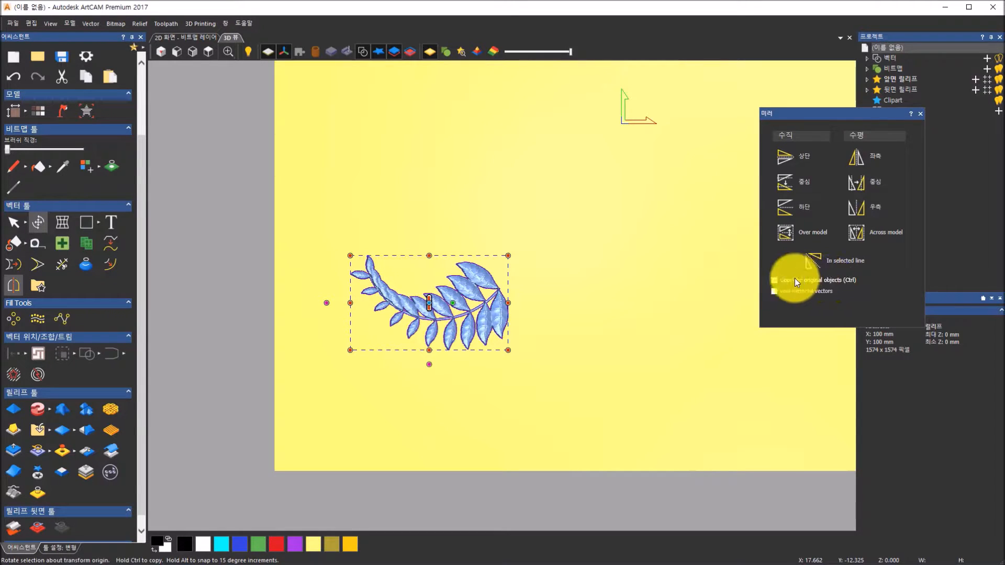
left_click(774, 280)
left_click(471, 308)
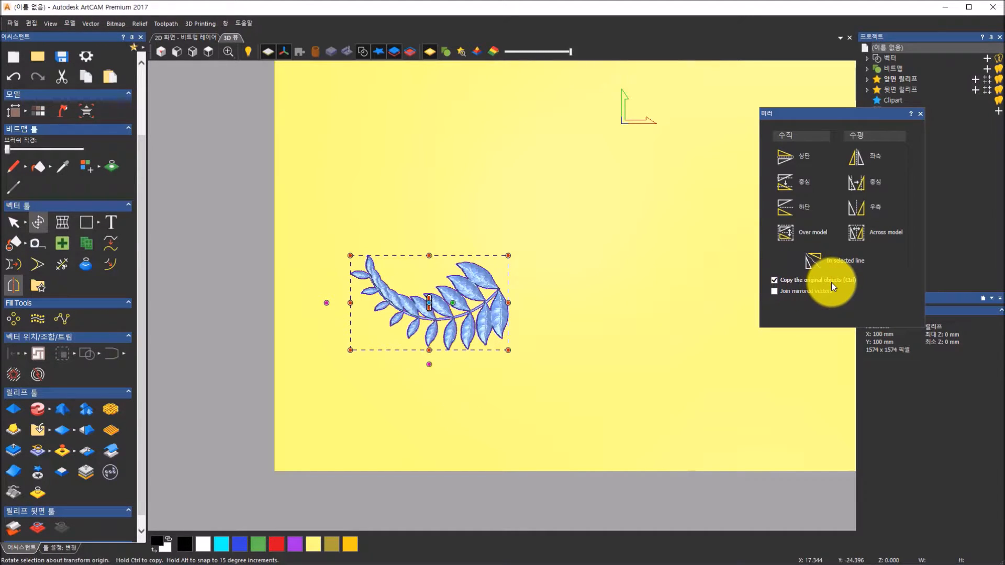
left_click(864, 206)
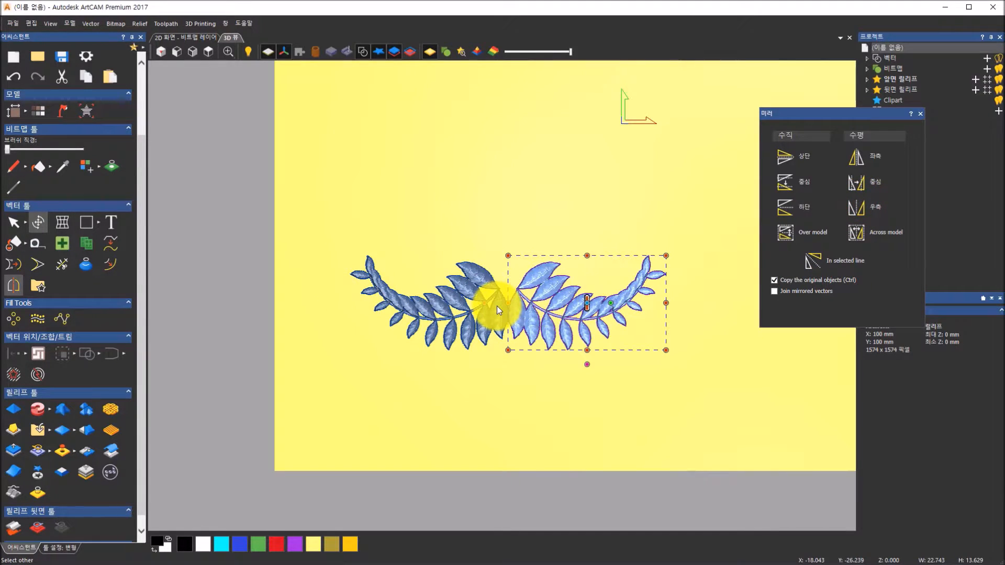
mouse_move(548, 309)
left_mouse_down()
mouse_move(570, 307)
mouse_move(569, 270)
mouse_move(572, 291)
mouse_move(595, 298)
left_mouse_up()
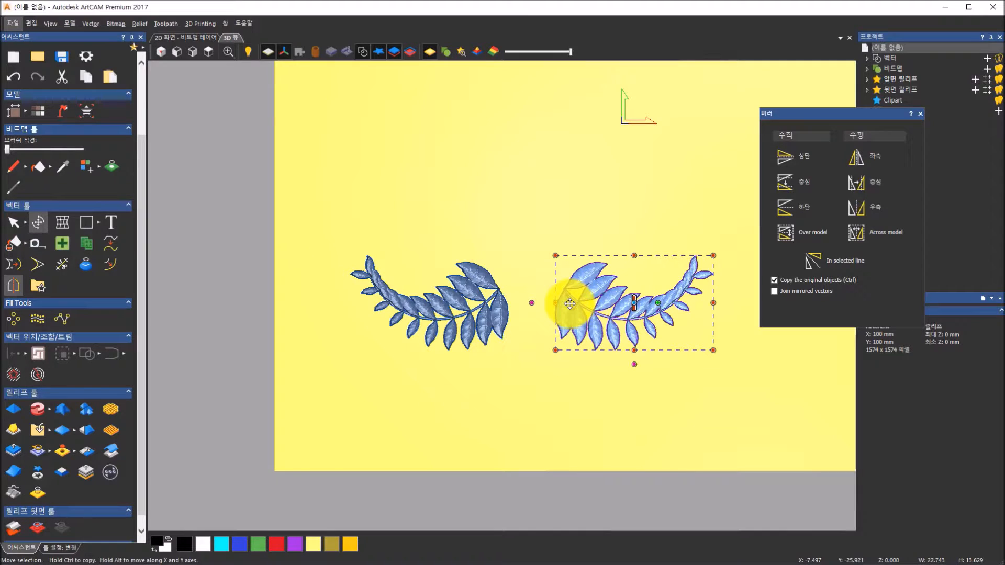
left_click(919, 112)
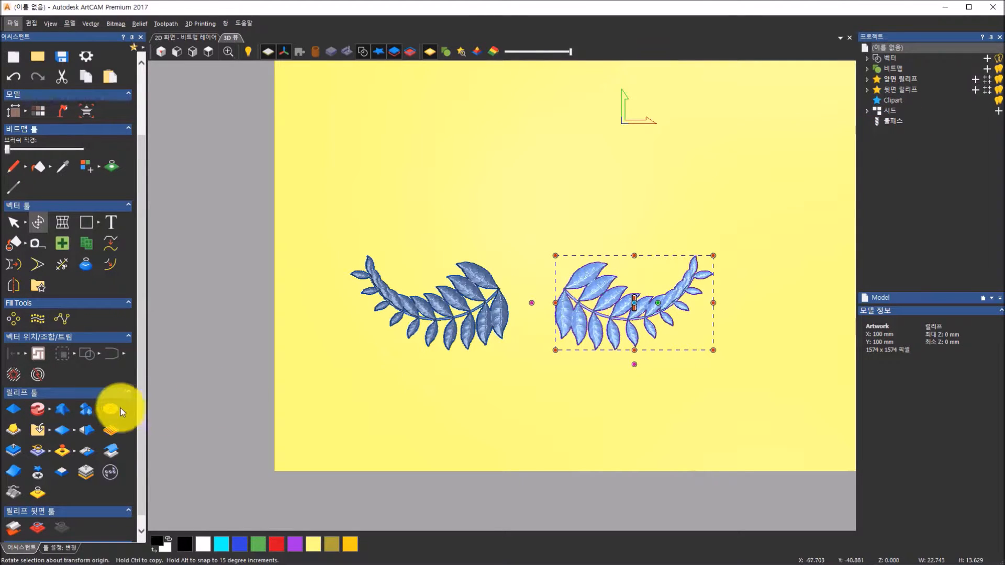
- Import the Flower.rlf relief and place it centred over the gap between the two leaves
left_click(46, 435)
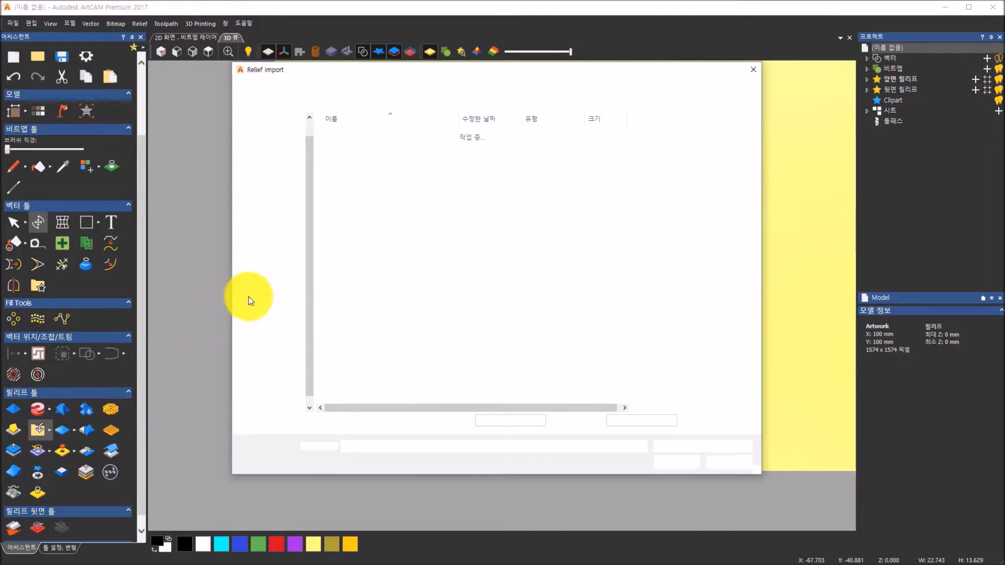
left_click(347, 167)
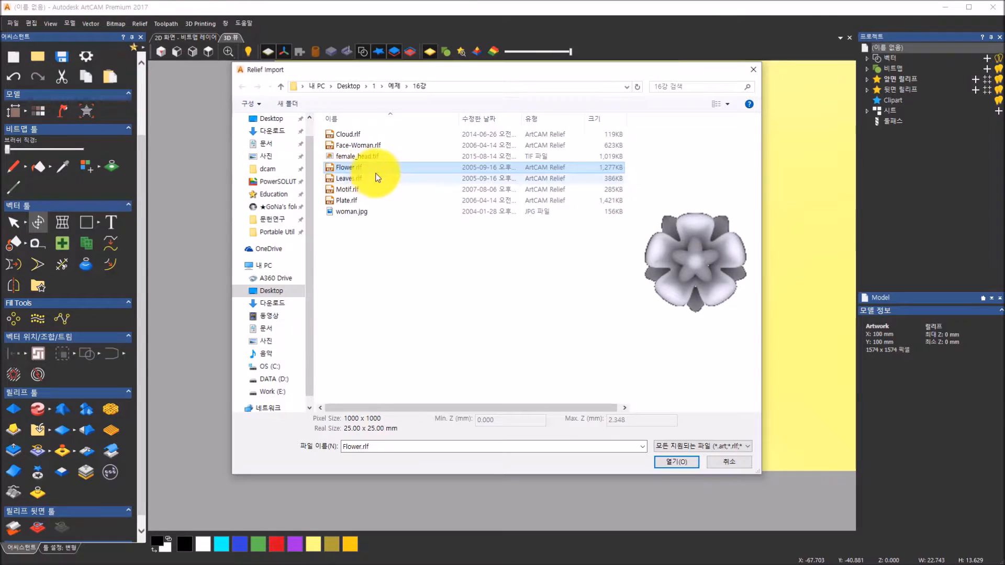
left_click(683, 459)
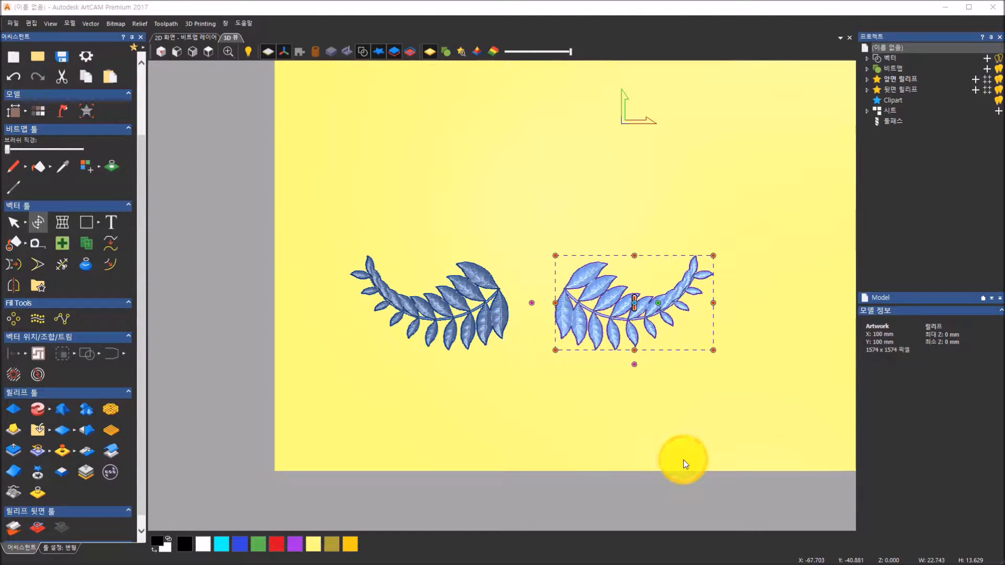
left_click_drag(378, 374, 548, 283)
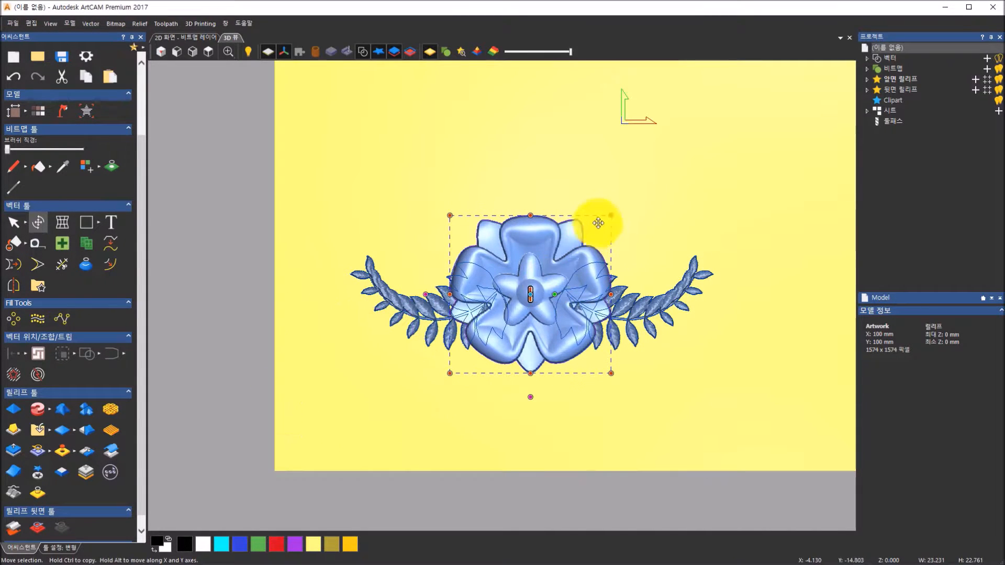
- Try to resize the flower relief from its upper-right corner and reposition it between the leaves
left_click_drag(610, 215, 598, 228)
left_click_drag(526, 270, 537, 258)
left_click_drag(605, 216, 545, 251)
- Lower the height of the flower relief slightly in the tilted 3D view
scroll(534, 472, "down", 2)
left_click_drag(534, 472, 576, 176)
scroll(637, 182, "up", 5)
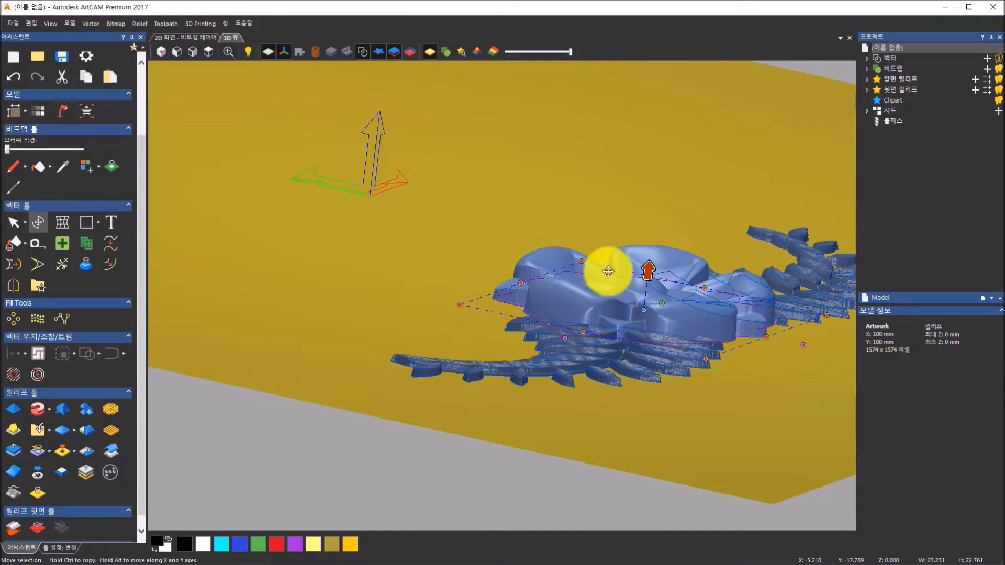
left_click(649, 265)
mouse_move(649, 264)
left_mouse_down()
mouse_move(648, 286)
mouse_move(650, 263)
left_mouse_up()
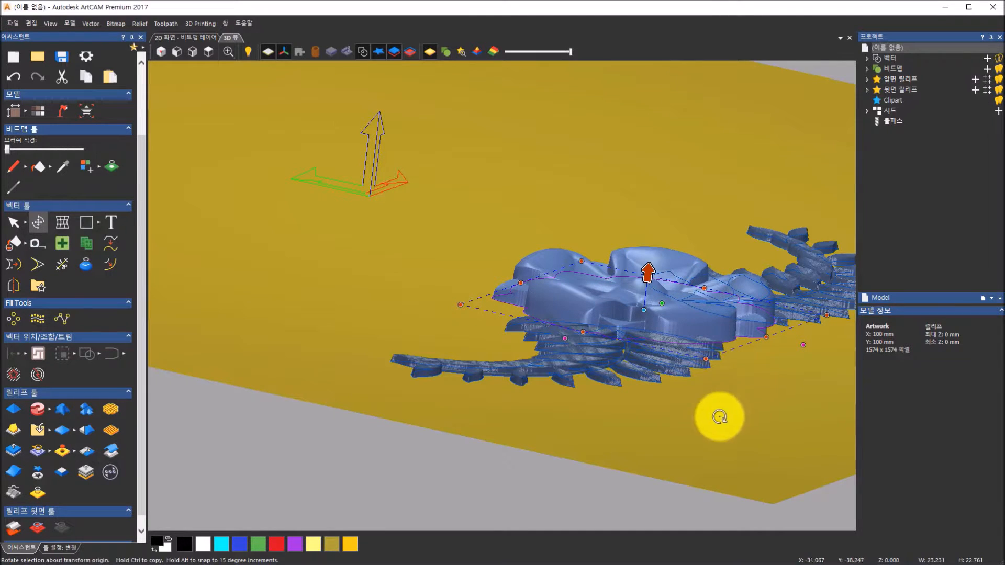
- Select the flower and both leaf reliefs in the top view and move them together off the model's lower-left corner
middle_click_drag(717, 417, 576, 366)
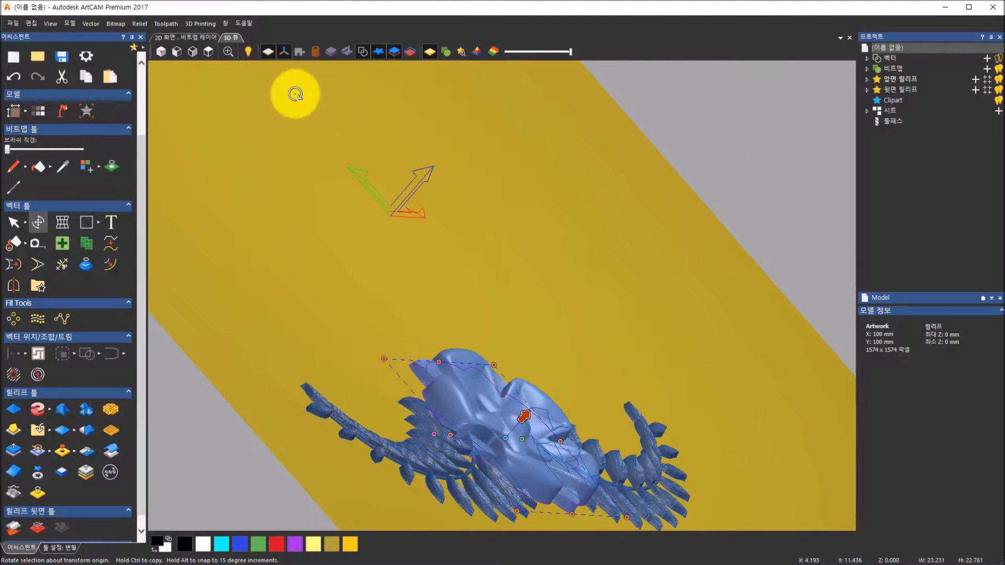
left_click(201, 53)
left_click(618, 451)
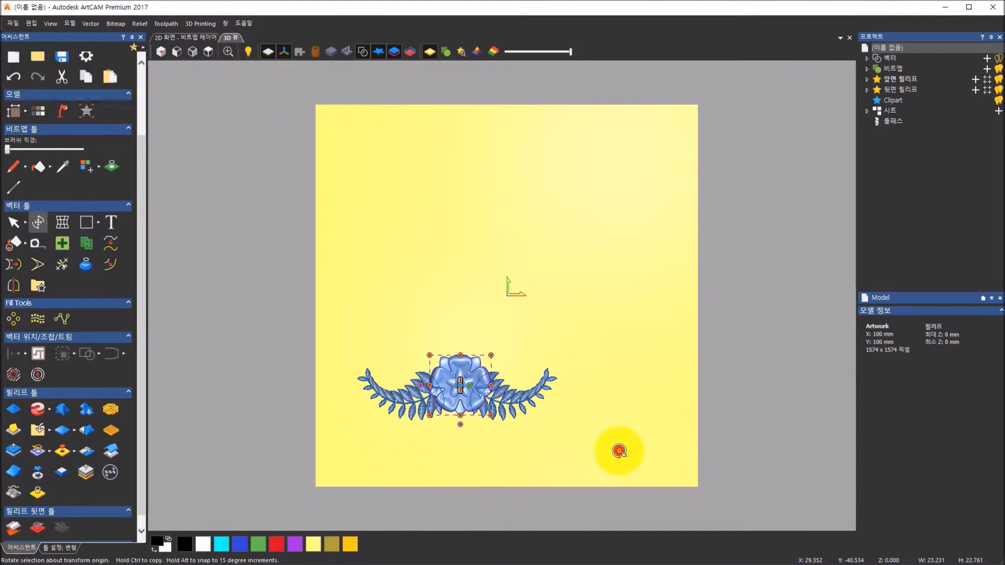
left_click_drag(659, 471, 317, 324)
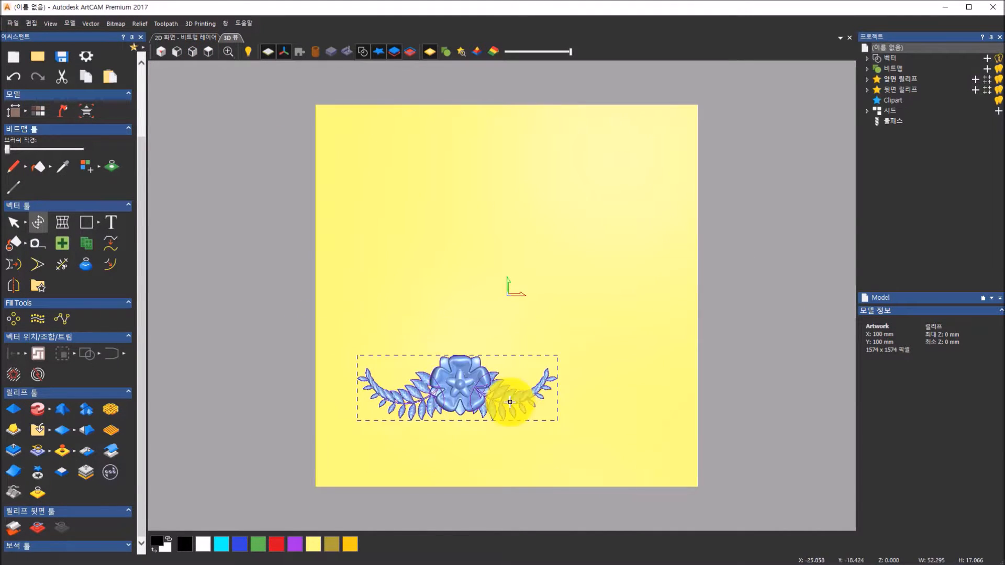
left_click_drag(473, 393, 306, 482)
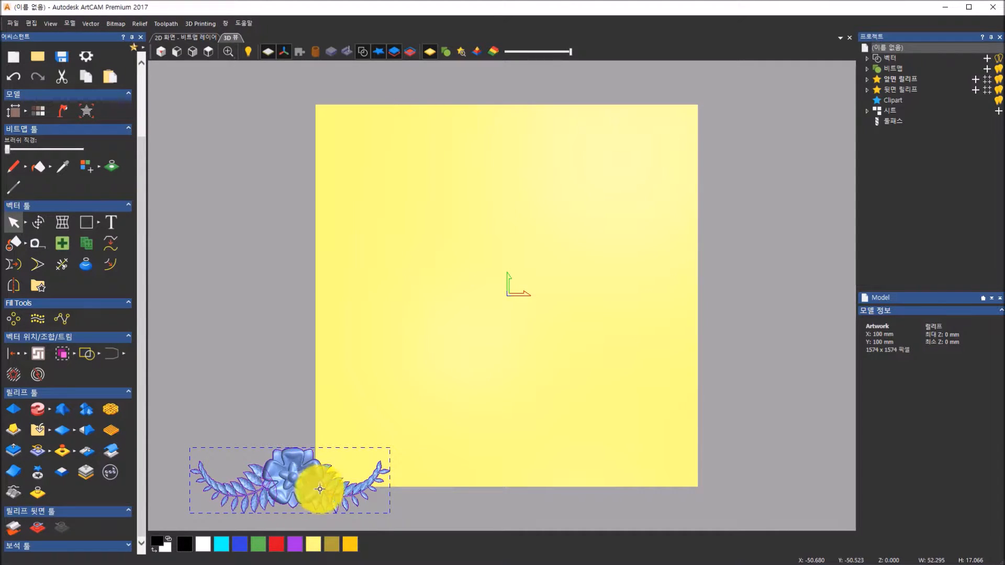
left_click(449, 466)
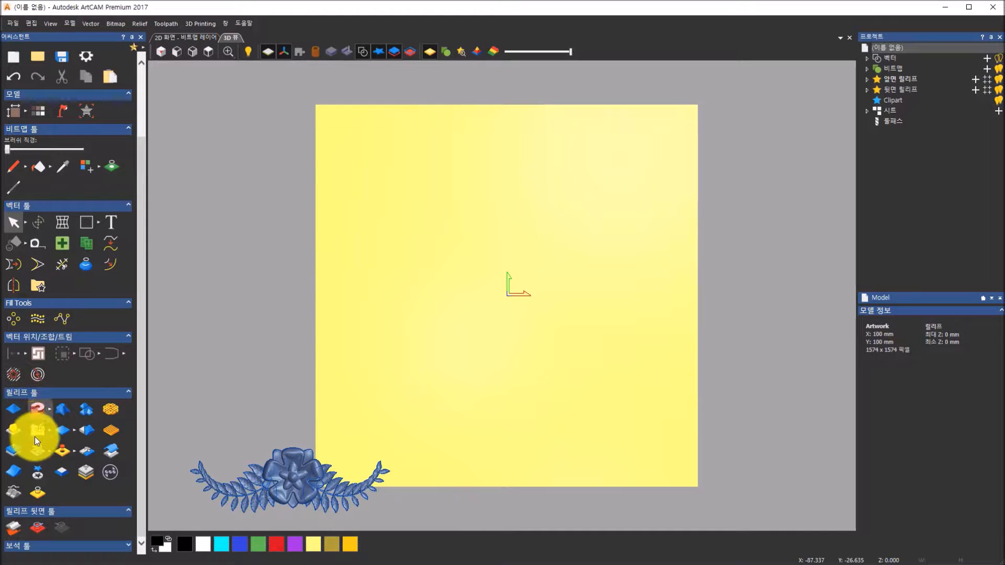
- Import the Plate.rlf relief, enlarge it to about 249% and place it near the model's centre
left_click(46, 429)
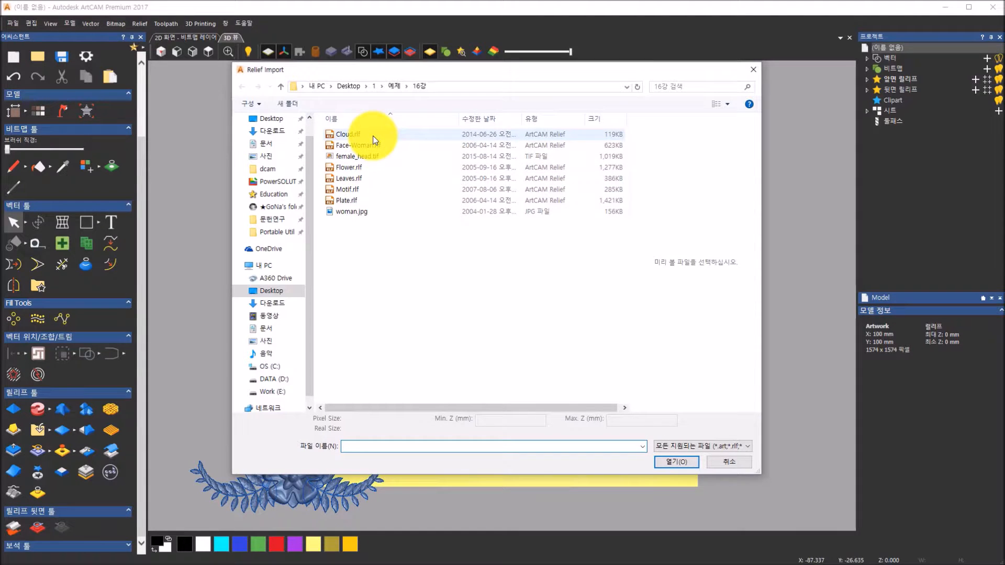
left_click(367, 201)
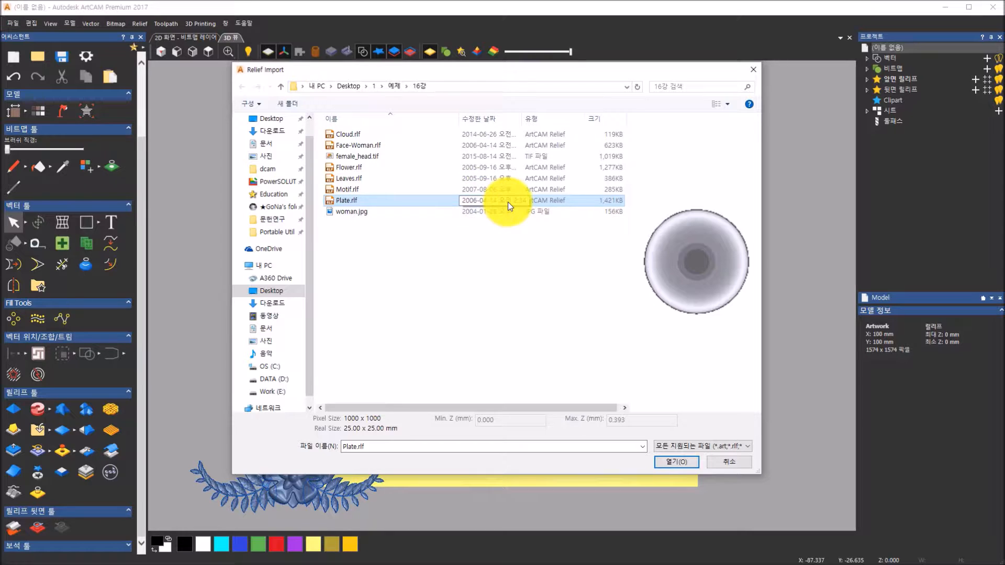
left_click(673, 463)
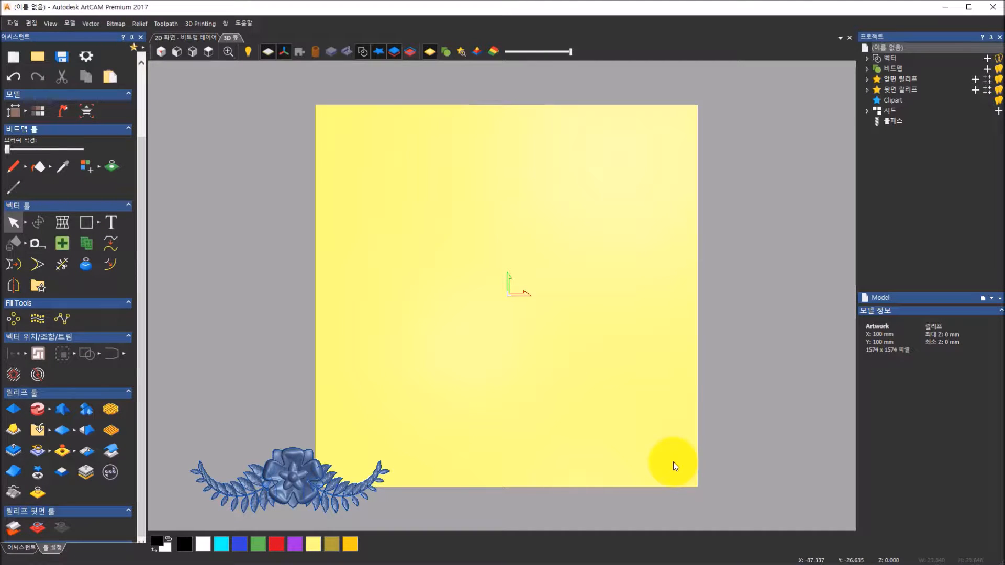
left_click_drag(377, 427, 521, 279)
left_click_drag(550, 248, 690, 119)
left_click_drag(583, 164, 516, 253)
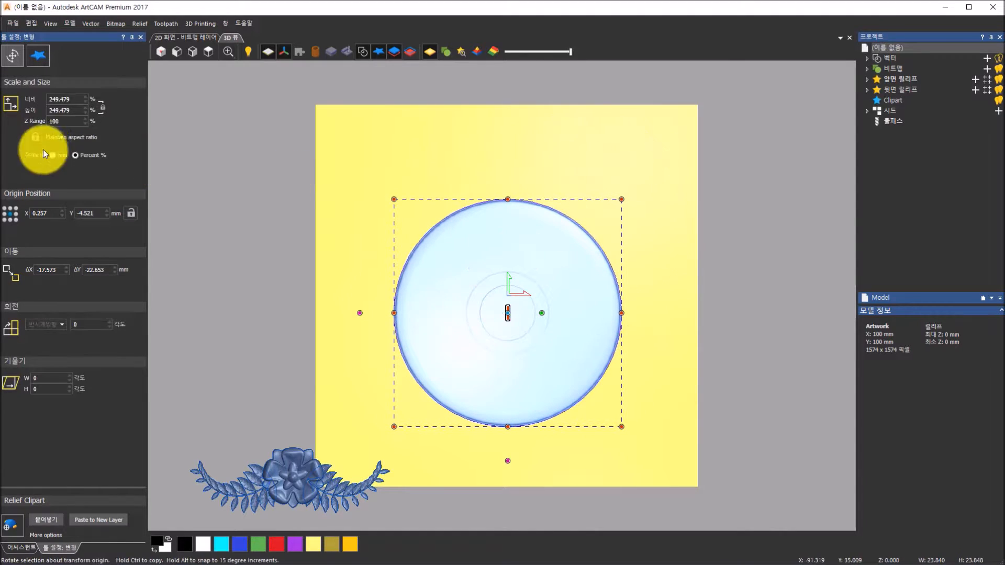
- Try scaling the plate relief to 550% in width, height and Z range
double_click(74, 100)
type("550")
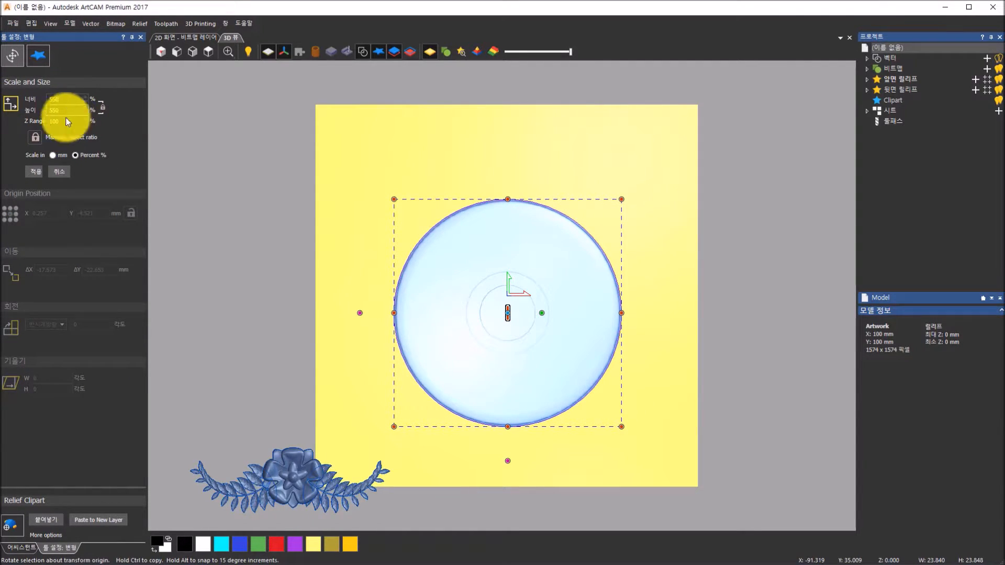
double_click(62, 121)
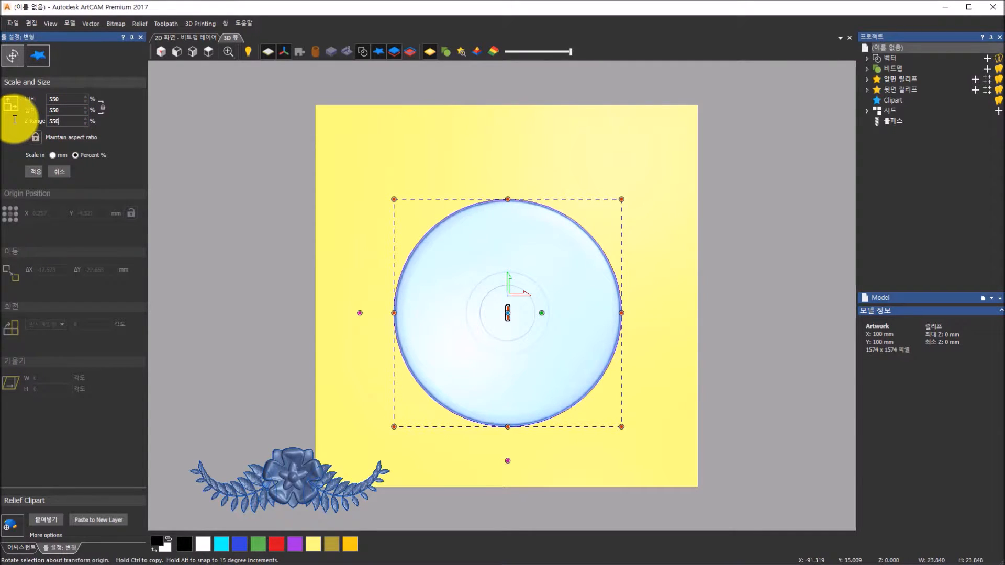
type("550")
left_click(34, 171)
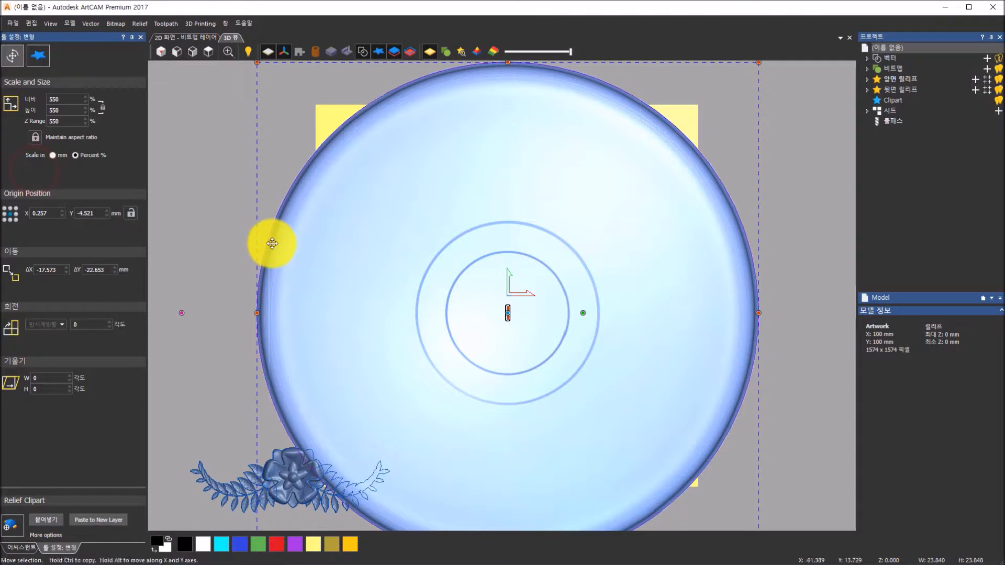
- Set the plate relief's width, height and Z range to 300%
scroll(458, 275, "down", 1)
double_click(78, 98)
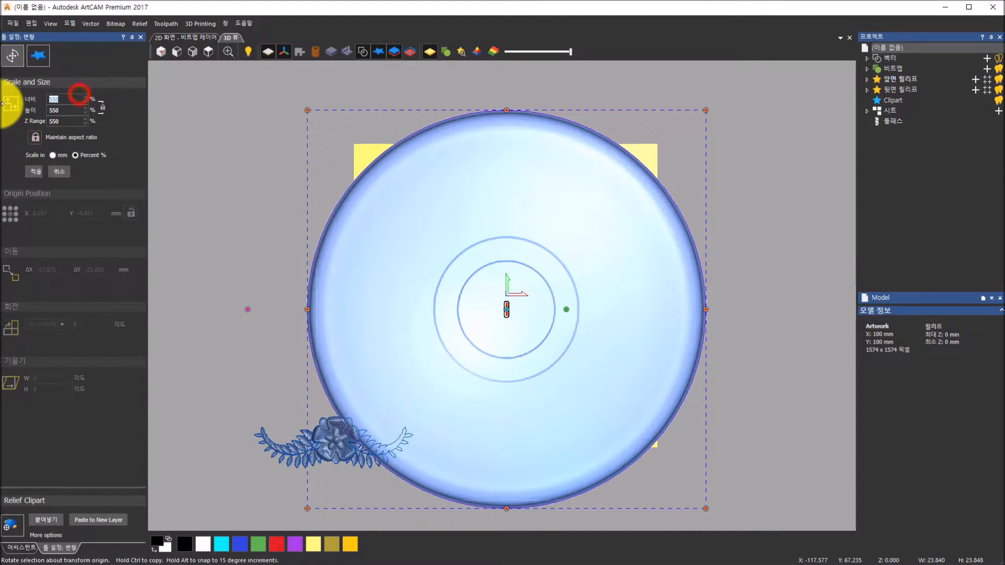
type("300")
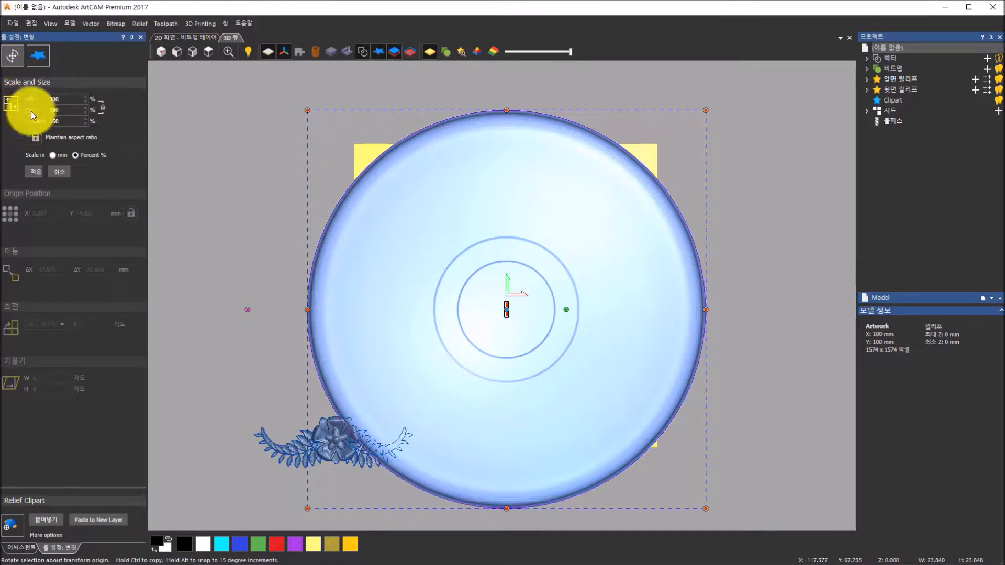
double_click(65, 121)
type("300")
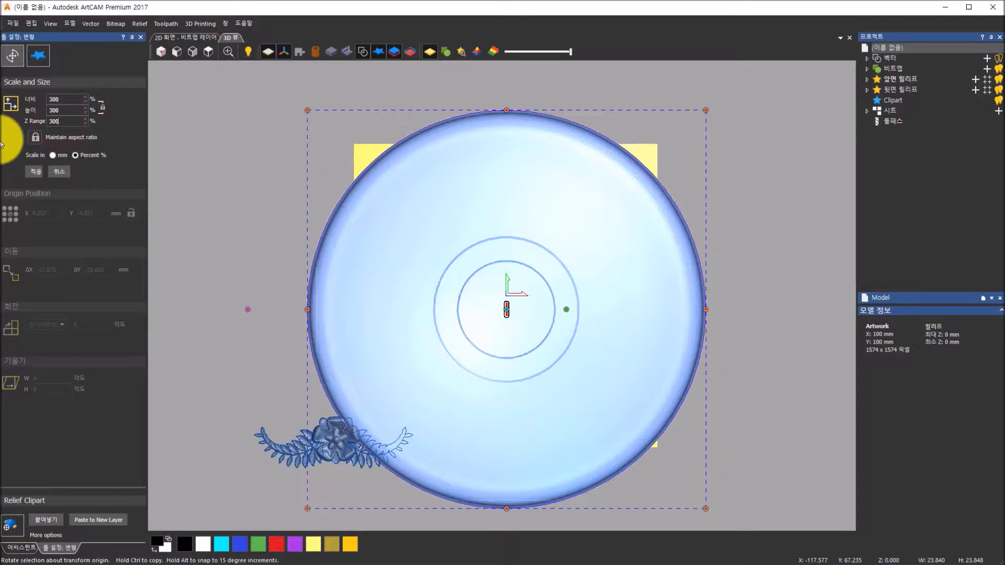
left_click(36, 171)
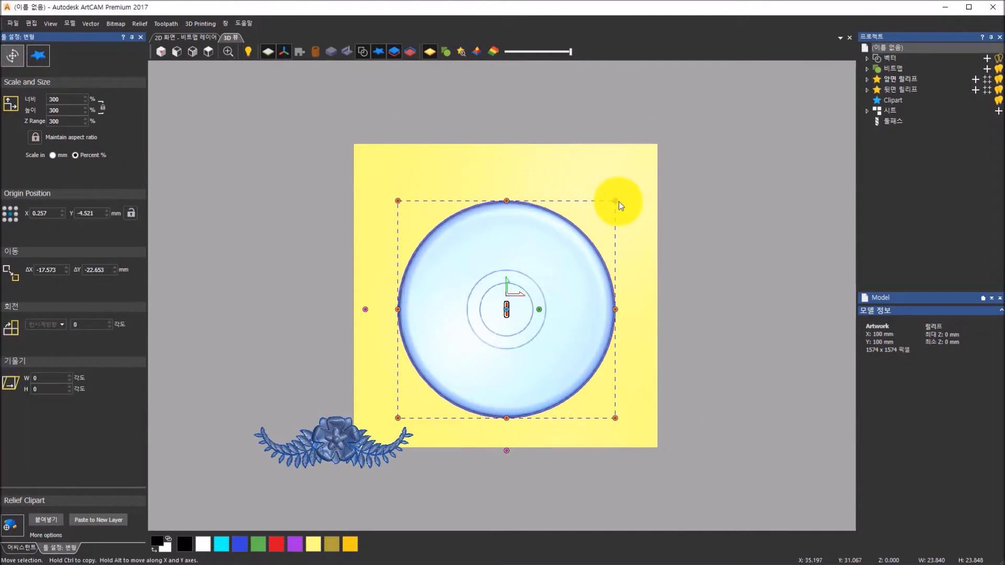
- Enlarge the plate relief's width and height to about 363% and centre it at X 0, Y 0
left_click_drag(616, 202, 657, 160)
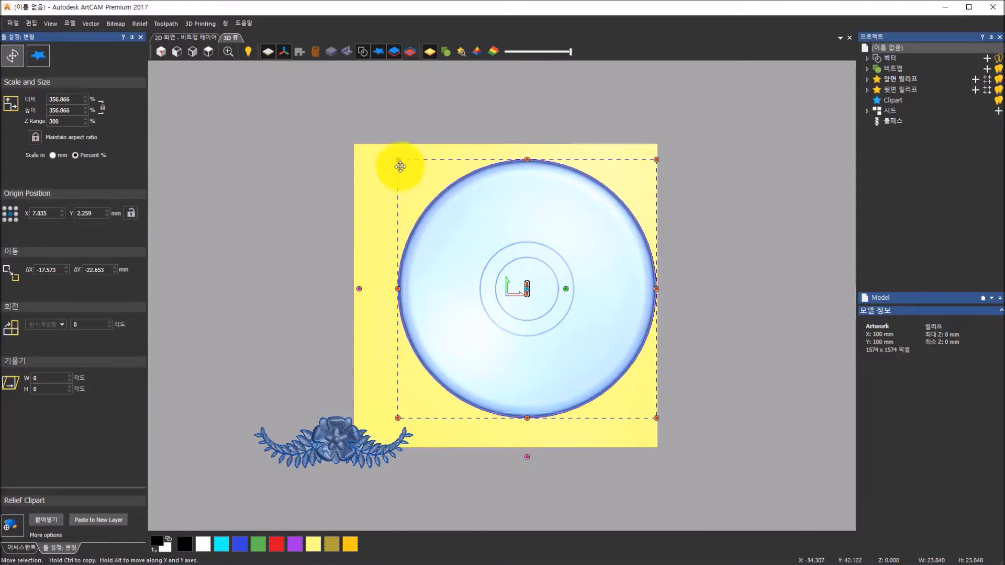
left_click_drag(397, 161, 393, 155)
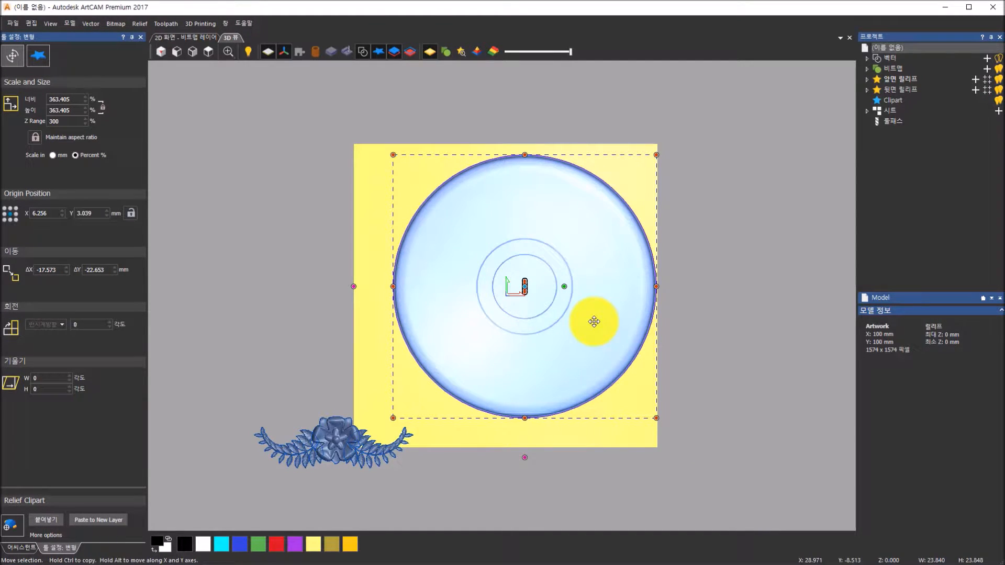
double_click(42, 213)
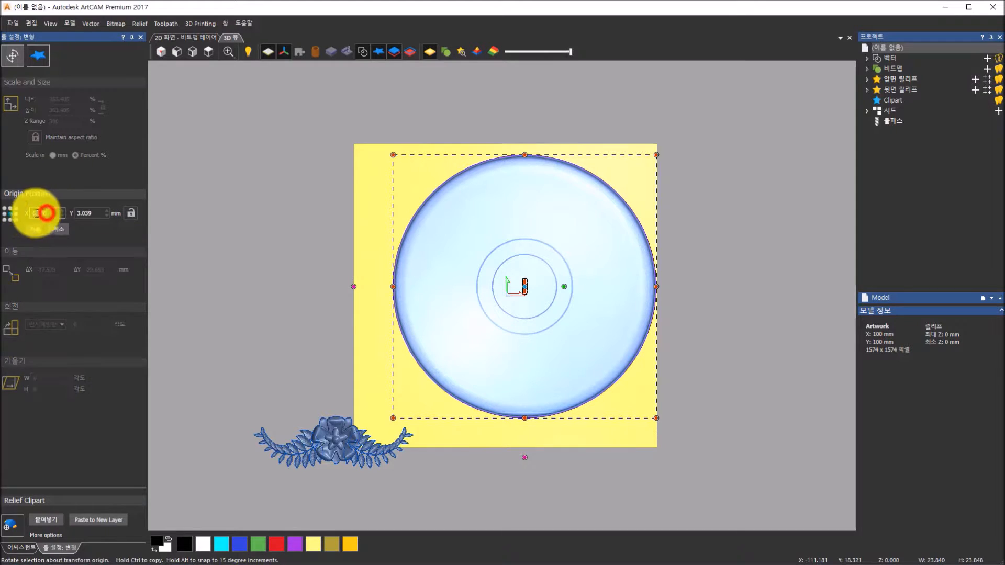
double_click(96, 213)
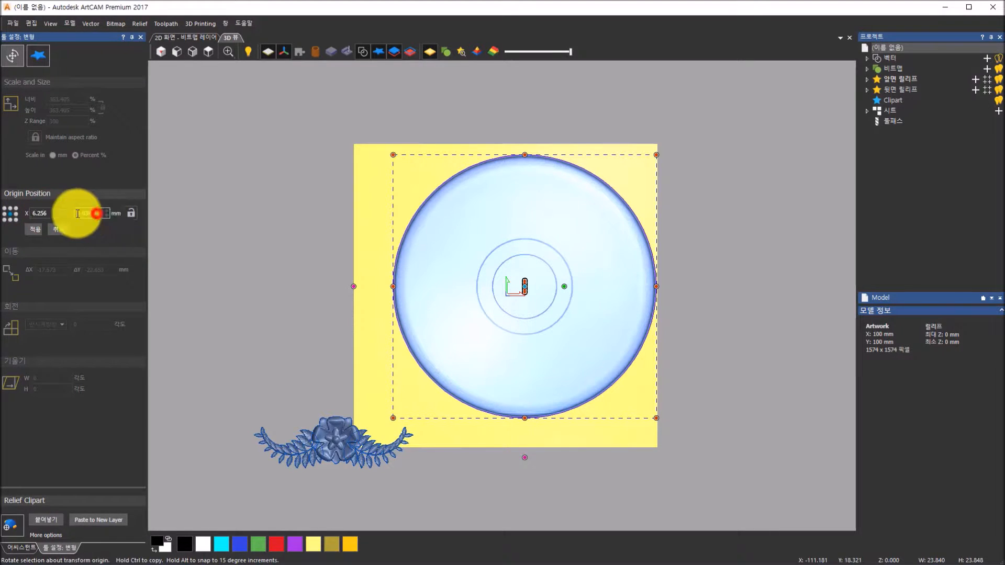
left_click(539, 200)
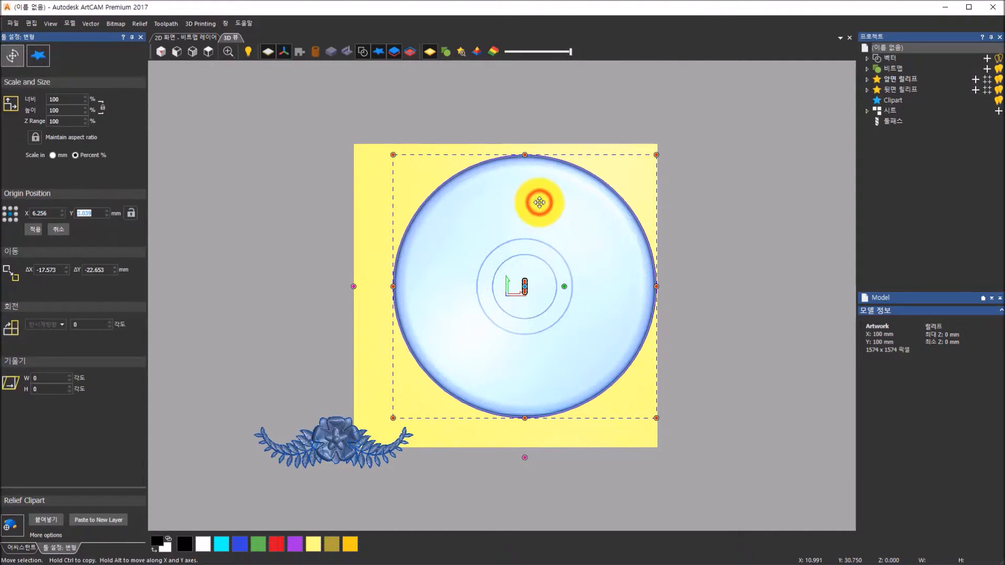
key("F9")
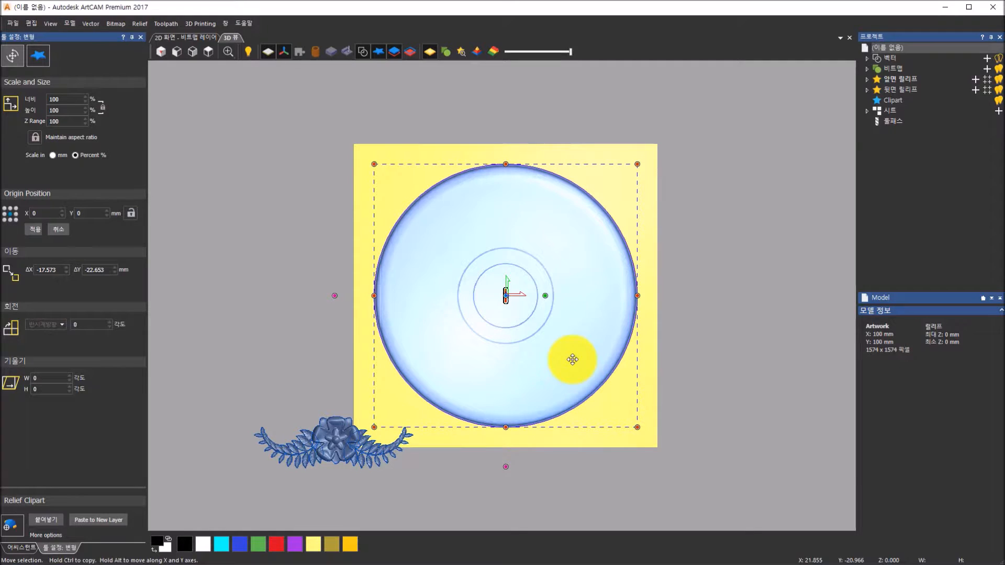
- Paste the plate clipart into a new layer of the front relief
mouse_move(501, 430)
left_mouse_down()
mouse_move(530, 206)
mouse_move(628, 189)
mouse_move(609, 222)
mouse_move(480, 322)
mouse_move(462, 406)
mouse_move(500, 421)
left_mouse_up()
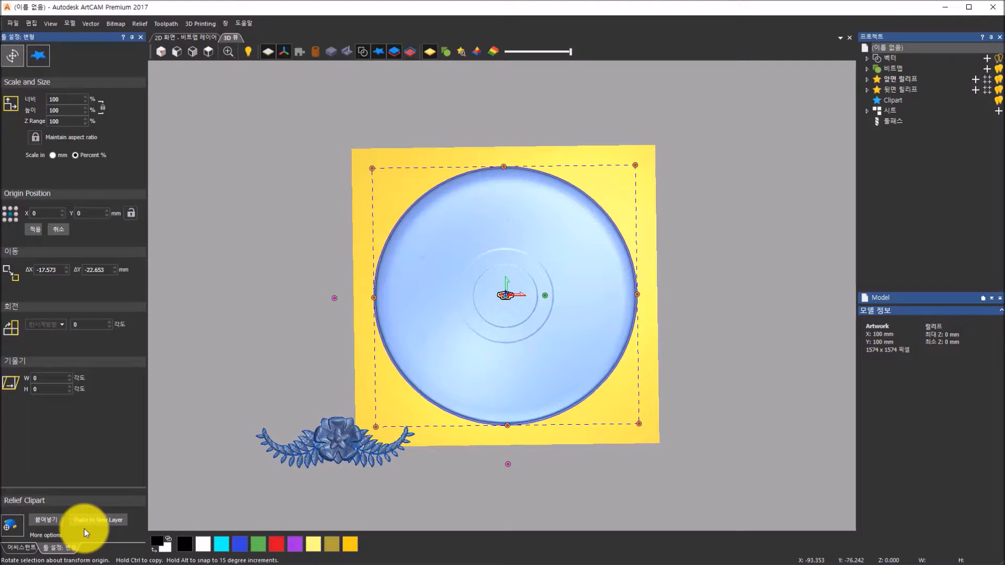
left_click(866, 79)
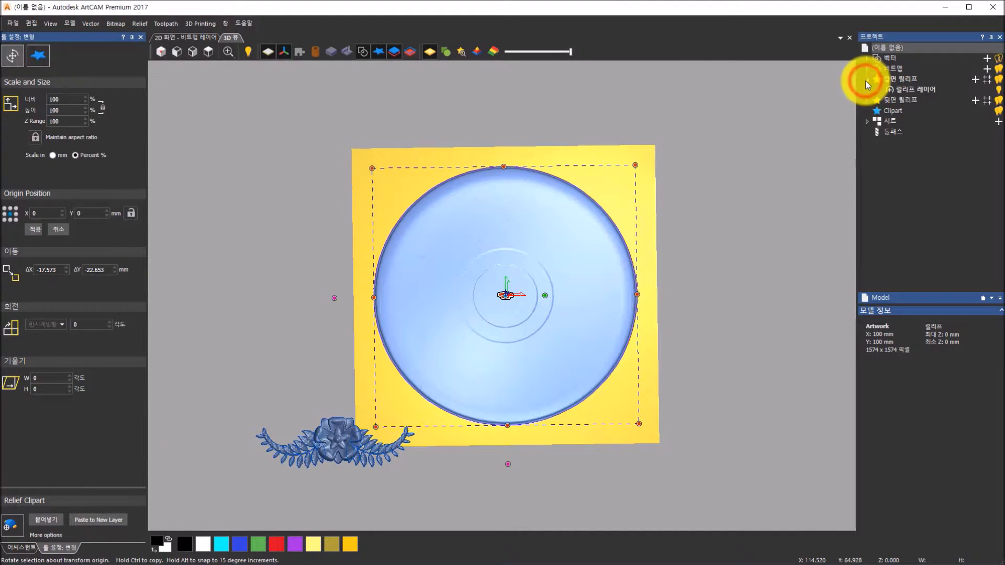
left_click(915, 91)
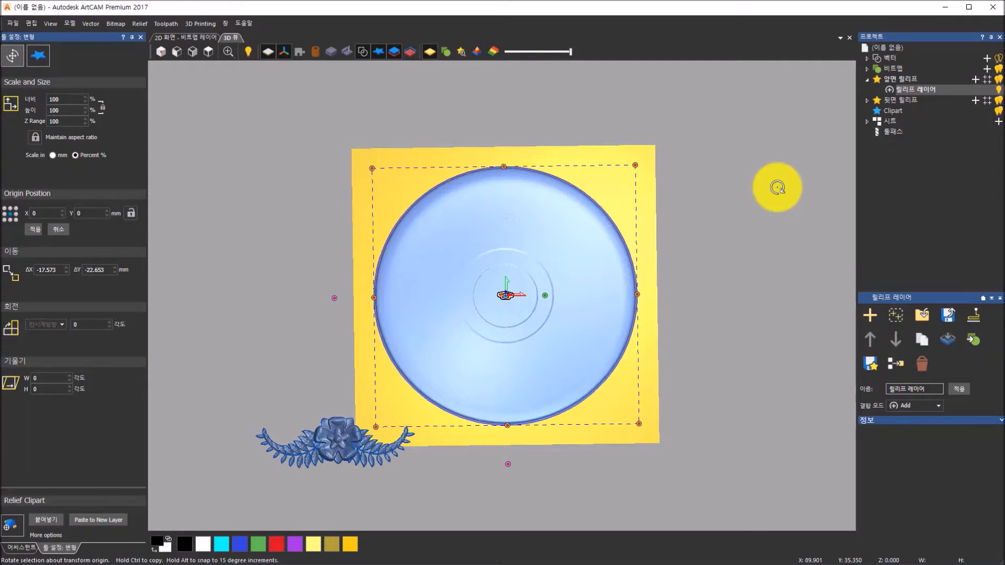
left_click(94, 522)
left_click(93, 522)
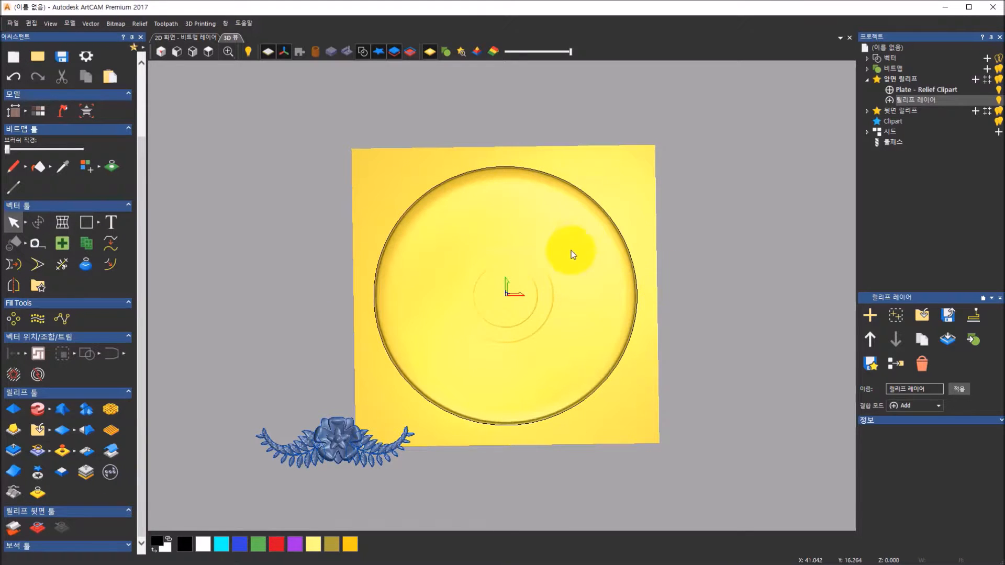
- Select the flower-and-leaf ornament, consult the plate example picture, and move the ornament onto the lower part of the plate
left_click_drag(516, 269, 506, 319)
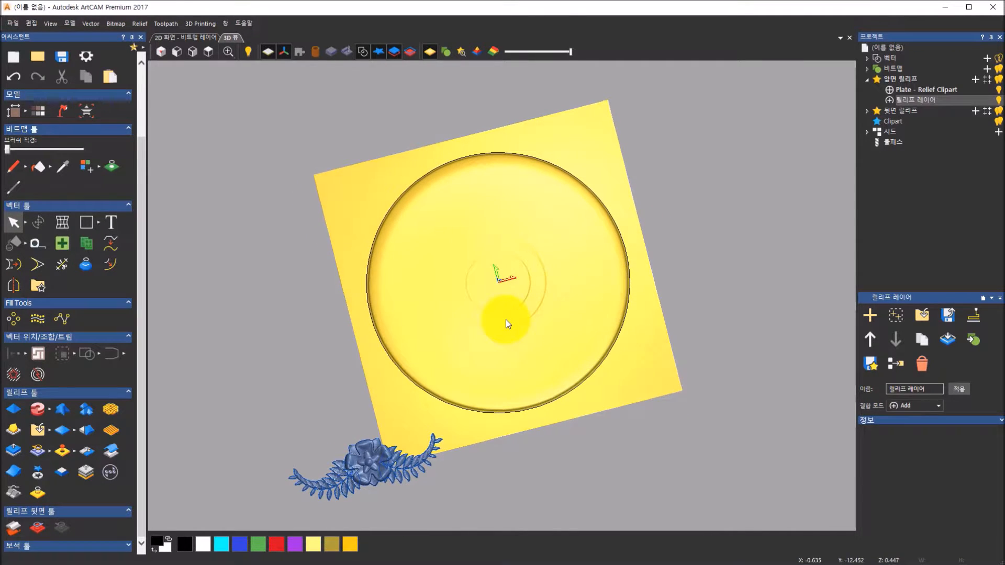
left_click(212, 47)
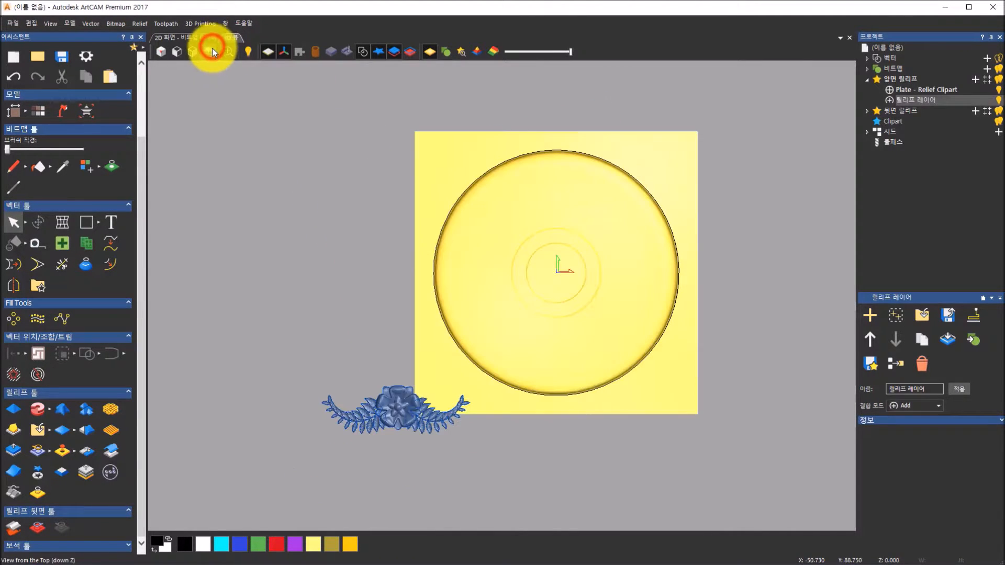
left_click_drag(294, 378, 615, 211)
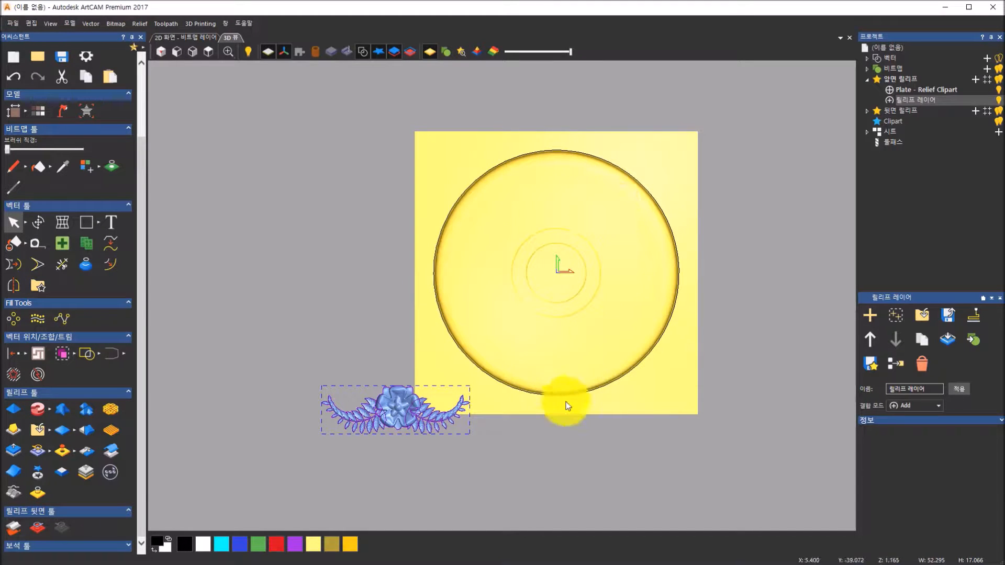
left_click(469, 564)
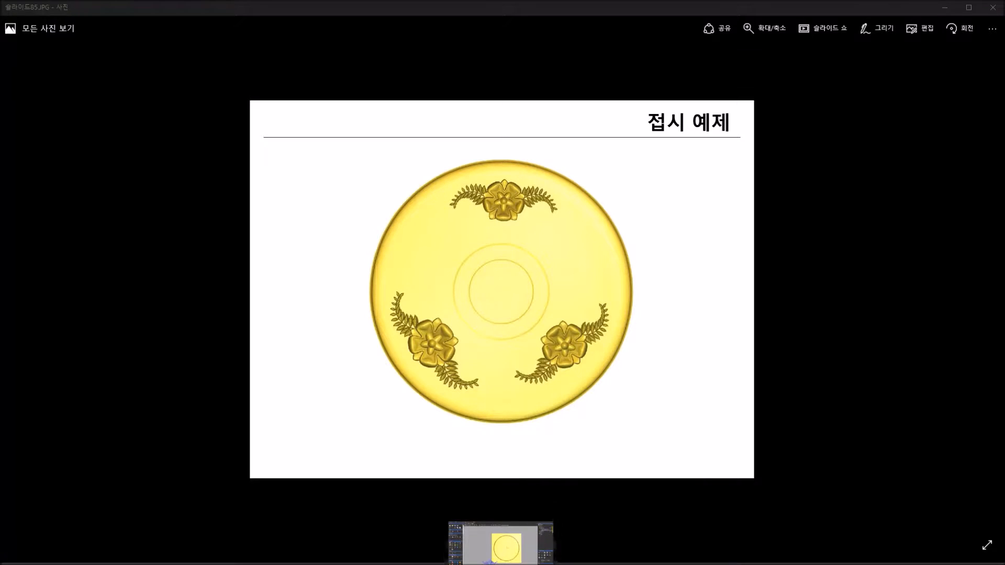
left_click(501, 564)
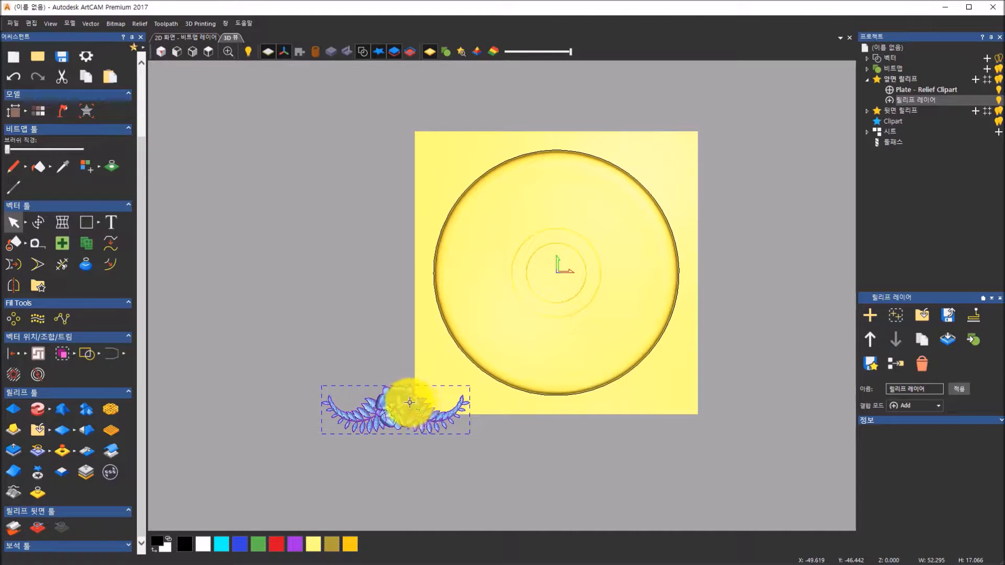
left_click_drag(410, 400, 544, 326)
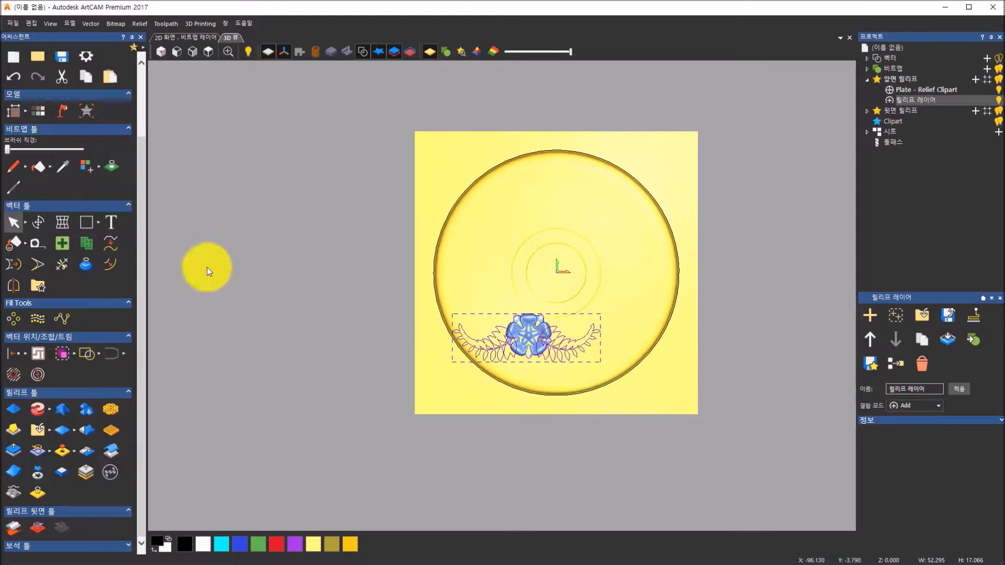
- Scale the flower-and-leaf ornament to about 62% in width and height and rotate it about -31 degrees
left_click(46, 227)
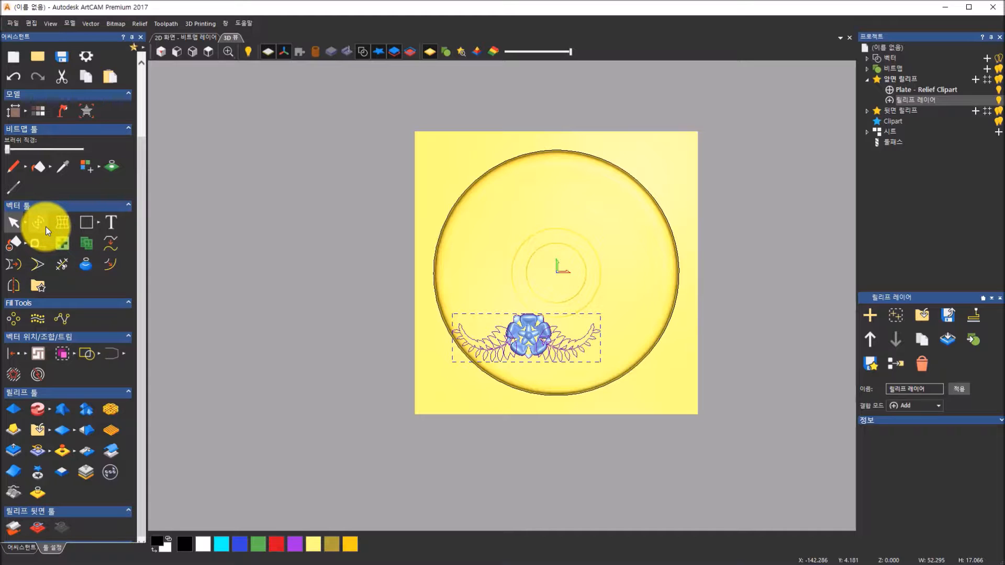
left_click(452, 314)
left_click_drag(452, 314, 515, 328)
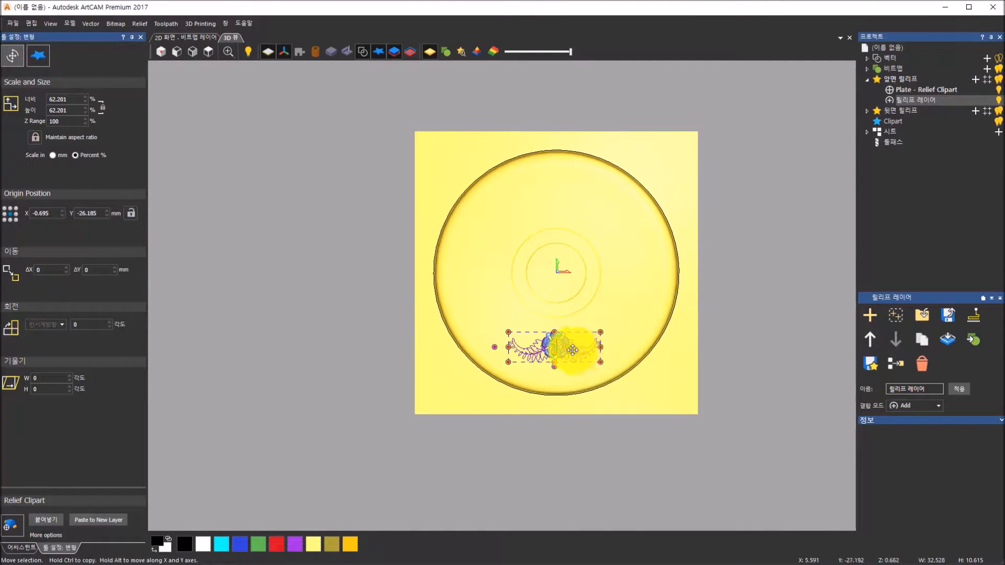
left_click_drag(570, 347, 570, 357)
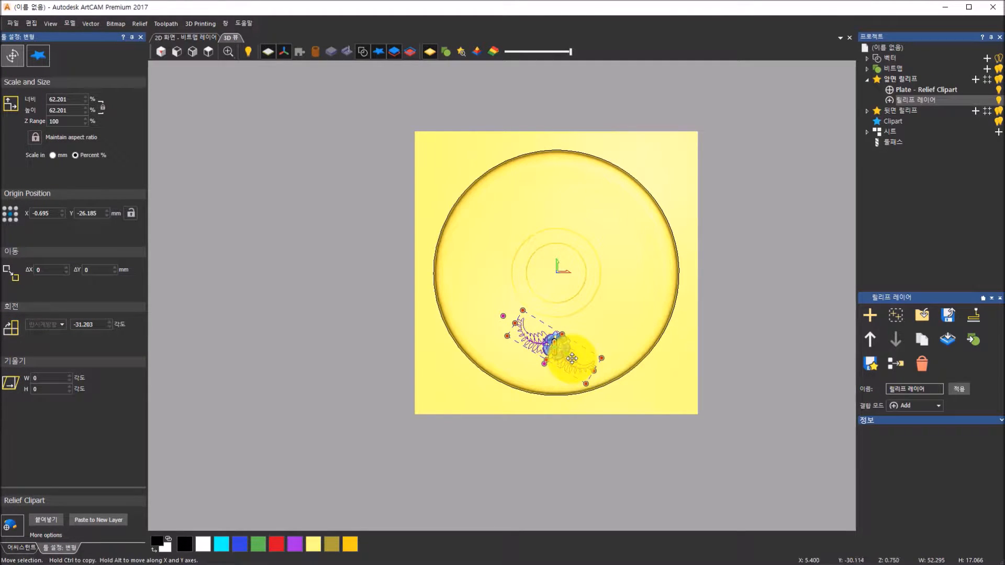
- Move the flower-and-leaf ornament to the plate's lower-left part at about X -26, Y -15.6 and rotate it to follow the rim
scroll(571, 359, "up", 2)
scroll(572, 359, "up", 1)
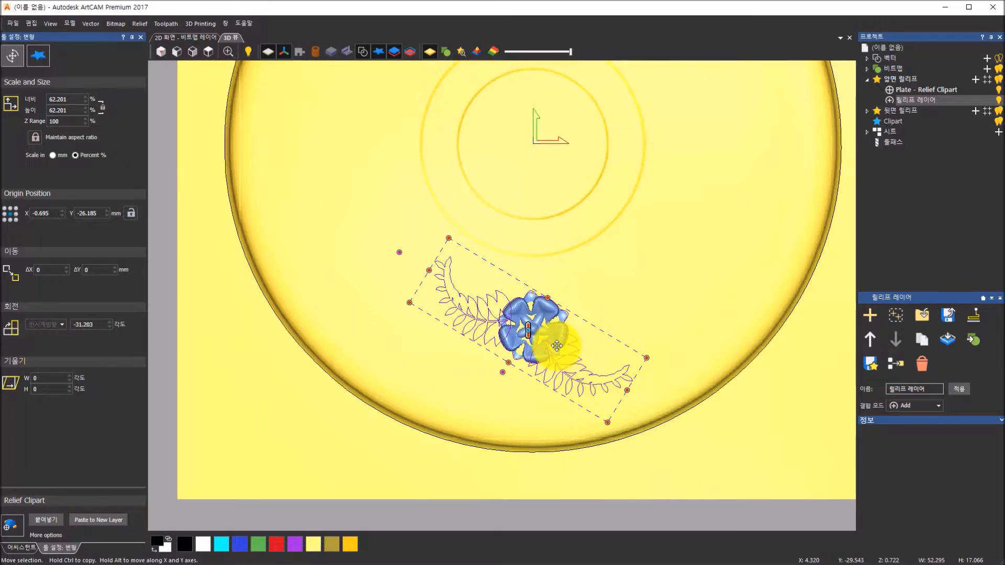
scroll(554, 350, "up", 1)
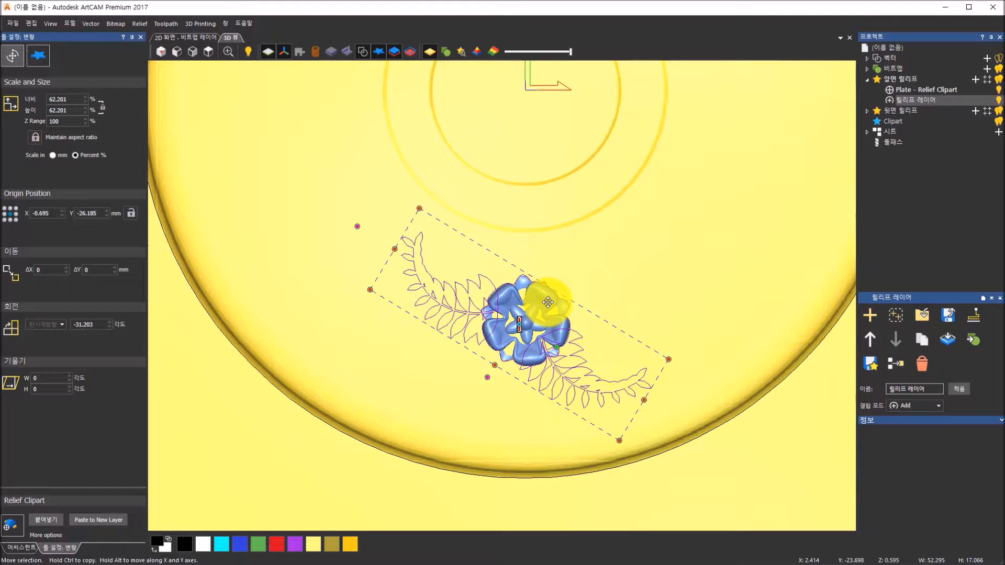
left_click_drag(547, 302, 337, 185)
scroll(354, 213, "down", 2)
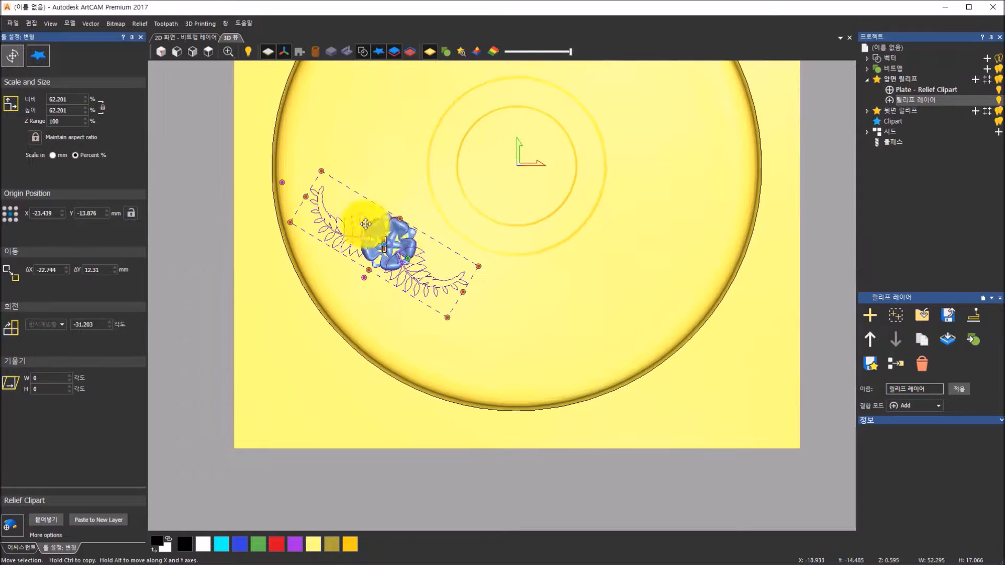
left_click_drag(402, 238, 393, 263)
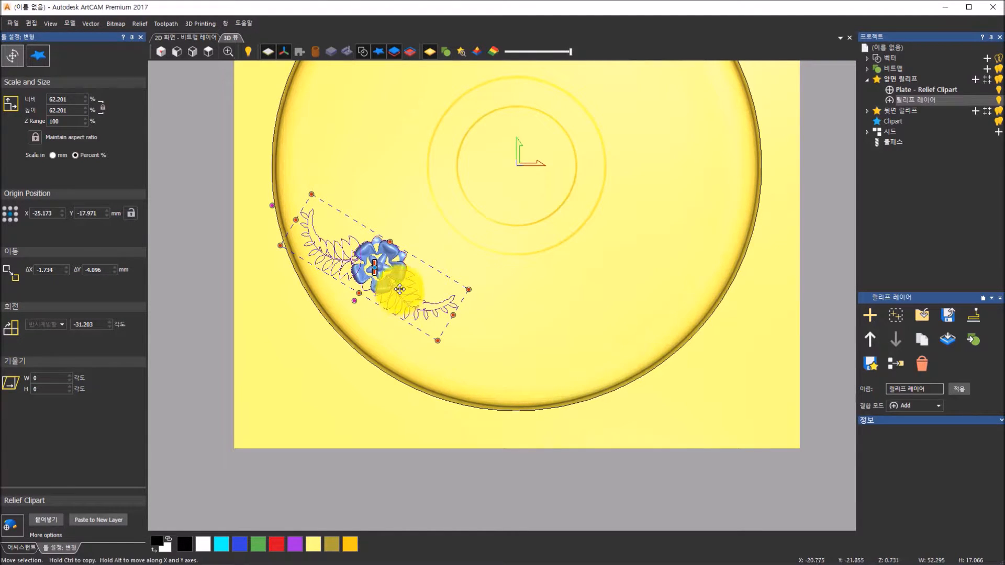
left_click_drag(395, 282, 391, 258)
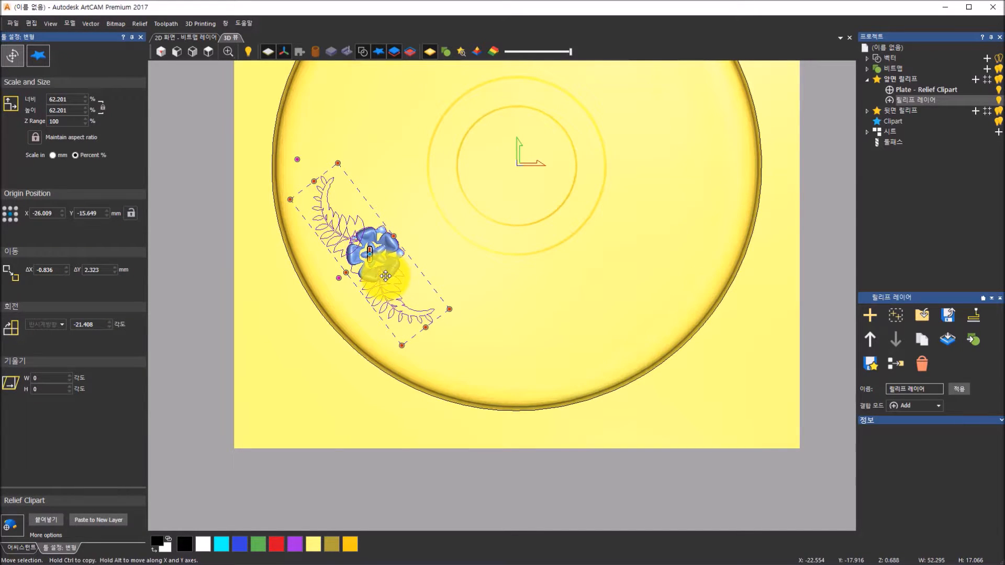
left_click_drag(386, 278, 493, 325)
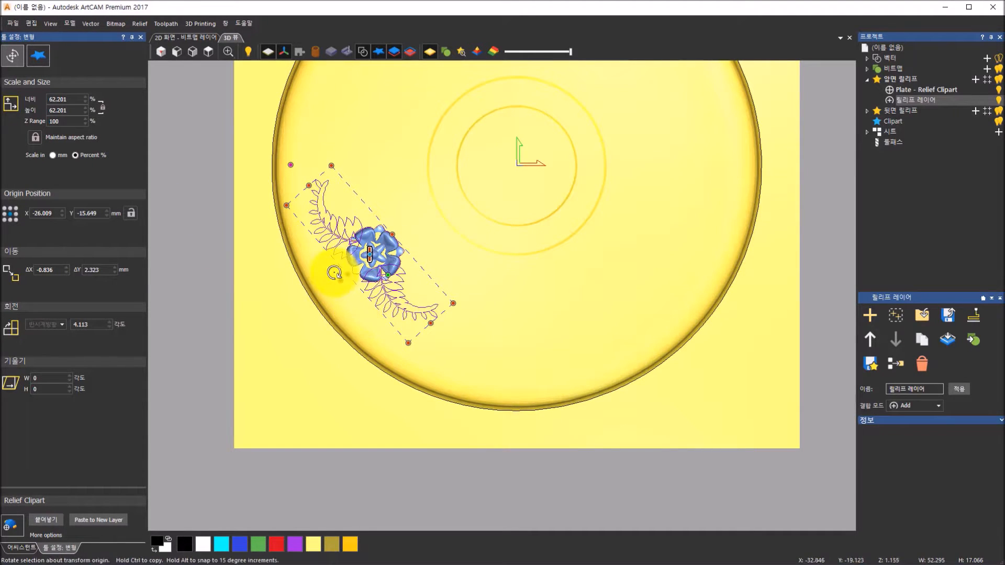
scroll(348, 313, "down", 1)
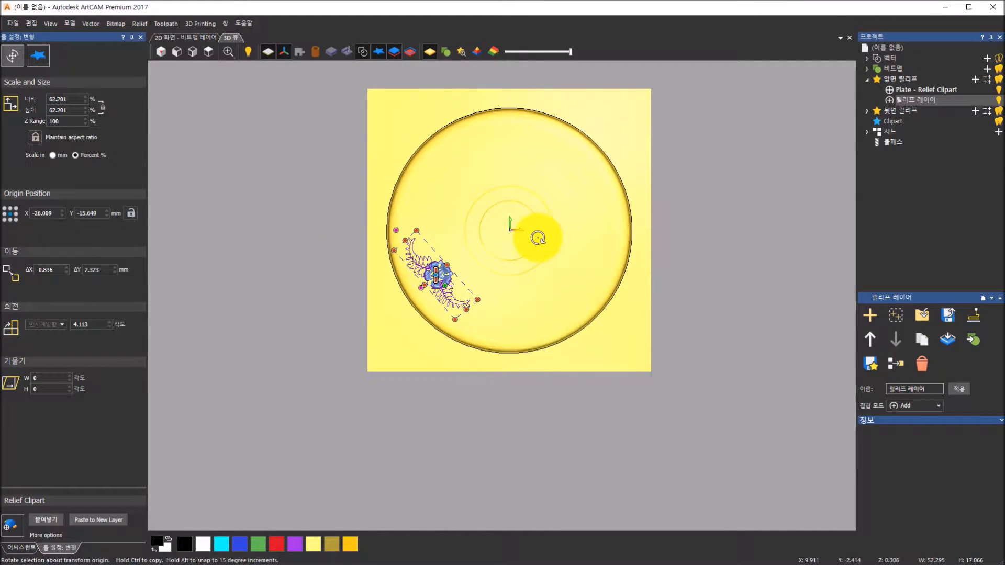
- Rotate-copy the ornament around centre X 0, Y 0 over a total of 360 degrees with 3 objects
left_click(29, 549)
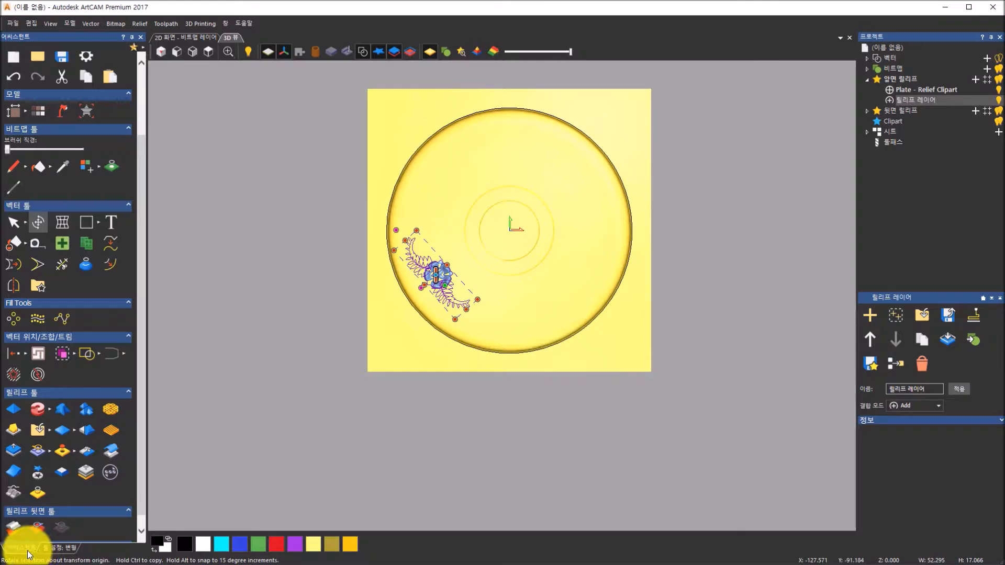
left_click(15, 317)
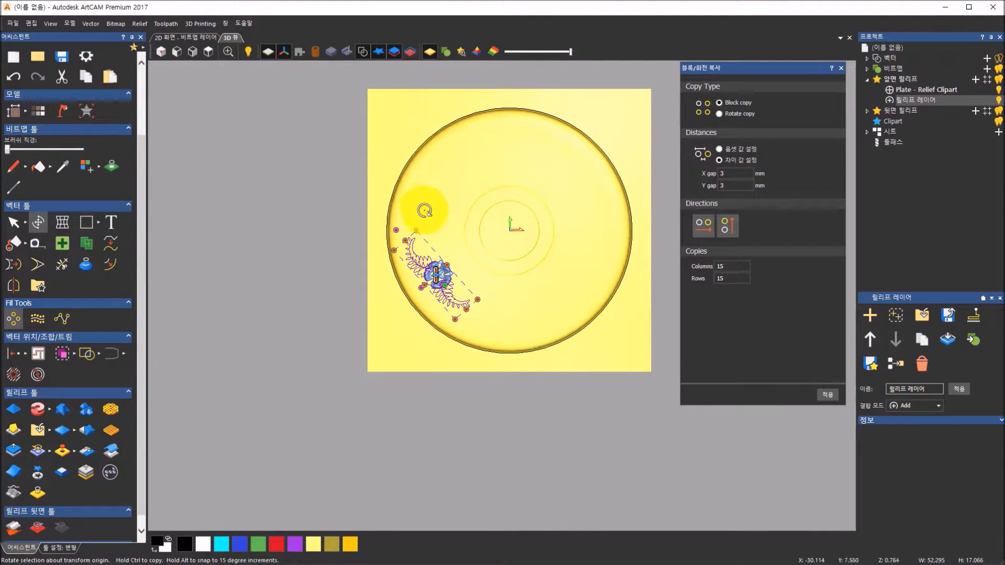
left_click(720, 114)
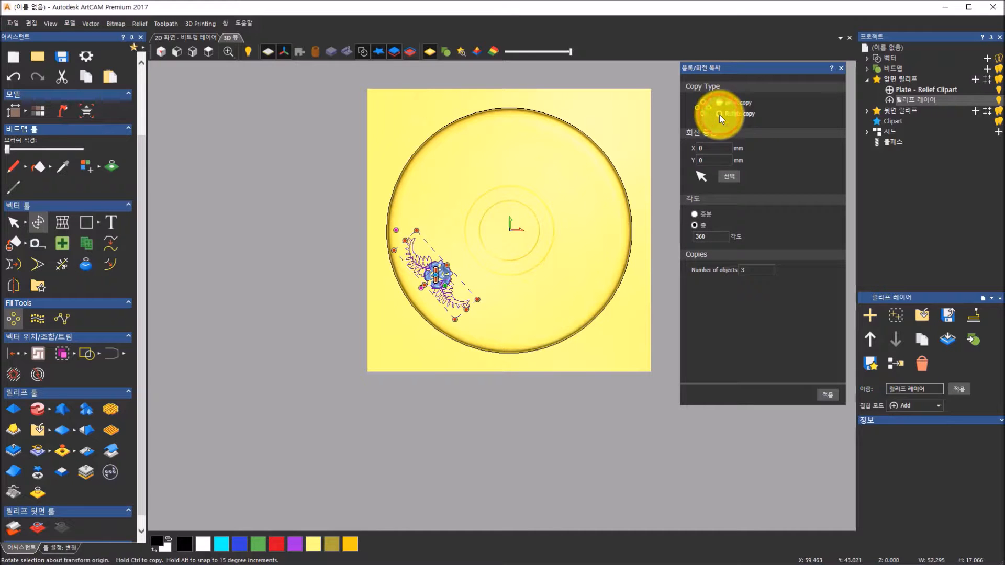
left_click(717, 148)
left_click(716, 159)
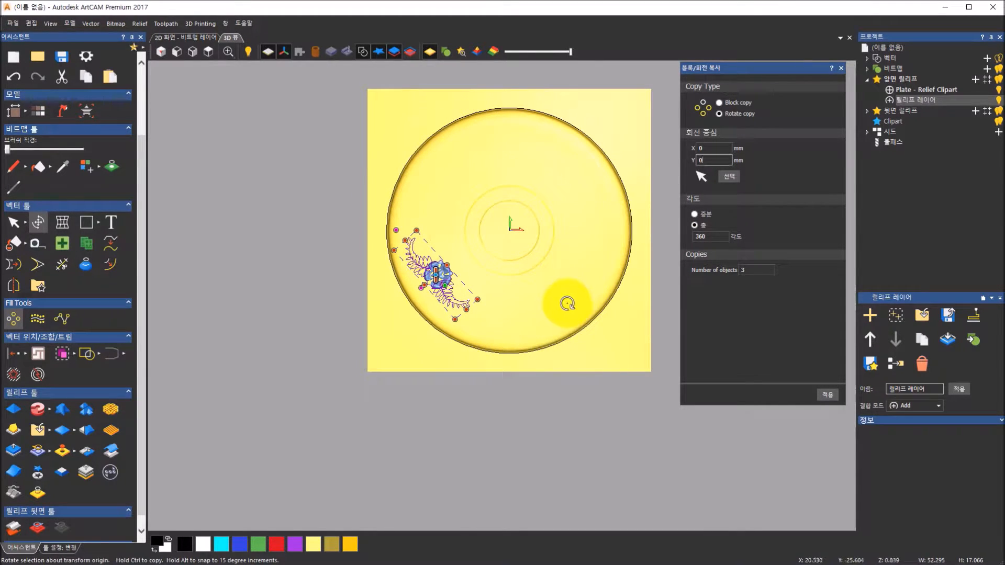
left_click(760, 266)
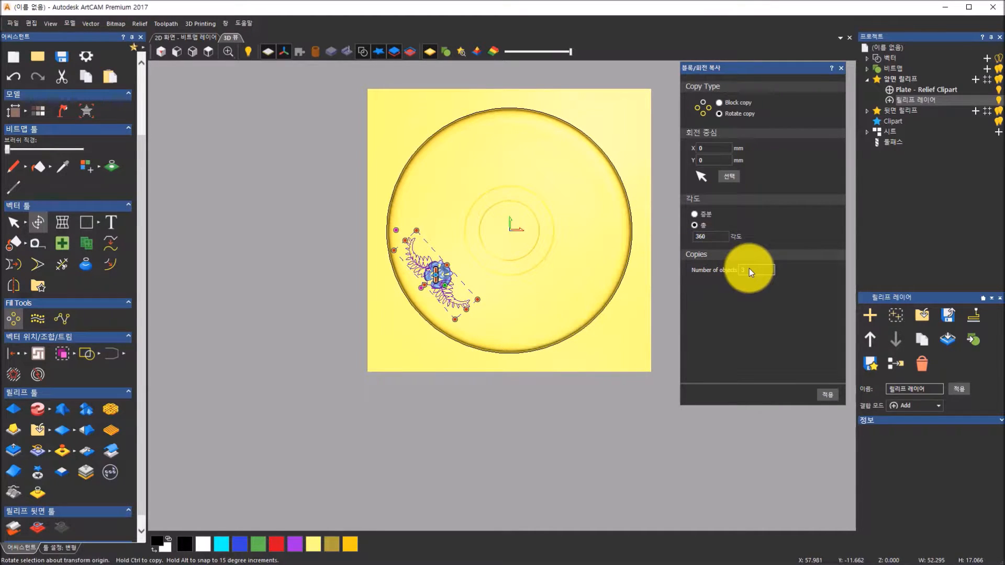
left_click(822, 394)
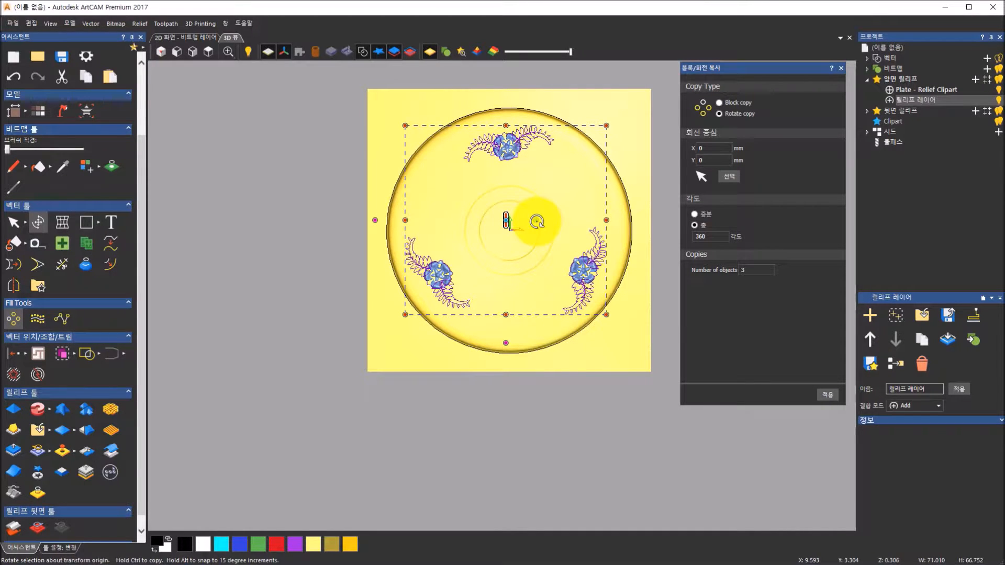
- Rotate the group of three ornaments about -7 degrees and scale it to about 99%
scroll(537, 221, "up", 1)
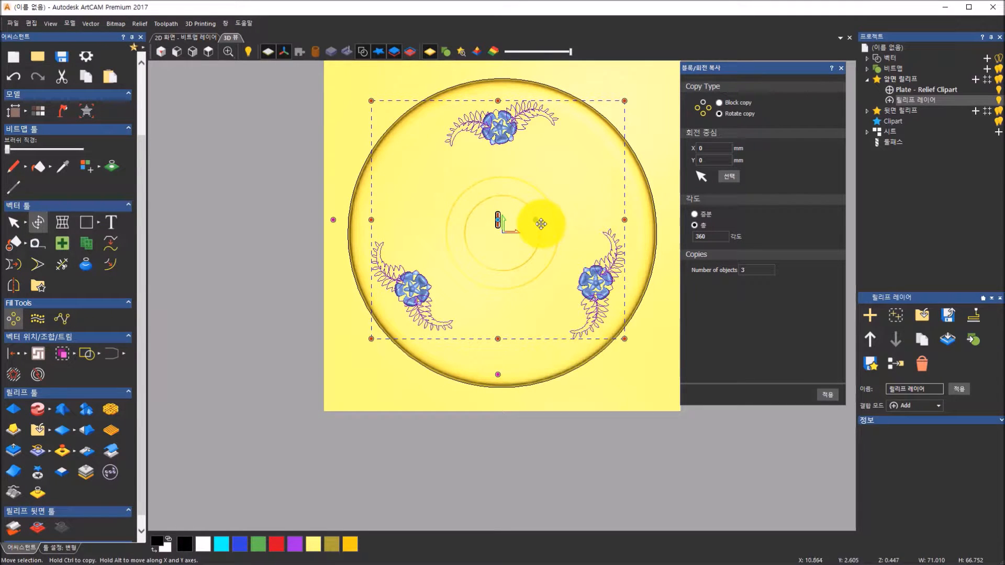
left_click_drag(536, 222, 538, 231)
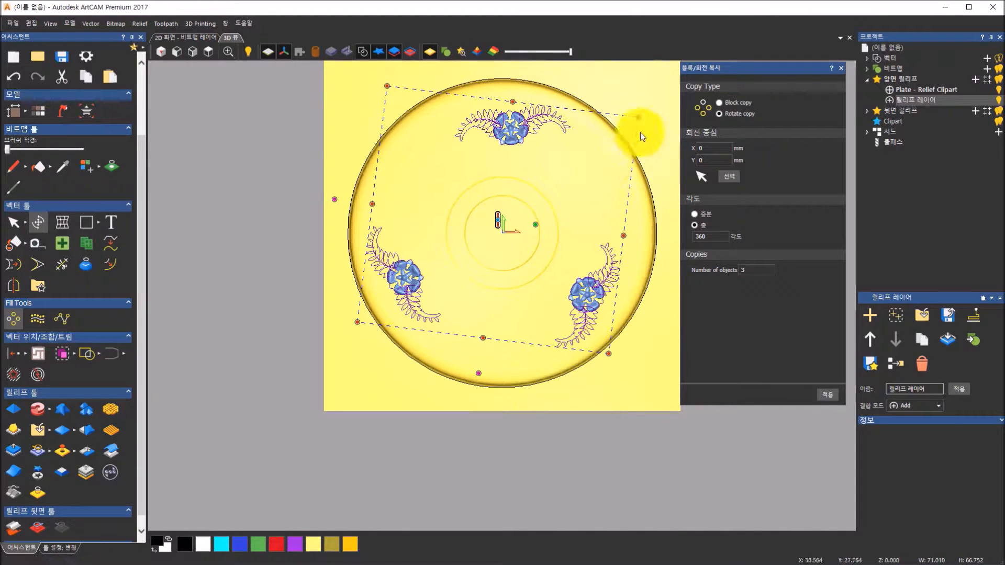
mouse_move(638, 117)
left_mouse_down()
mouse_move(627, 126)
mouse_move(636, 119)
left_mouse_up()
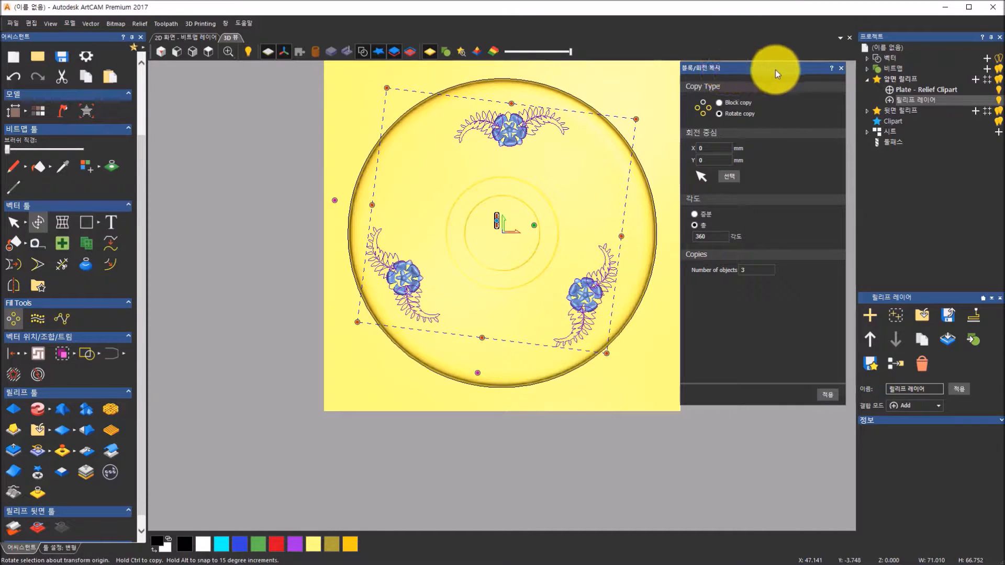
left_click(842, 67)
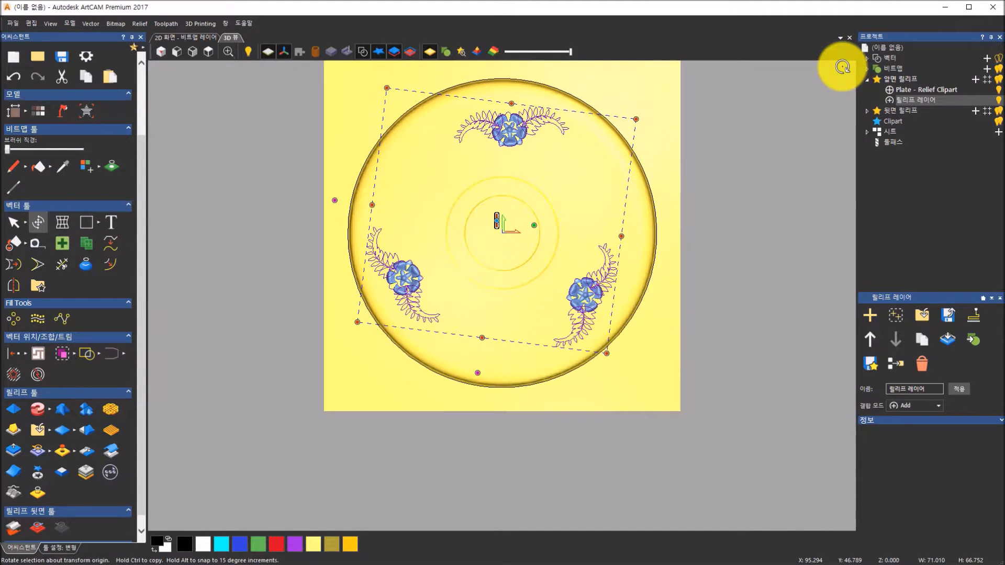
- Paste the three ornaments into a new front relief layer and select that layer
left_click(62, 551)
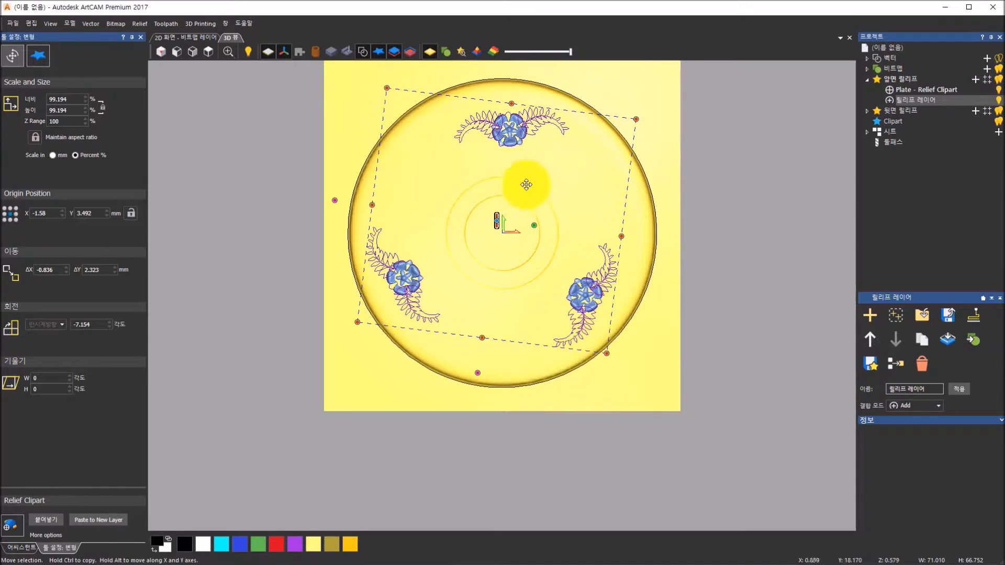
left_click(114, 524)
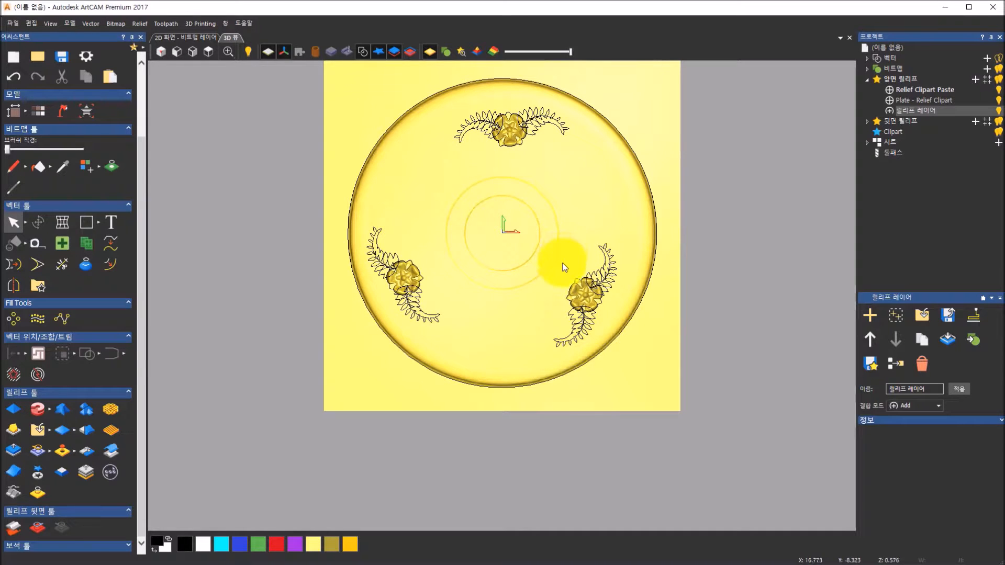
left_click(950, 92)
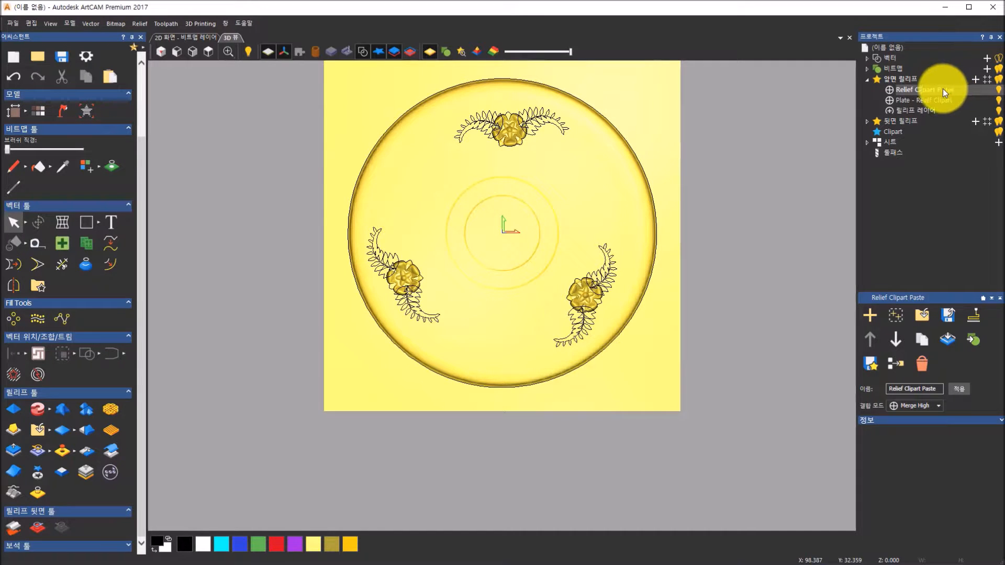
- Hide the vectors in the 3D view and set the pasted ornament layer's combine mode to Add
left_click_drag(491, 442, 664, 272)
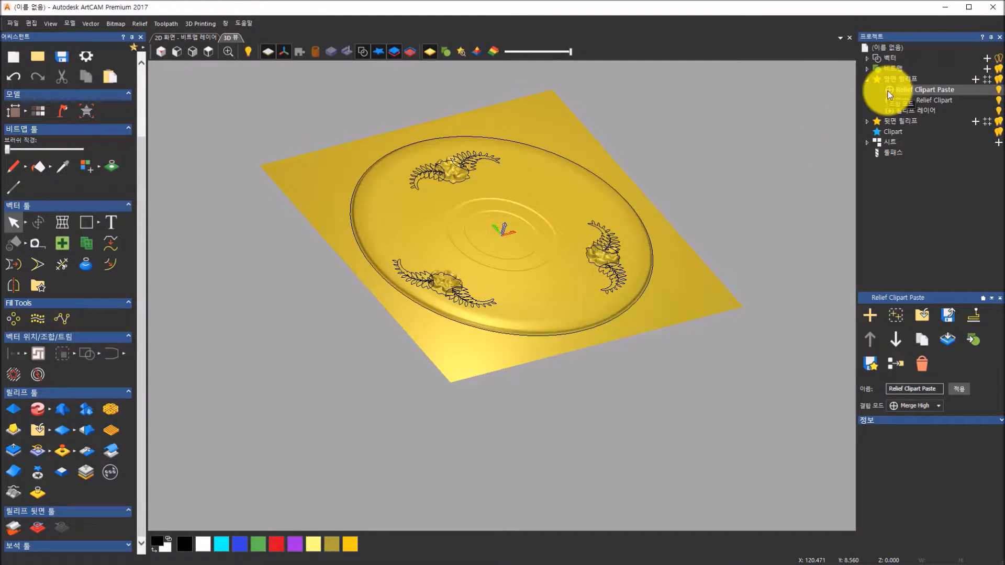
left_click(361, 53)
left_click_drag(455, 176, 457, 186)
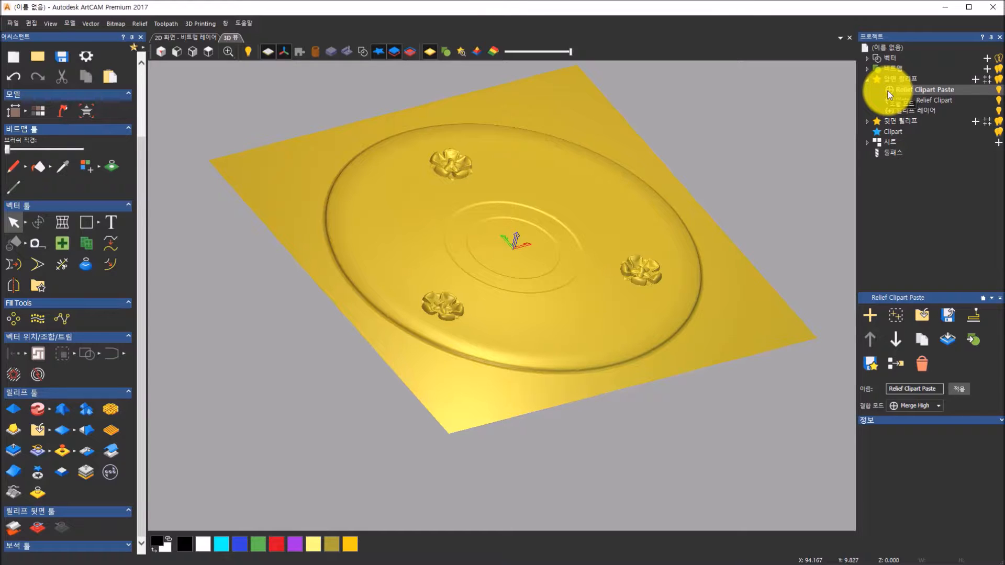
left_click(926, 89)
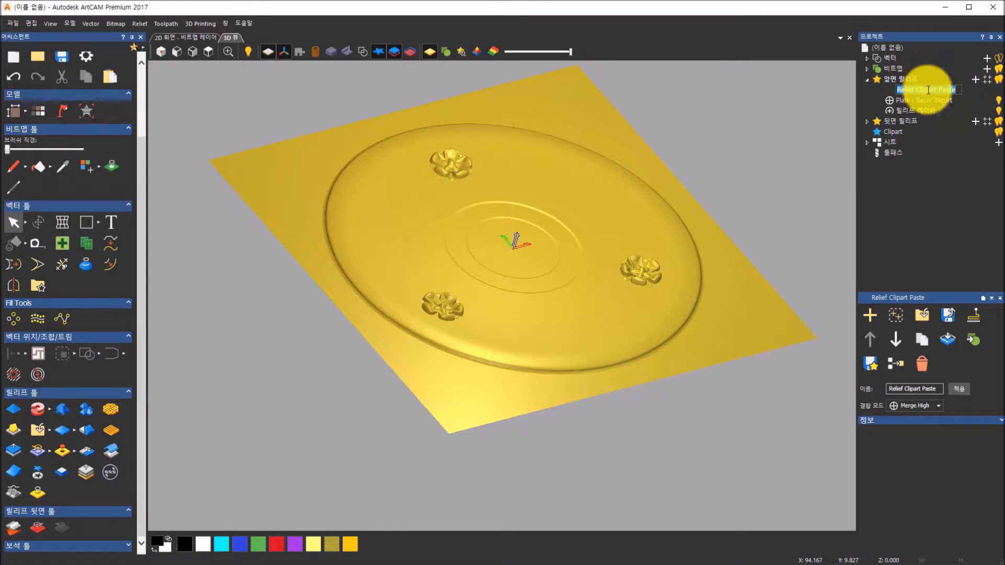
left_click(940, 403)
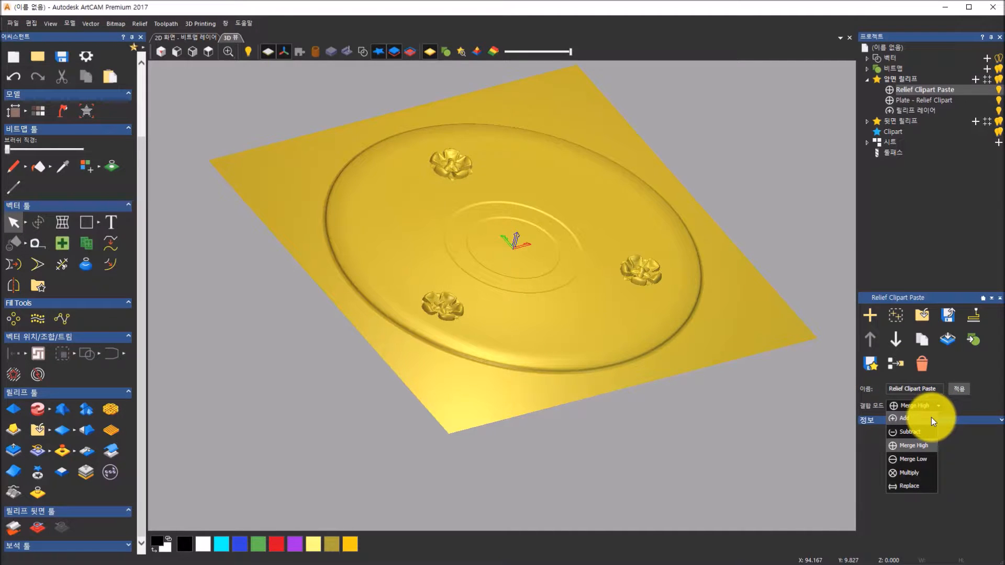
left_click(930, 416)
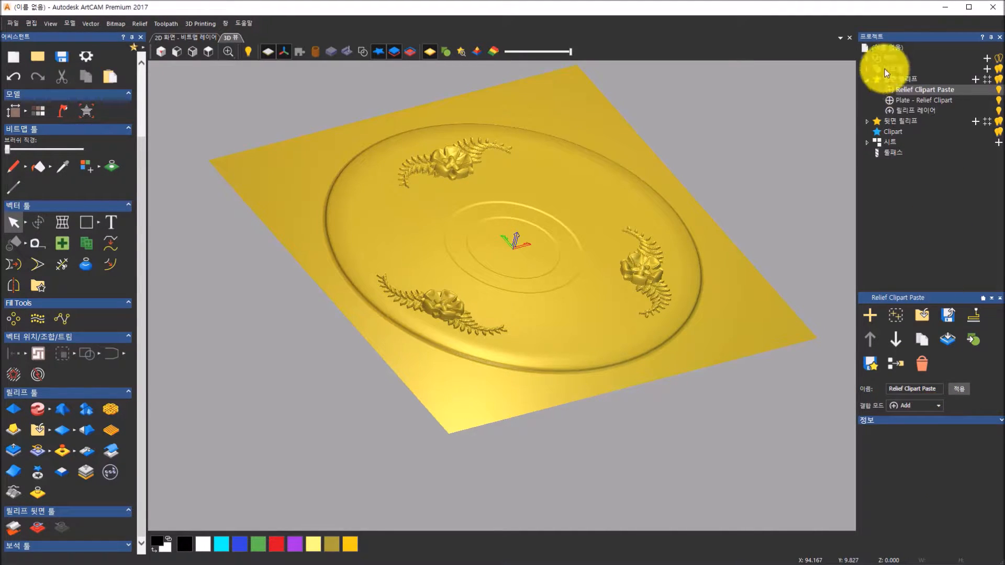
- Select the plate relief layer and inspect the decorated plate from the top and at an angle
left_click(905, 99)
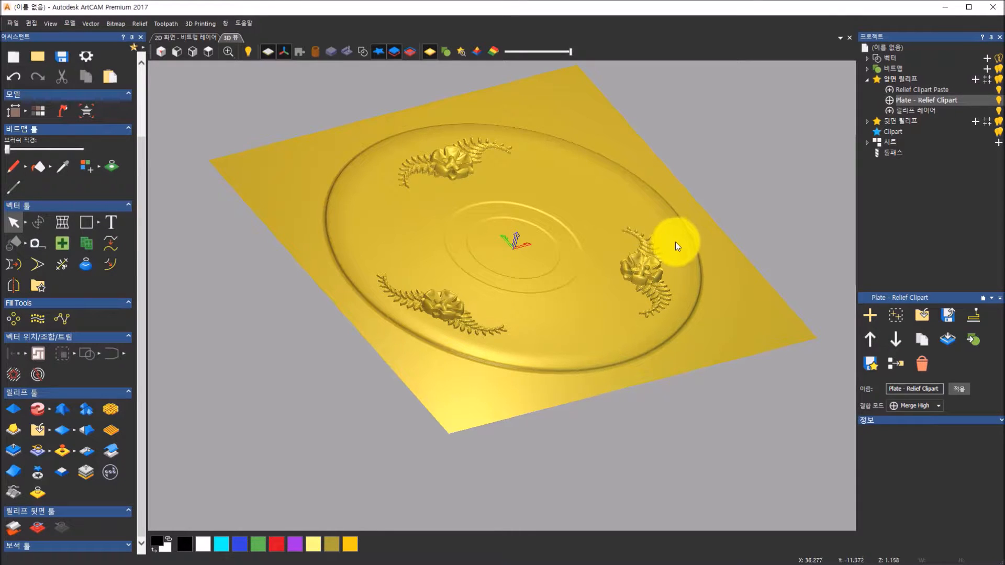
left_click(209, 52)
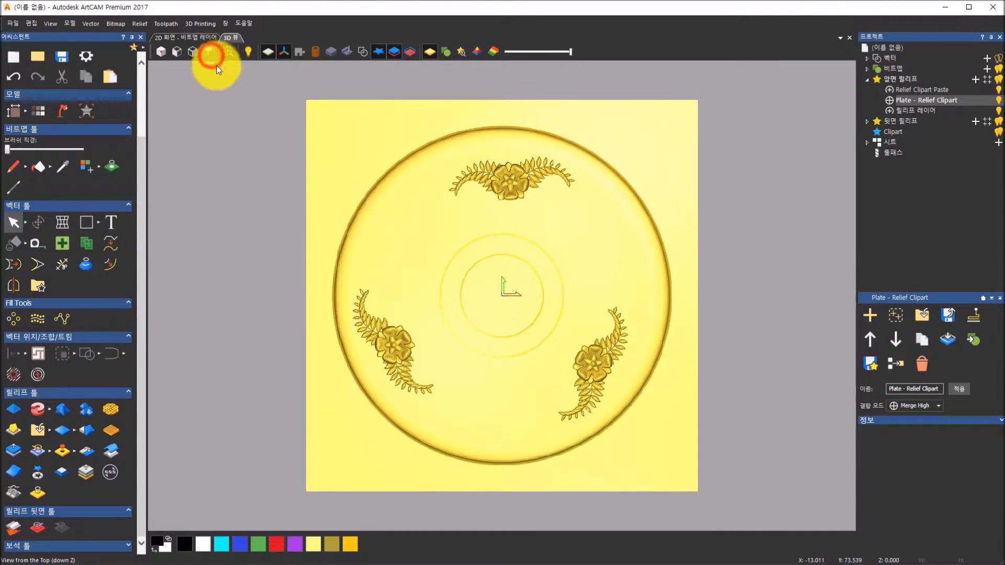
left_click_drag(527, 445, 660, 358)
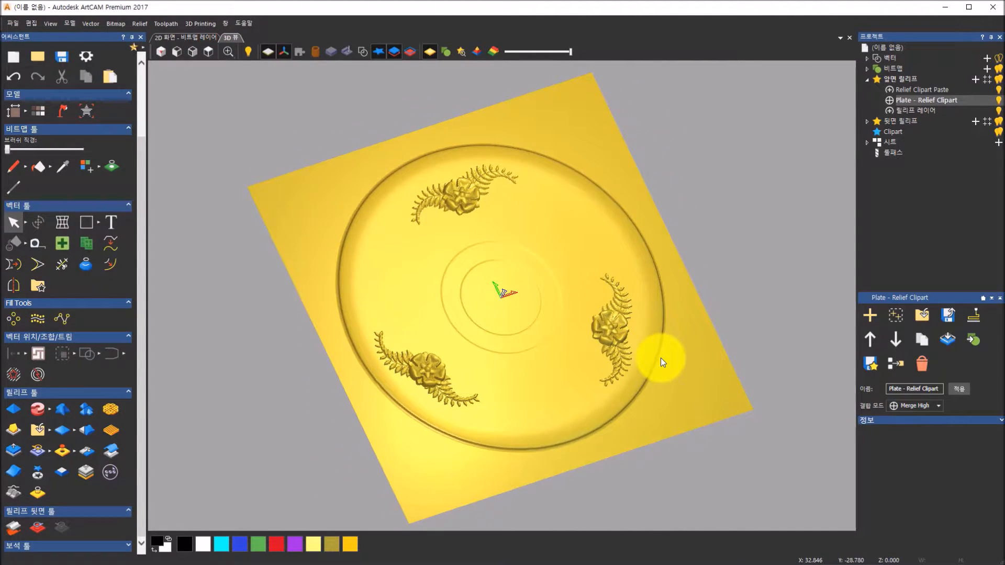
scroll(660, 358, "up", 1)
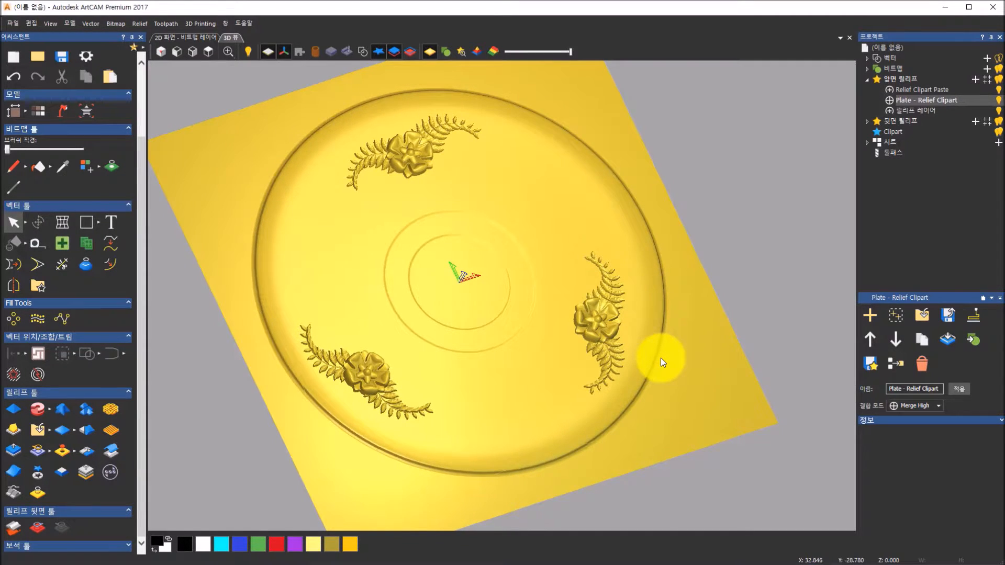
scroll(660, 358, "down", 1)
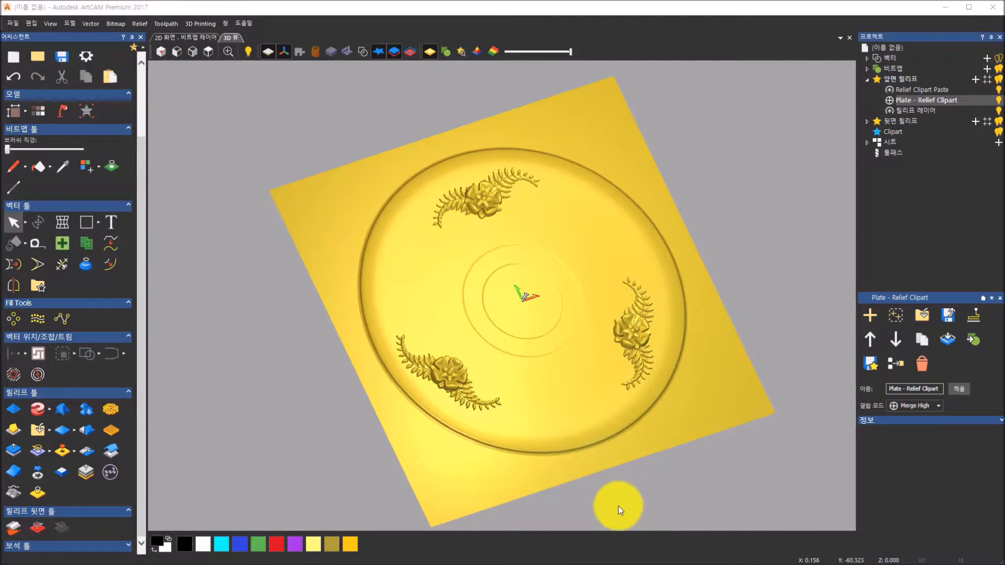
- Compare the plate with the example picture, view the following example picture, and return to ArtCAM
left_click(462, 564)
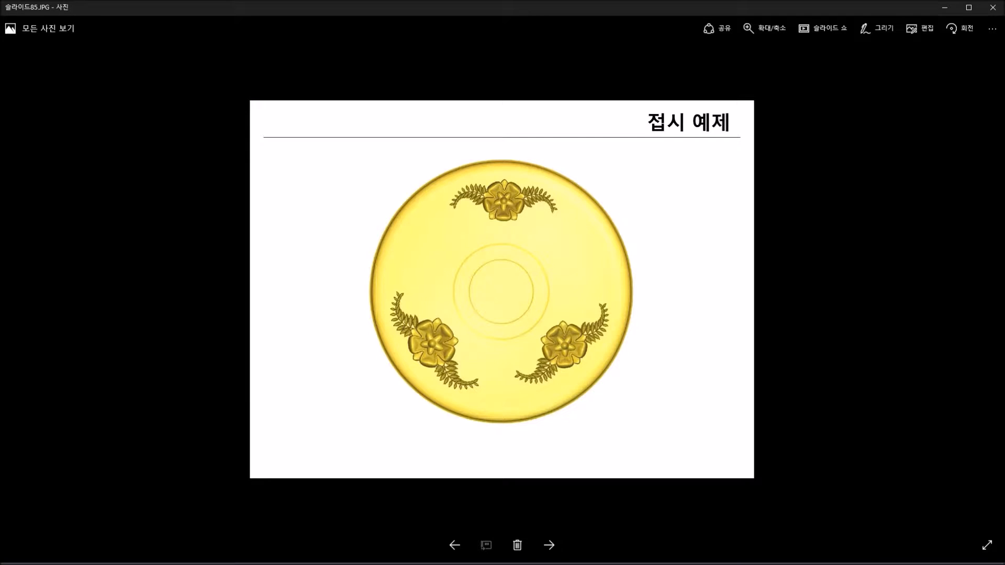
left_click(545, 551)
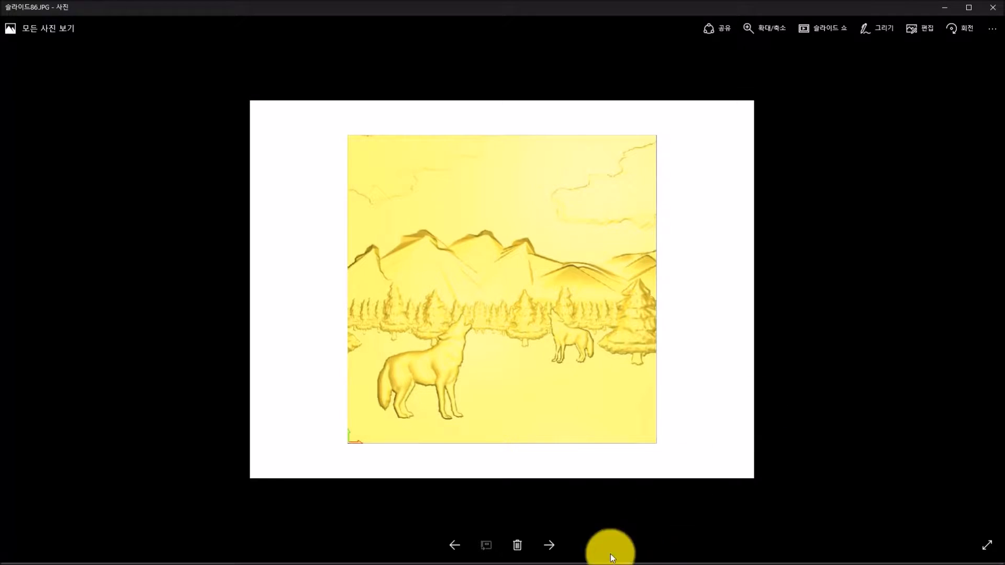
left_click(482, 564)
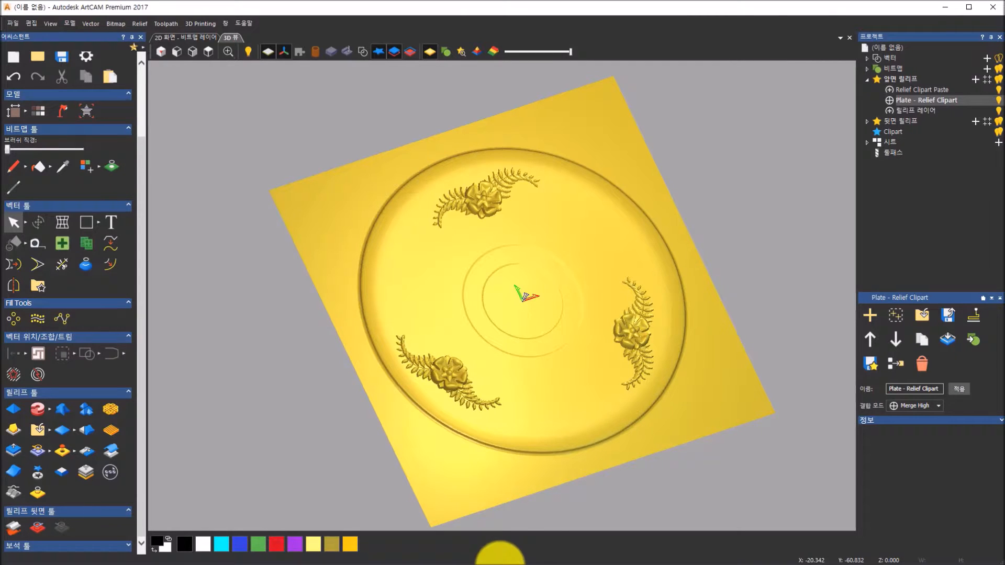
- Show the plate's vectors in the 2D view and close the model
left_click(211, 41)
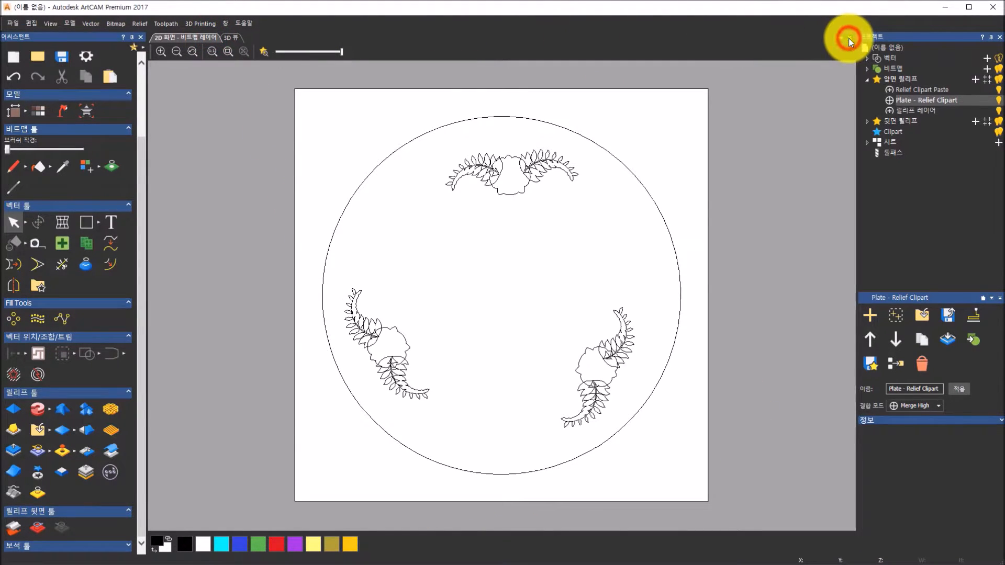
left_click(849, 38)
left_click(514, 311)
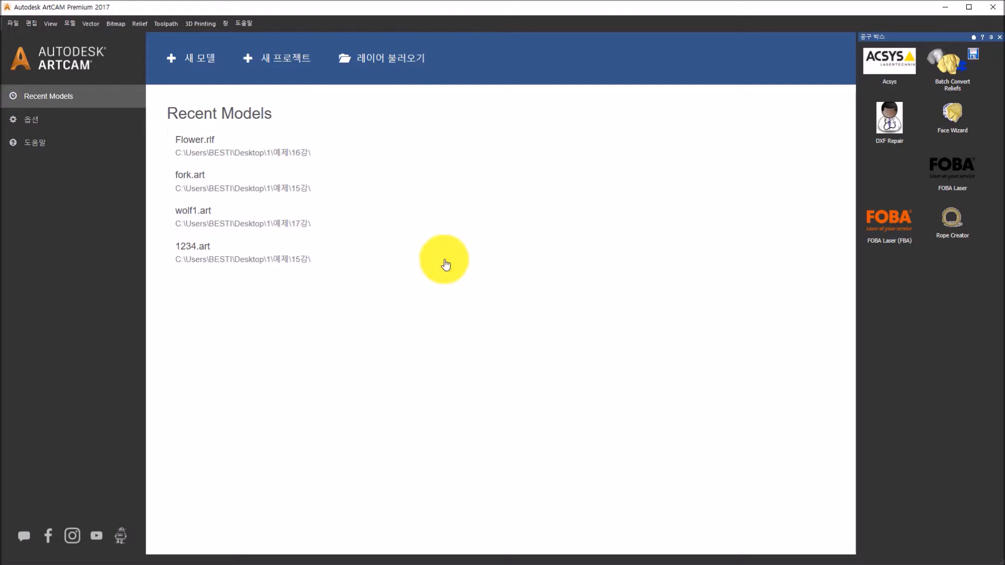
- Create a new model 600 mm wide and 600 mm high
left_click(204, 66)
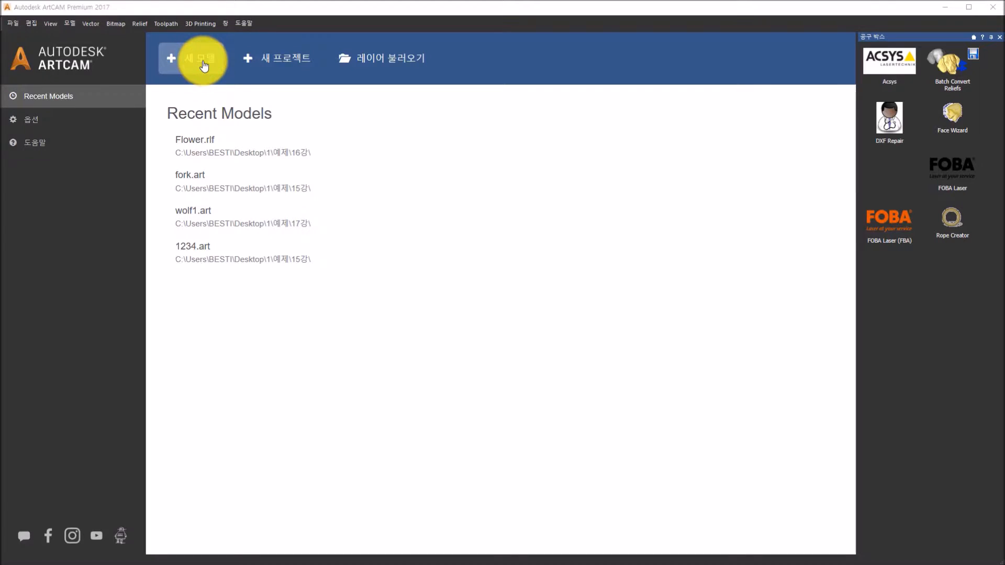
double_click(411, 234)
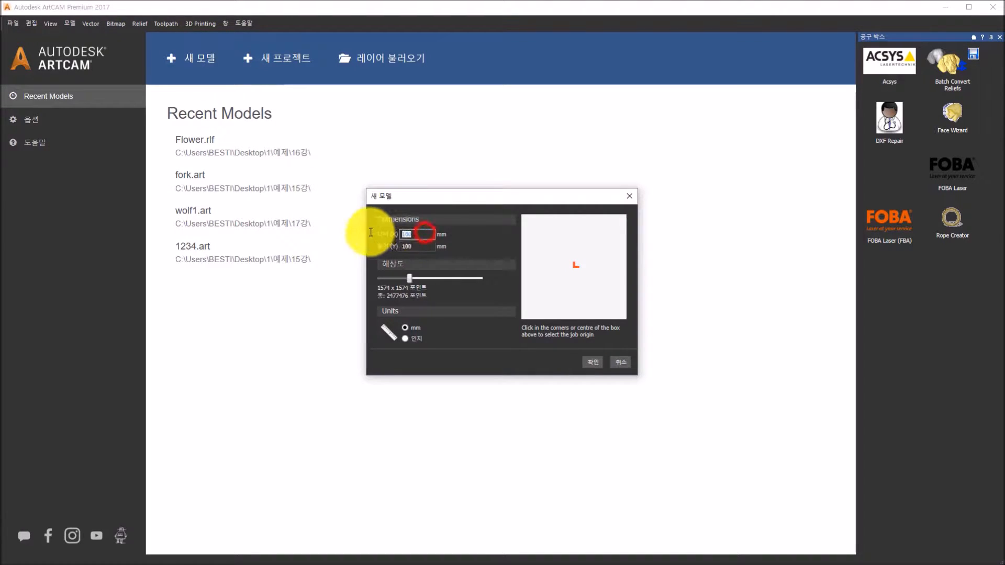
type("60")
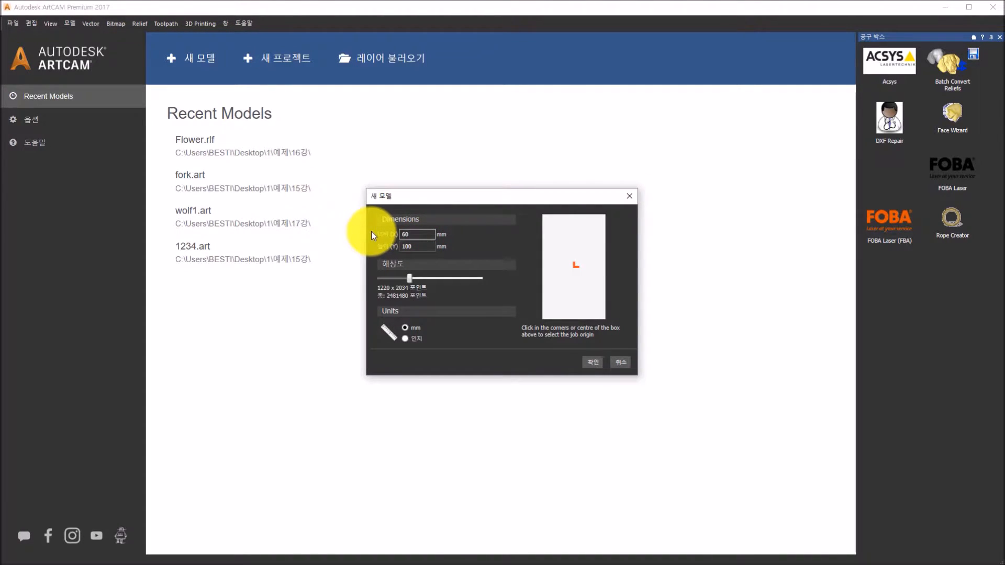
type("0")
double_click(417, 246)
type("60")
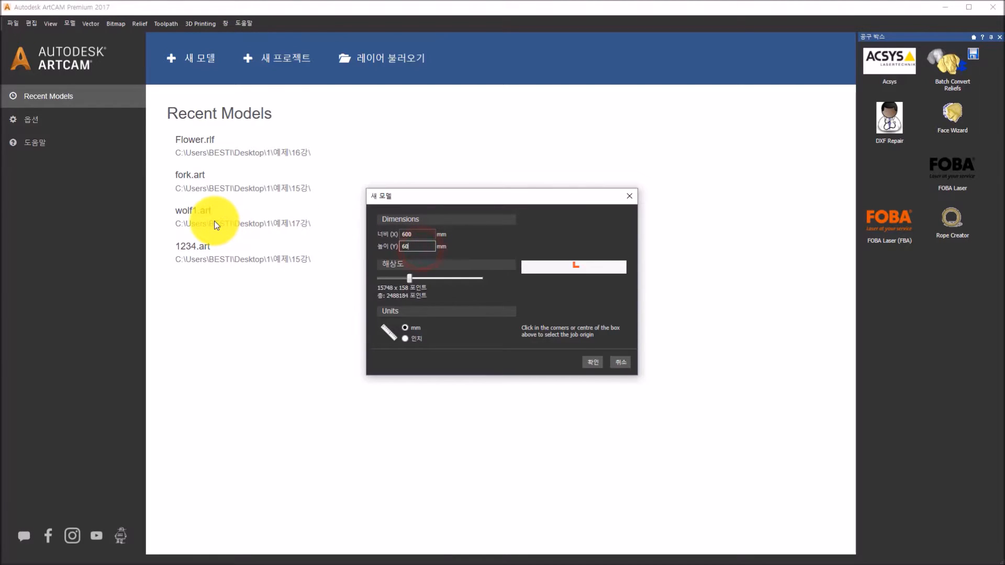
type("0")
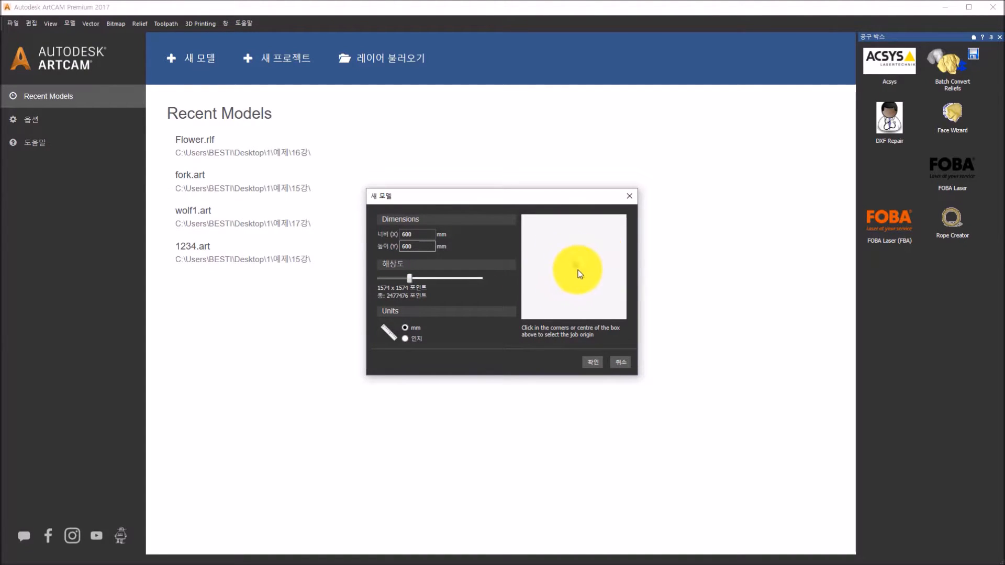
left_click(592, 362)
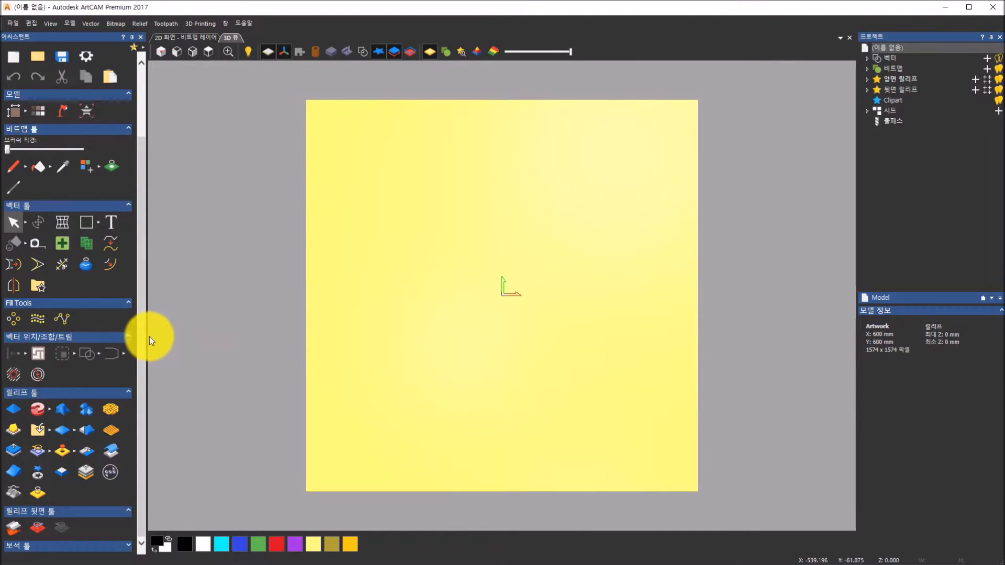
- Open the relief clipart library and look through the list of available libraries
left_click(48, 432)
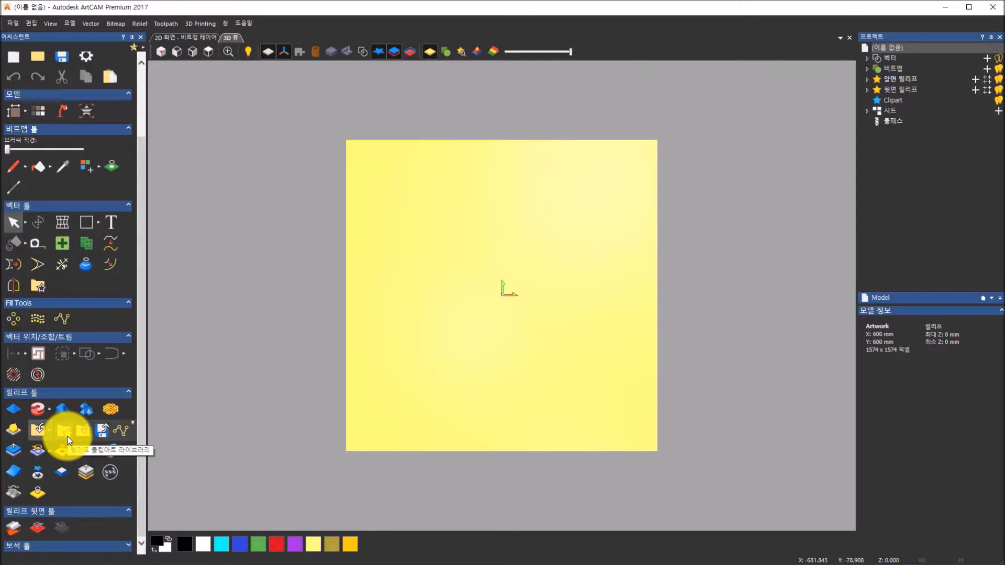
left_click(67, 436)
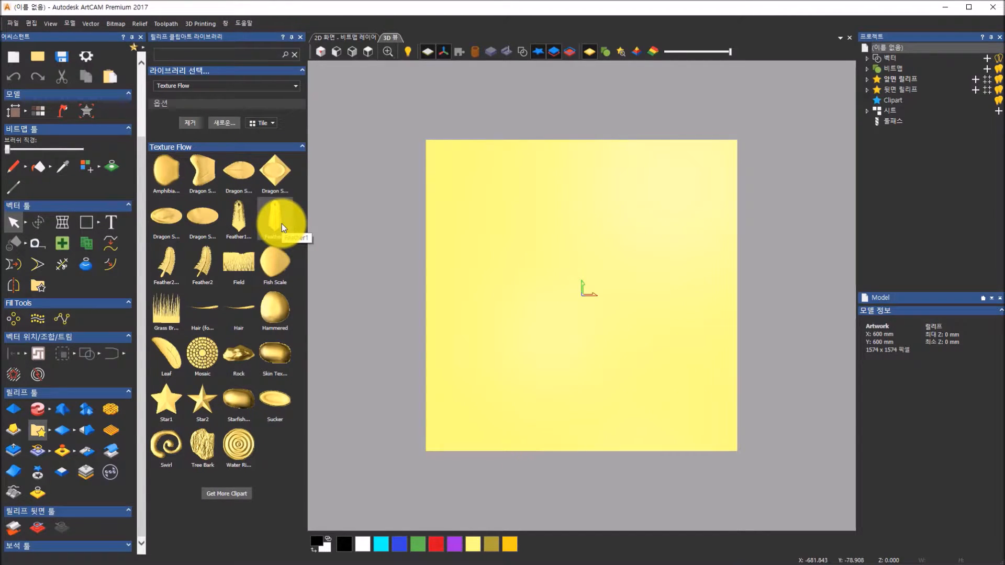
left_click(294, 86)
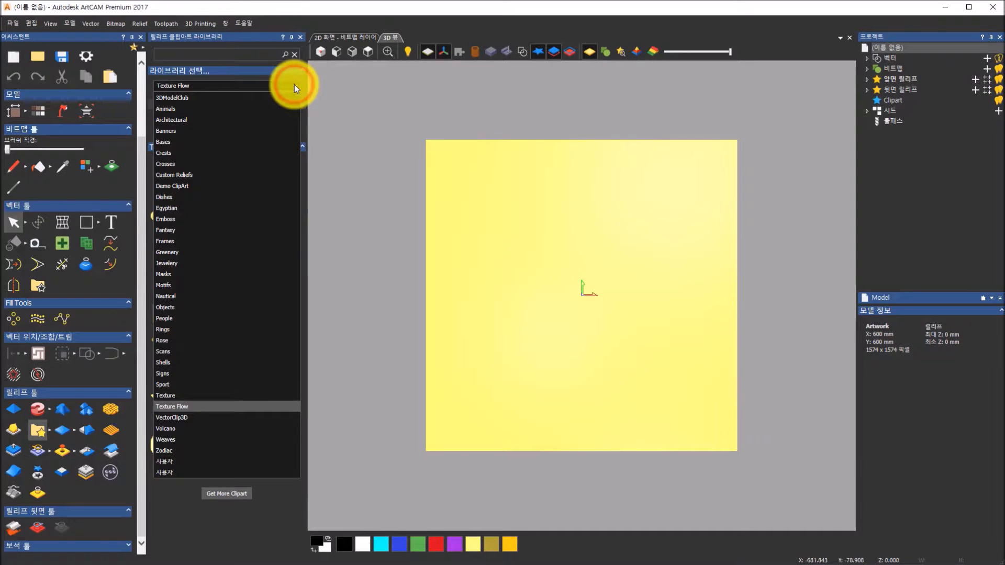
left_click(294, 86)
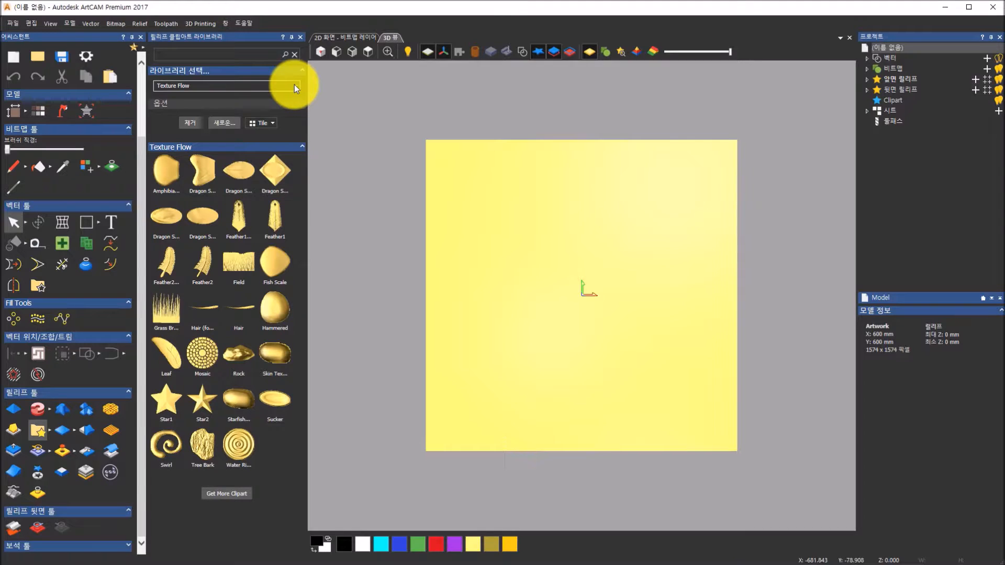
left_click(294, 86)
left_click(294, 84)
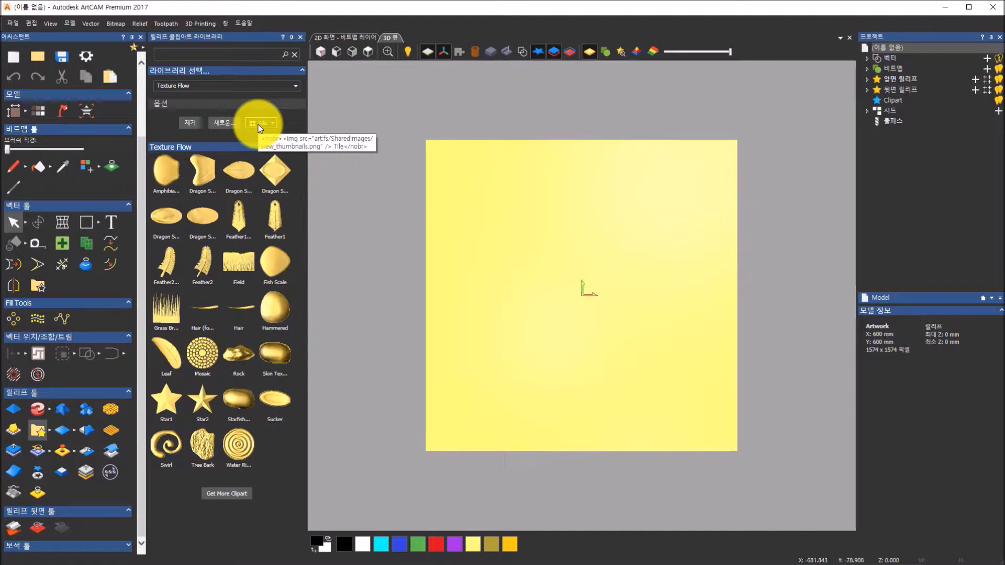
- Locate the Reliefs folder under ArtCAM Files in the folder chooser for adding a clipart library, and cancel
left_click(225, 124)
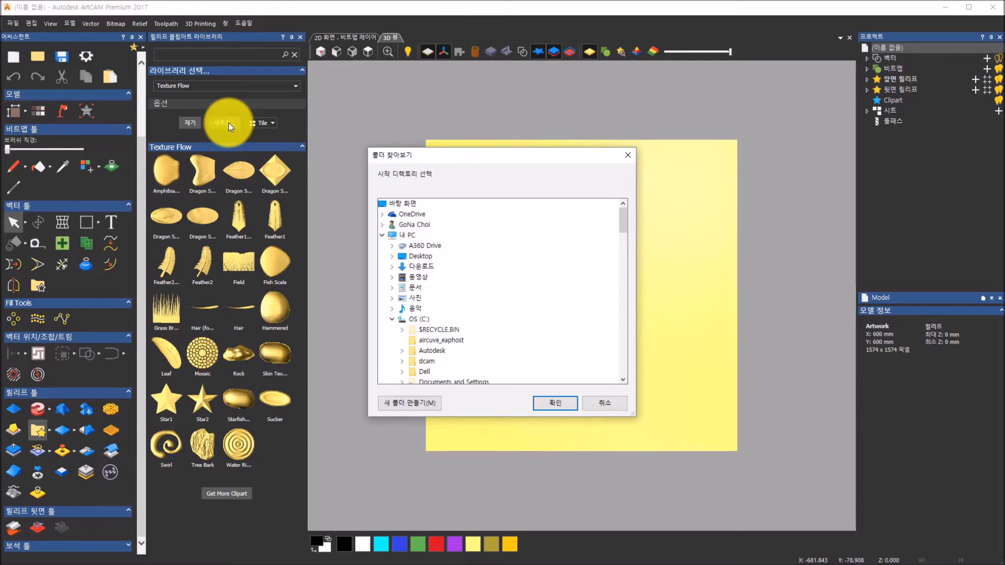
scroll(441, 231, "down", 8)
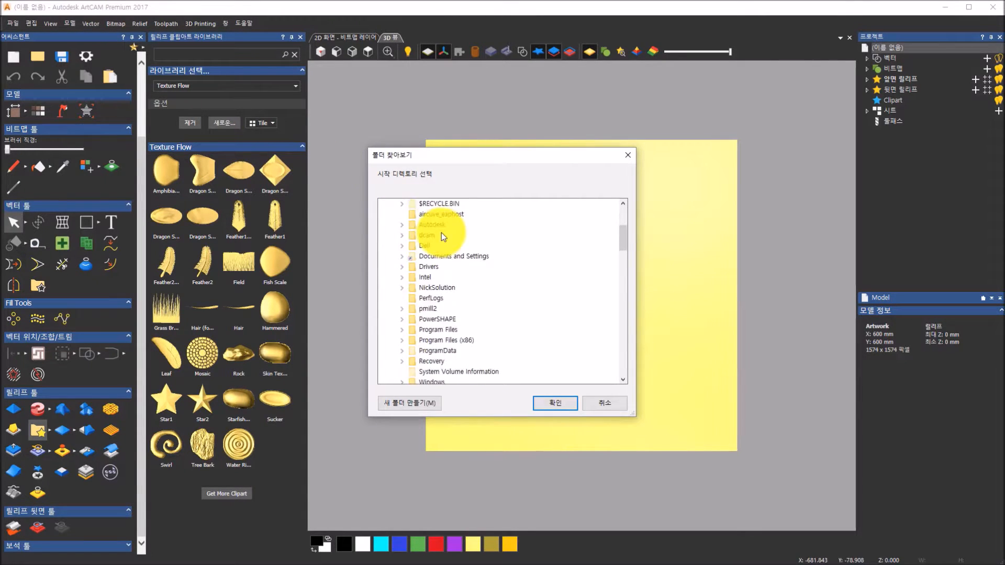
scroll(442, 237, "down", 3)
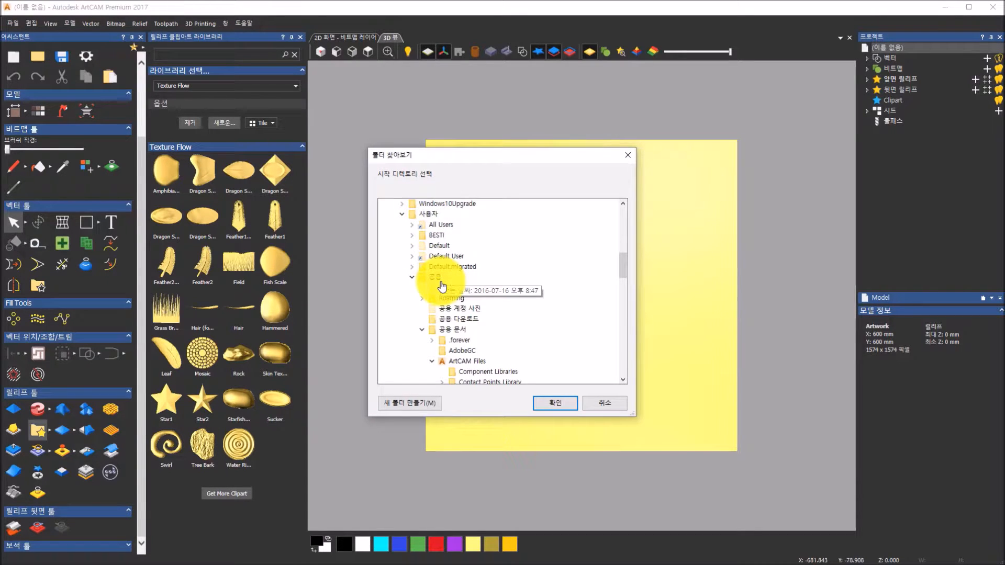
scroll(447, 284, "down", 2)
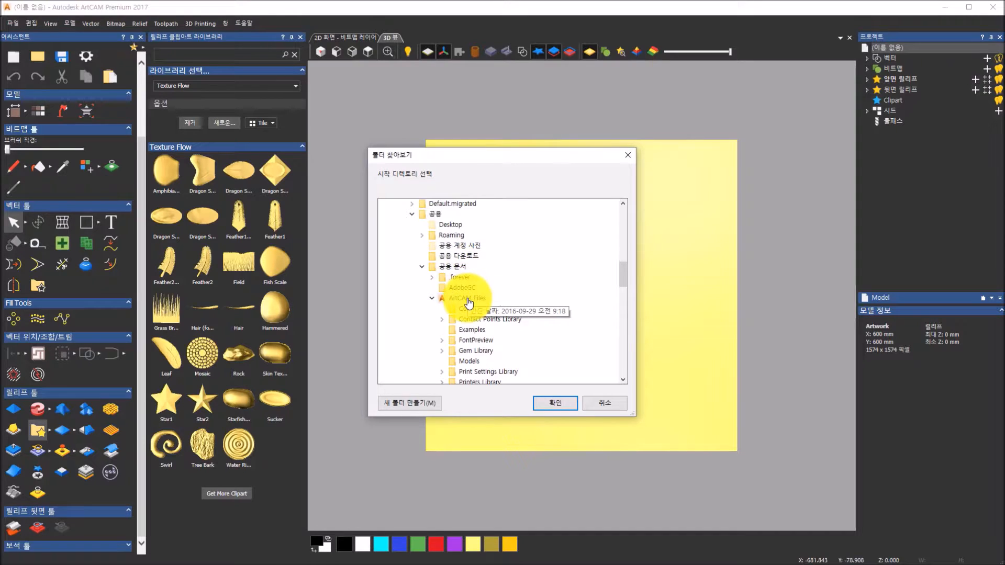
scroll(470, 303, "down", 2)
double_click(467, 339)
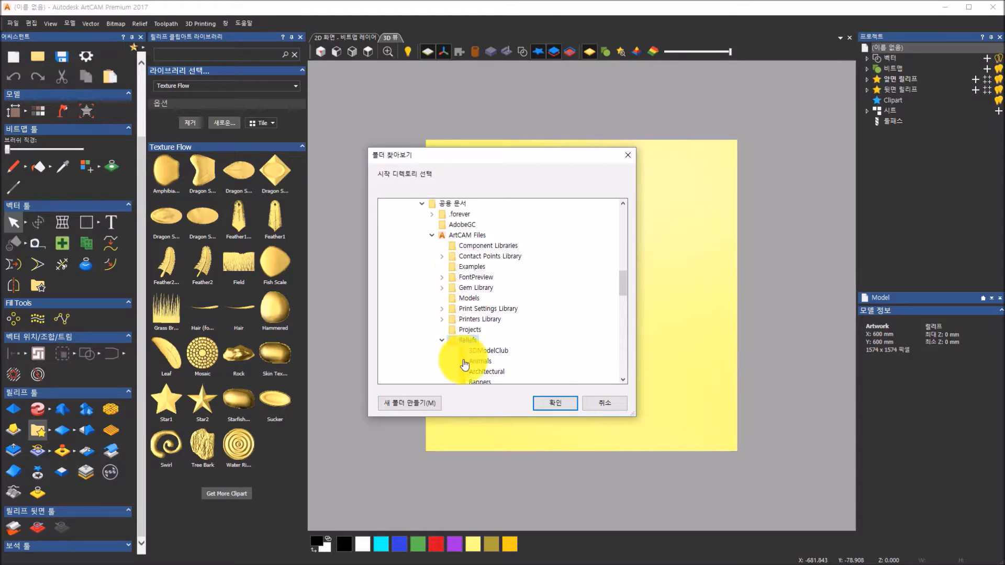
left_click(556, 406)
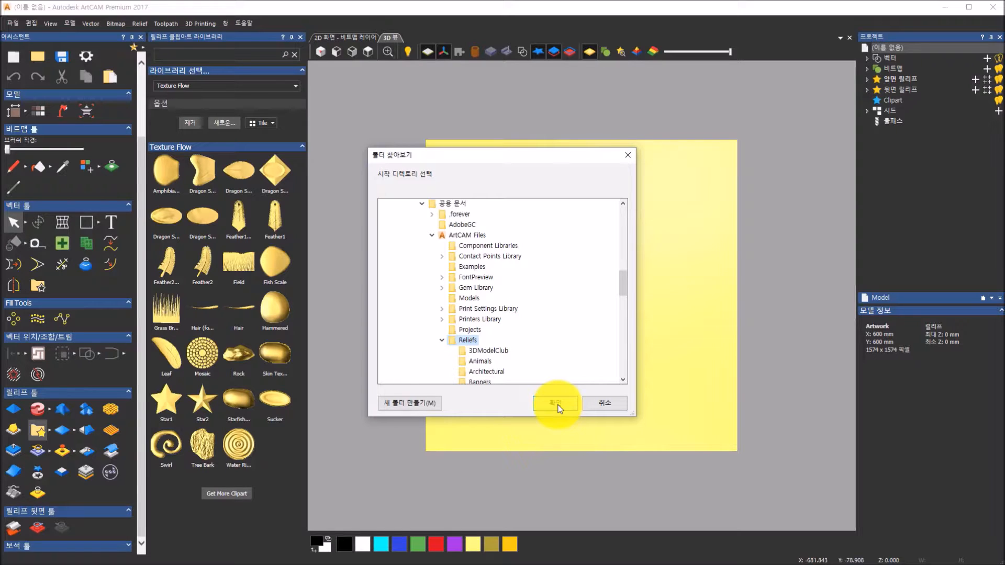
left_click(625, 403)
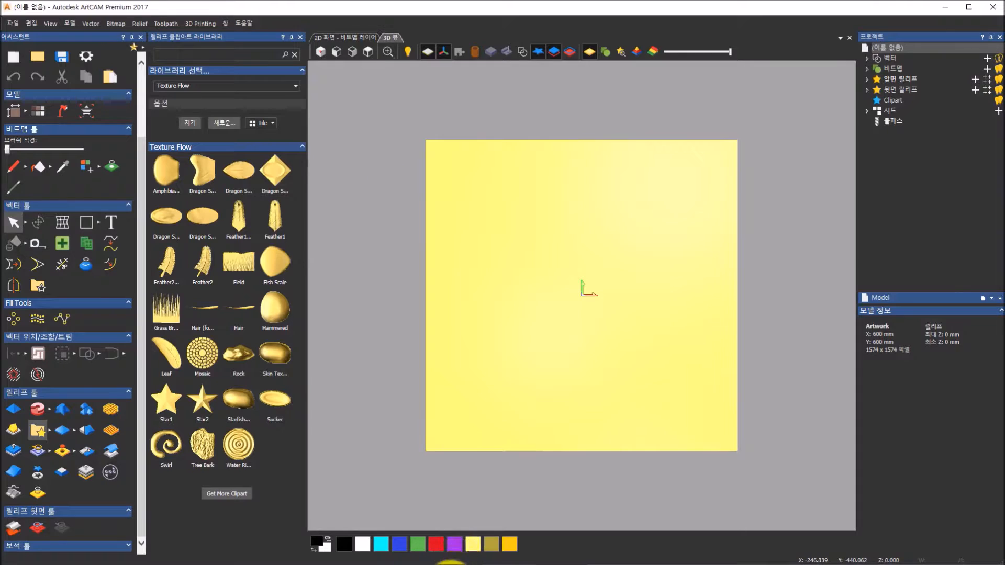
- Check the wolf landscape example picture, return to ArtCAM and load the Greenery relief clipart library
left_click(450, 564)
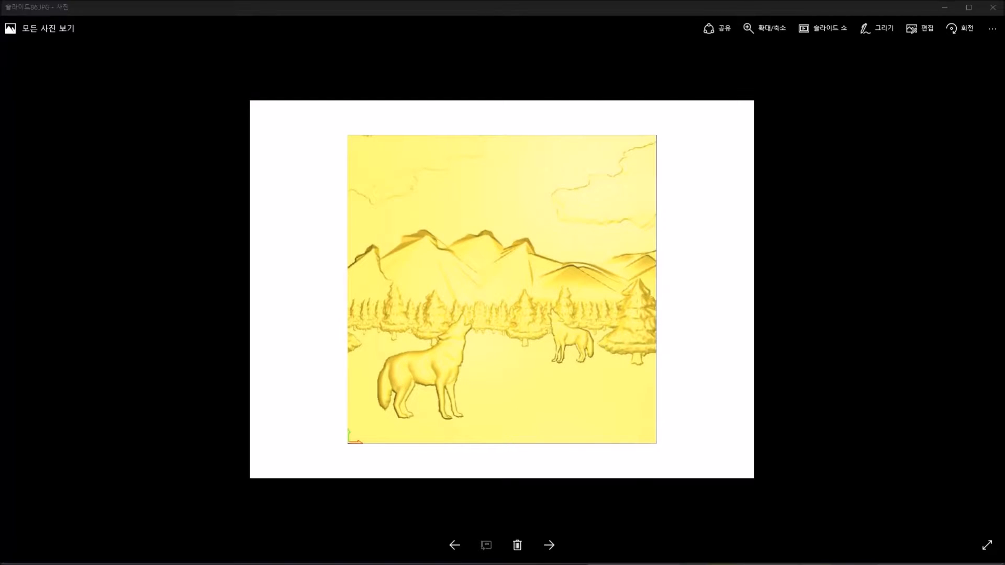
left_click(451, 564)
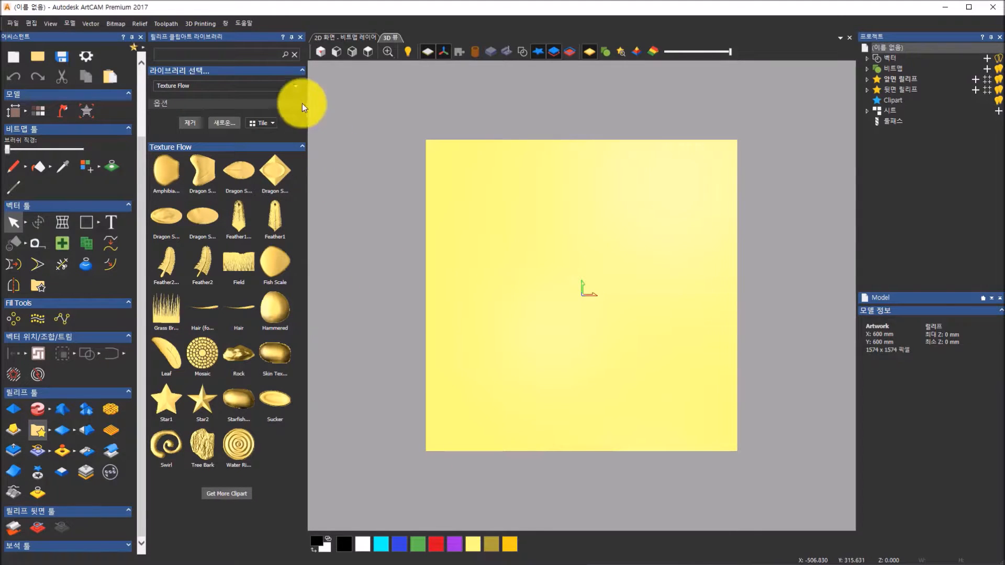
left_click(294, 87)
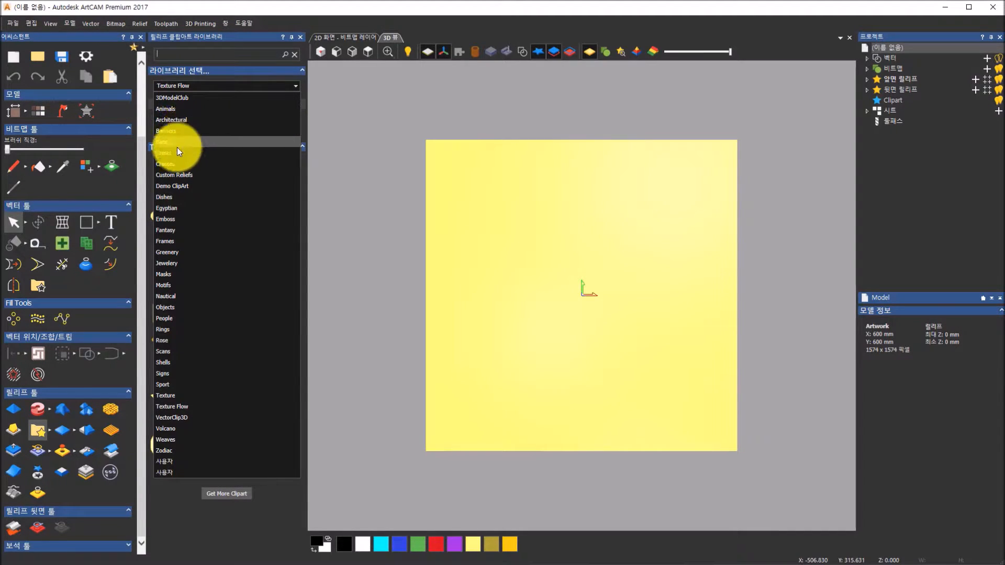
left_click(180, 253)
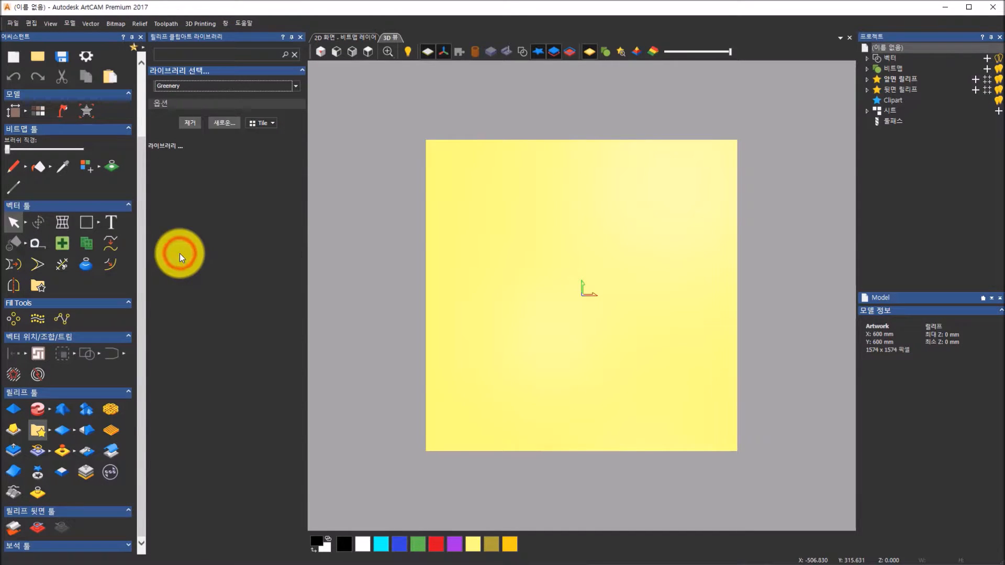
scroll(285, 314, "down", 10)
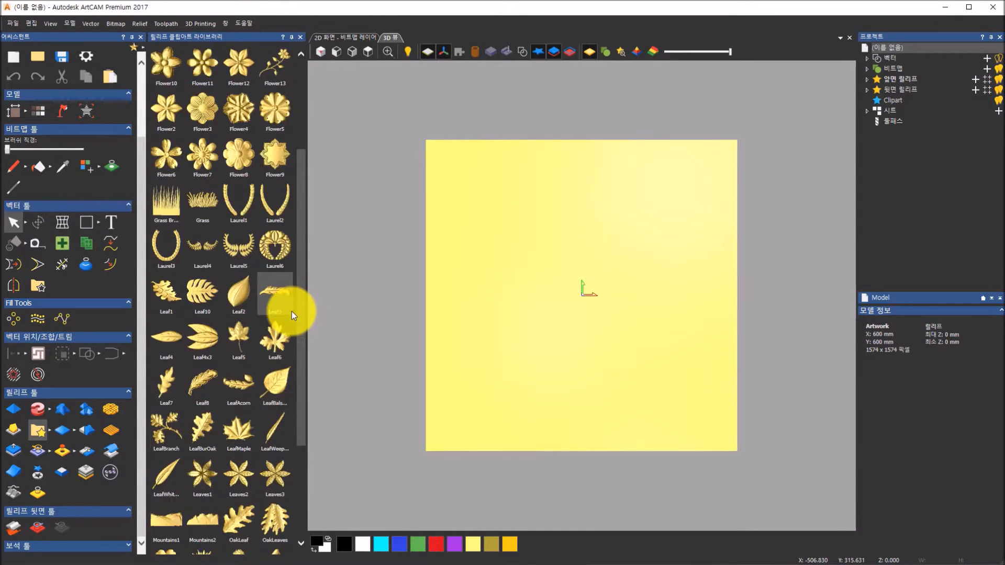
- Insert the Mountains1 clipart, enlarge it proportionally to about 161% and place it around X -123, Y 56 mm
left_click(168, 369)
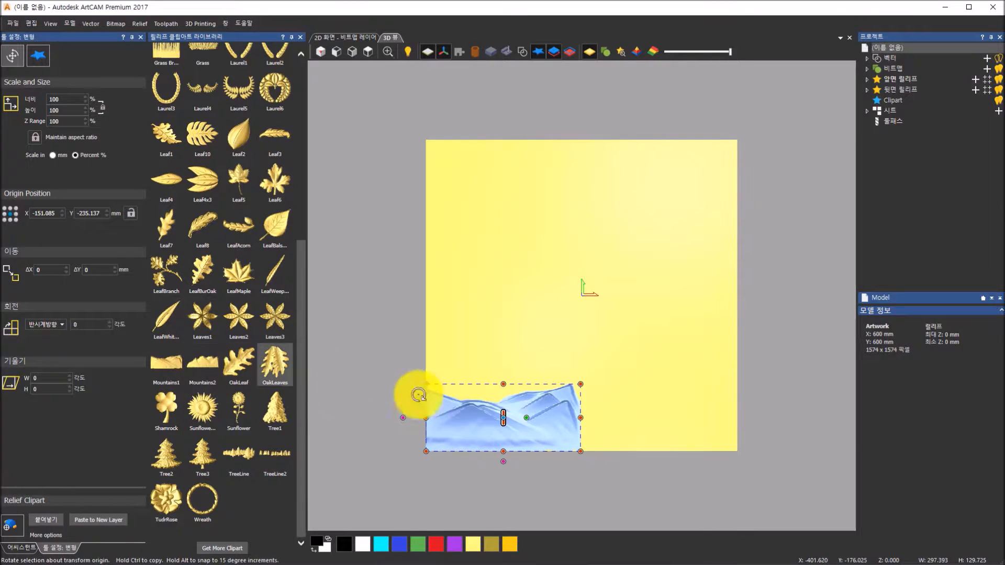
left_click_drag(464, 417, 464, 250)
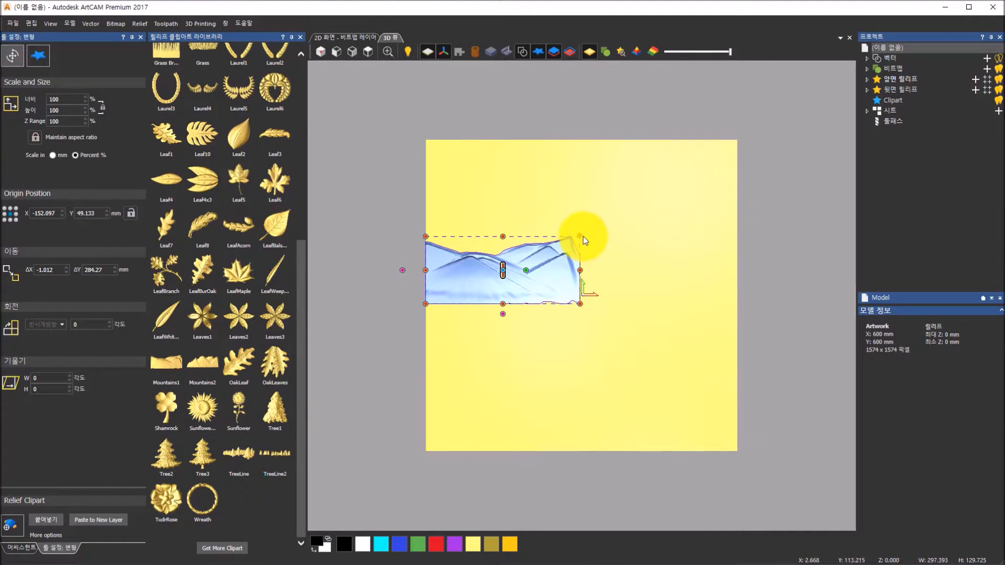
left_click_drag(580, 236, 678, 199)
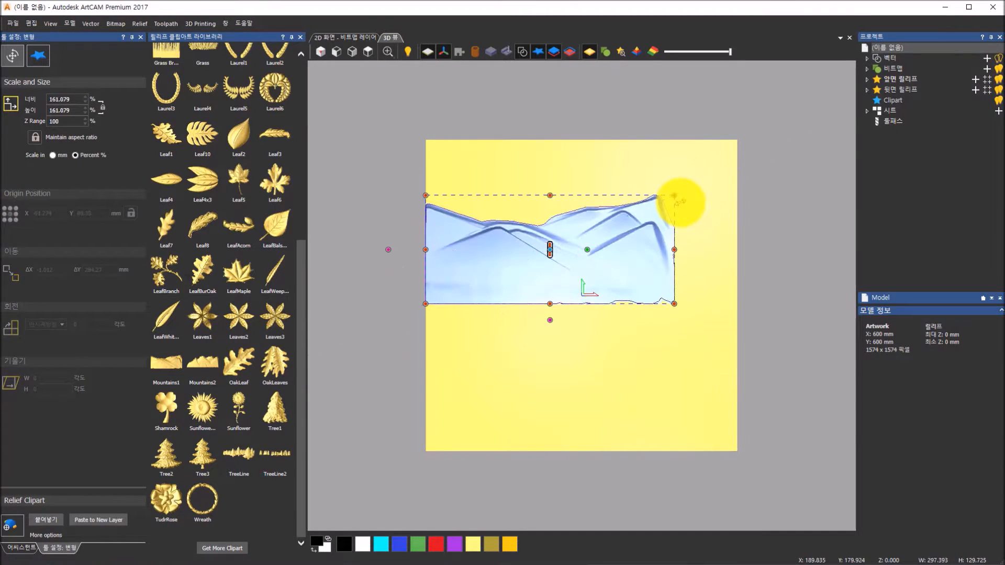
left_click_drag(619, 225, 585, 275)
left_click(592, 276)
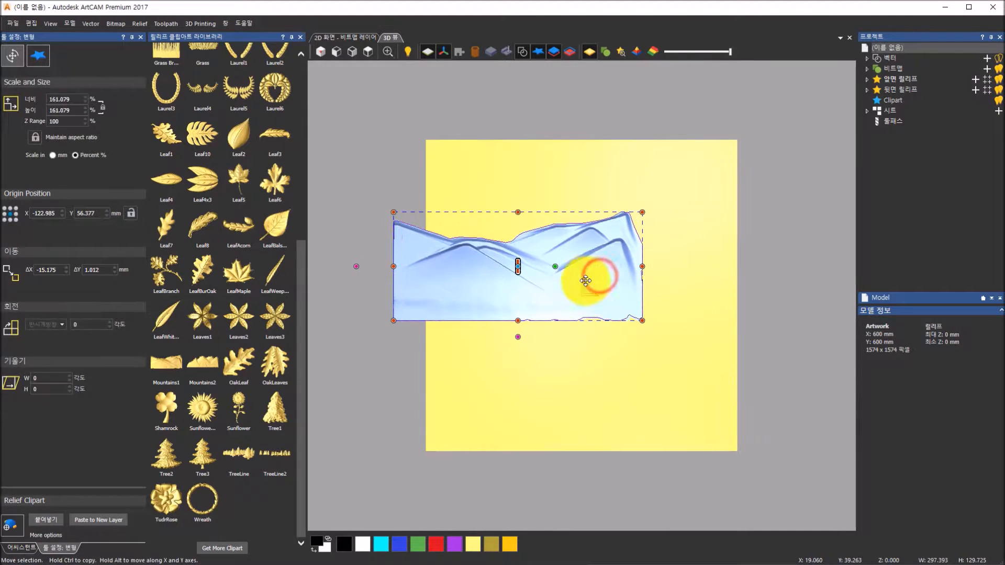
- Insert the Mountains2 clipart, mirror it horizontally at about 97% width and place it overlapping the right end of the first mountains
double_click(211, 359)
left_click_drag(573, 424, 718, 291)
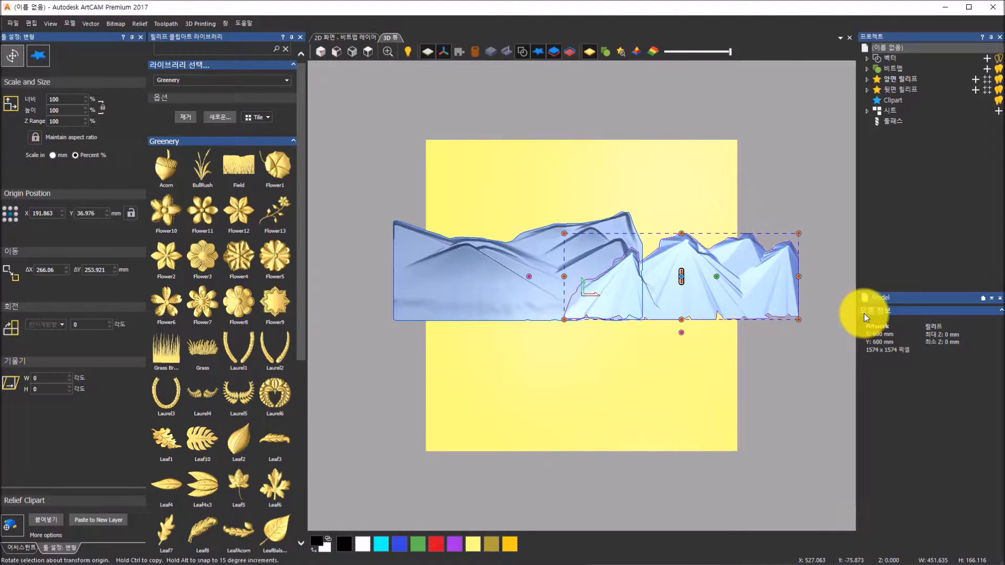
left_click_drag(766, 279, 764, 377)
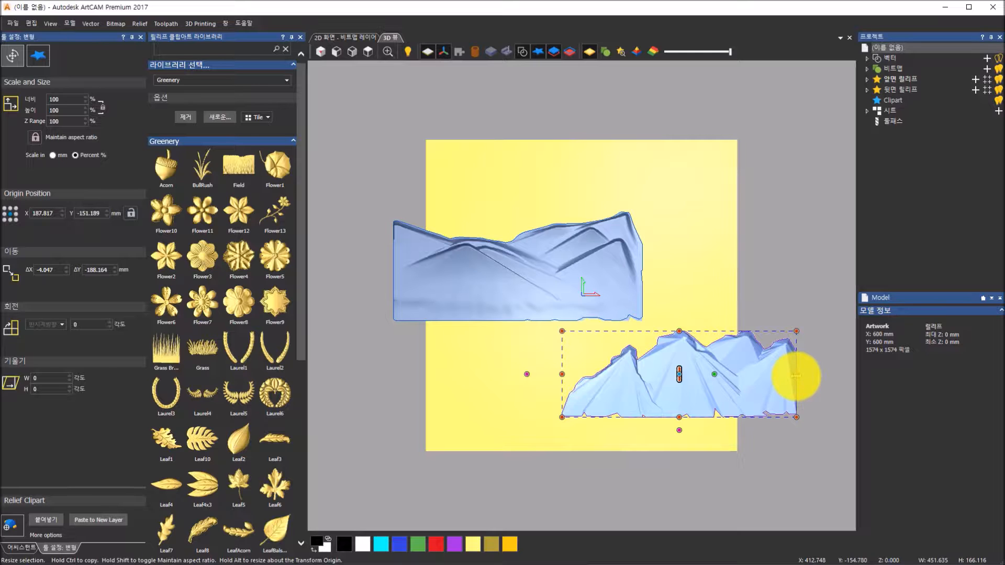
left_click_drag(796, 375, 658, 259)
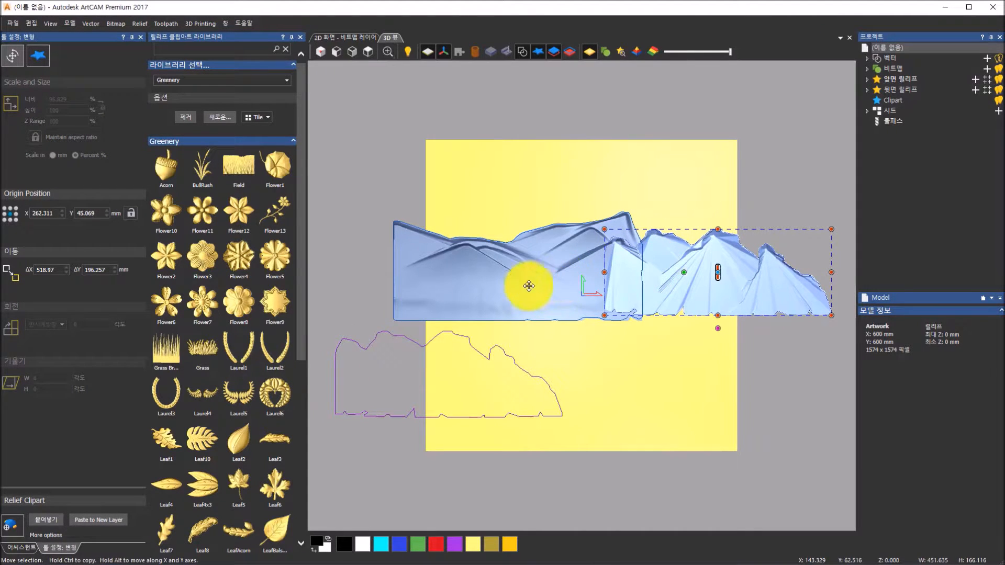
left_click(504, 289)
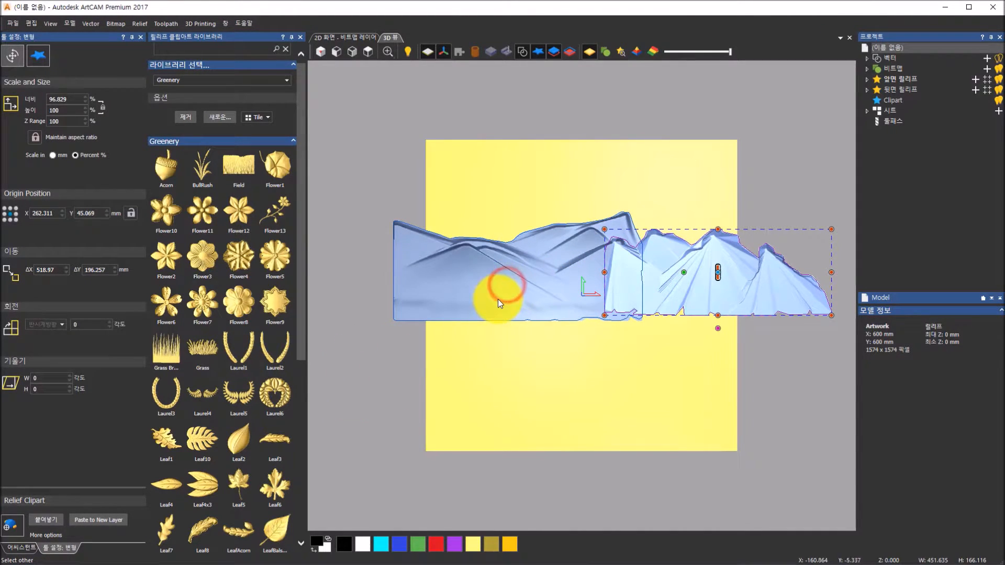
- Enlarge the mirrored Mountains2 clipart proportionally to about 118% and reselect the two mountain reliefs in turn
left_click(736, 270)
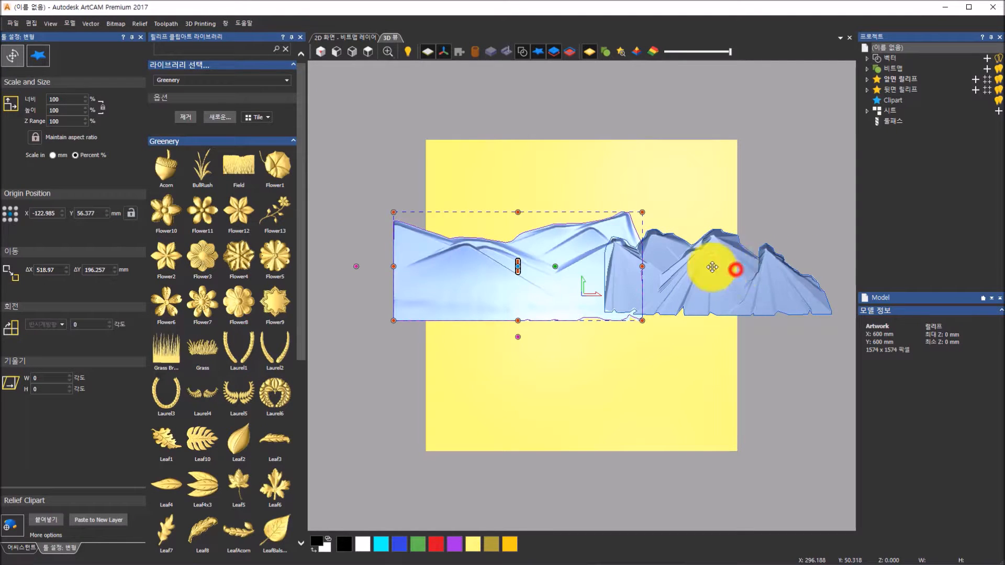
left_click_drag(832, 229, 872, 212)
left_click(732, 247)
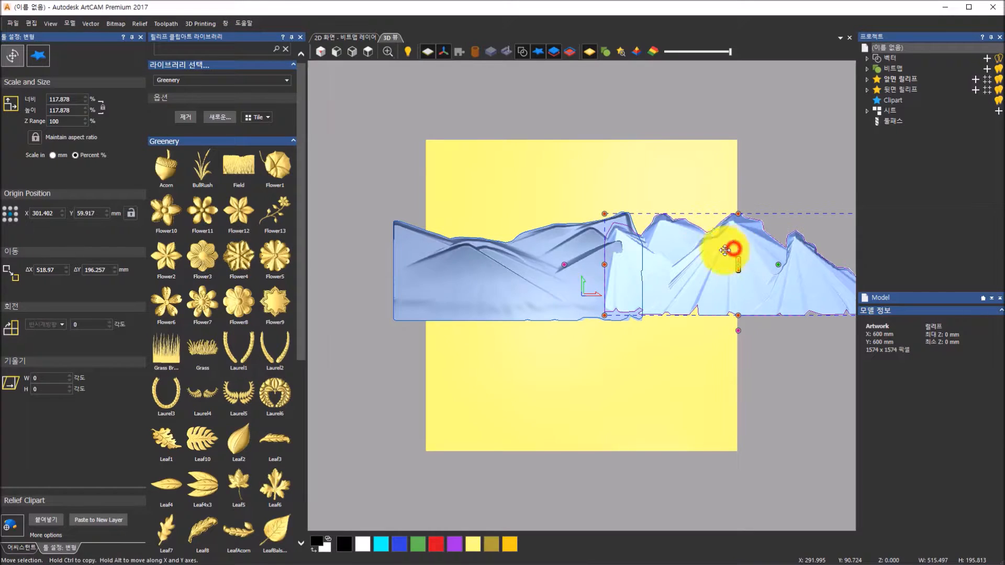
left_click(504, 265)
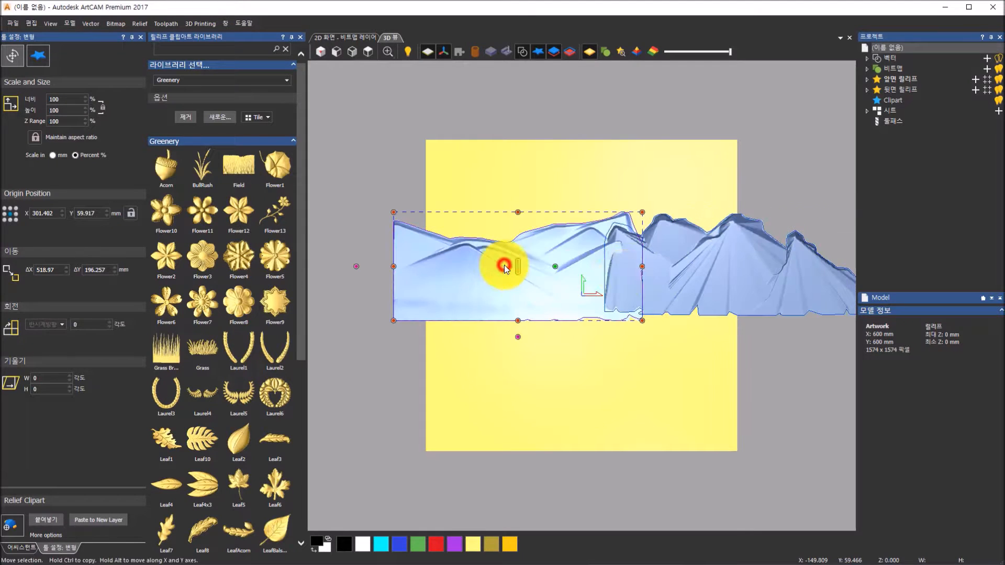
left_click(667, 282)
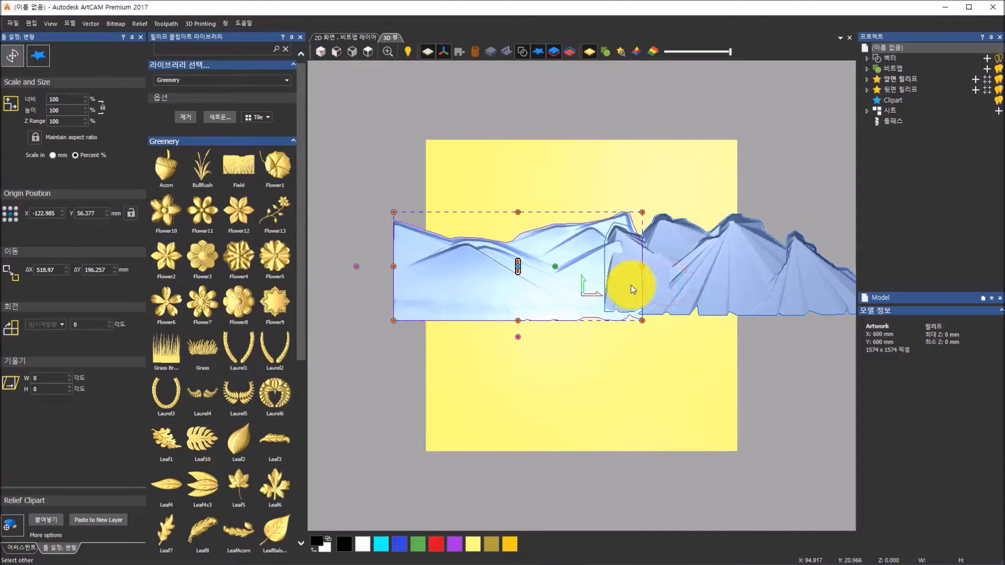
- Shrink the Mountains1 relief proportionally to about 83% and shift the Mountains2 relief to the right, clear of it
left_click(631, 285)
left_click(491, 283)
left_click_drag(489, 279, 463, 276)
left_click_drag(367, 208, 410, 227)
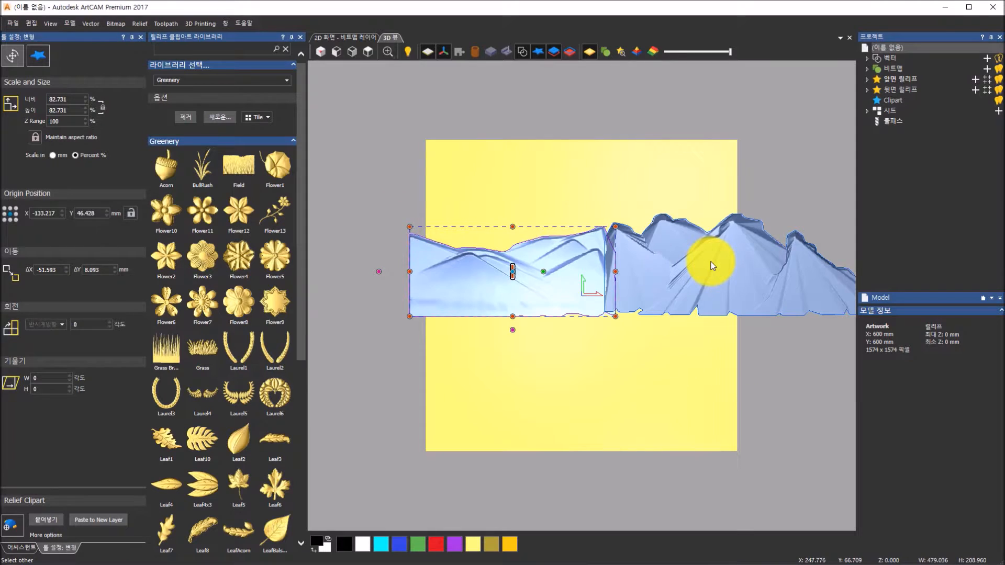
left_click(710, 265)
left_click_drag(687, 262, 684, 262)
- Mirror the Mountains1 relief horizontally at about 97% width and place it around X -145, Y 54 mm
left_click(549, 259)
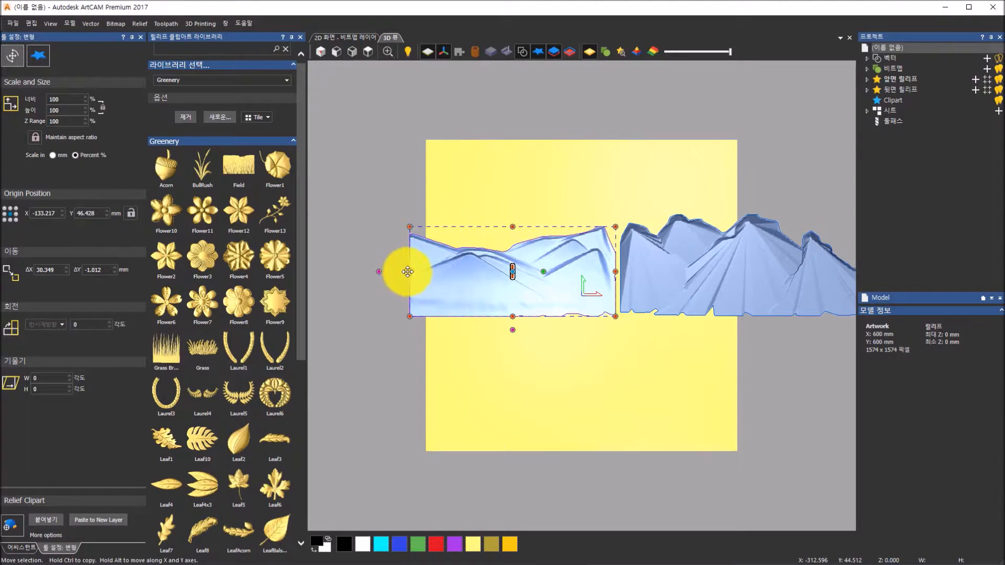
left_click_drag(408, 271, 541, 274)
left_click_drag(417, 269, 376, 268)
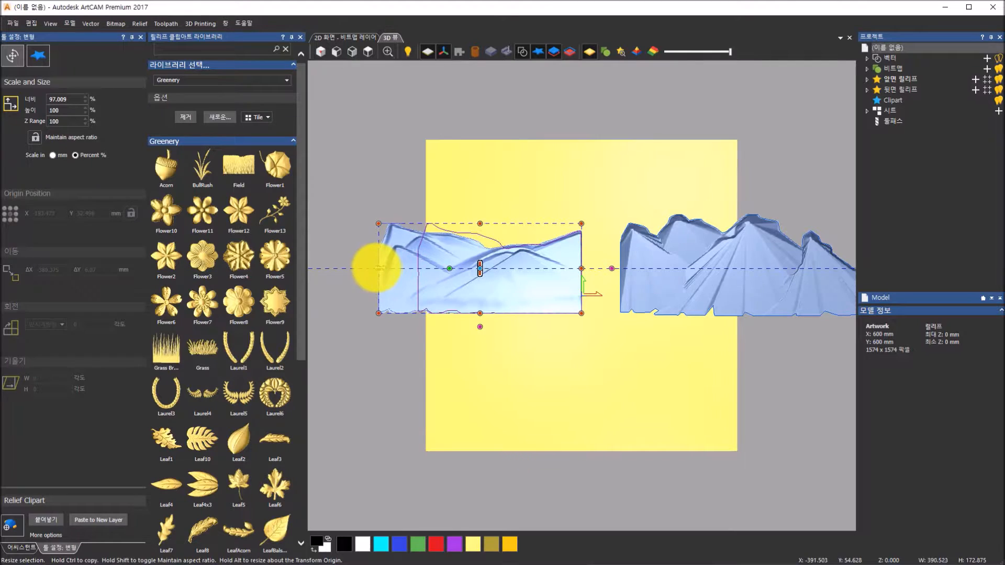
left_click_drag(517, 263, 544, 263)
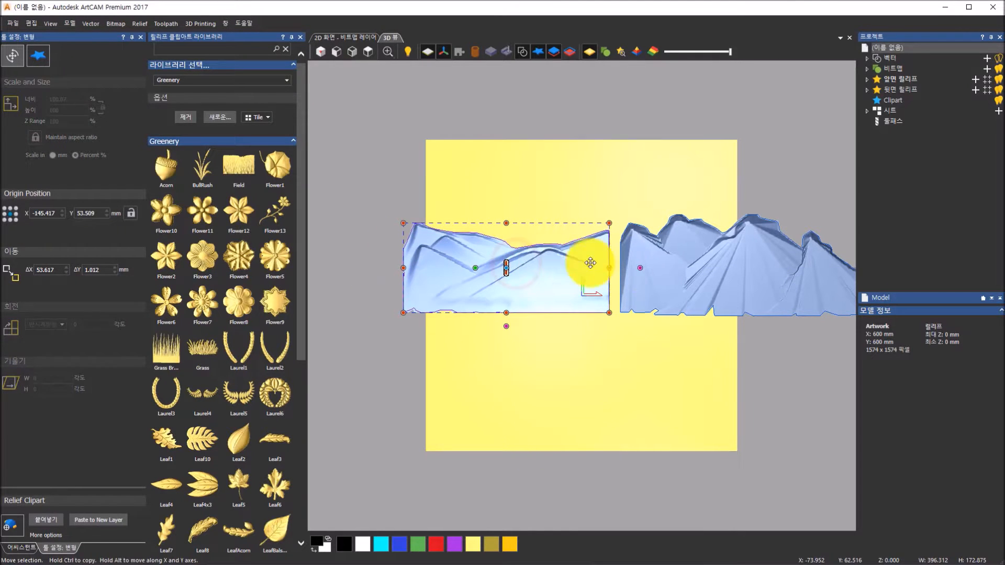
- Move Mountains2 back to about X 299, Y 67 mm and Mountains1 to about X -135, Y 61 mm so they overlap
left_click(637, 265)
left_click_drag(671, 265, 662, 259)
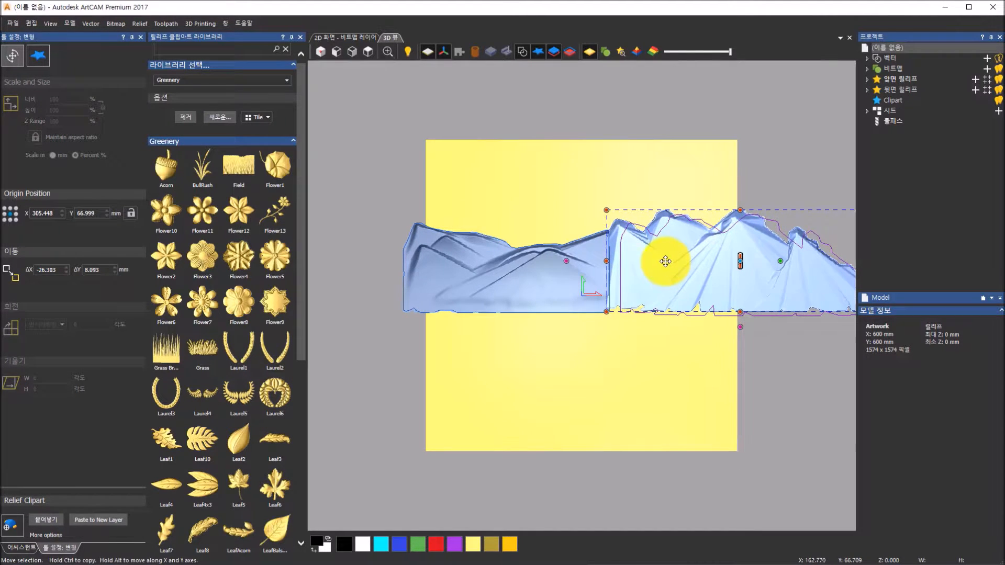
left_click(589, 252)
left_click_drag(565, 276, 570, 273)
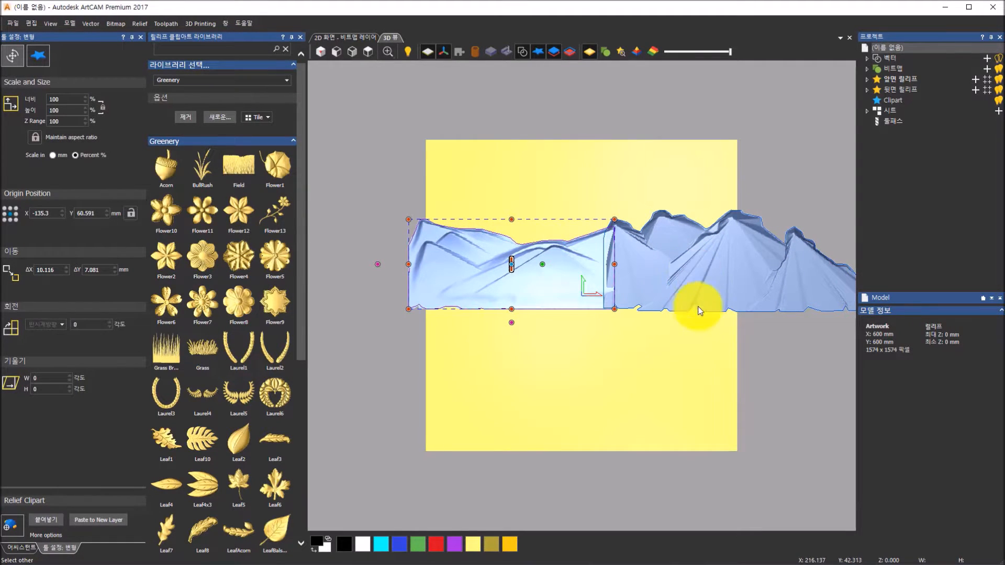
- Shrink Mountains2 and Mountains1 proportionally and align Mountains1 with the left edge of the model
left_click(762, 255)
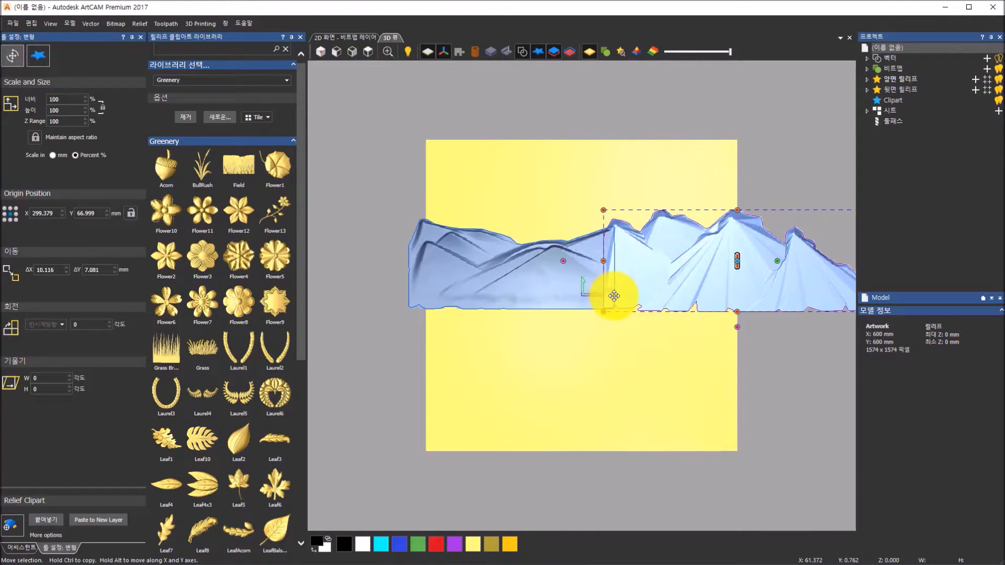
scroll(614, 296, "down", 1)
left_click_drag(810, 227, 761, 246)
left_click(544, 265)
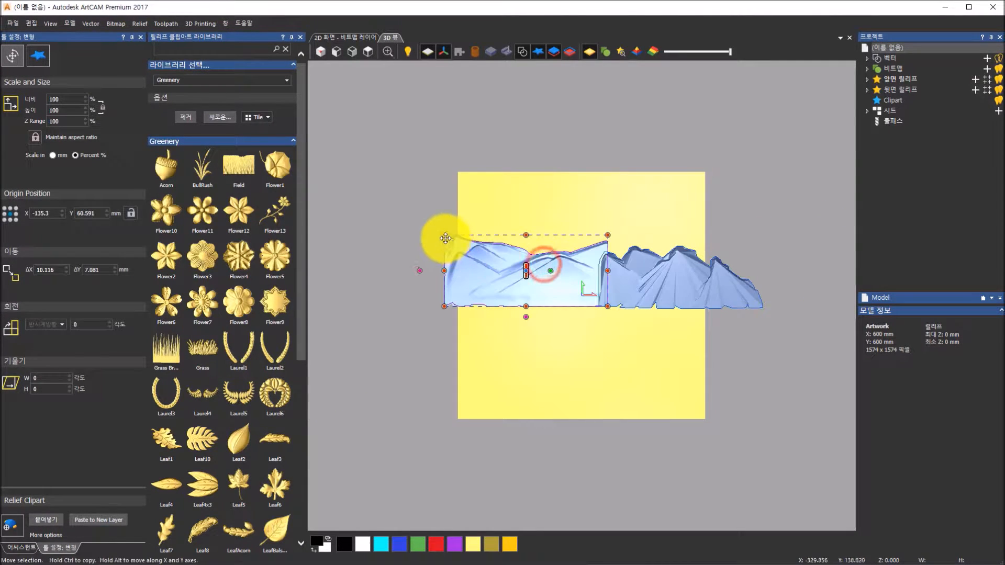
left_click_drag(444, 234, 457, 242)
left_click_drag(484, 276, 474, 279)
- Move Mountains2 to about X 218, Y 41 mm against Mountains1 and enlarge it proportionally to about 109%
left_click(612, 279)
left_click_drag(629, 282, 626, 281)
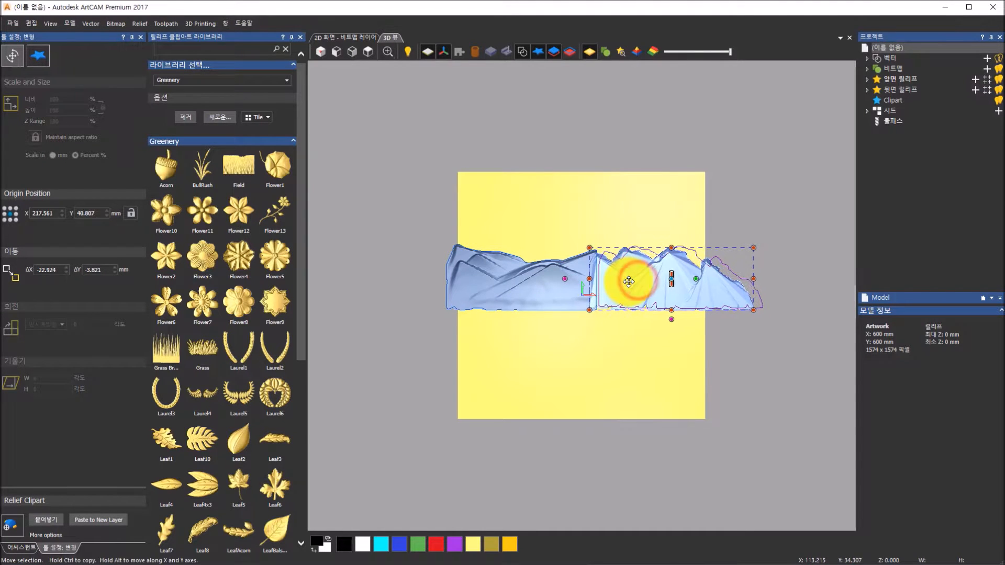
left_click_drag(753, 249, 768, 242)
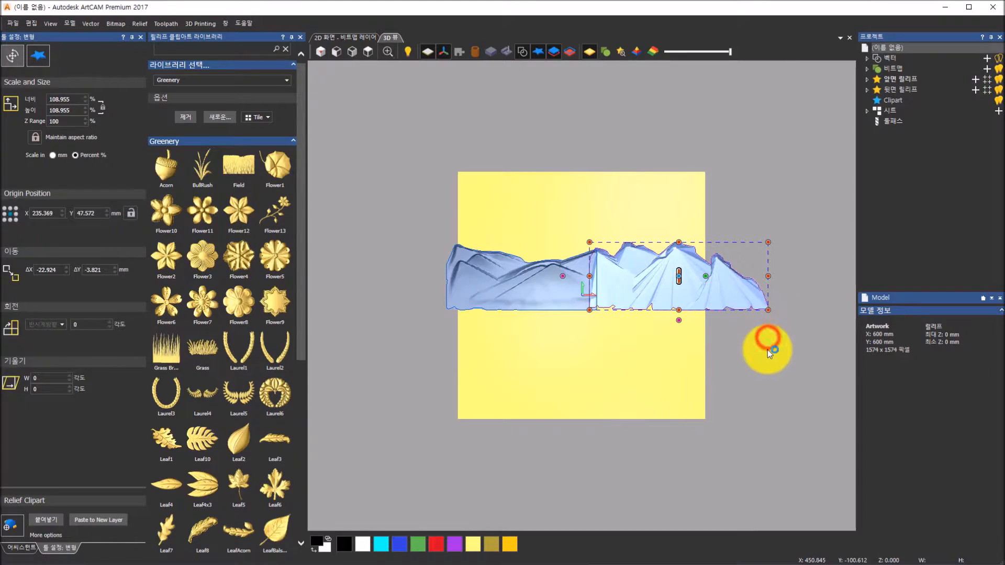
left_click(767, 350)
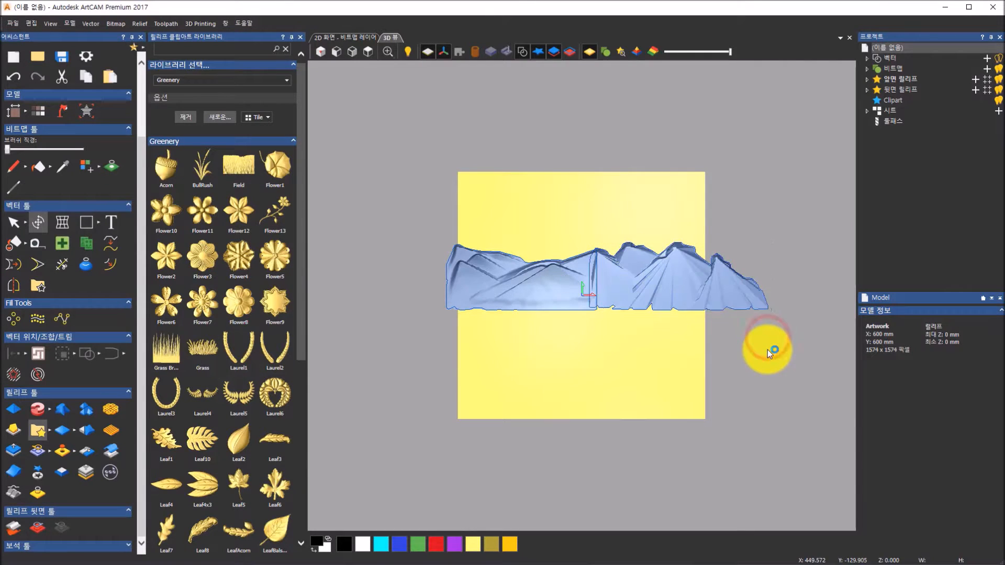
- Select both mountain reliefs together and paste them into the model as a new relief layer
left_click(676, 282)
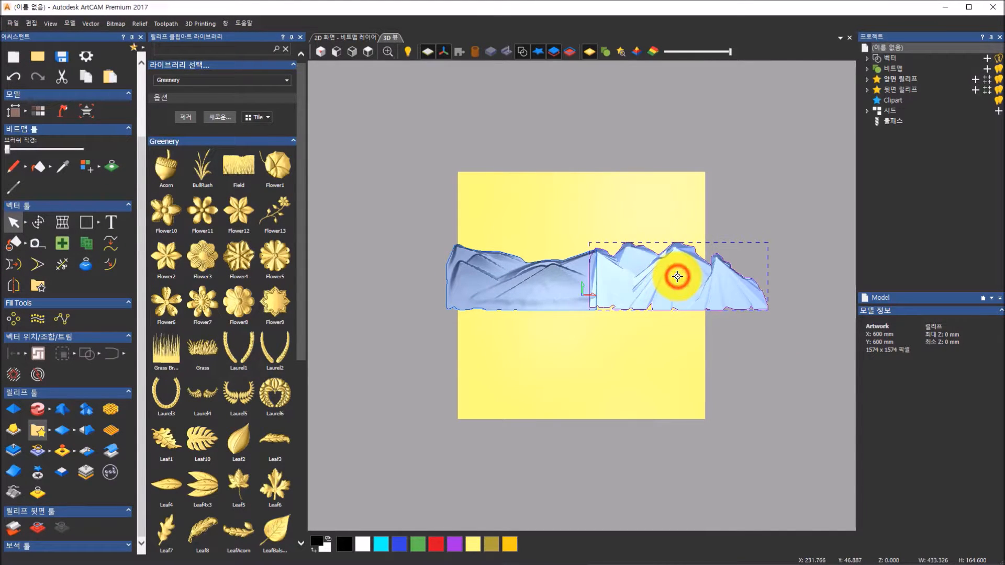
left_click(677, 276)
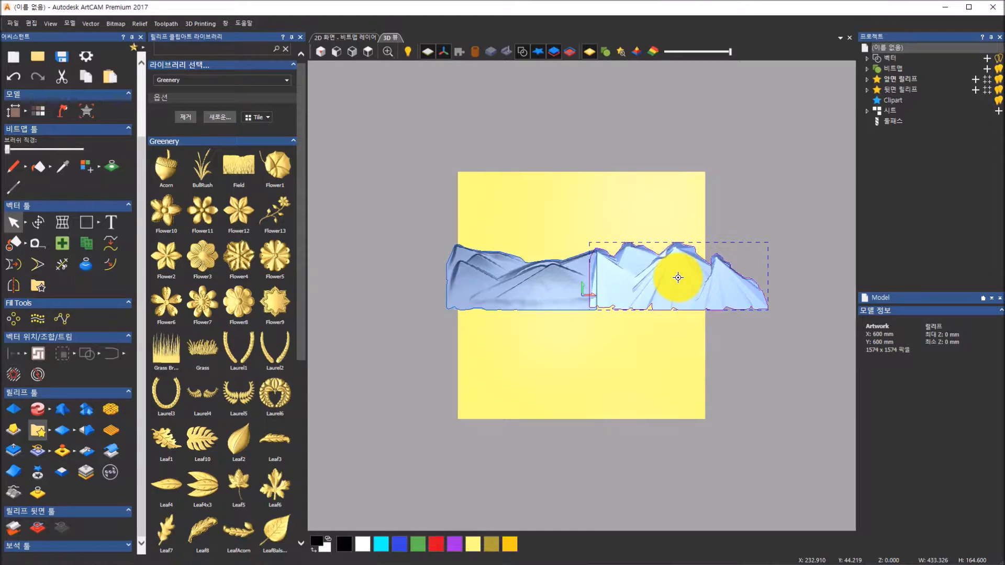
left_click(573, 278, "shift")
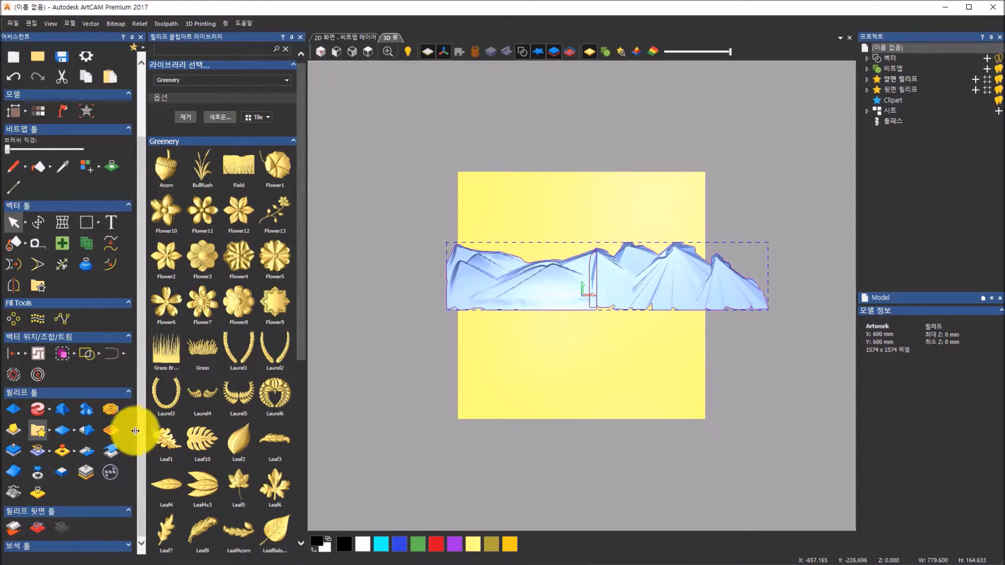
left_click(42, 226)
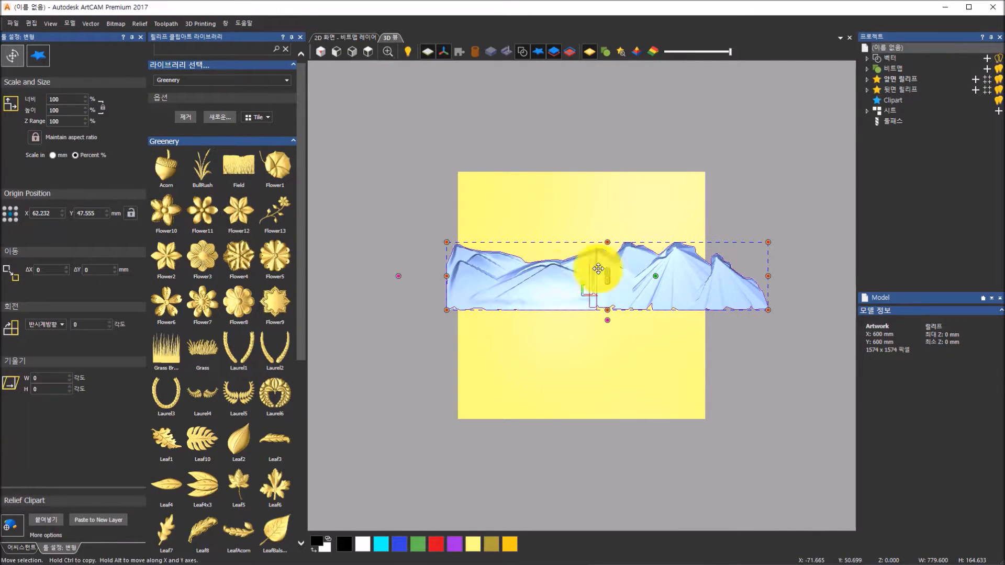
left_click(118, 524)
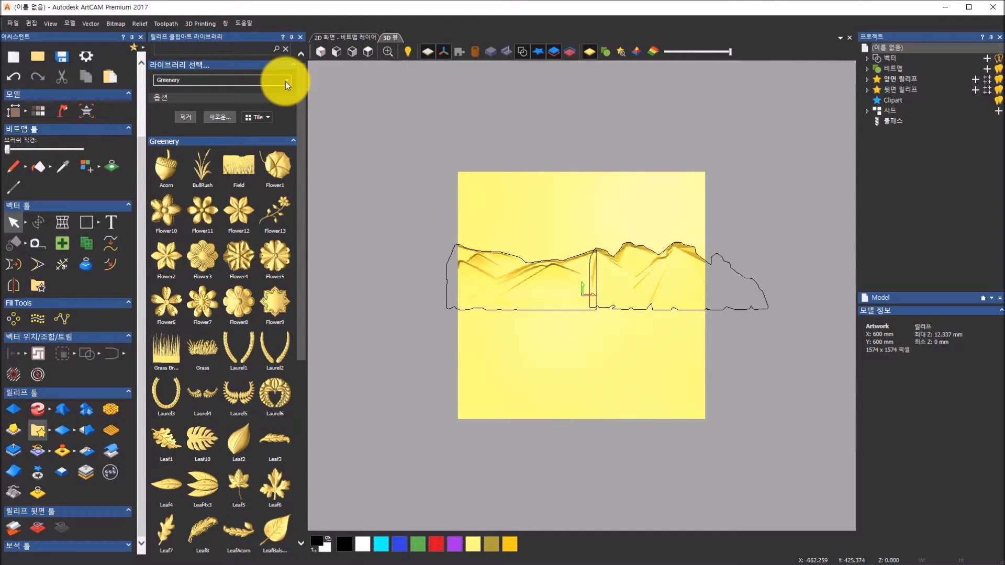
- Insert the TreeLine clipart, scale it to about 75%, mirror it horizontally and place it around X -138, Y -51 mm
left_click_drag(301, 103, 305, 305)
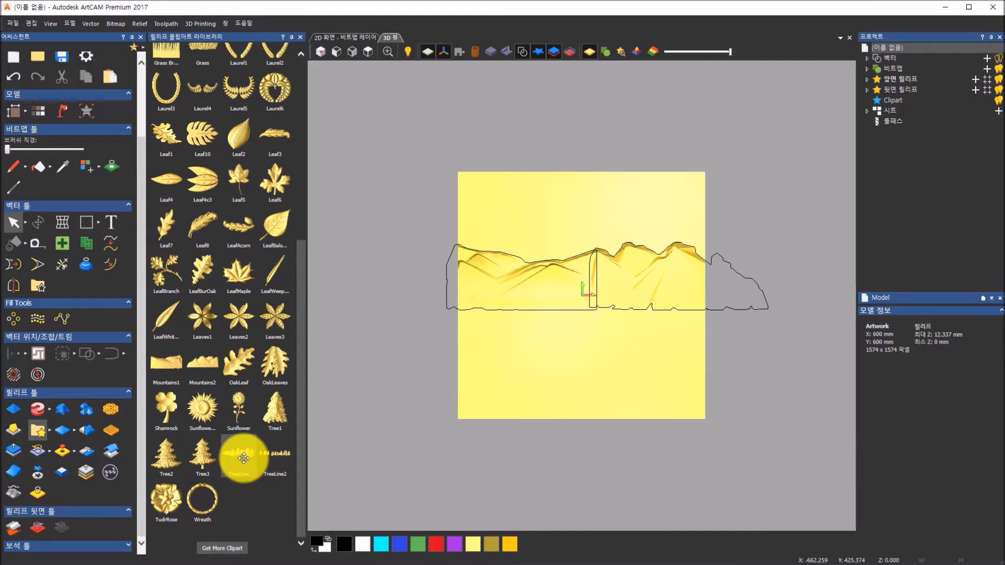
left_click_drag(244, 458, 505, 387)
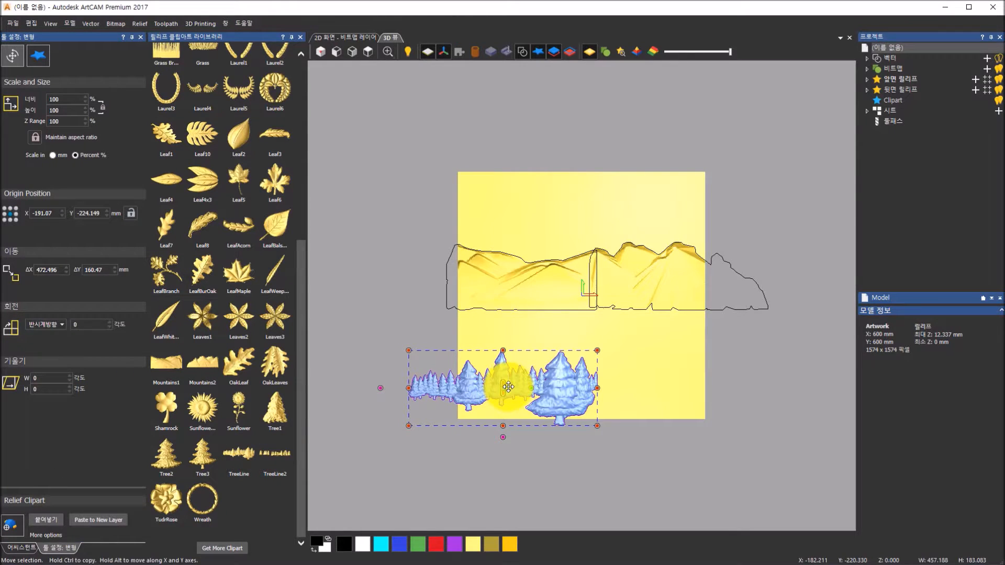
left_click_drag(597, 349, 547, 315)
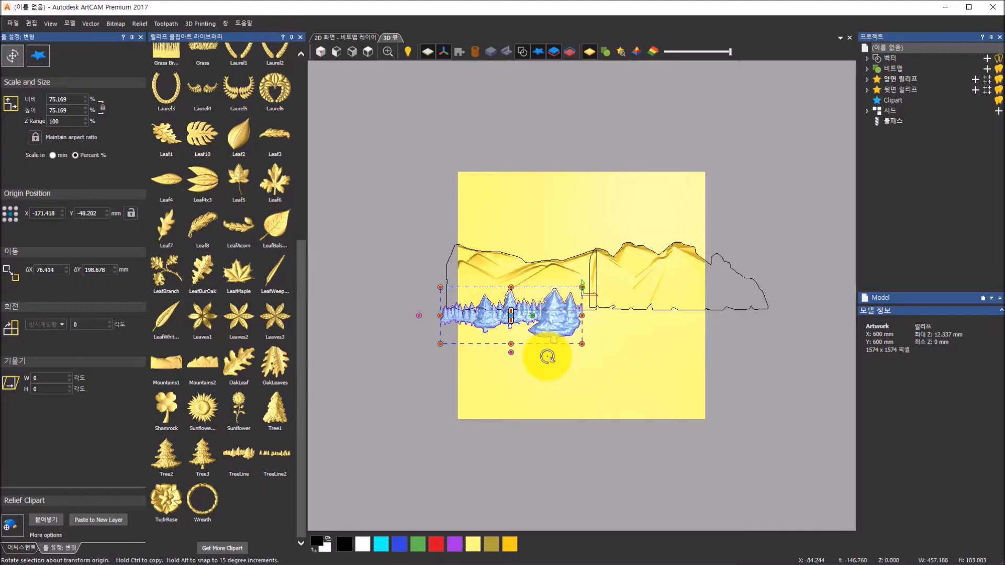
left_click_drag(581, 316, 332, 314)
left_click_drag(418, 309, 571, 319)
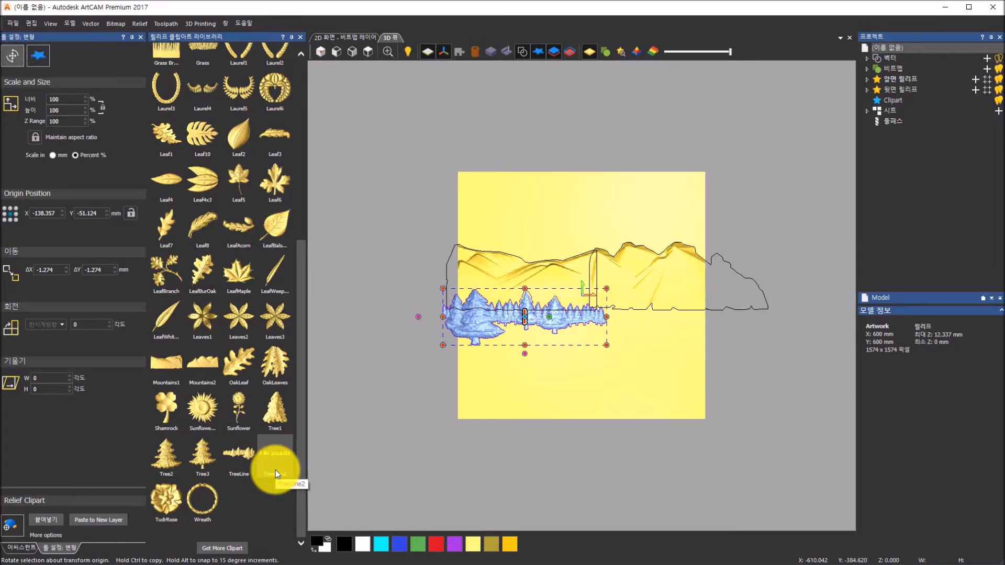
- Insert TreeLine2 around X -40, Y -68 mm and a second, reduced TreeLine around X 166, Y -56 mm
left_click_drag(274, 464, 593, 338)
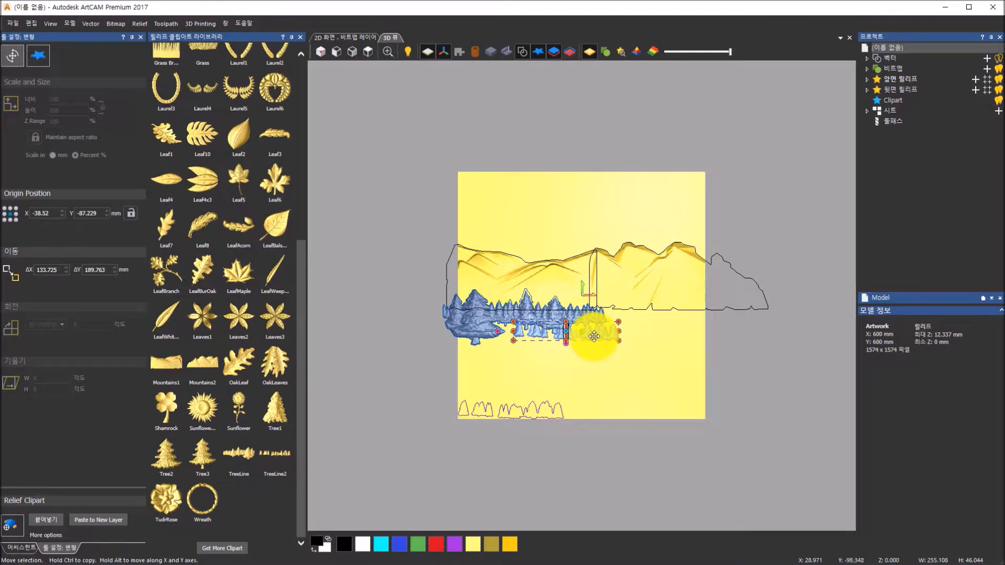
left_click_drag(594, 336, 591, 330)
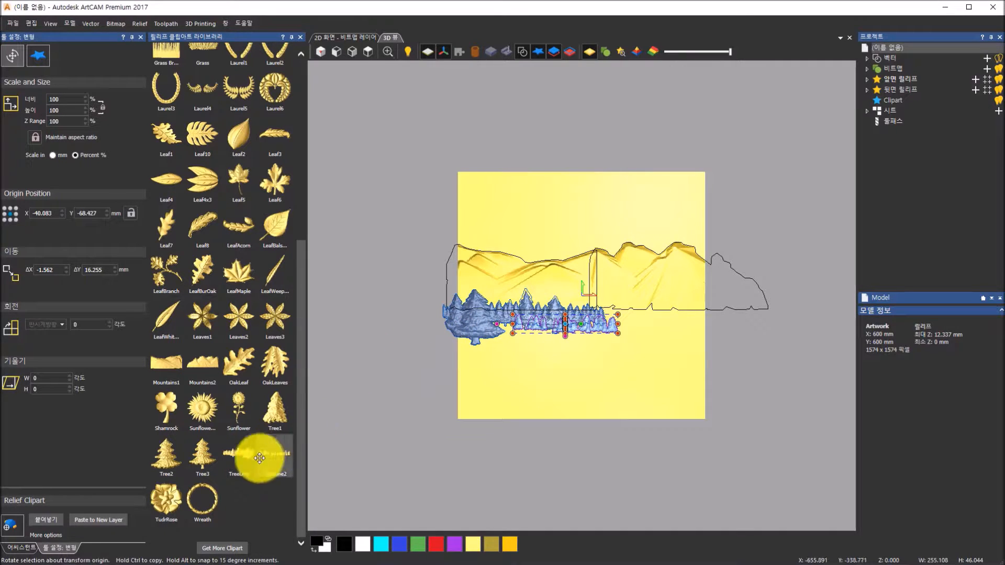
left_click_drag(245, 465, 448, 442)
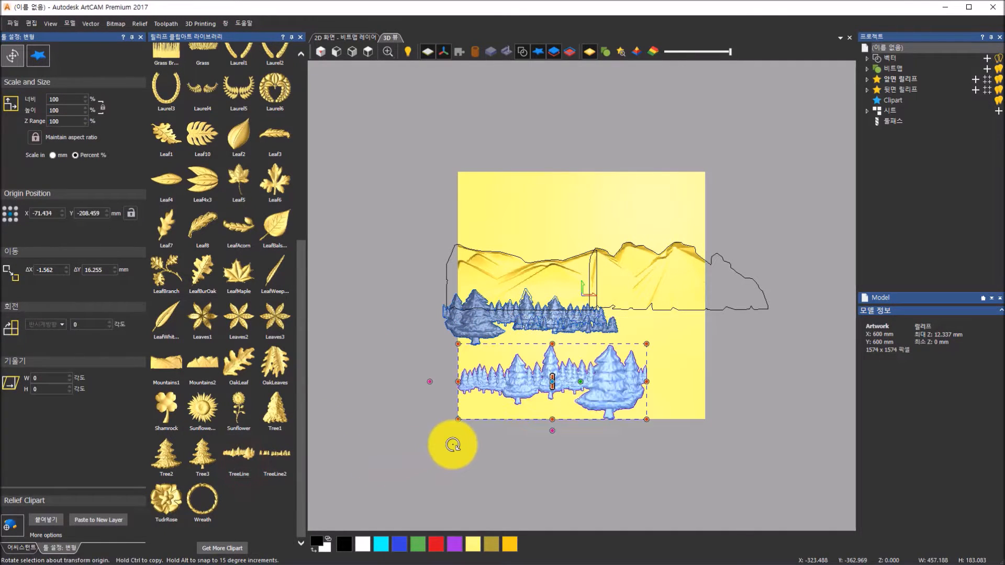
left_click_drag(594, 370, 686, 328)
left_click(745, 284)
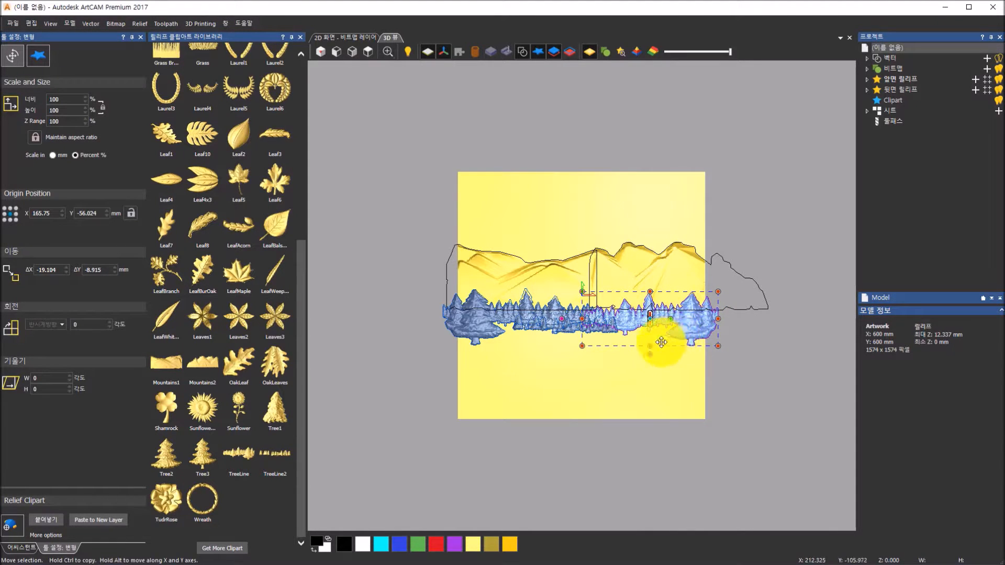
- Select all three tree line reliefs together and paste them into the model as a new relief layer
left_click(488, 310, "shift")
scroll(565, 336, "up", 1)
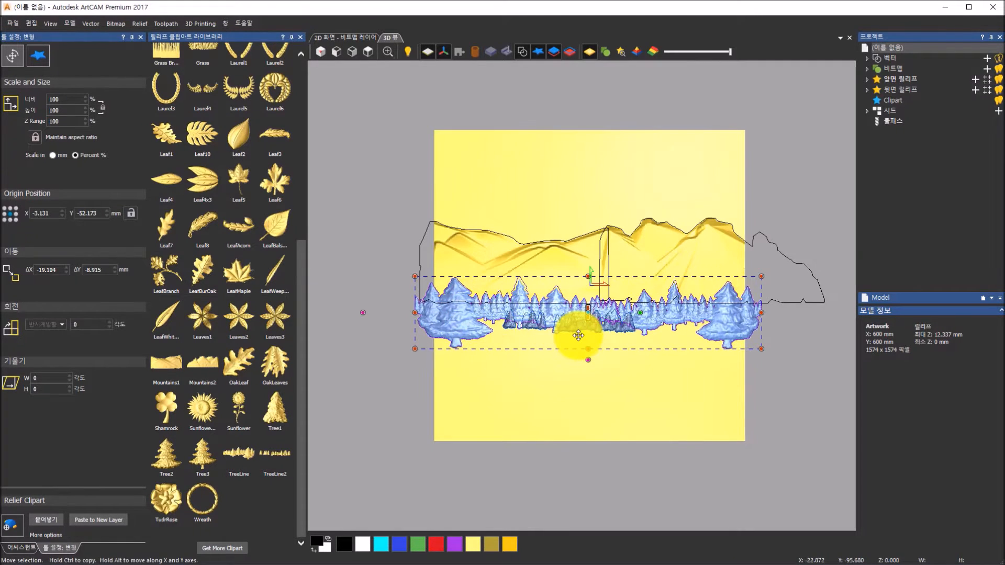
scroll(575, 333, "up", 1)
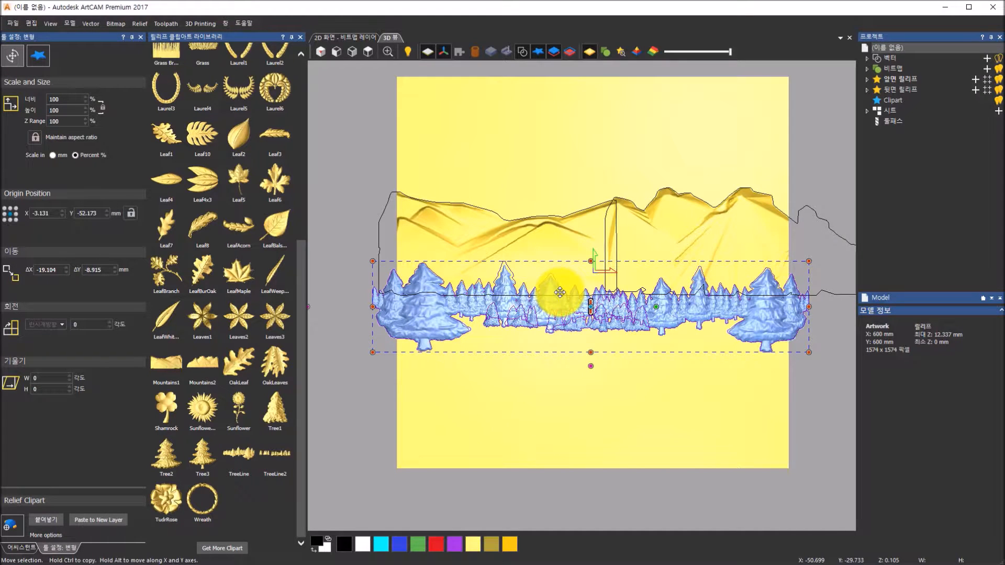
left_click(121, 522)
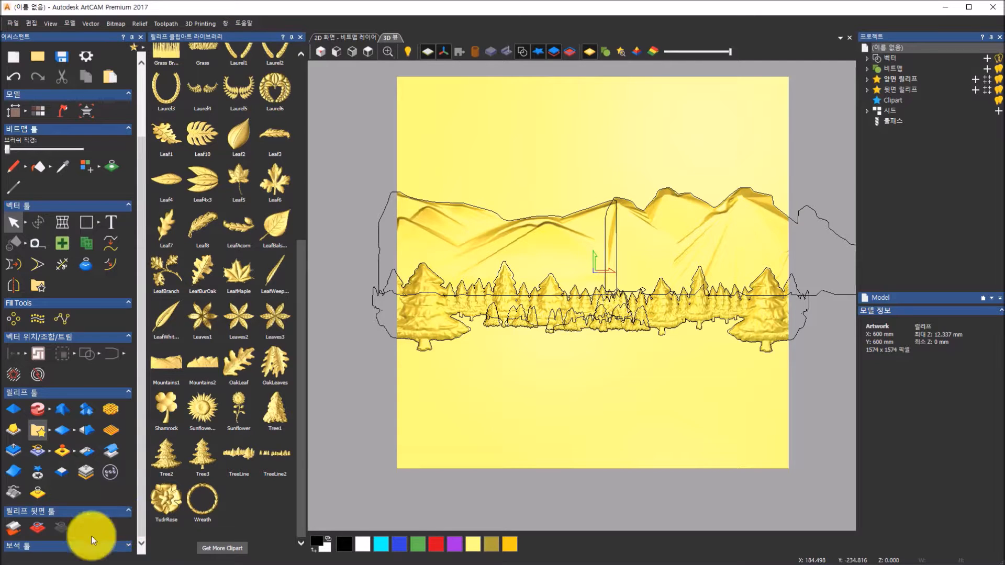
- Compare with the wolf landscape example picture, return to ArtCAM and go back to the start of the Greenery clipart
key("alt+Tab")
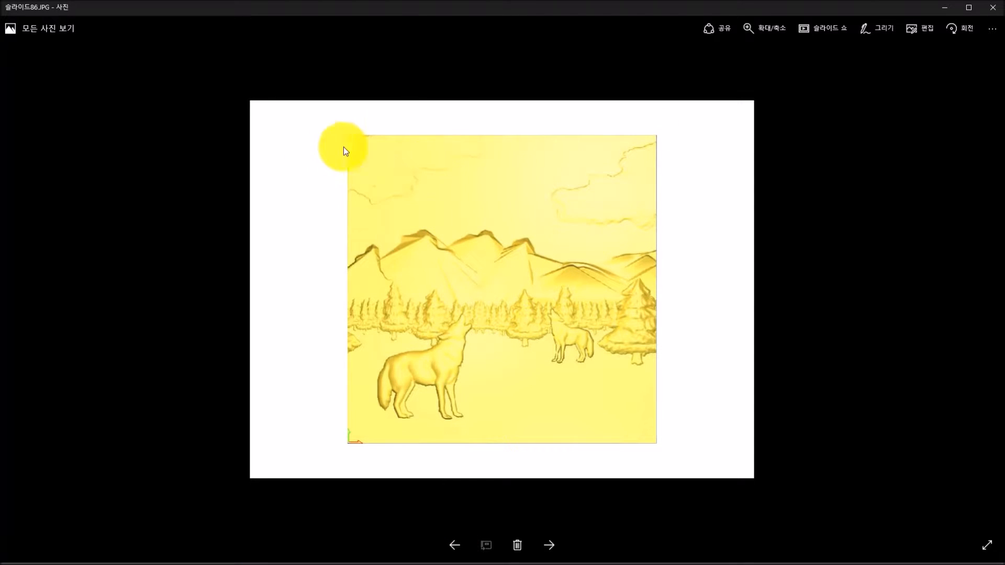
key("alt+Tab")
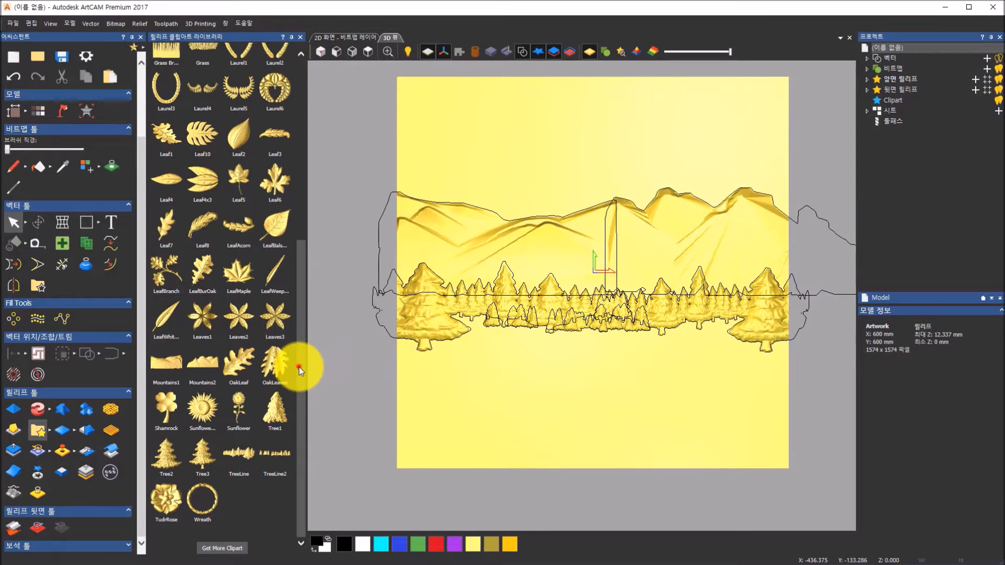
scroll(303, 256, "up", 6)
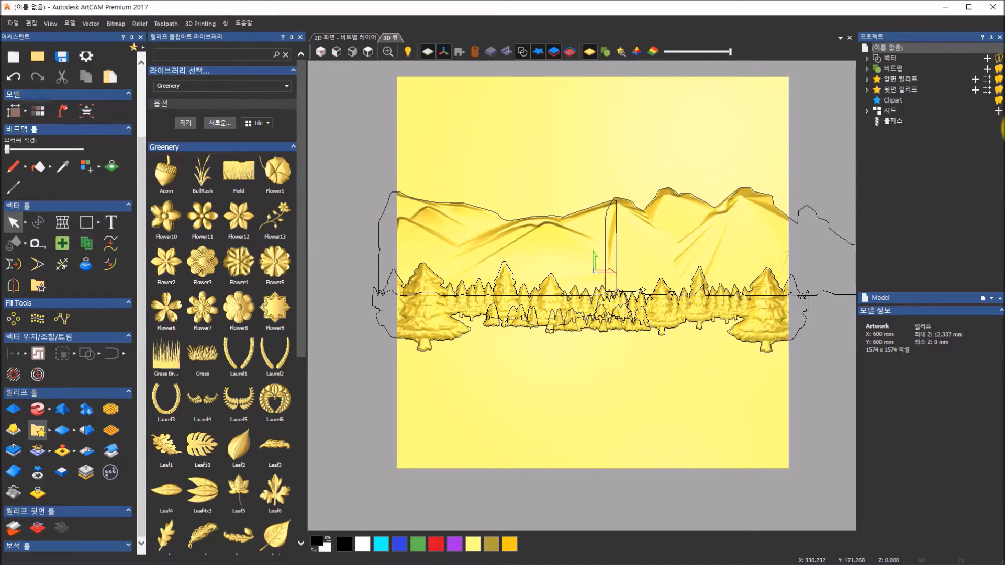
- Bring Cloud.rlf from the 16강 folder into the ArtCAM model and enlarge it proportionally to about 1131%
left_click(1004, 136)
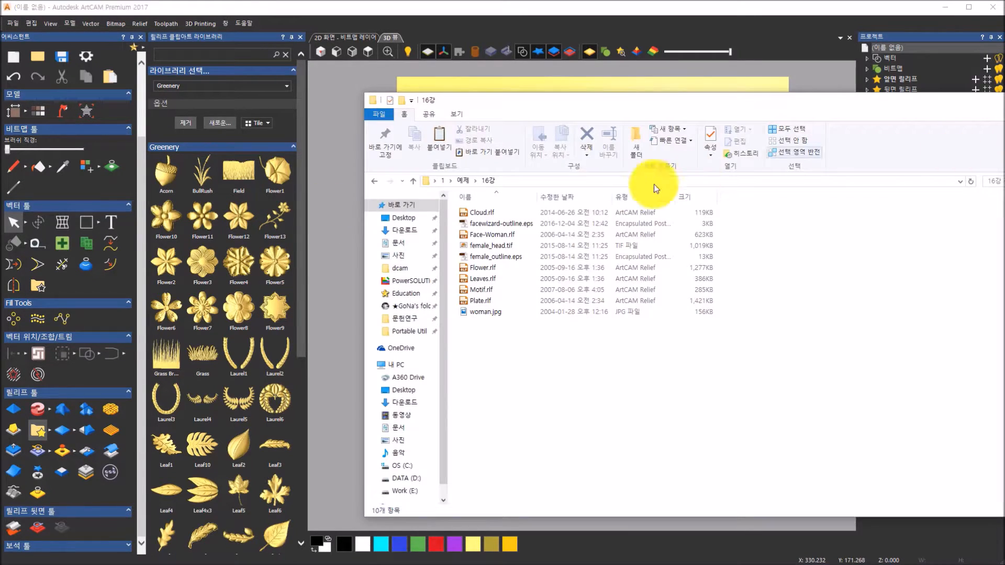
left_click(475, 214)
left_click_drag(403, 205, 349, 206)
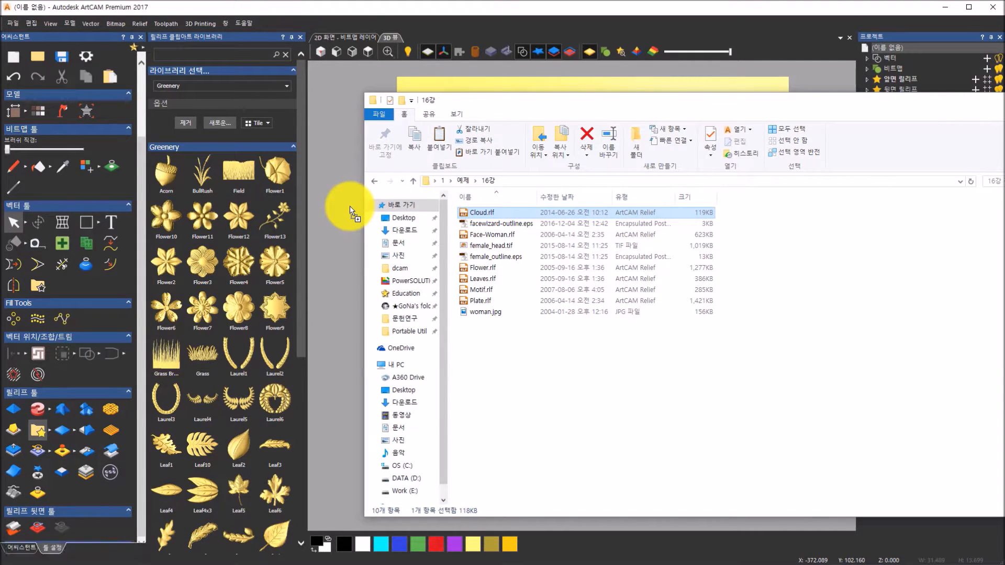
left_click(437, 7)
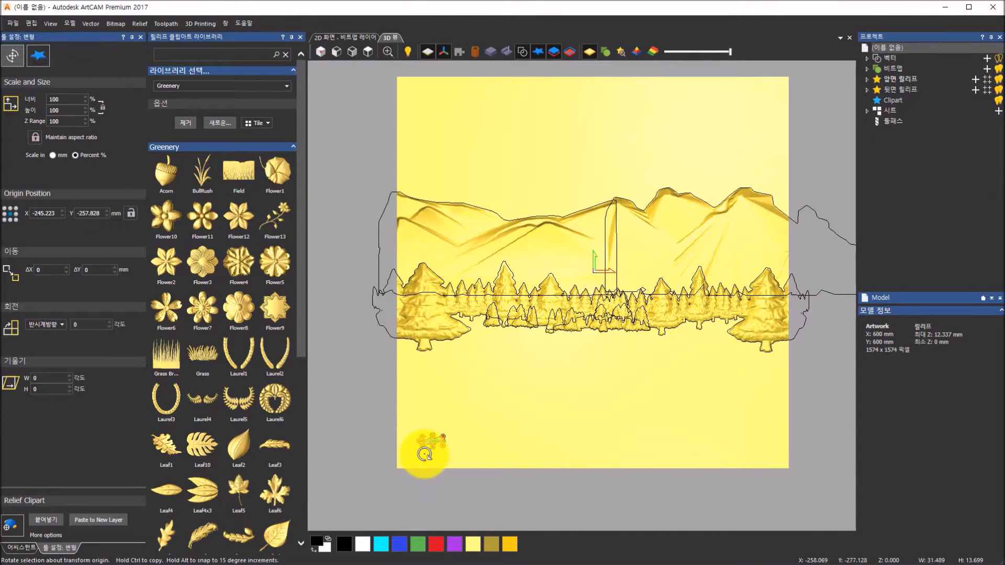
scroll(419, 451, "up", 2)
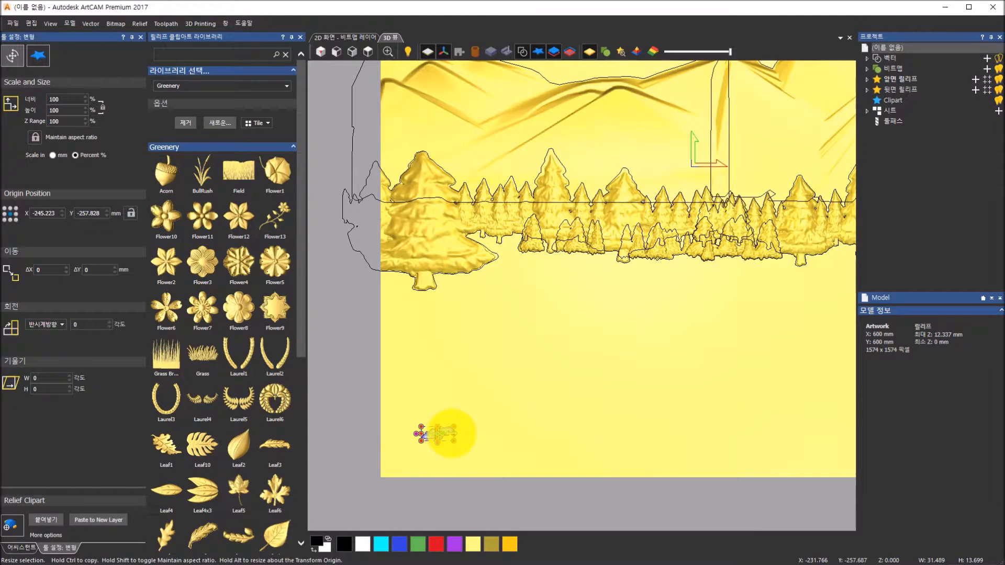
left_click_drag(452, 433, 766, 245)
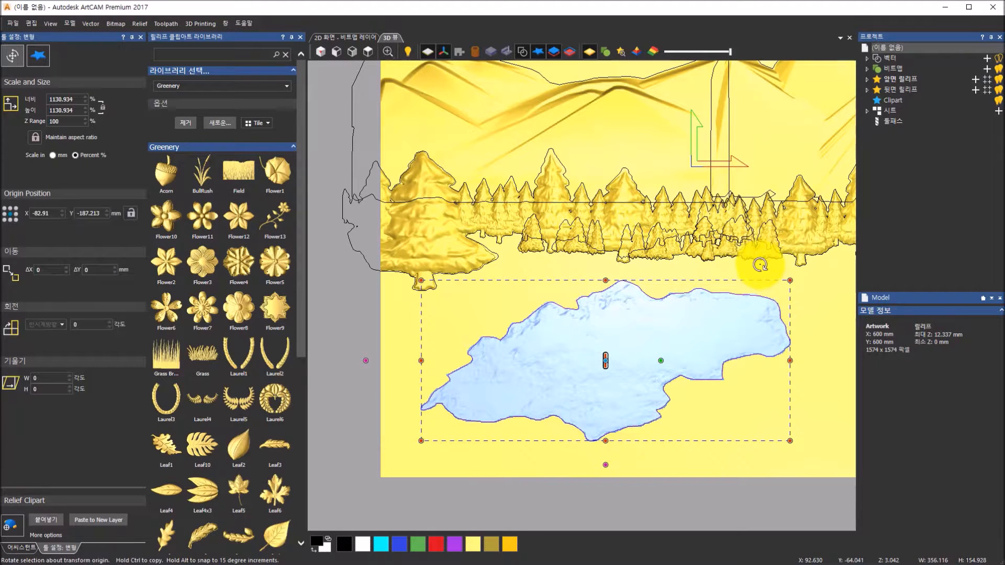
- Move the cloud to the model's upper left, around X -200, Y 253 mm, and enlarge it proportionally to about 1293%
scroll(760, 265, "down", 3)
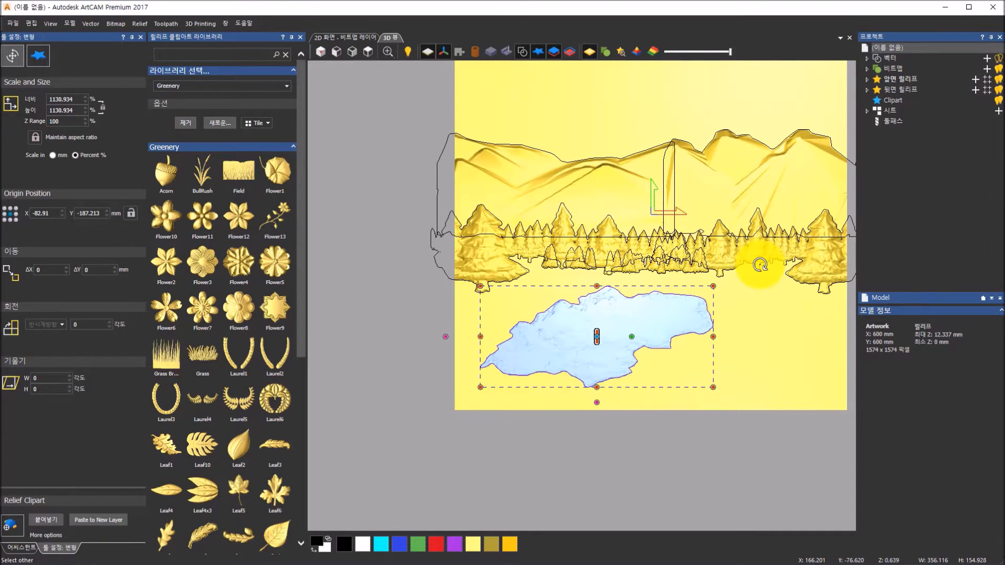
middle_click_drag(751, 281, 715, 417)
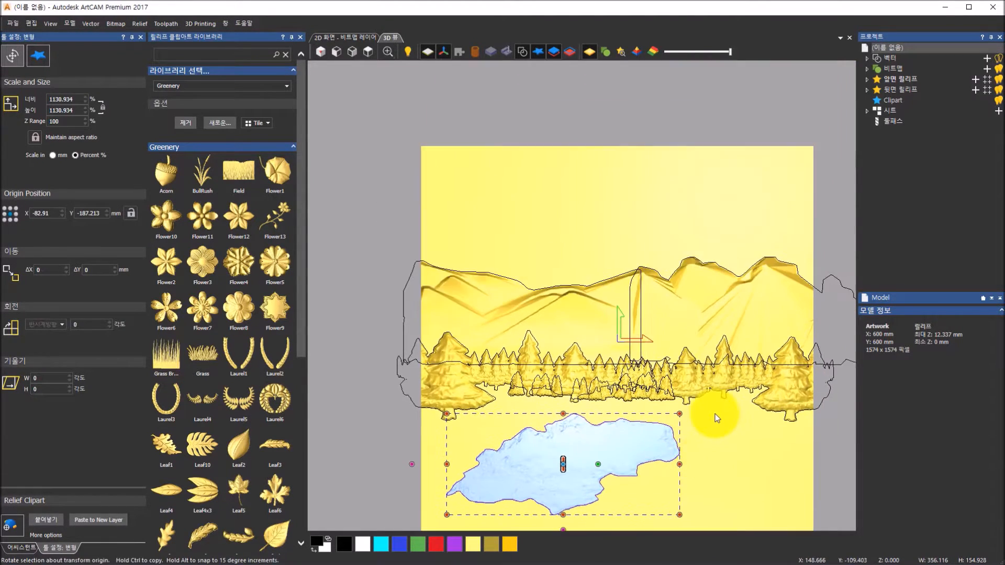
left_click_drag(577, 457, 476, 151)
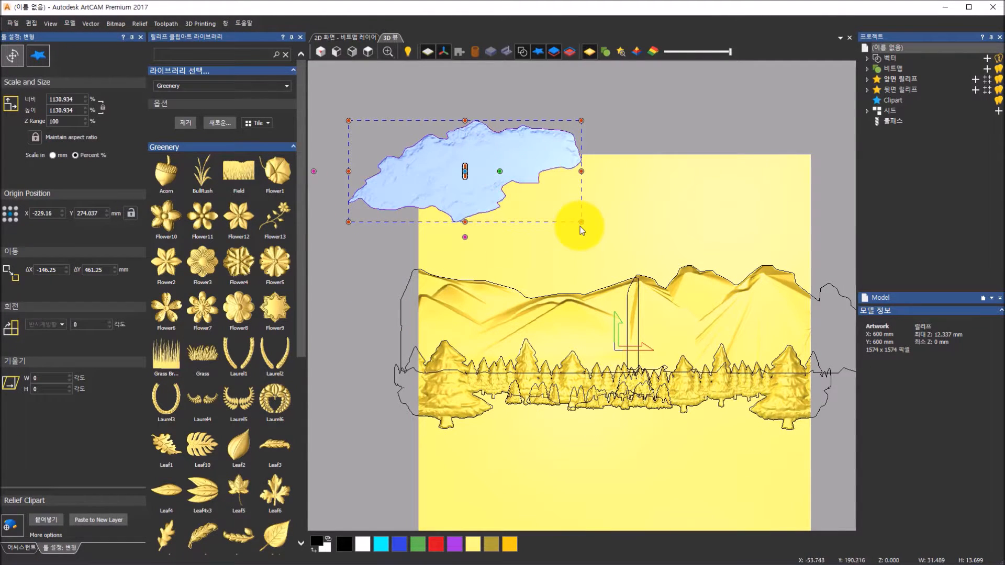
left_click_drag(581, 222, 614, 236)
left_click_drag(545, 168, 545, 172)
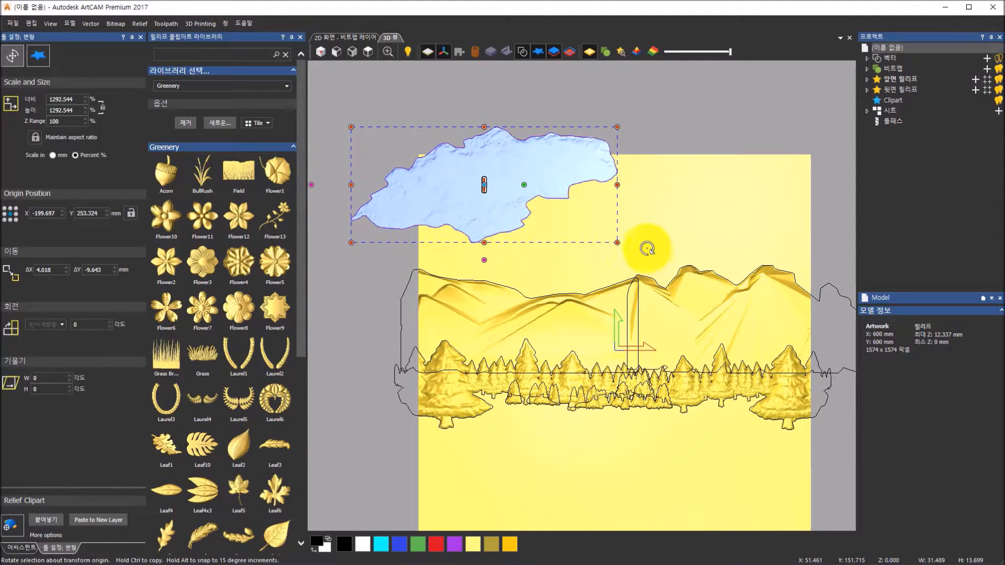
scroll(642, 239, "down", 3)
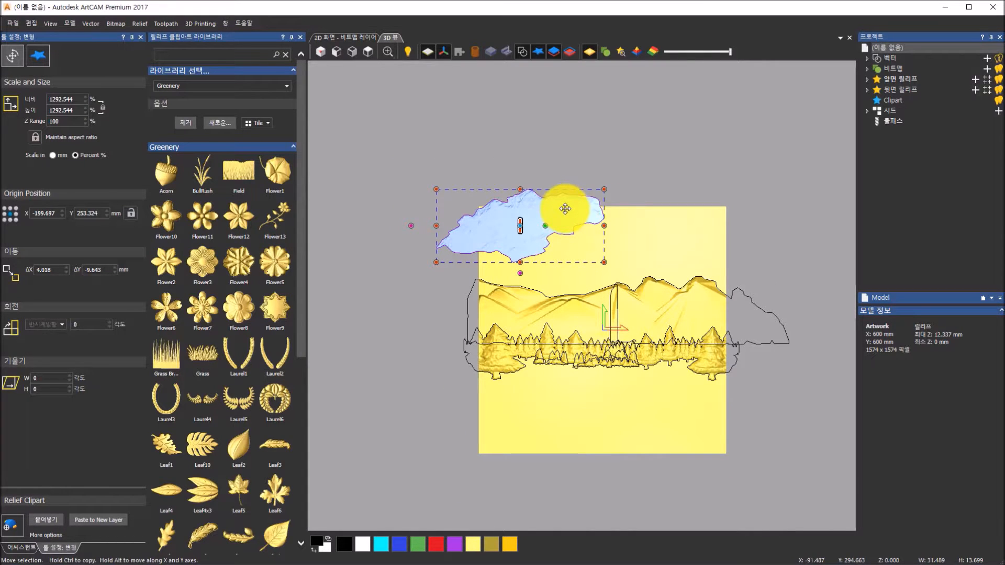
- Copy the cloud relief to the upper right of the model, around X 242, Y 247 mm
left_click(565, 209)
key("Escape")
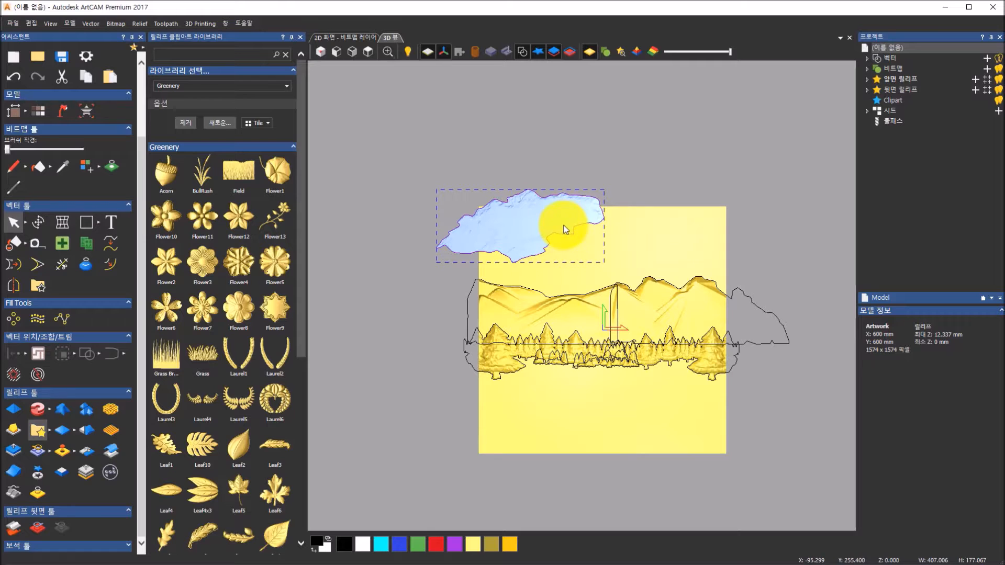
left_click_drag(567, 220, 748, 225)
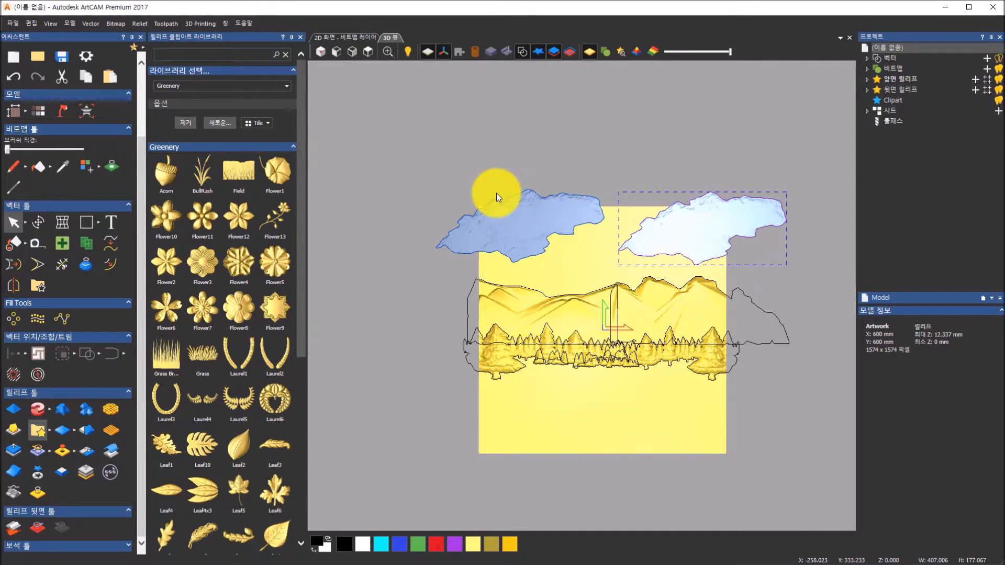
left_click(745, 176)
left_click(746, 209)
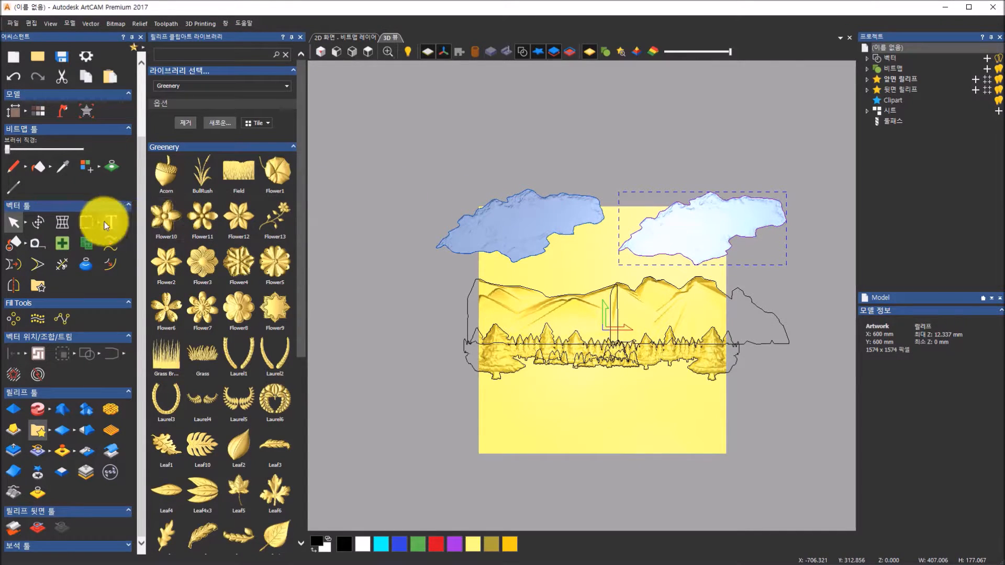
- Mirror the copied cloud horizontally, enlarge it to about 138% width and 144% height, and place it around X 246, Y 276 mm
left_click(42, 226)
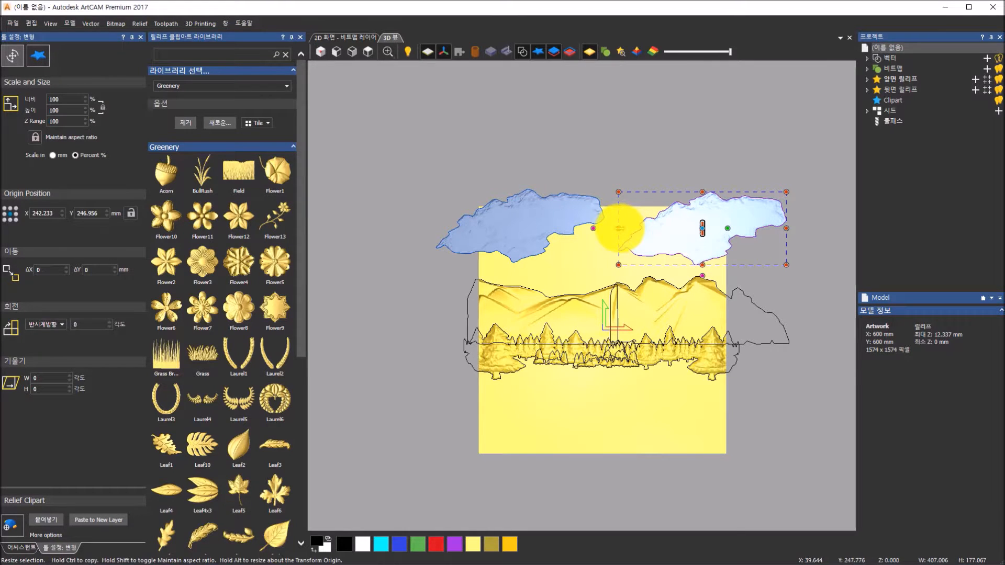
left_click_drag(619, 228, 874, 228)
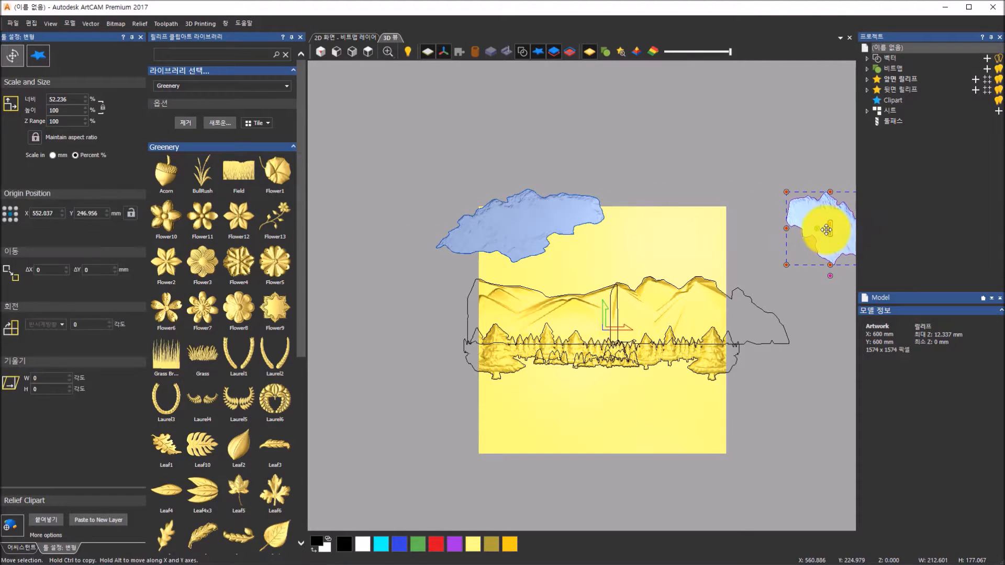
left_click_drag(813, 213, 576, 209)
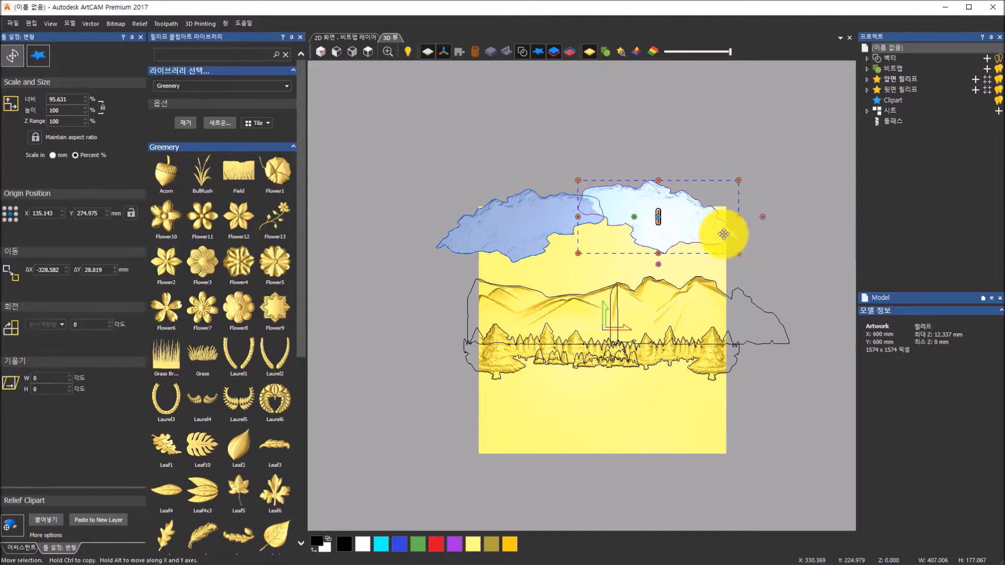
left_click_drag(712, 229, 784, 238)
left_click_drag(655, 183, 585, 150)
left_click_drag(749, 229, 752, 242)
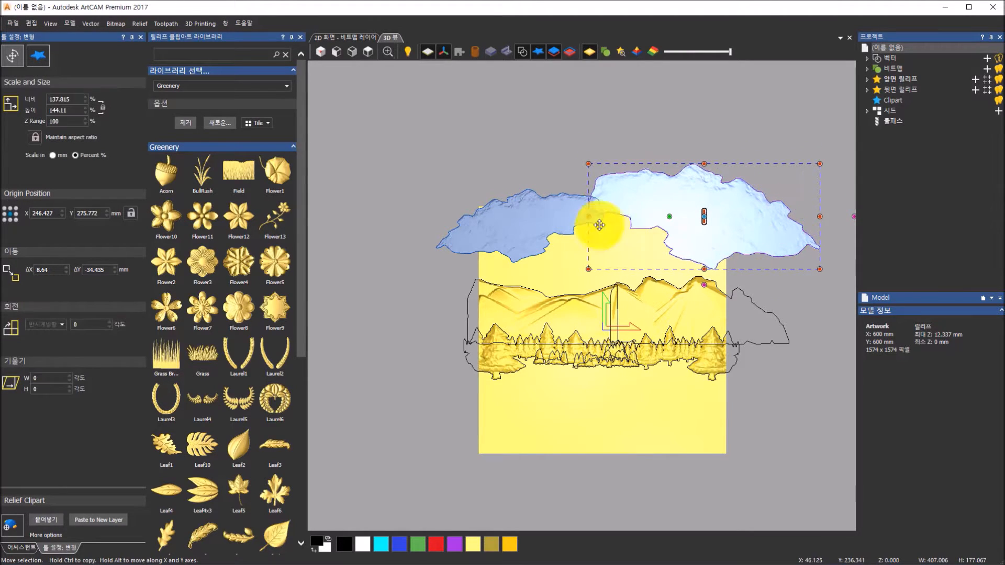
- Shift the left cloud to around X -258, Y 247 mm and paste both clouds into the model as a new relief layer
left_click(543, 213)
left_click_drag(525, 210, 503, 213)
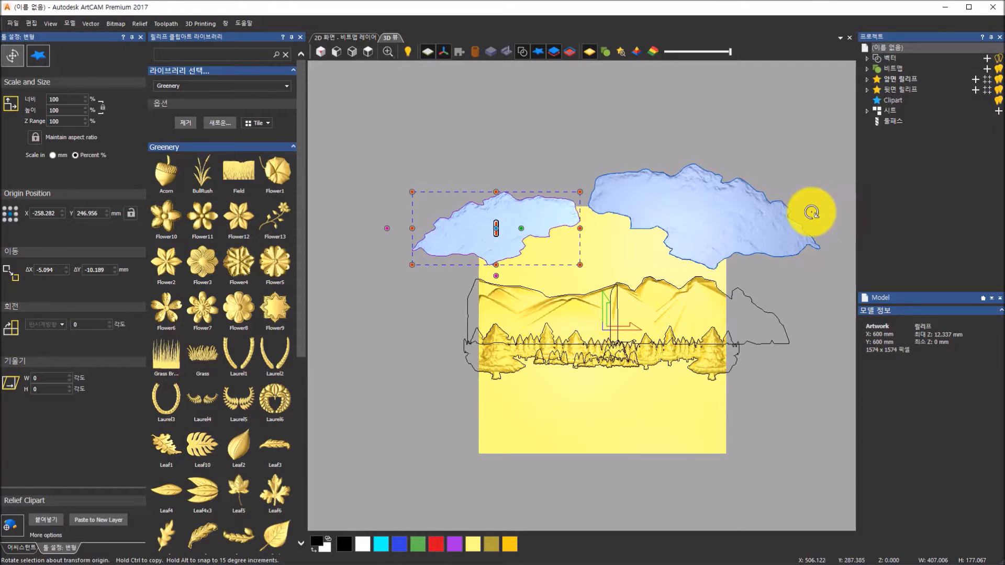
left_click(750, 224, "shift")
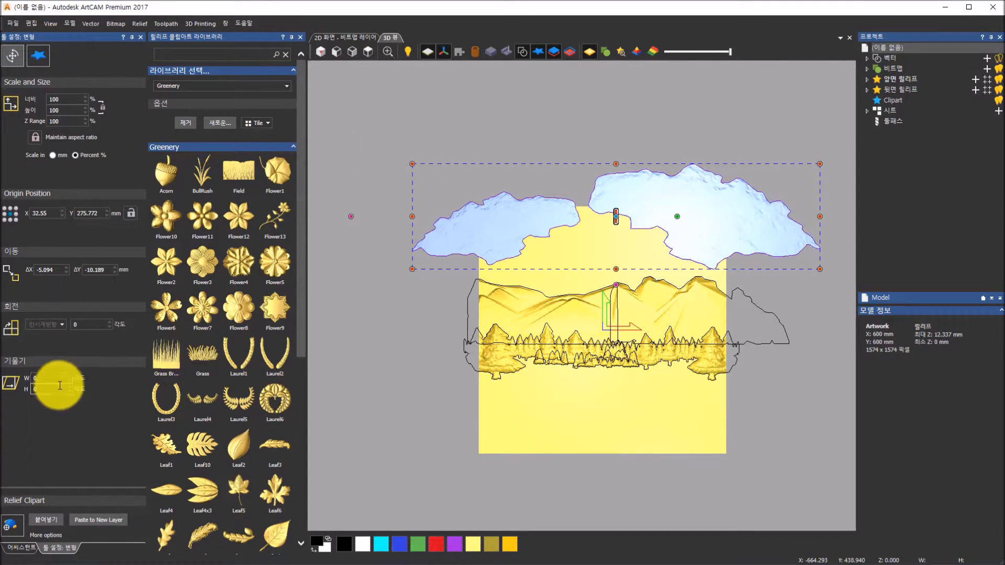
left_click(92, 525)
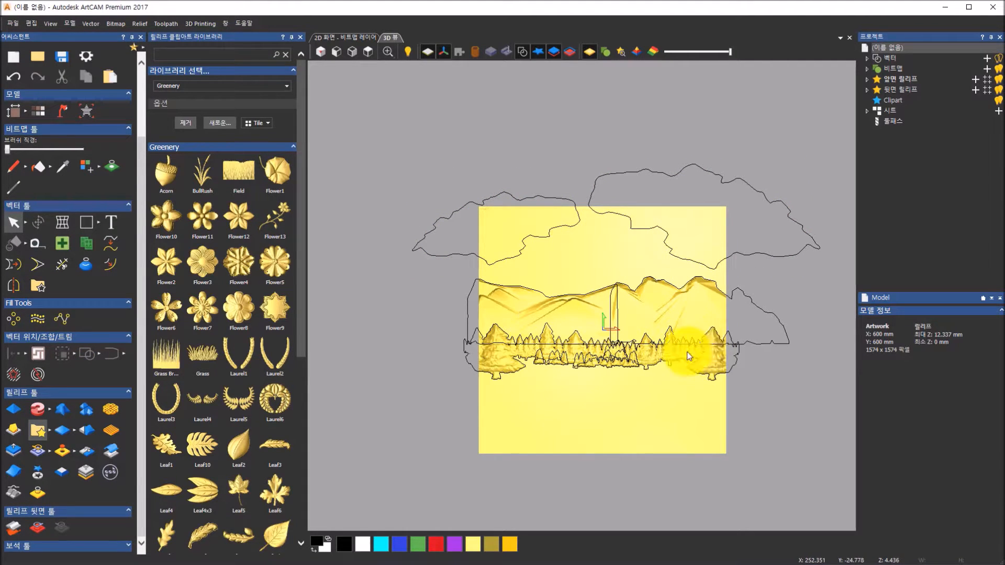
- Examine the pasted cloud relief along the model's upper edge from a tilted angle, and restore the straight-down view
left_click_drag(714, 329, 775, 288)
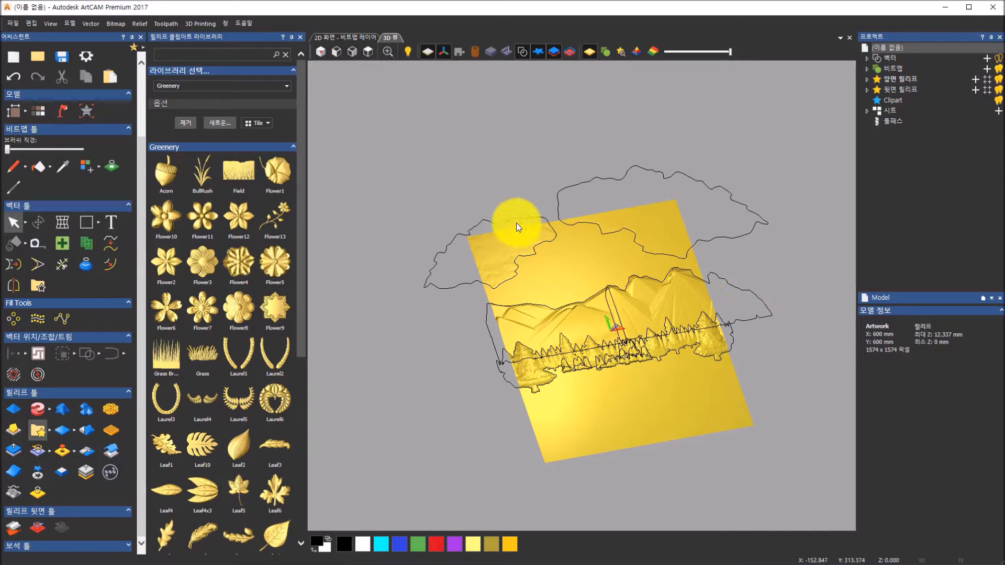
scroll(515, 225, "up", 5)
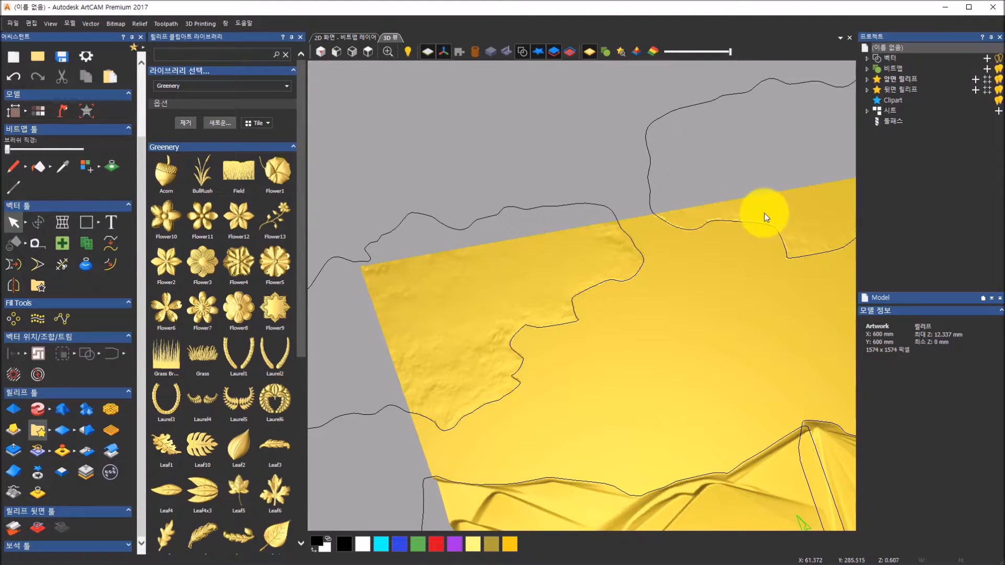
scroll(766, 233, "down", 5)
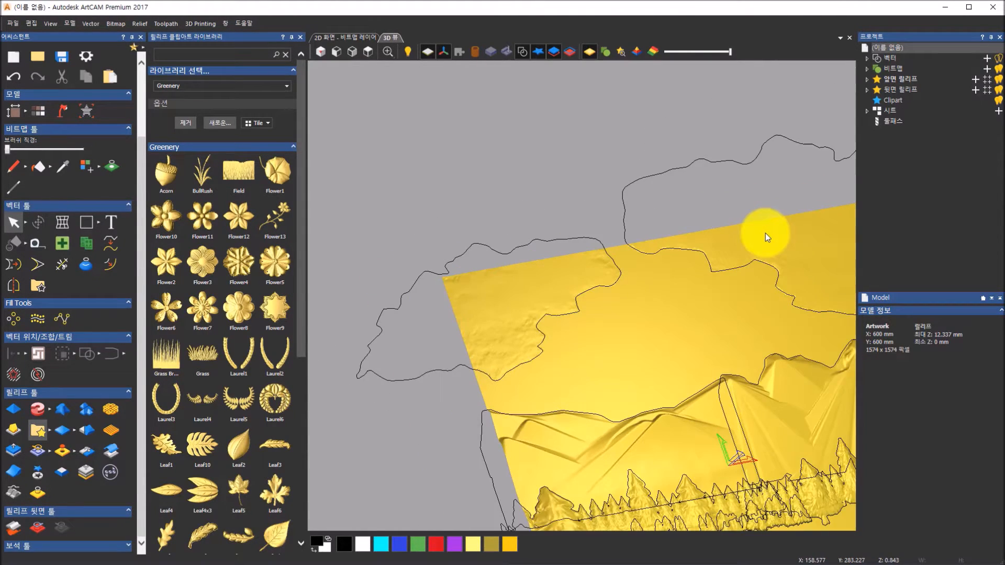
left_click_drag(753, 340, 707, 287)
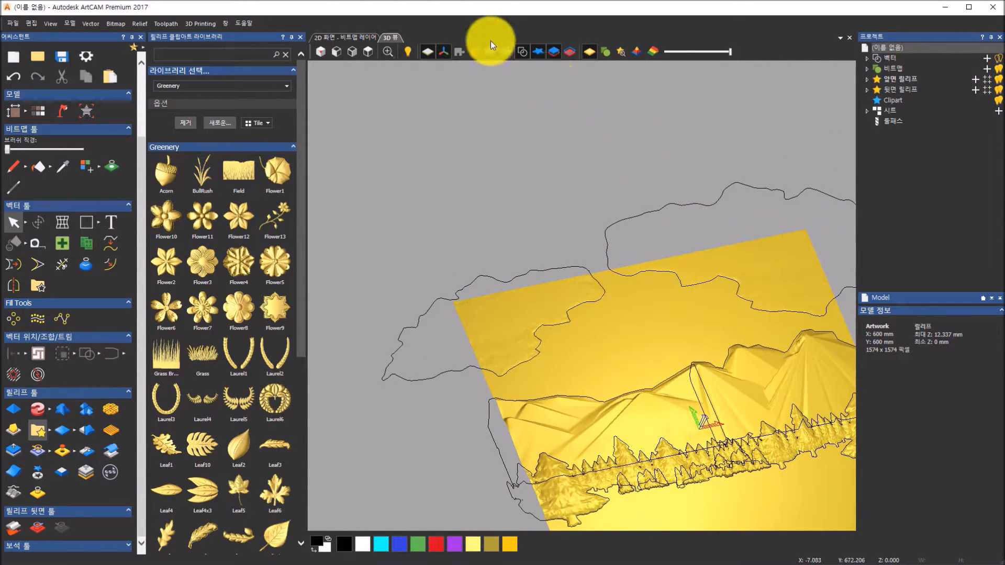
left_click(367, 51)
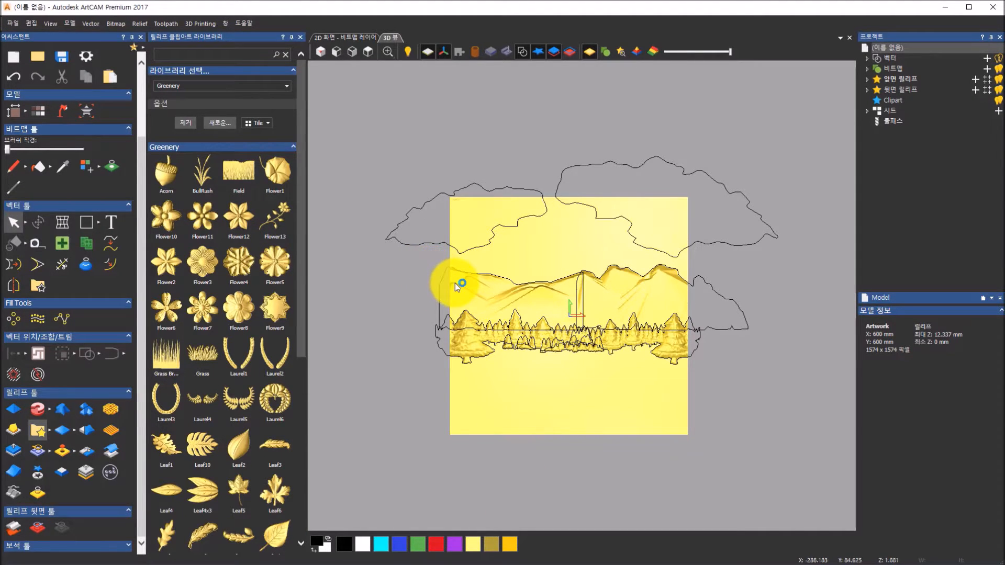
- Insert the Wolf relief from the Animals clipart library into the model's lower left area
left_click(279, 89)
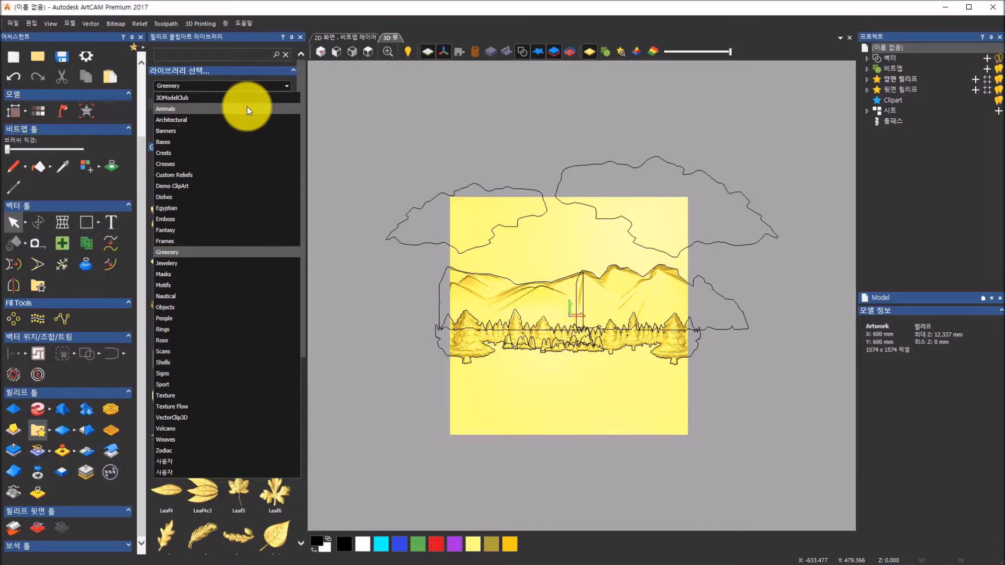
left_click(247, 109)
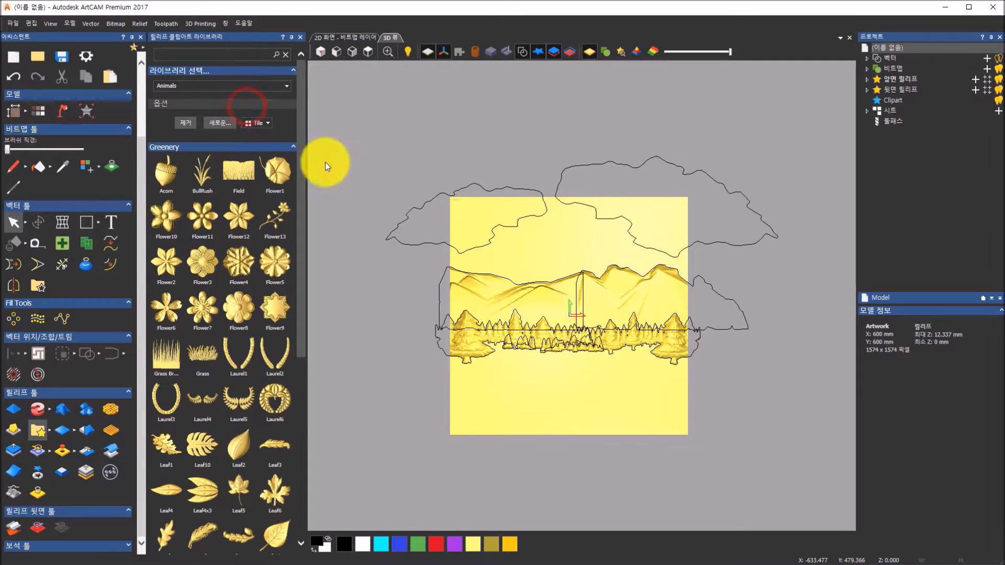
left_click_drag(304, 204, 303, 328)
left_click_drag(270, 463, 367, 462)
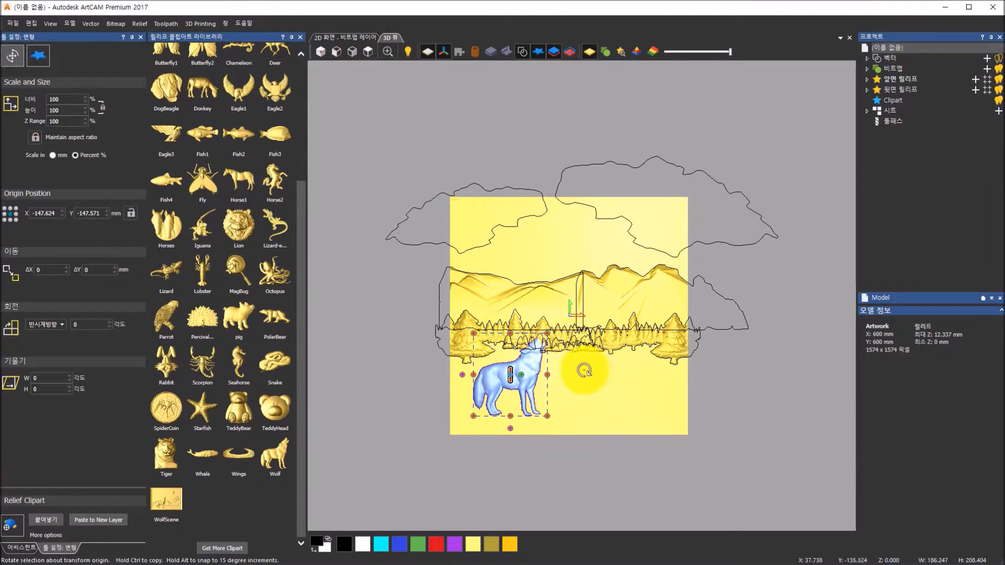
- Enlarge the wolf proportionally to about 119% and place it around X -146, Y -158 mm
scroll(584, 371, "up", 1)
scroll(584, 370, "up", 1)
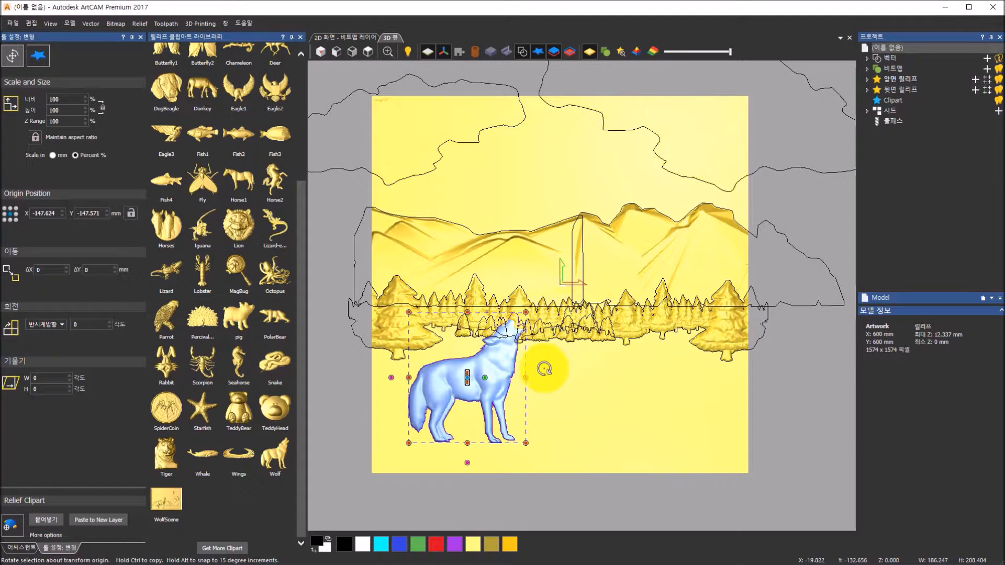
left_click_drag(496, 367, 493, 381)
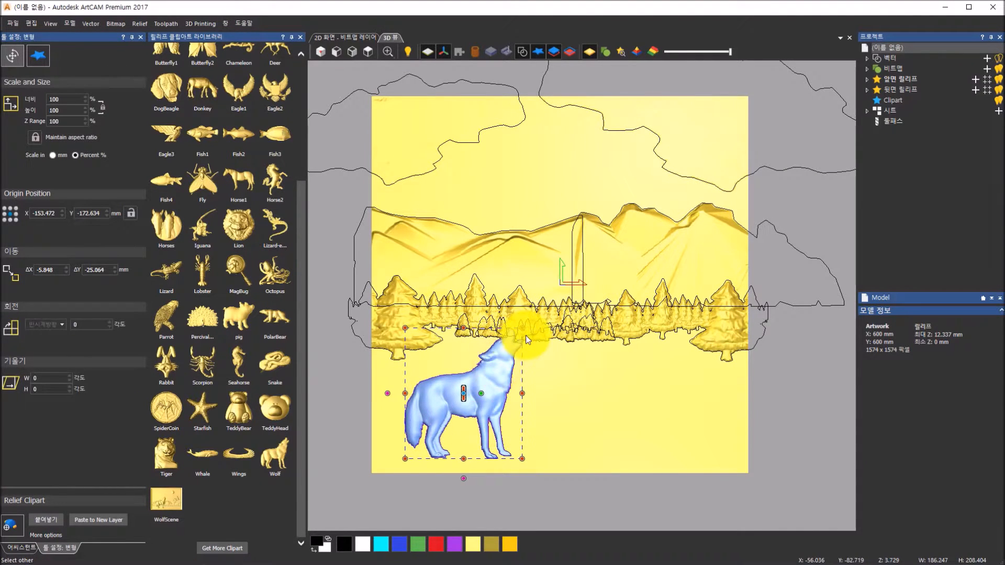
left_click_drag(522, 326, 546, 300)
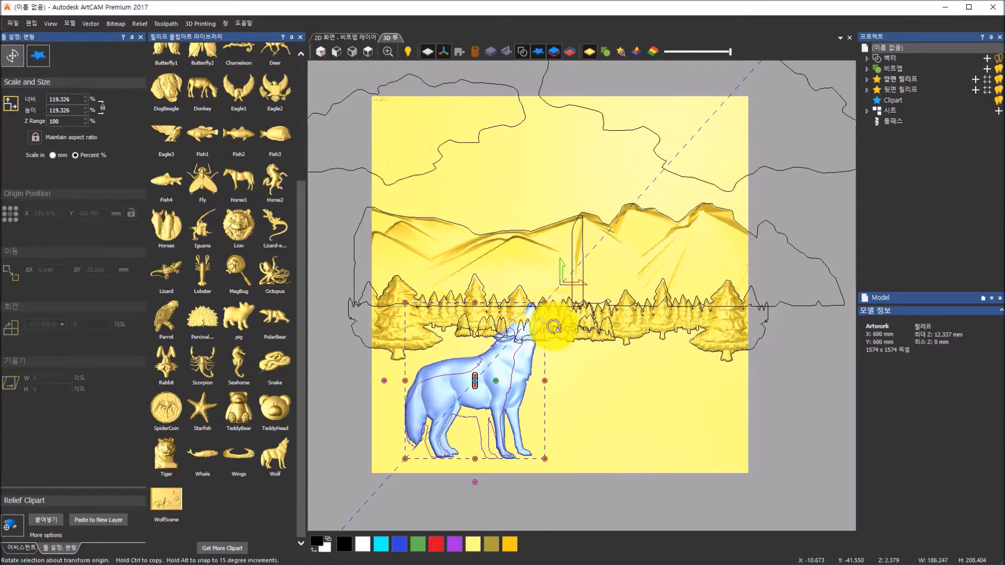
left_click(508, 378)
left_click_drag(507, 378, 501, 381)
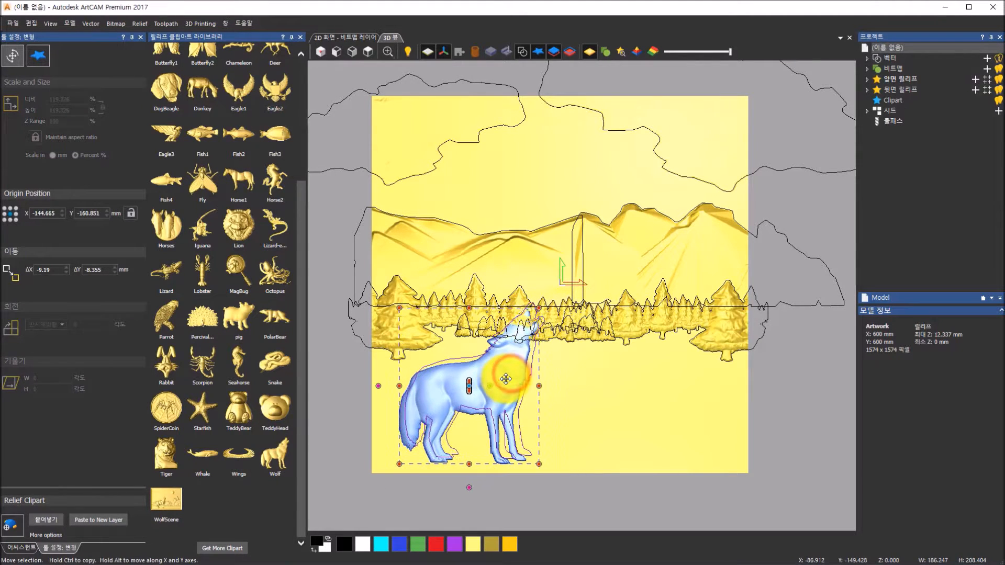
- Insert a second Wolf relief around X 135, Y -175 mm and delete the extra wolf between the two
double_click(278, 456)
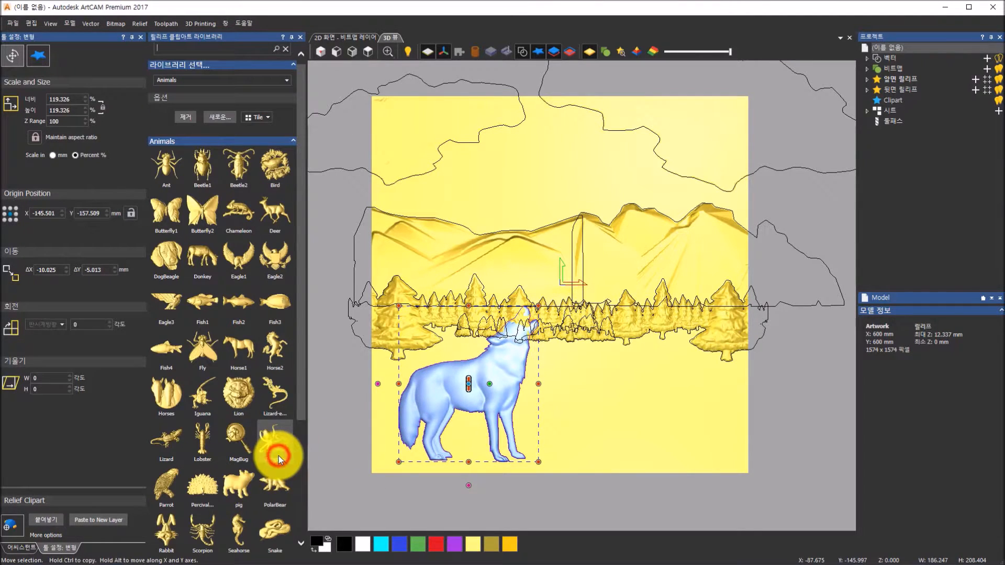
left_click(303, 421)
left_click(280, 472)
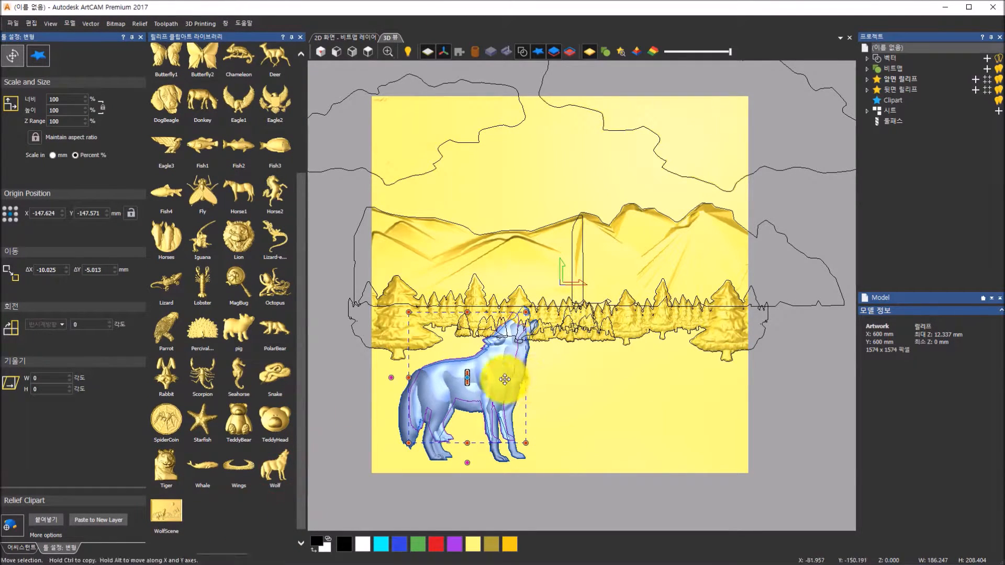
left_click_drag(496, 376, 704, 397)
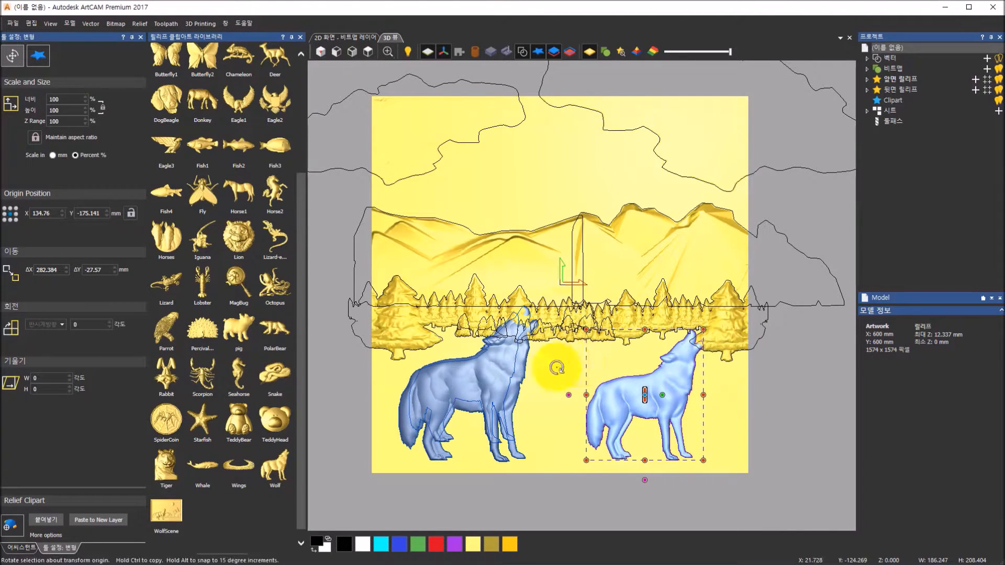
left_click_drag(447, 439, 549, 435)
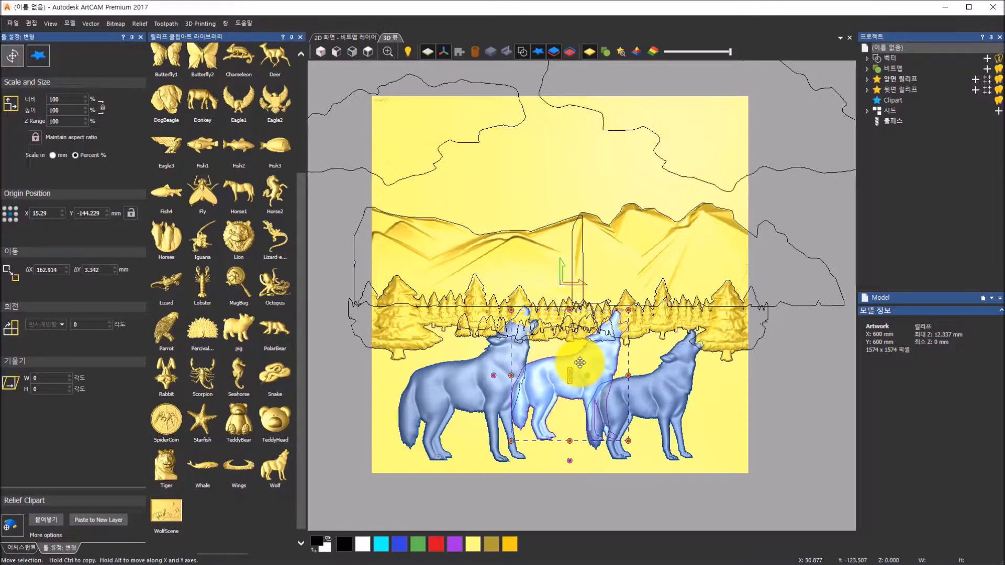
key("Delete")
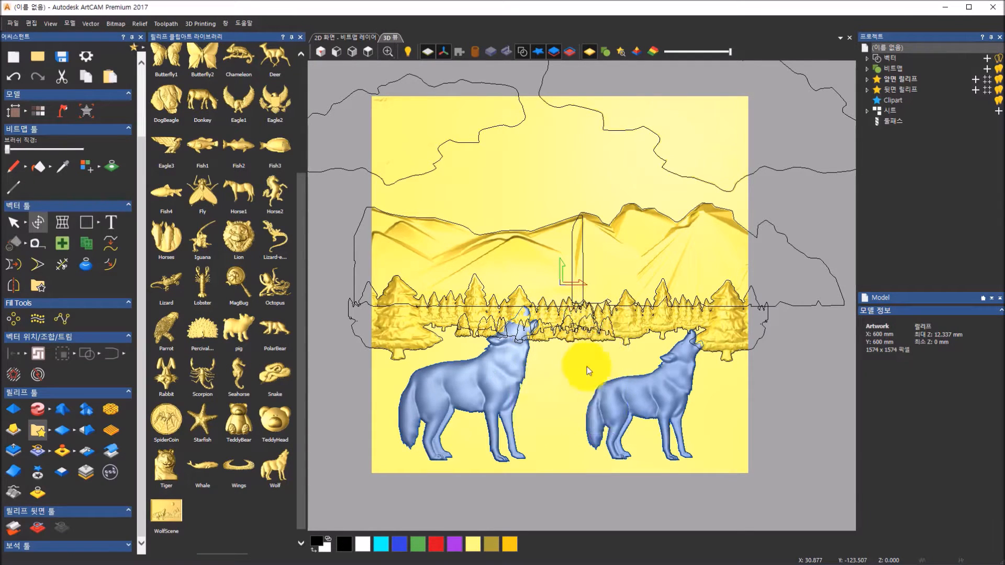
- Mirror the smaller wolf horizontally so it faces the other one, then shrink and place it around X 126, Y -114 mm
left_click(638, 392)
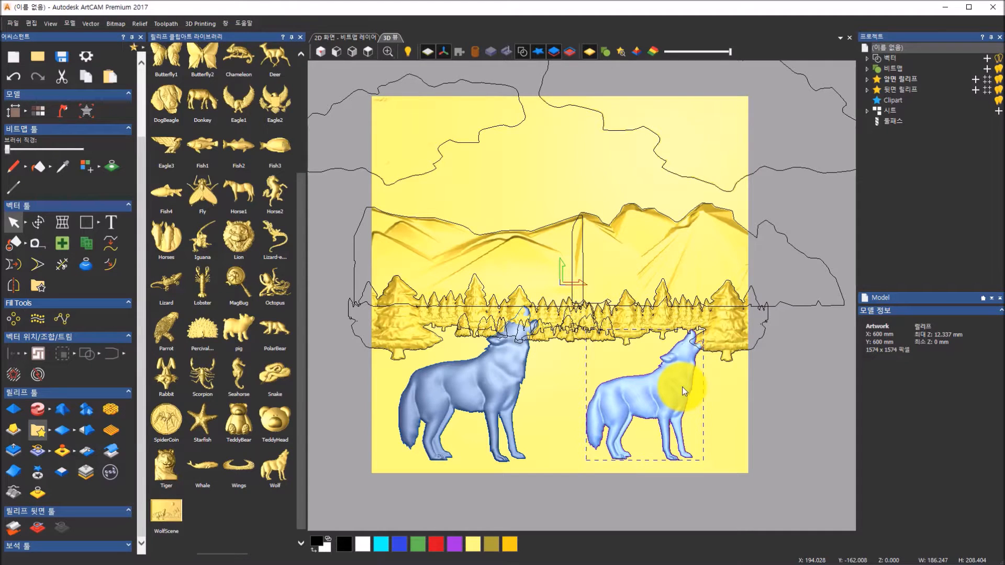
left_click(33, 219)
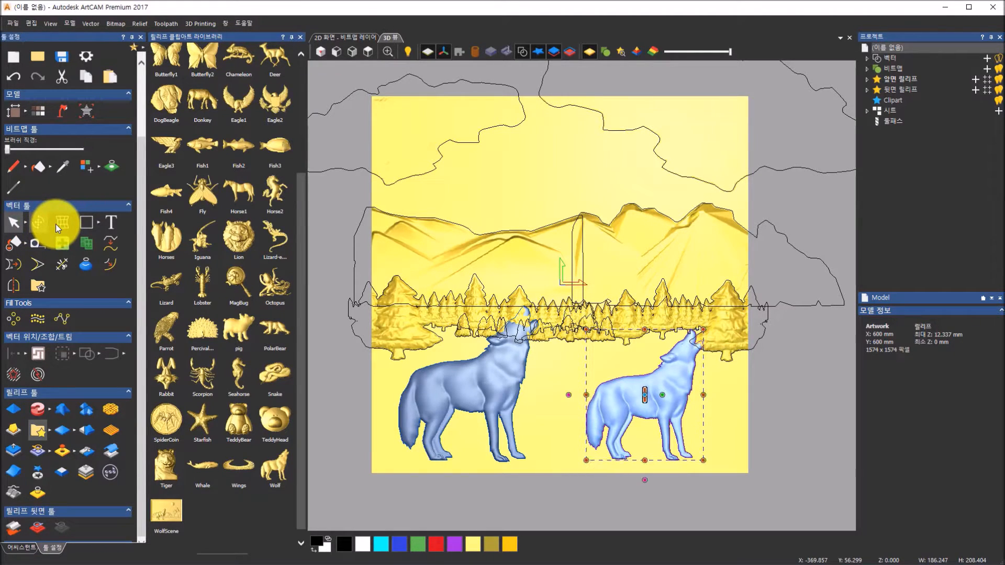
left_click(55, 224)
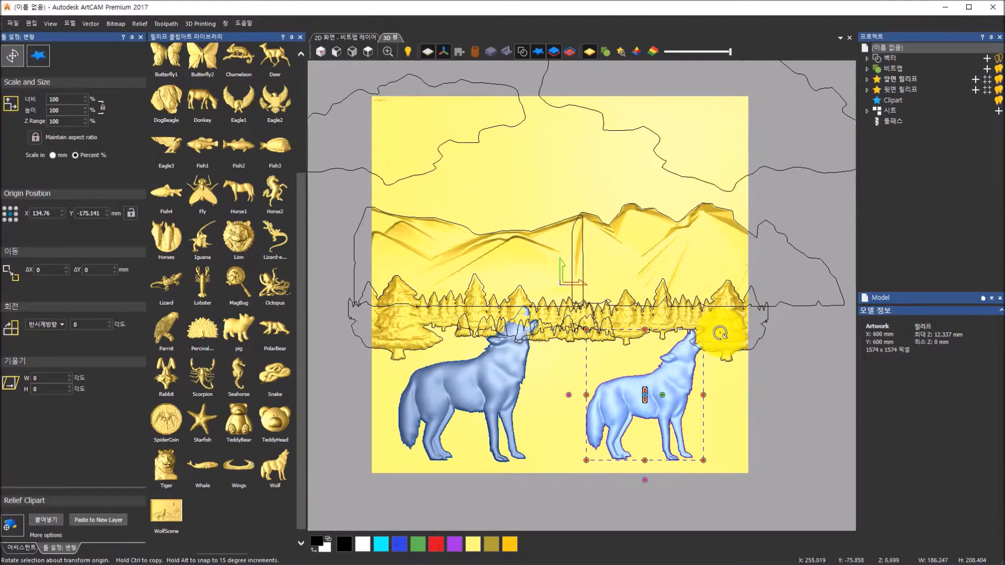
left_click_drag(703, 395, 432, 393)
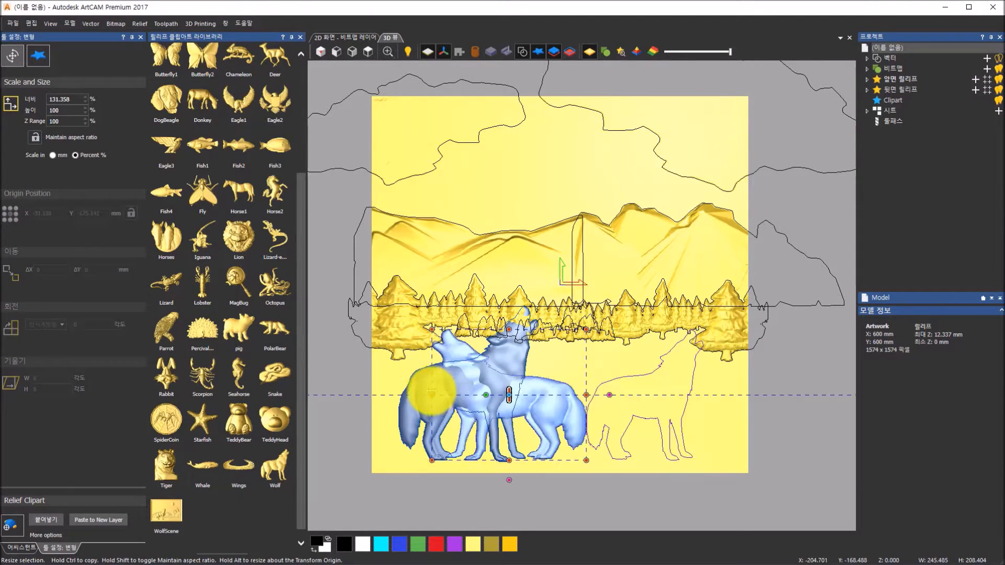
left_click_drag(554, 395, 726, 408)
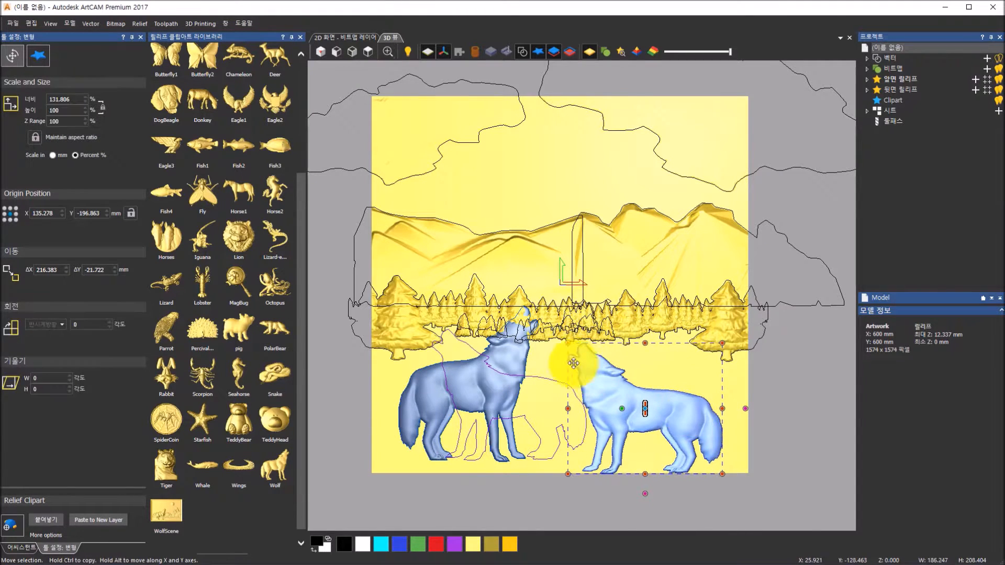
left_click_drag(568, 344, 604, 335)
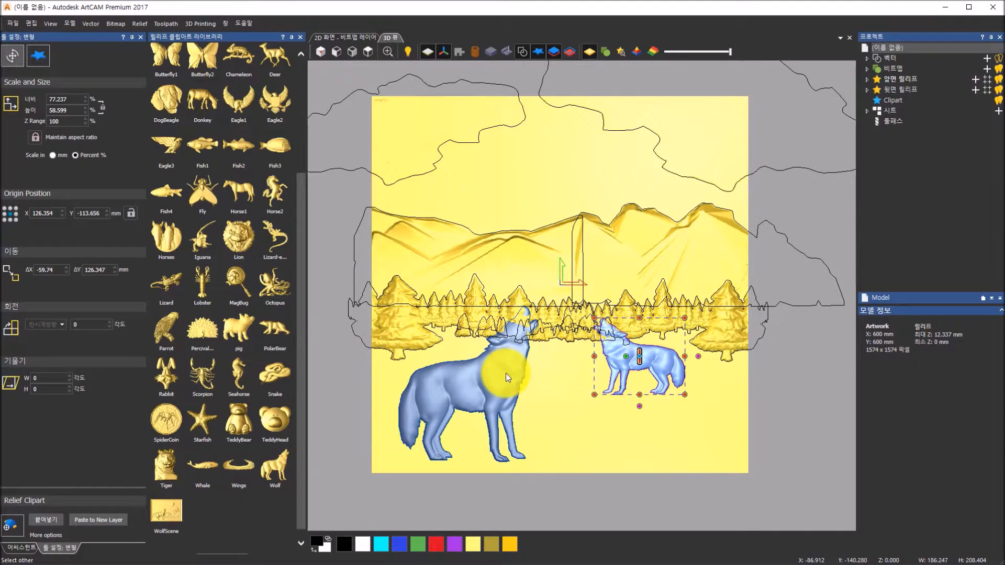
- Select both wolves and set their Add Flush height to 2.5 mm from the Relief Zero Plane
left_click(506, 372)
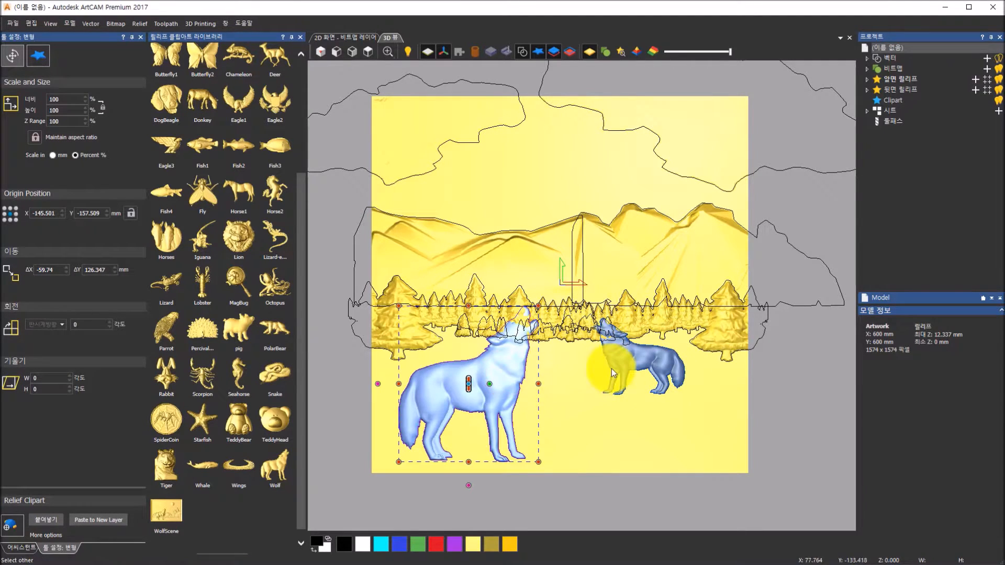
left_click(628, 364, "shift")
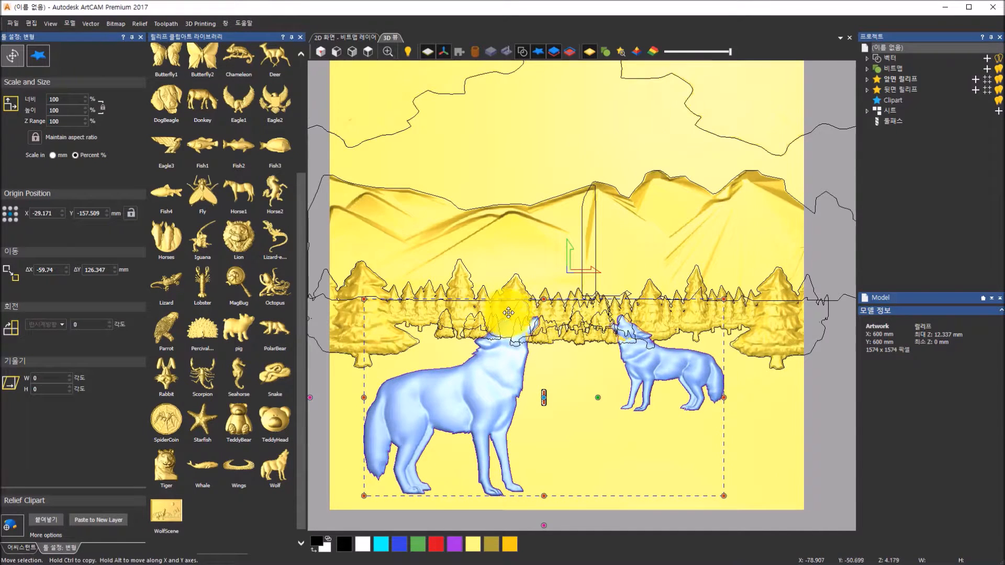
scroll(525, 320, "up", 2)
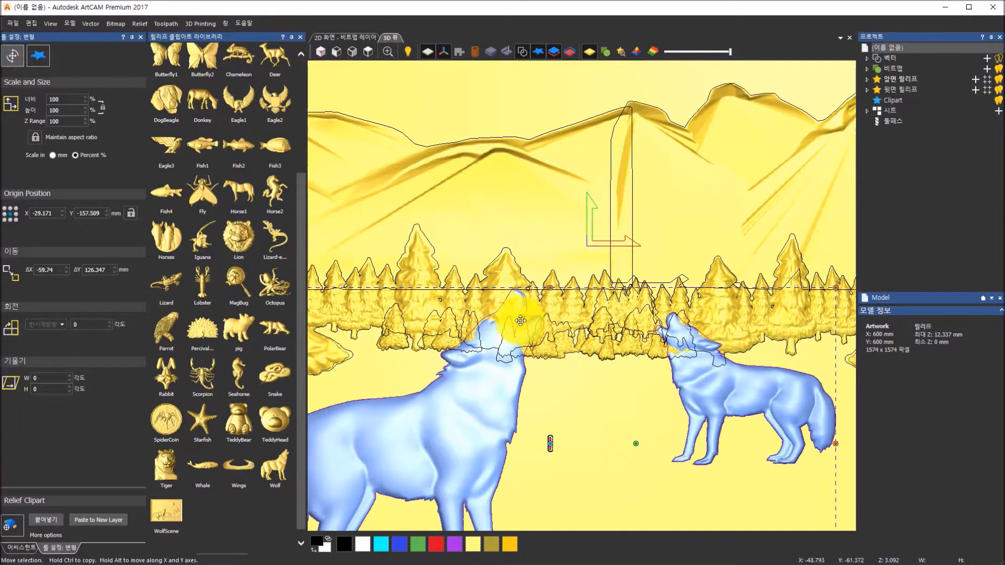
scroll(510, 321, "up", 1)
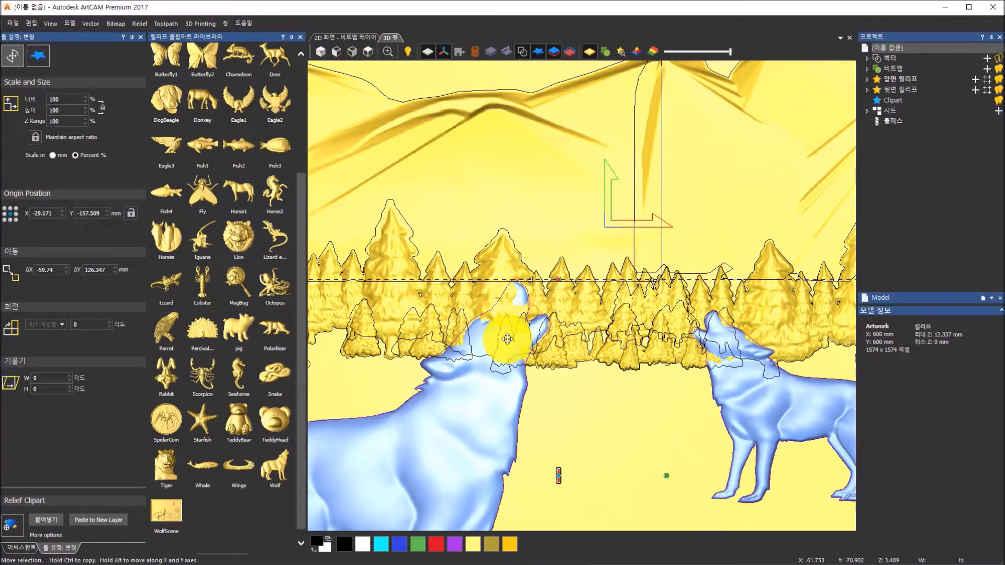
left_click(41, 61)
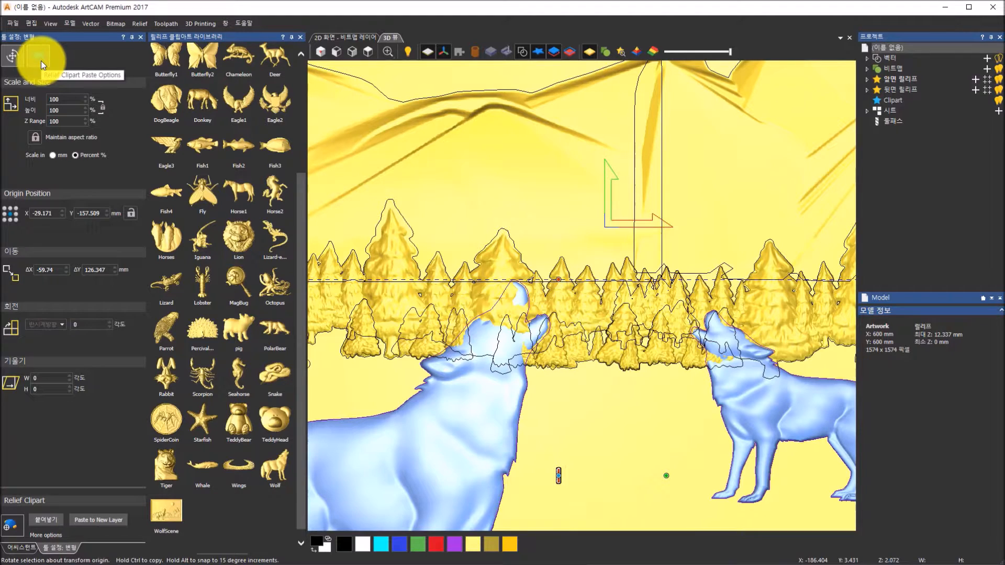
left_click(40, 60)
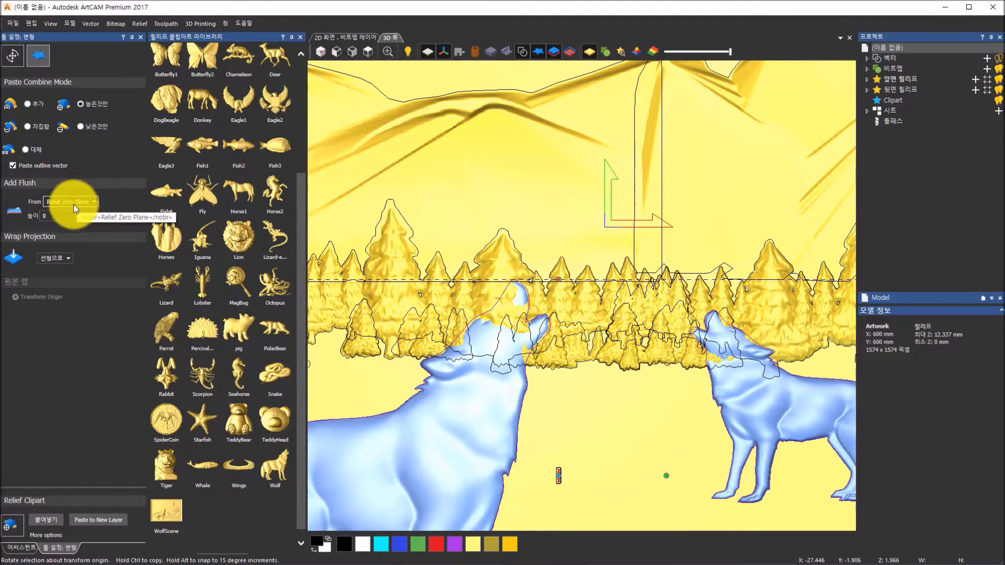
left_click(50, 216)
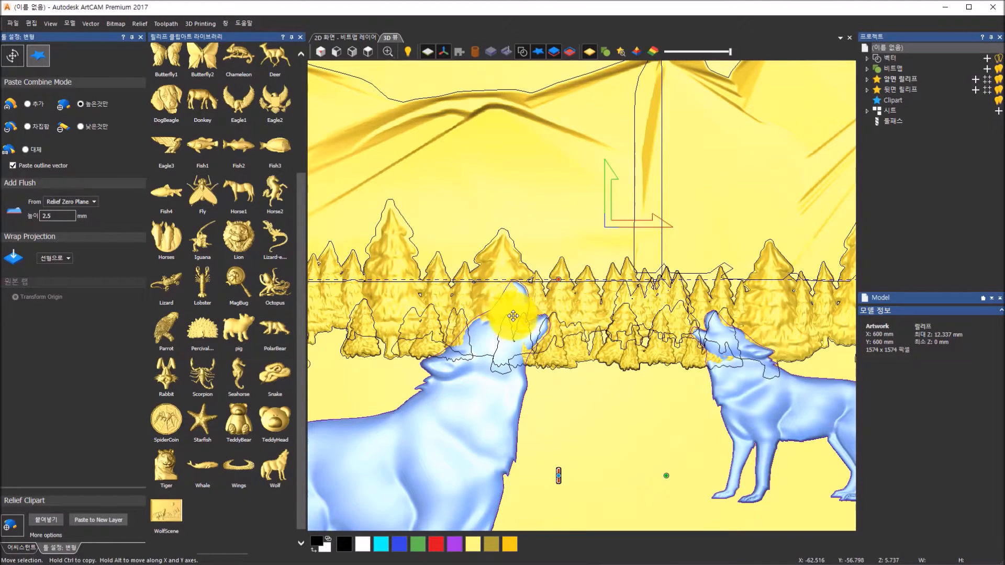
- Paste both wolves to a new relief layer and select that wolf layer among the front reliefs
left_click(87, 524)
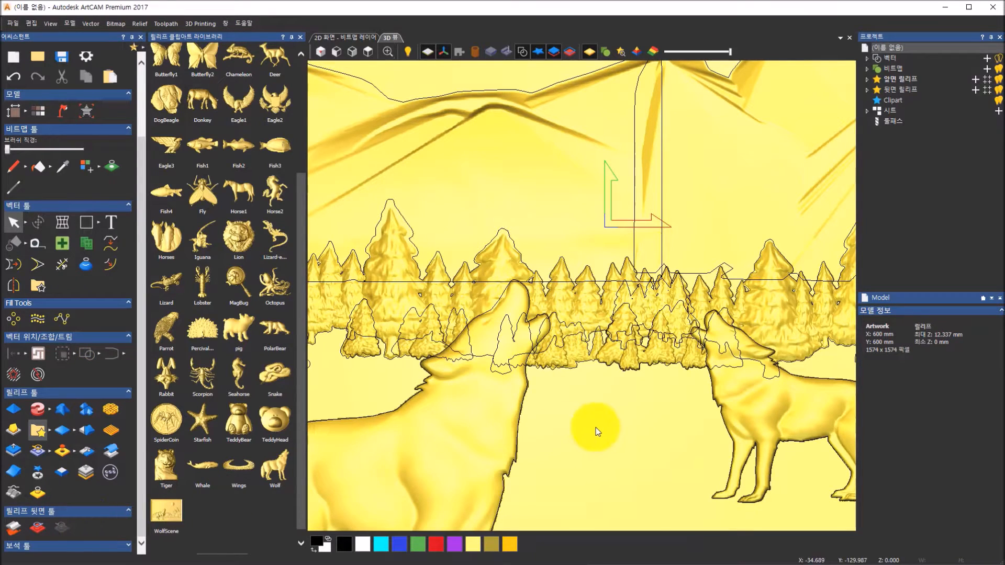
left_click(866, 79)
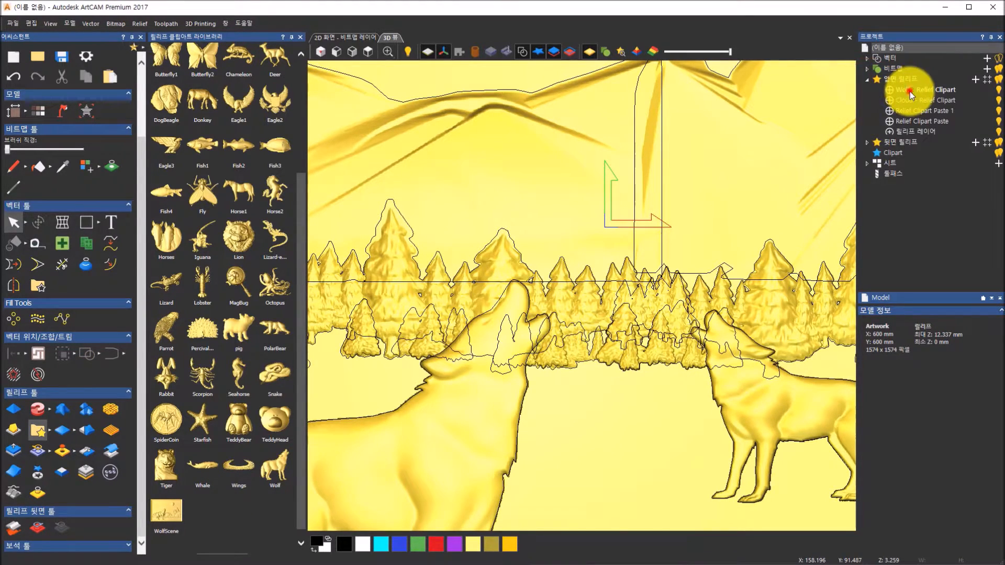
left_click(715, 401)
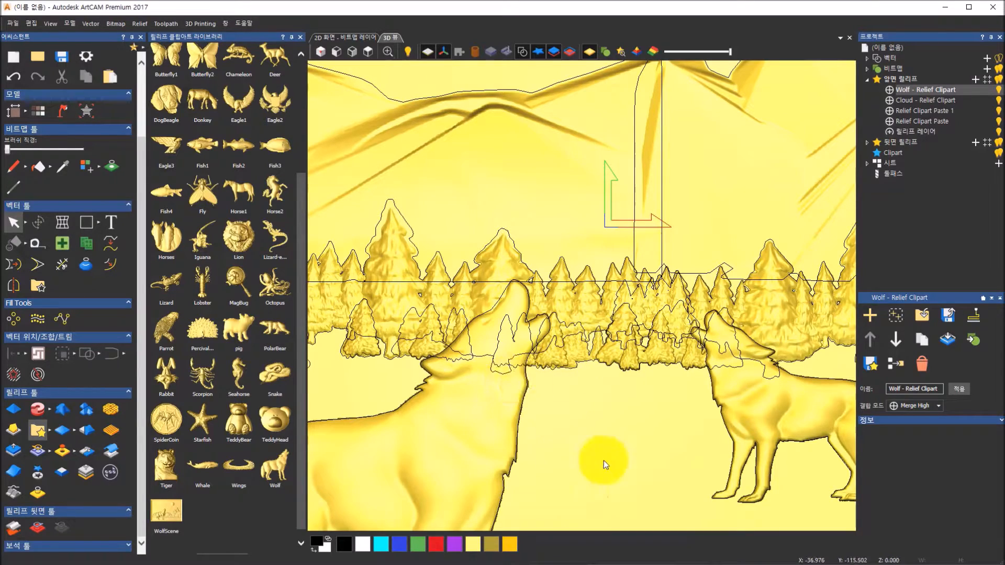
- Close the relief clipart library and hide the vectors in the 3D view
left_click_drag(664, 456, 554, 396)
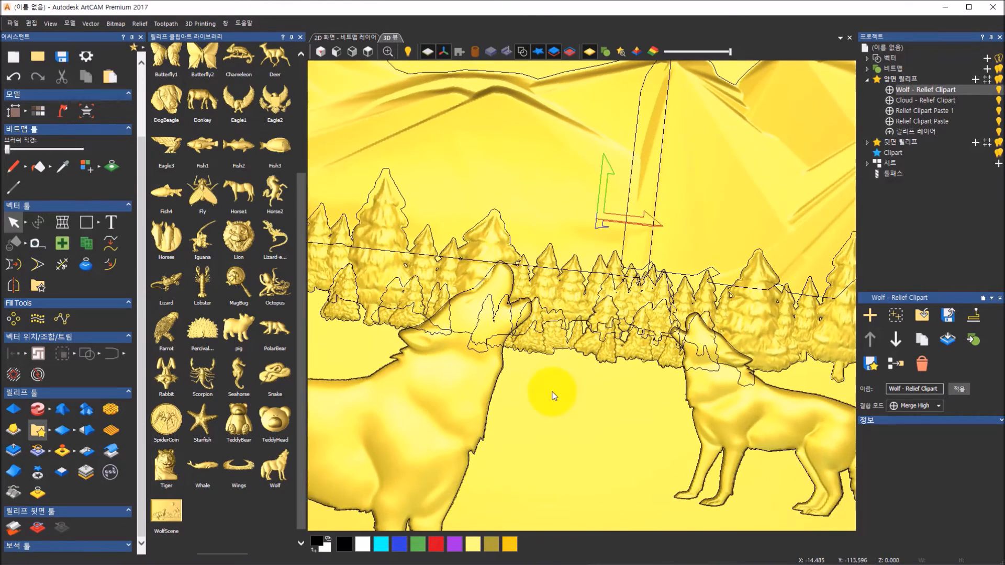
scroll(553, 396, "down", 5)
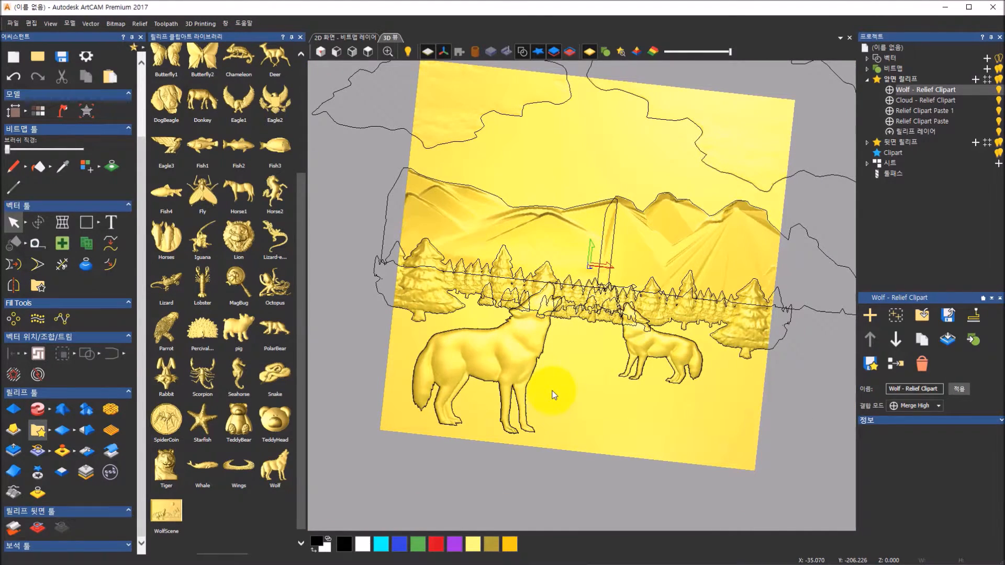
left_click(302, 38)
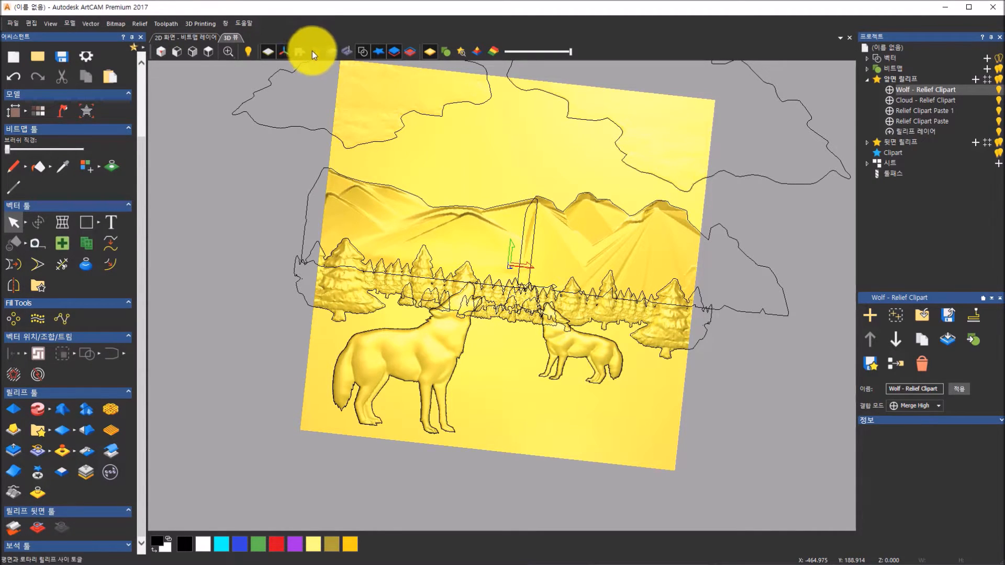
left_click(360, 55)
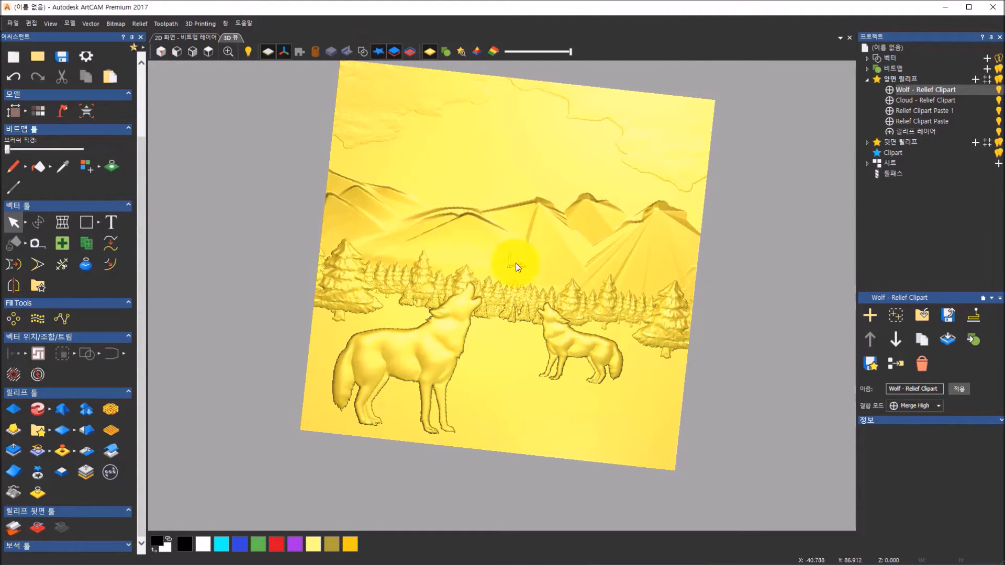
- Examine the finished wolf landscape relief from tilted angles and close up
left_click_drag(664, 343, 620, 297)
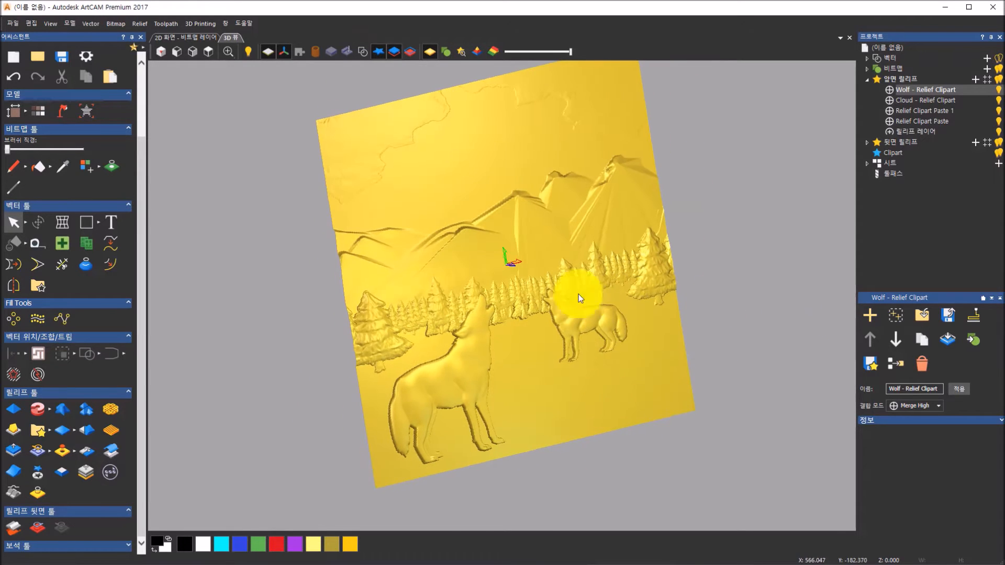
left_click(156, 50)
left_click_drag(582, 326, 462, 456)
left_click_drag(636, 251, 586, 278)
scroll(586, 278, "up", 2)
scroll(549, 287, "up", 2)
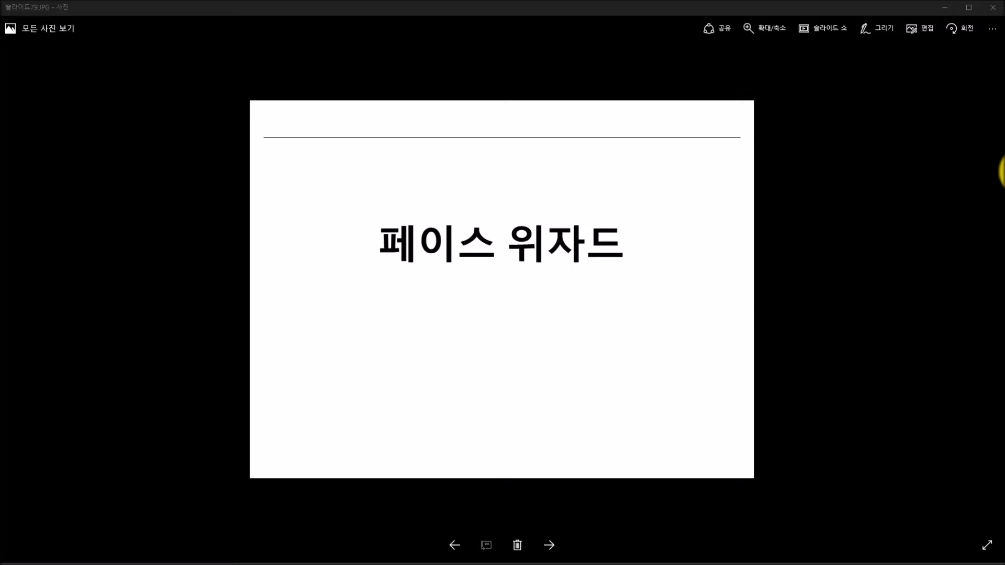
- View the next slide comparing a profile photo with its face relief, and switch back to ArtCAM
left_click(550, 545)
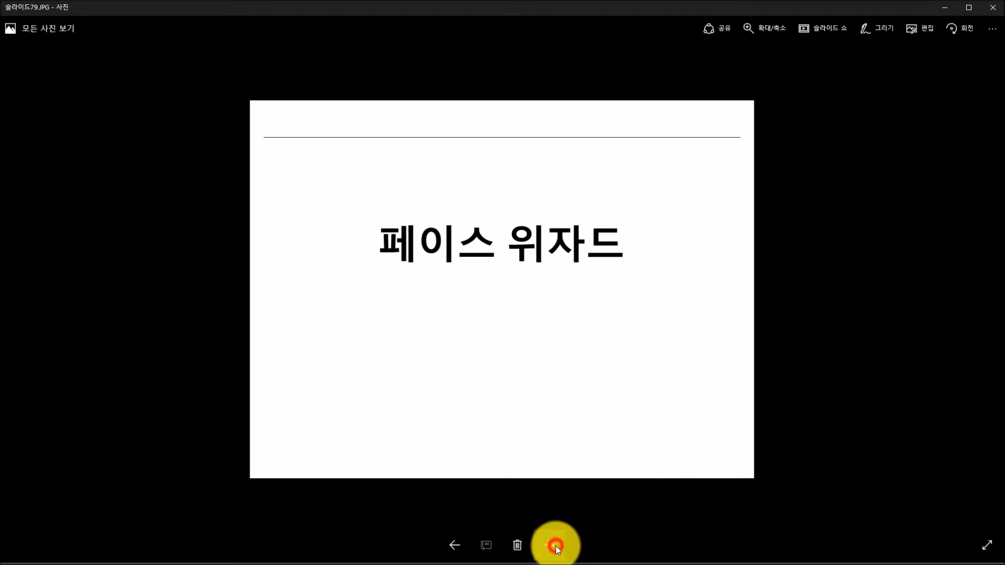
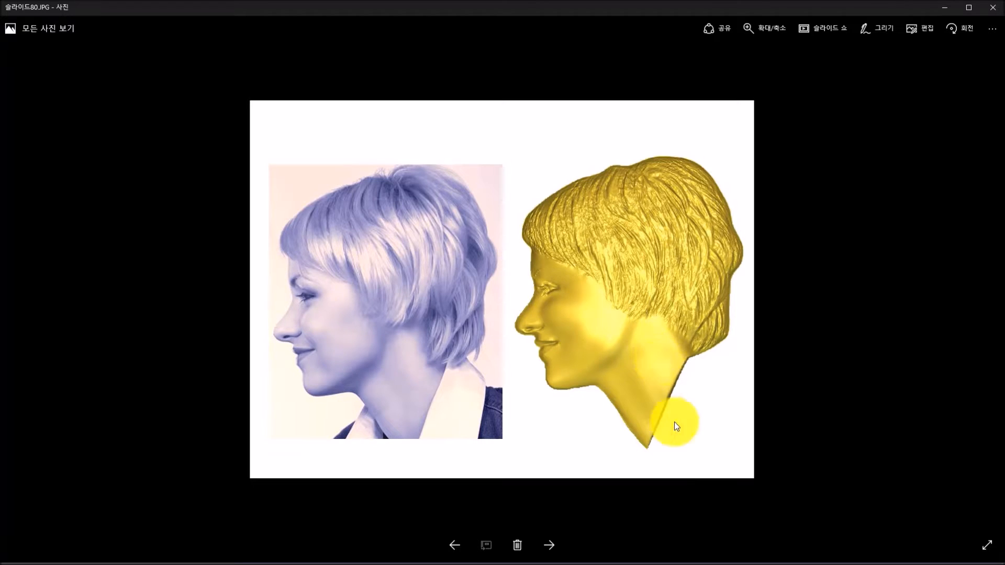
key("alt+Tab")
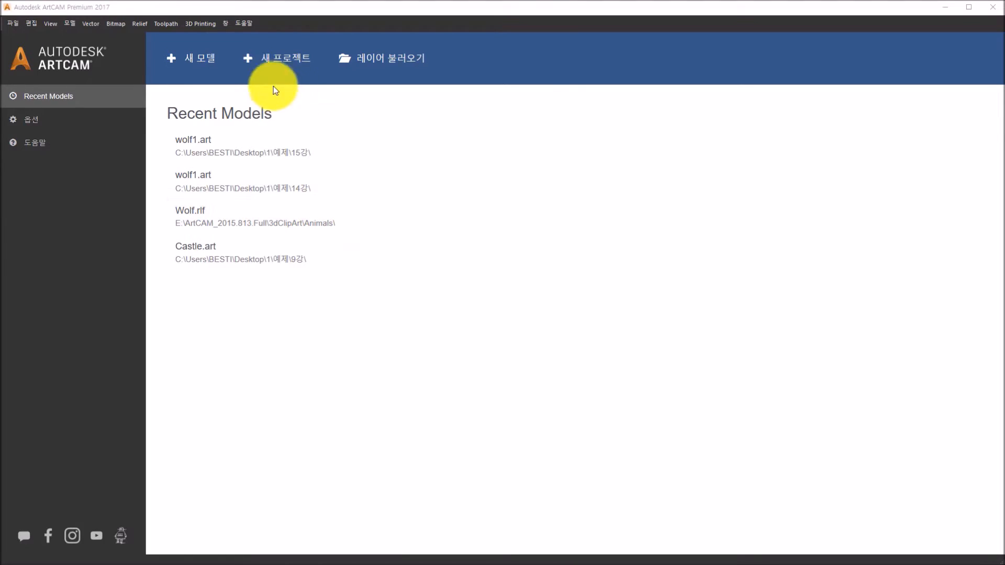
- Create a new 100 × 100 mm model and check its 2D and 3D views
left_click(215, 62)
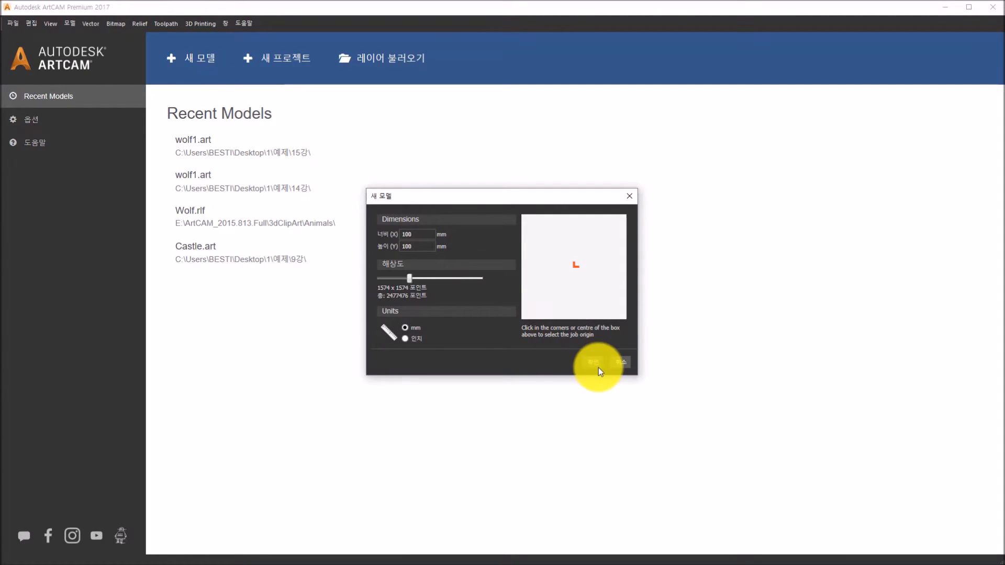
left_click(427, 235)
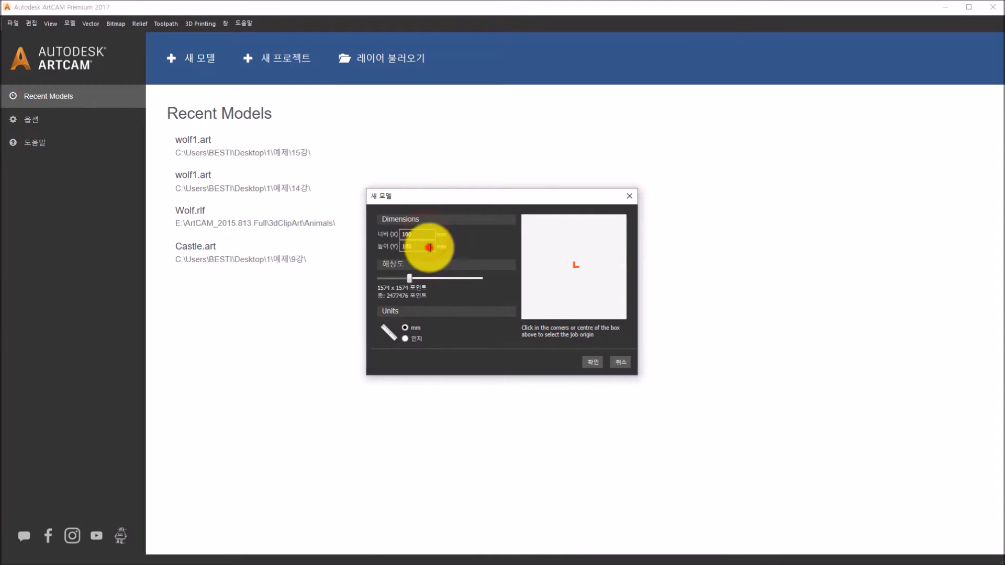
left_click(426, 246)
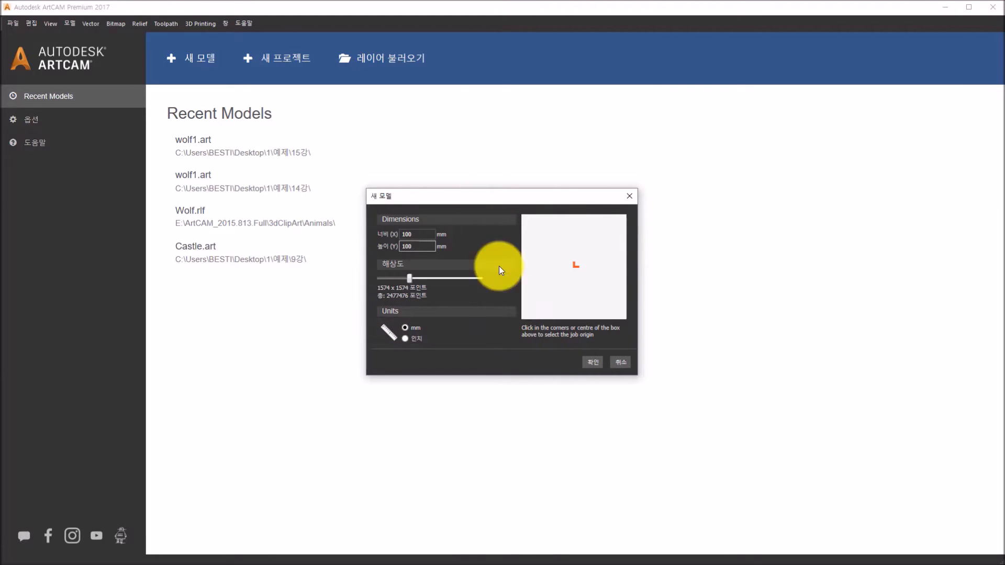
left_click(592, 364)
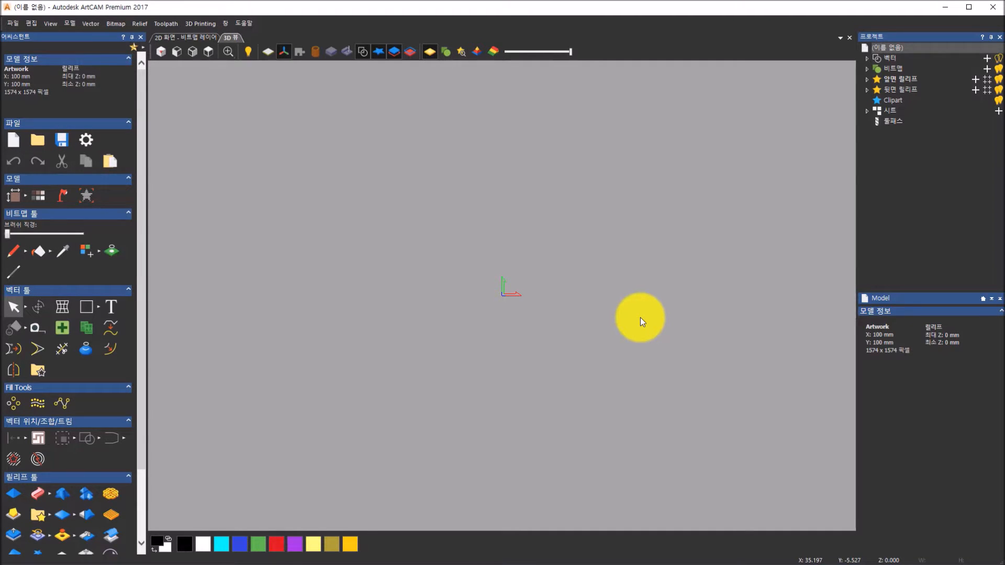
left_click(186, 36)
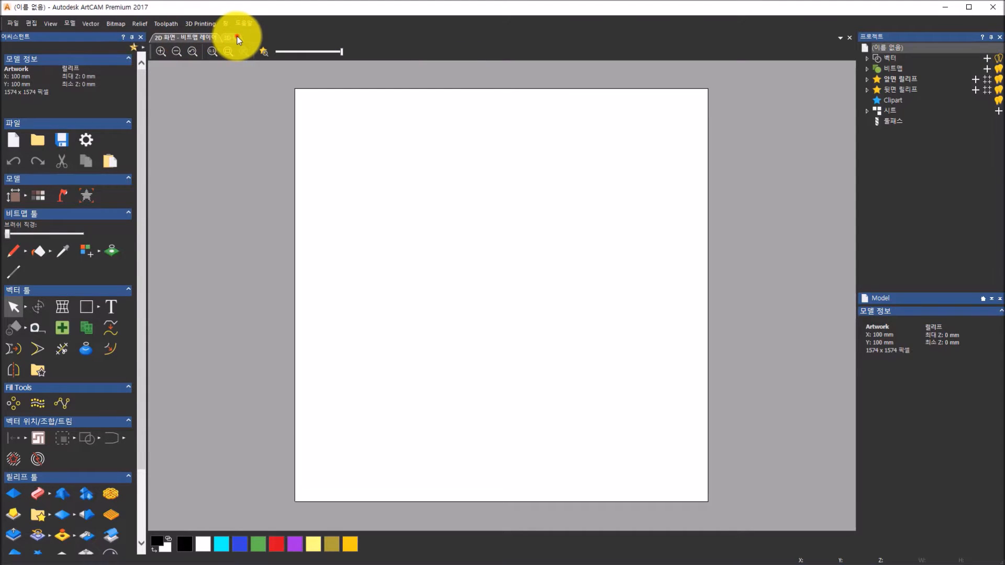
left_click(236, 37)
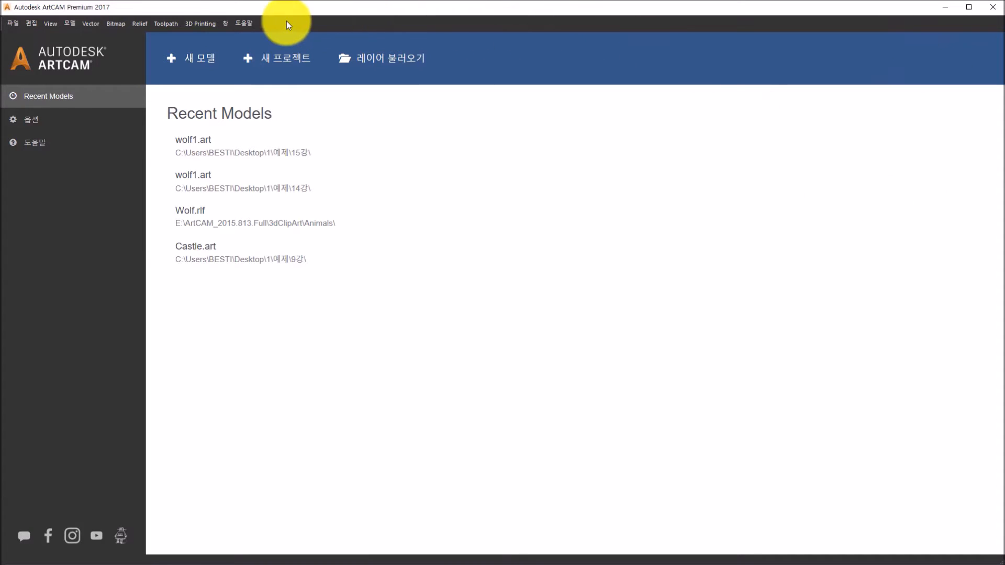
- Show the Toolbox docking window and start the Face Wizard from it
left_click(226, 24)
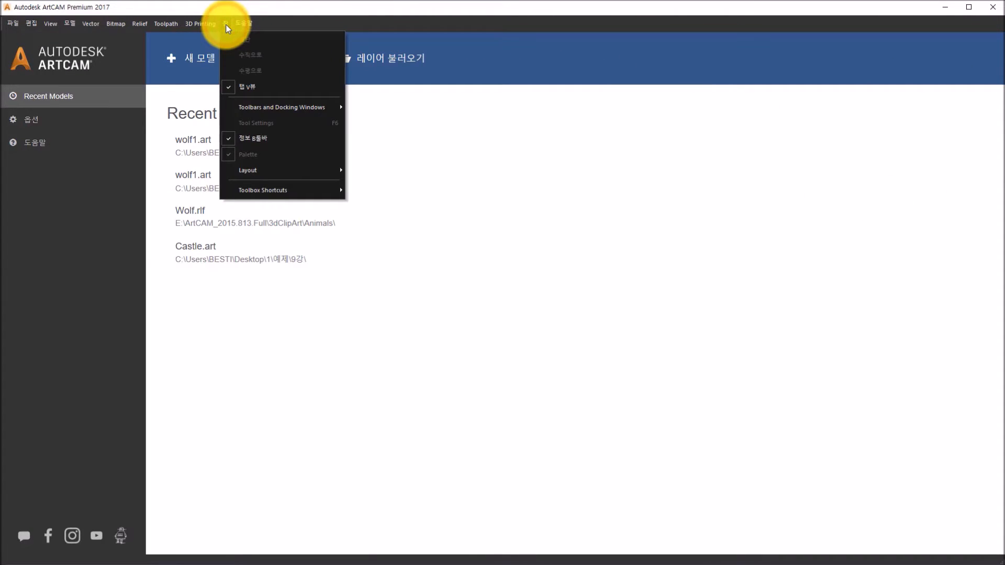
mouse_move(257, 107)
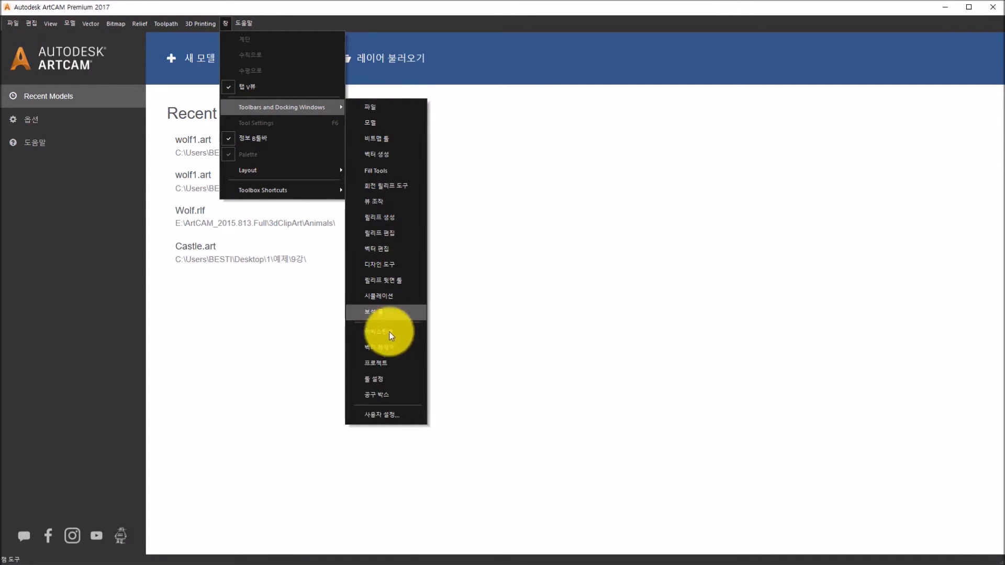
left_click(410, 399)
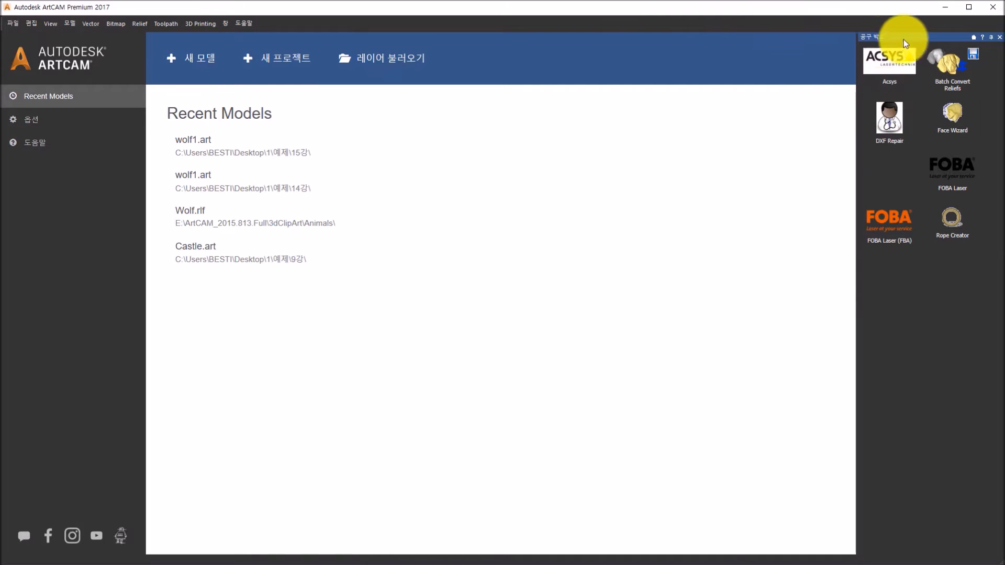
left_click(966, 131)
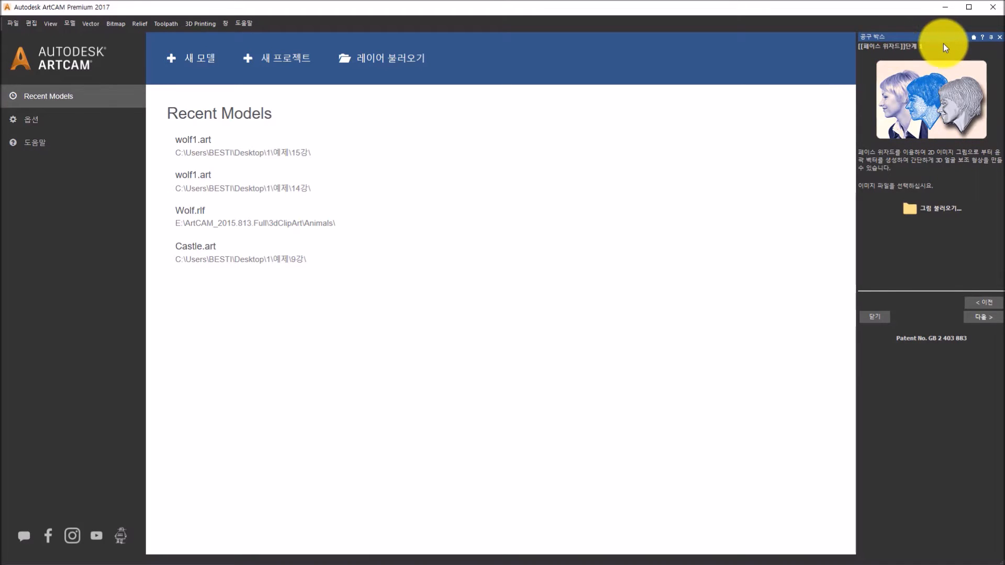
- Load the profile photo woman.jpg into the Face Wizard as the source image
left_click(911, 210)
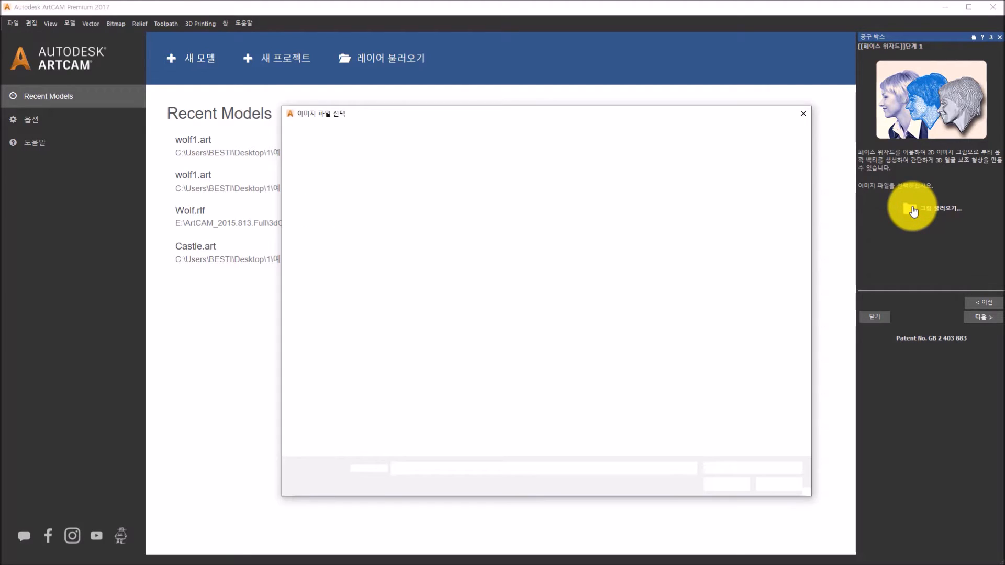
left_click(419, 201)
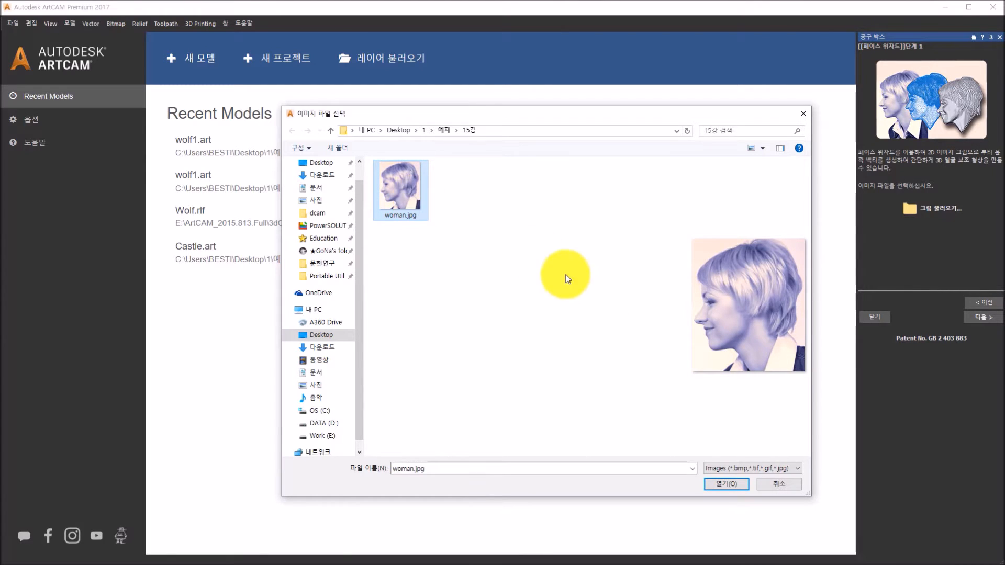
left_click(730, 486)
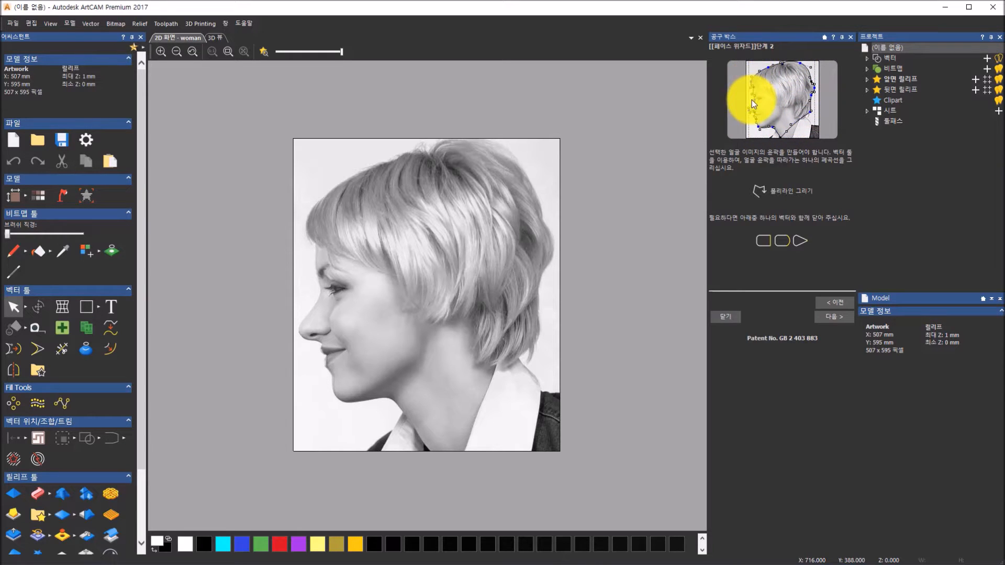
- Start a polyline with smoothing enabled at the top of the head and trace the front hair outline down to the forehead
left_click(815, 194)
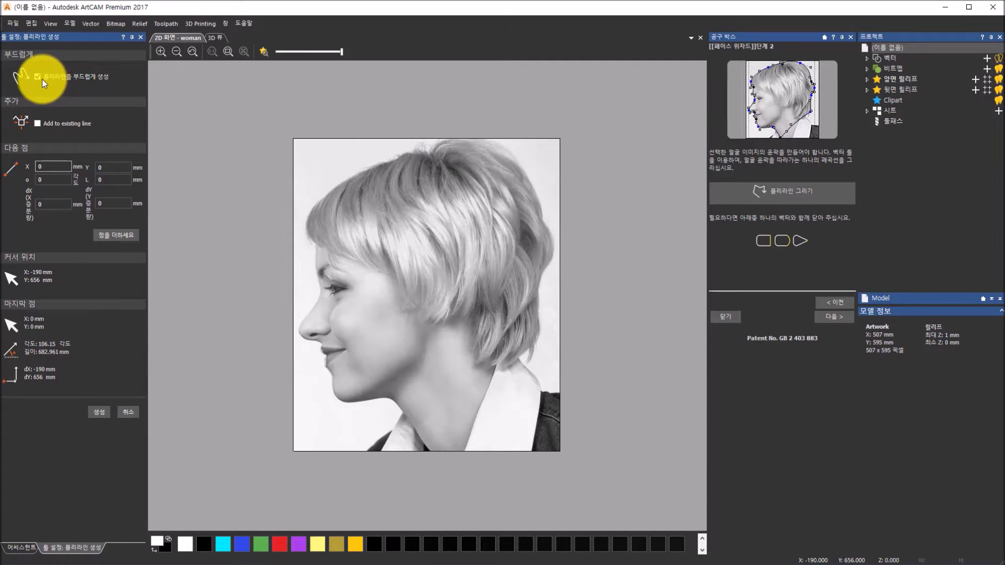
left_click(385, 159)
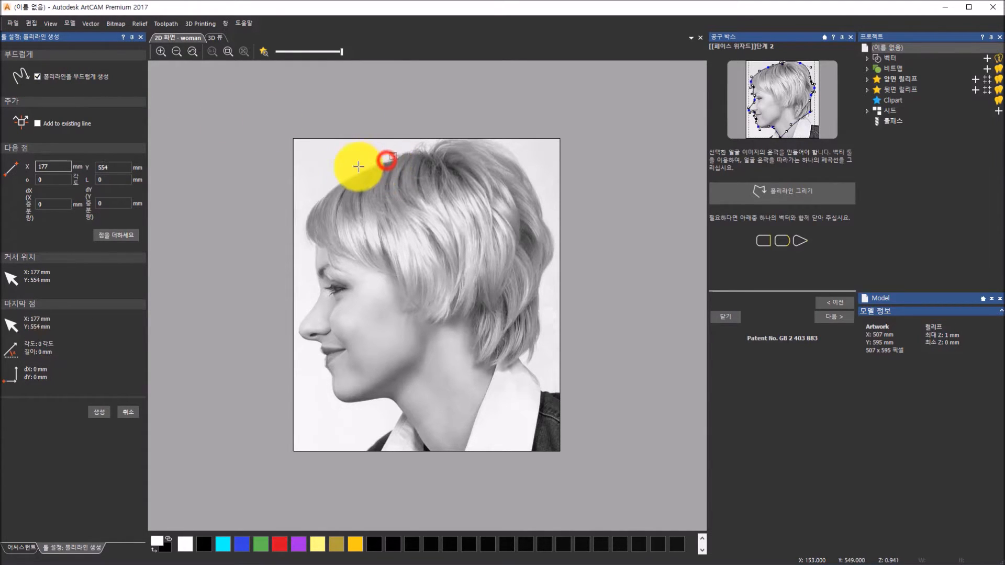
left_click(332, 185)
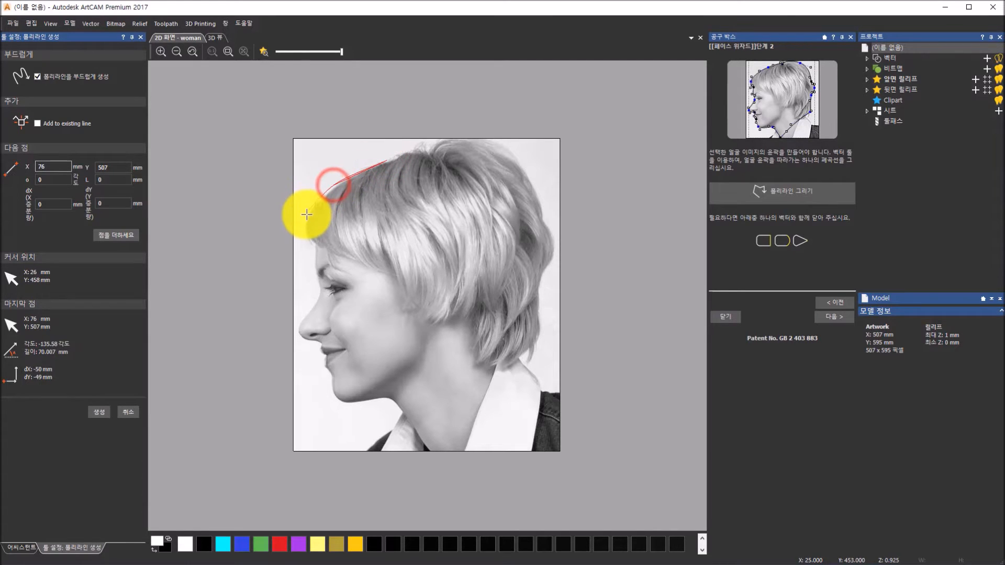
left_click(306, 215)
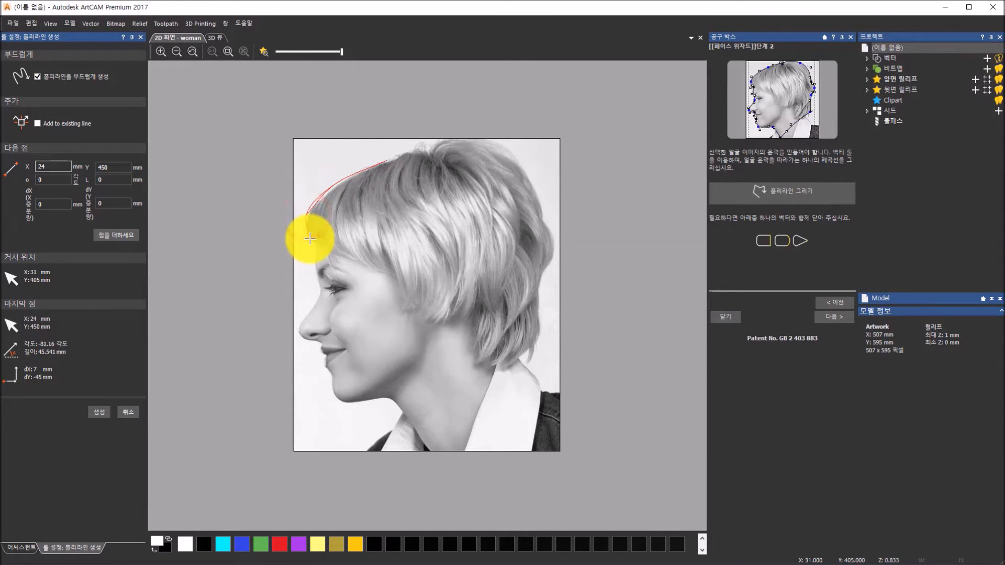
left_click(309, 239)
left_click(317, 249)
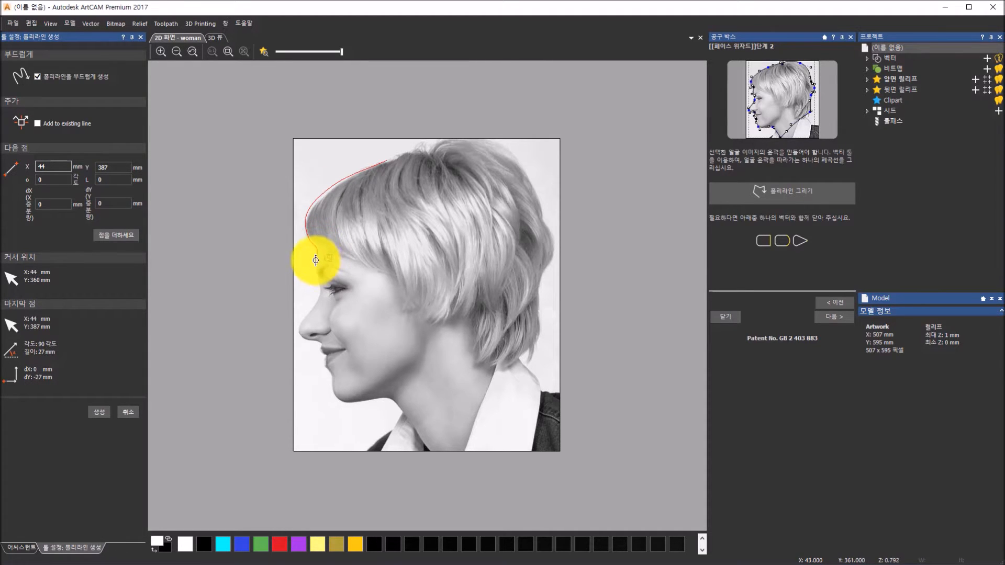
- Continue the smooth outline from the forehead along the brow and around the nose to just above the upper lip
left_click(314, 259)
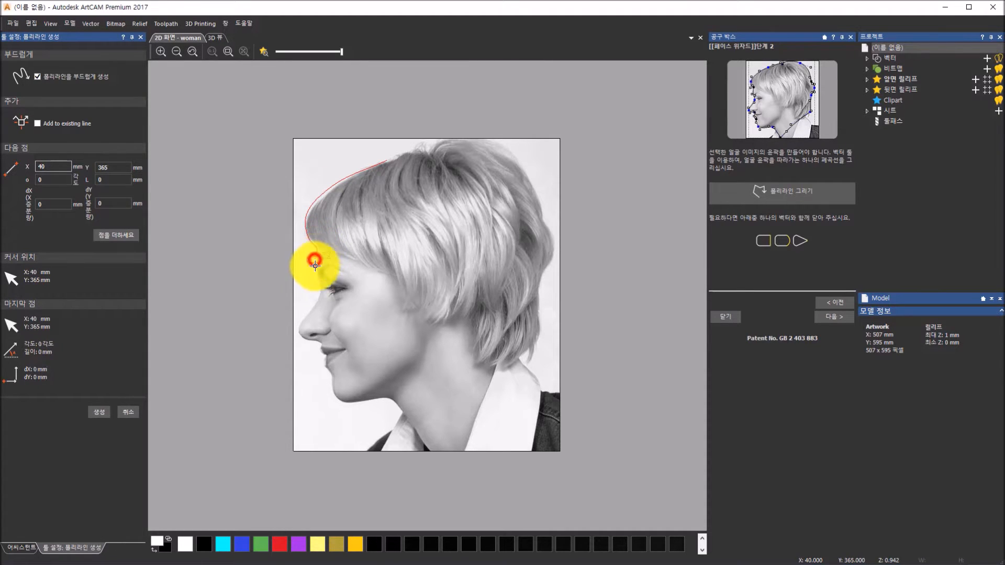
left_click(317, 283)
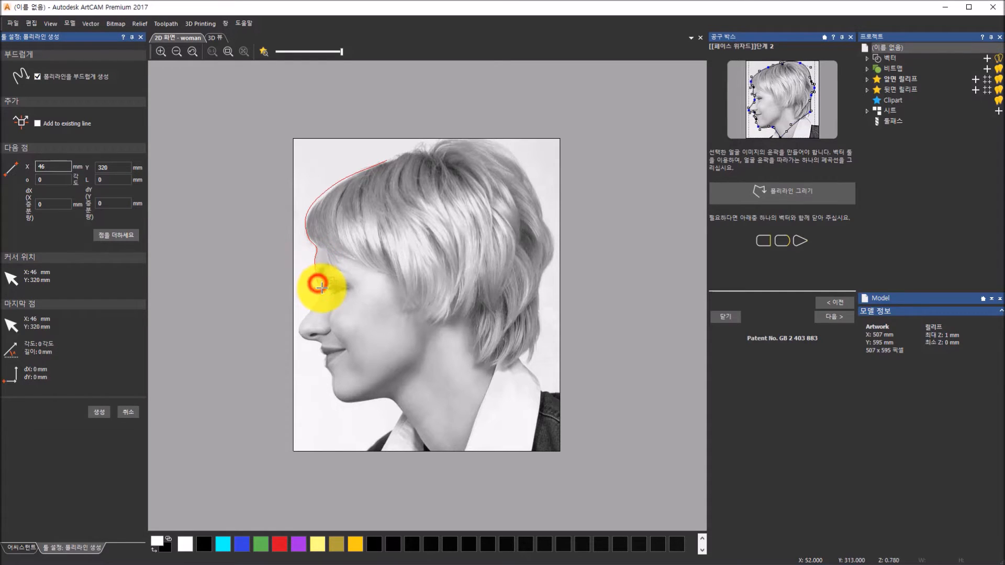
left_click(322, 288)
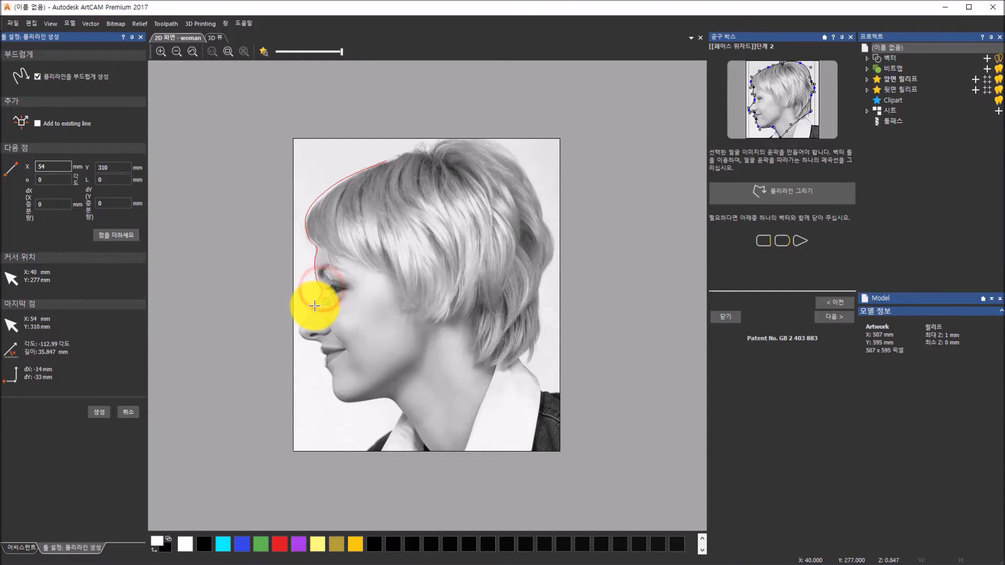
left_click(314, 305)
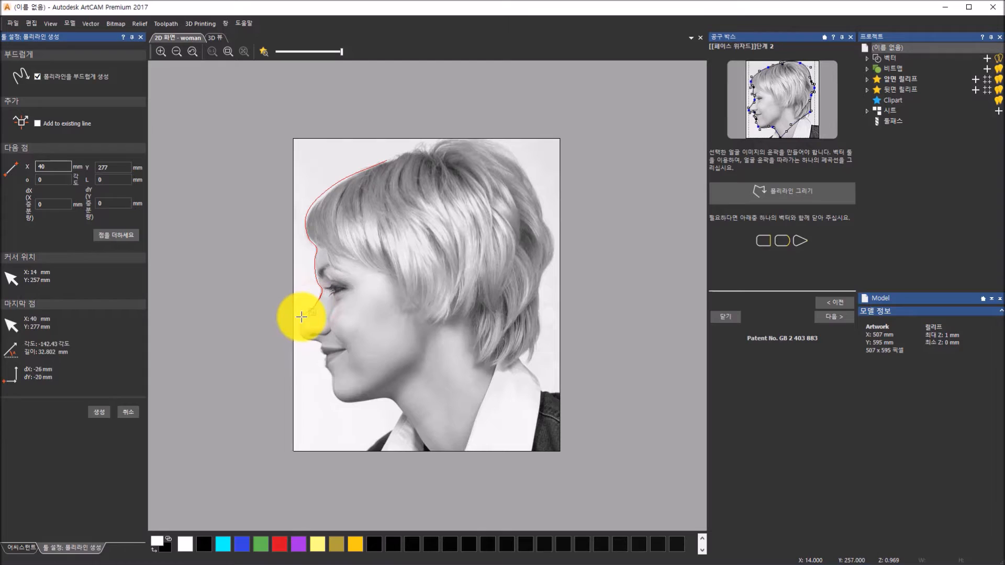
left_click(300, 320)
left_click(297, 335)
left_click(301, 339)
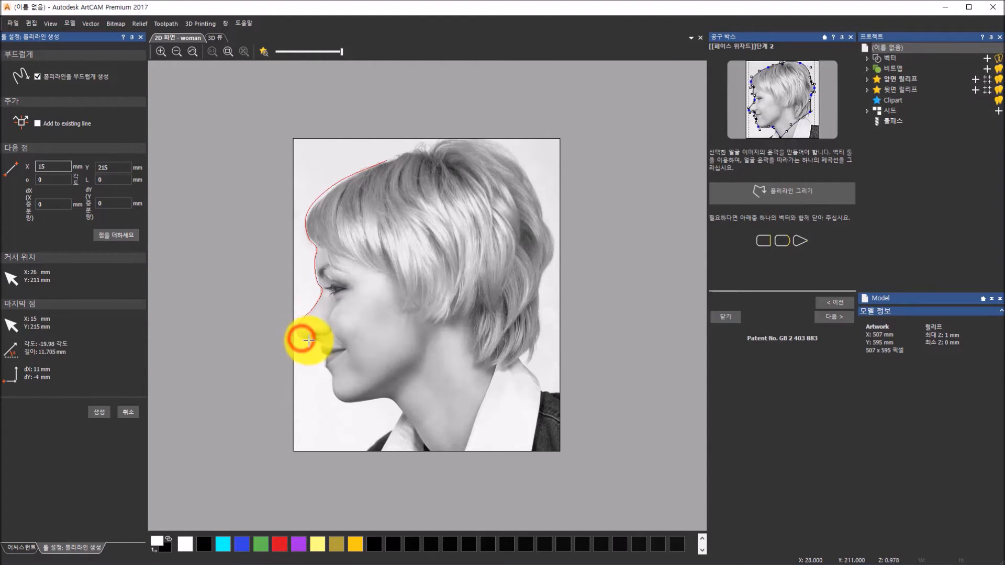
left_click(317, 341)
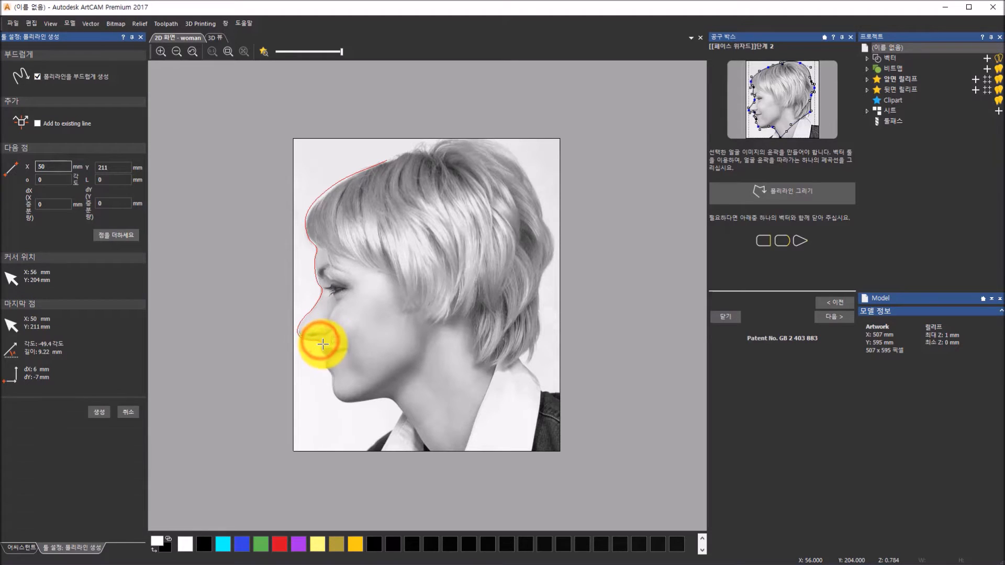
left_click(318, 345)
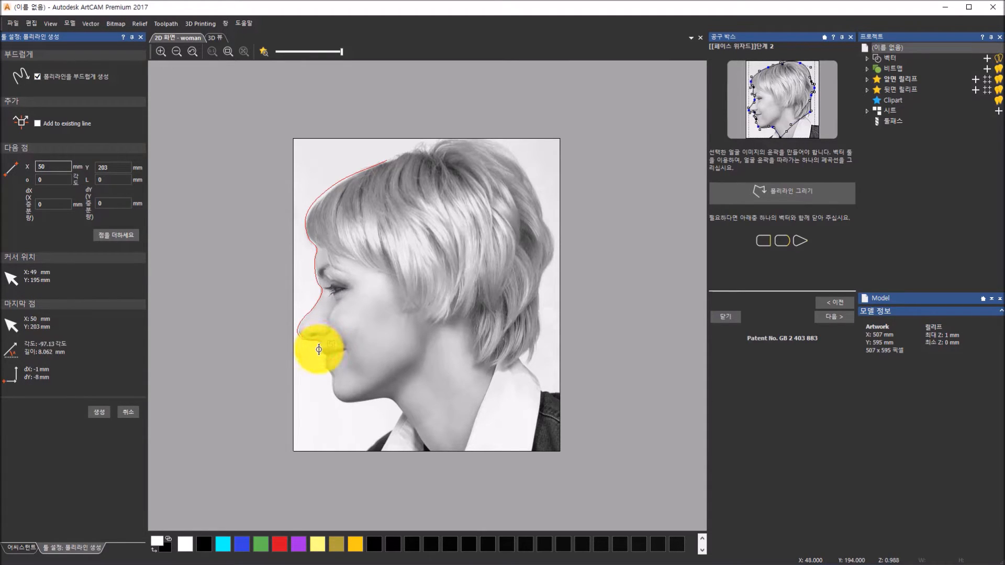
- Trace the smooth outline along the lips and chin, and under the jaw to the top of the neck
scroll(307, 361, "up", 2)
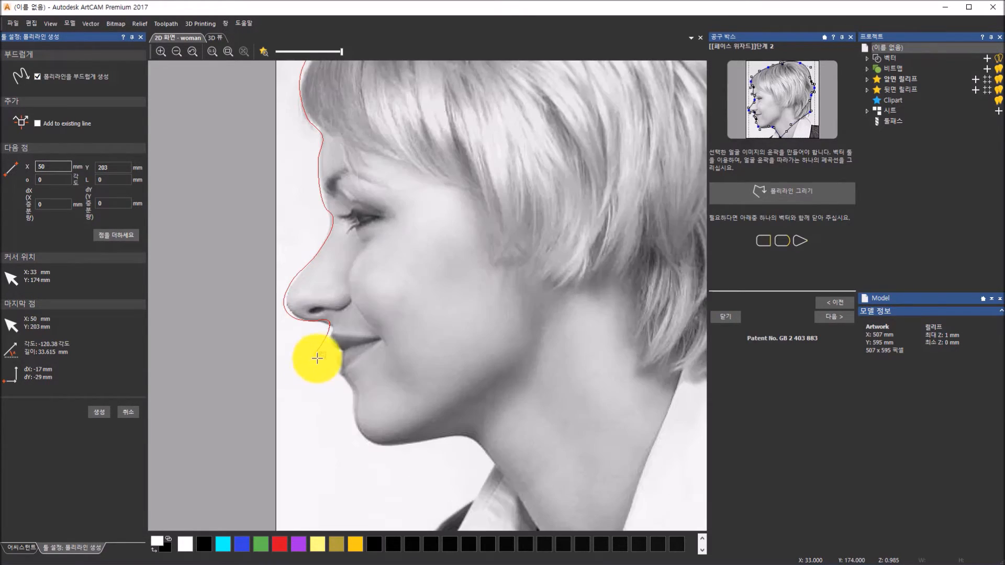
left_click(330, 340)
left_click(340, 357)
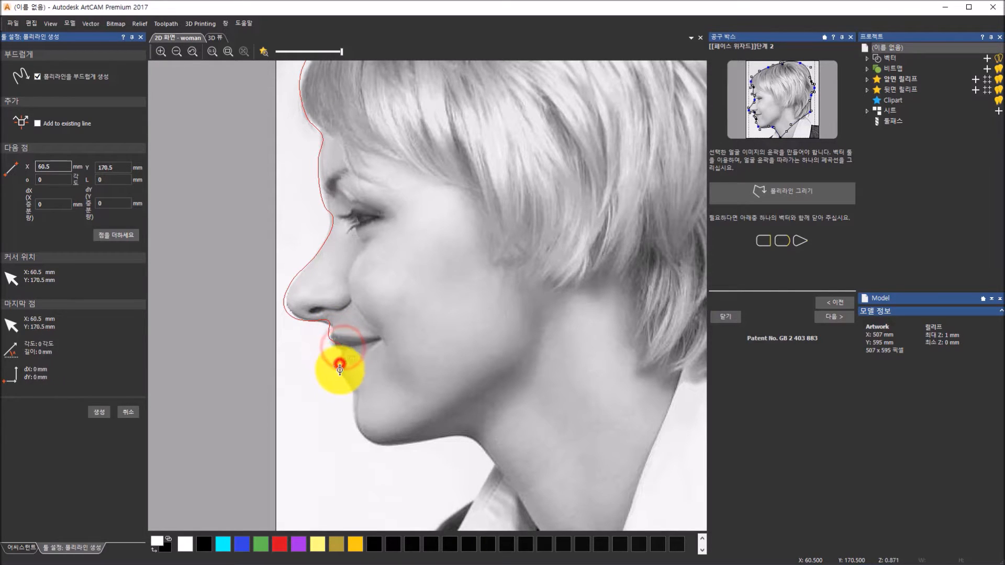
left_click(352, 399)
left_click(356, 432)
left_click(382, 446)
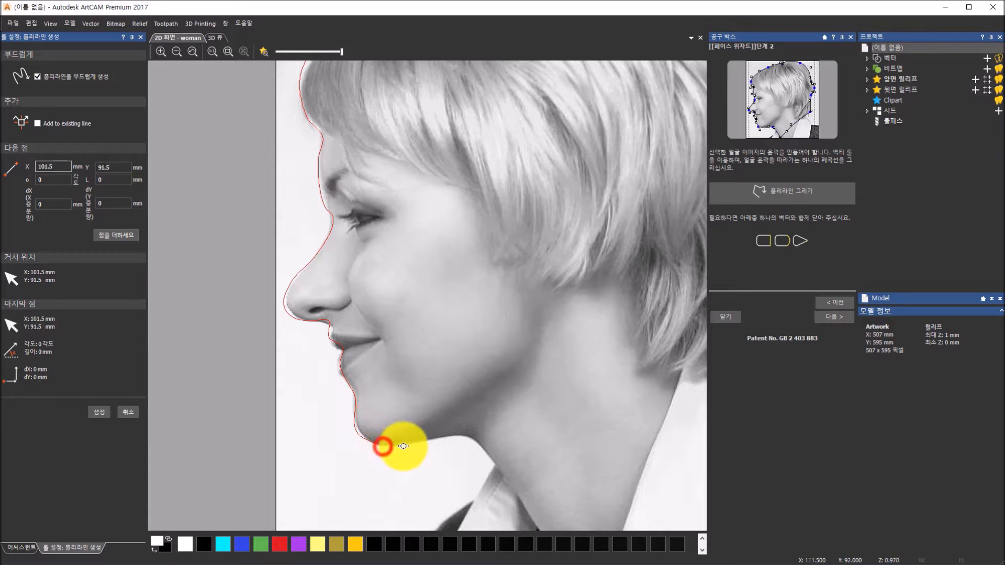
left_click(430, 439)
left_click(462, 436)
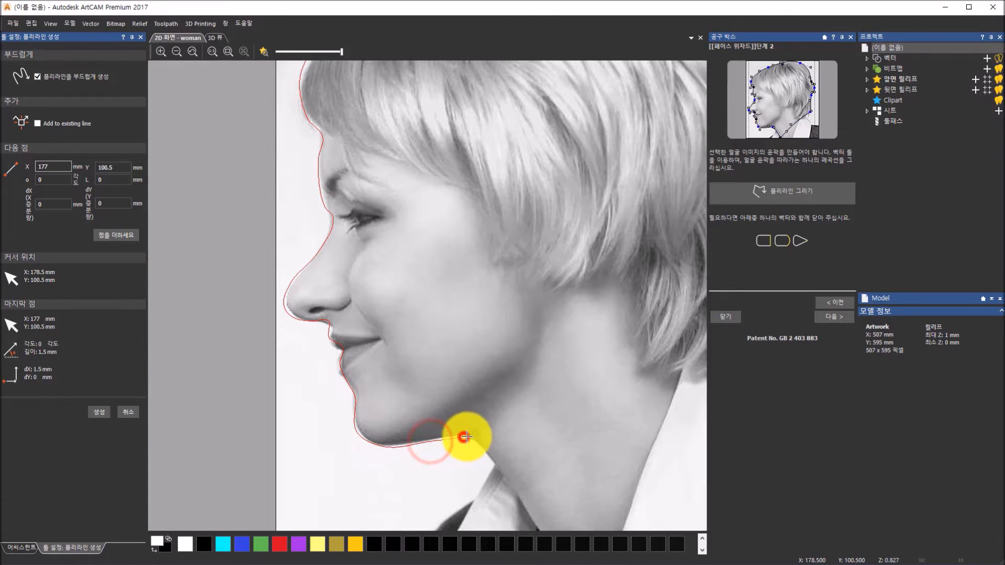
left_click(485, 452)
- Extend the smooth outline down the front of the neck to the photo's lower edge
scroll(485, 451, "down", 5)
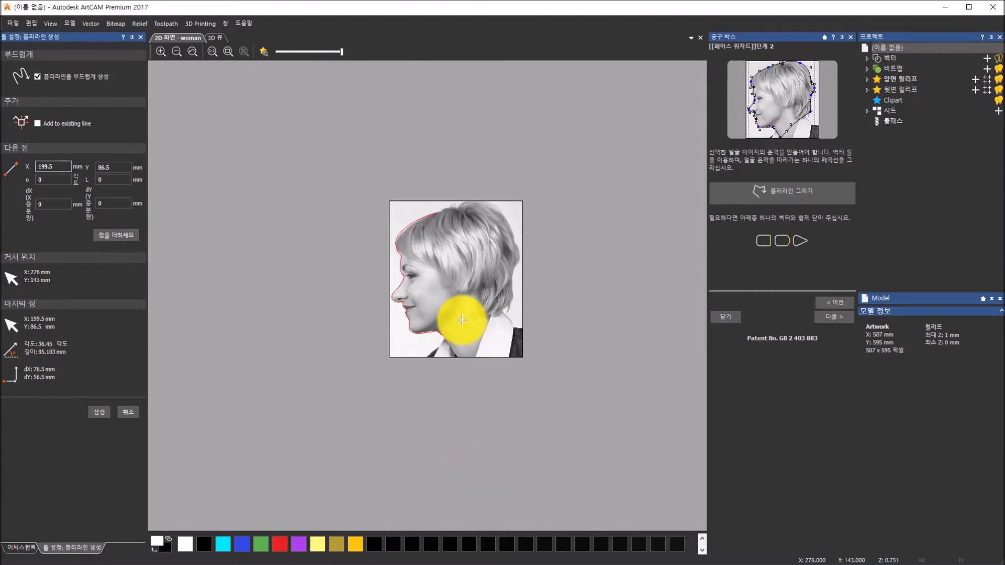
scroll(455, 338, "down", 2)
scroll(453, 337, "up", 4)
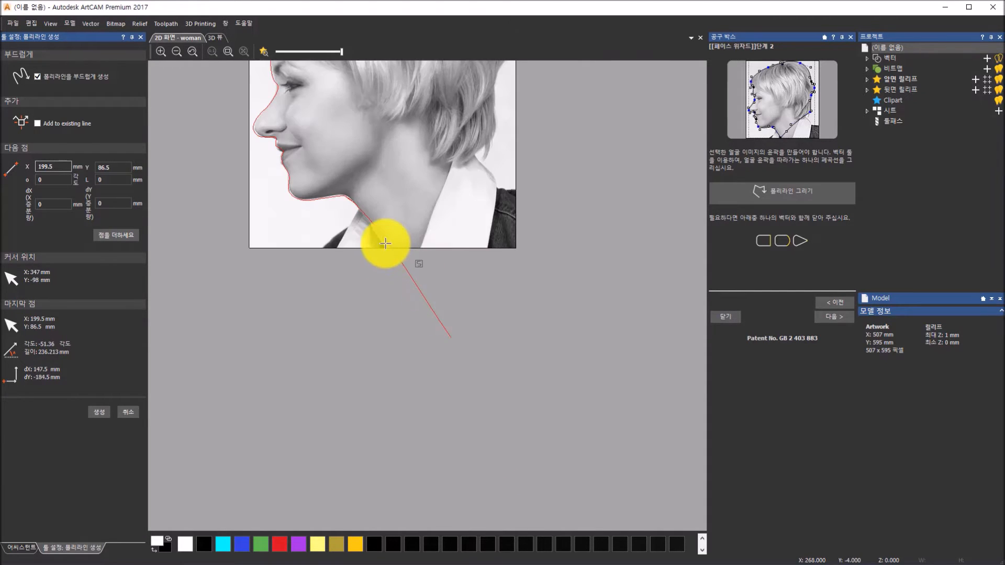
left_click(384, 248)
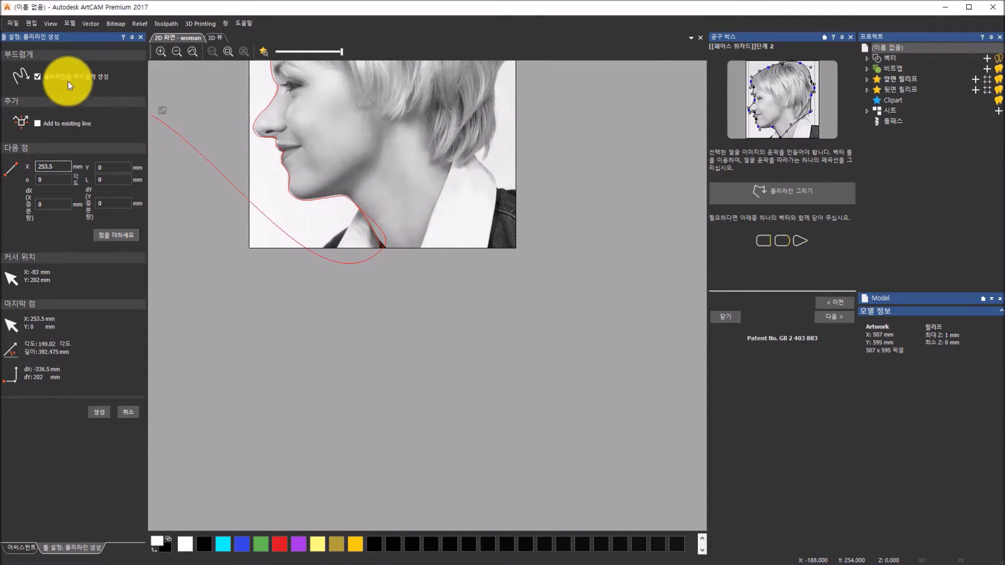
- Turn off polyline smoothing and add a straight segment from the neck base to the lower back of the hair
left_click(55, 74)
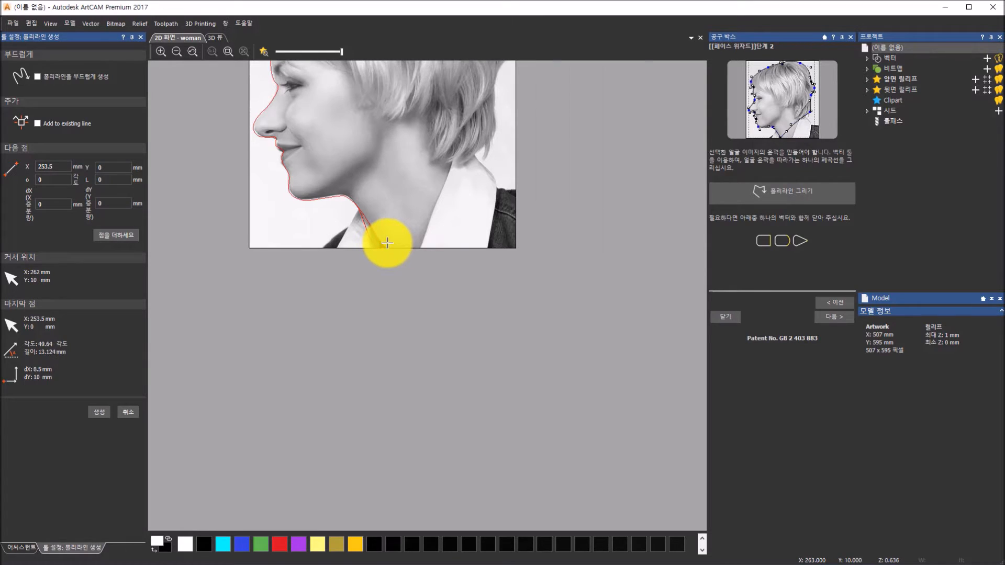
scroll(387, 242, "up", 3)
left_click(378, 263)
scroll(518, 151, "down", 5)
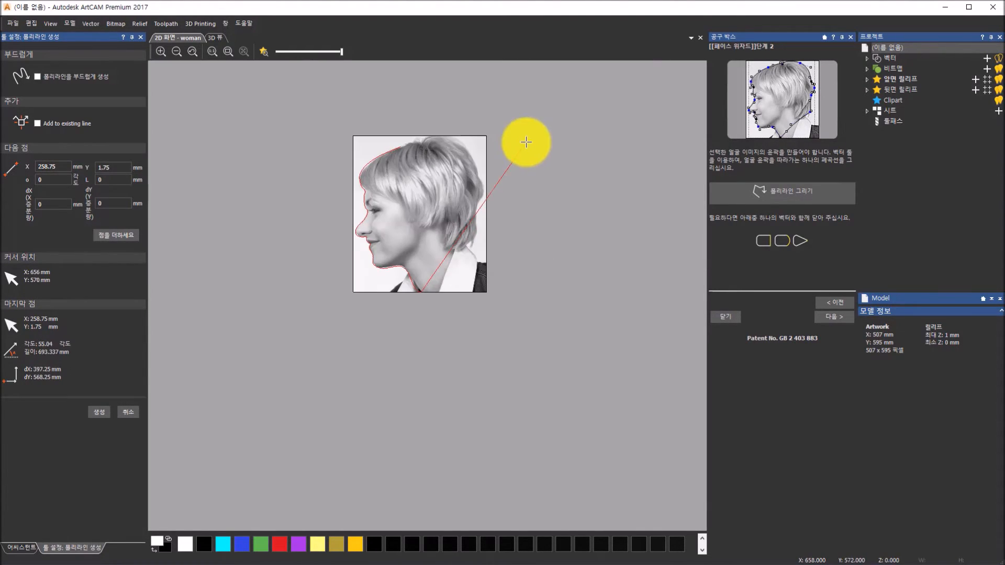
scroll(469, 236, "up", 3)
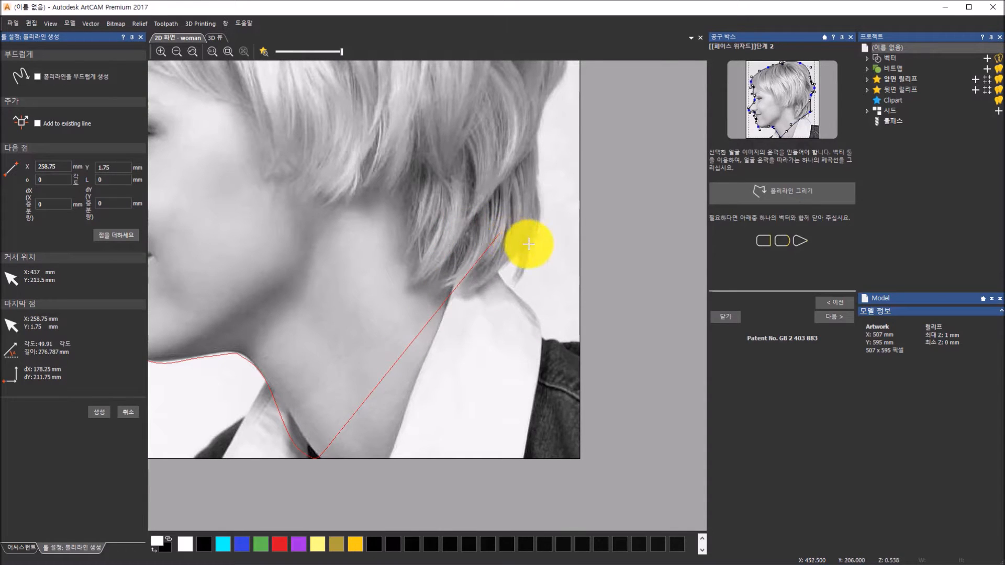
left_click(544, 230)
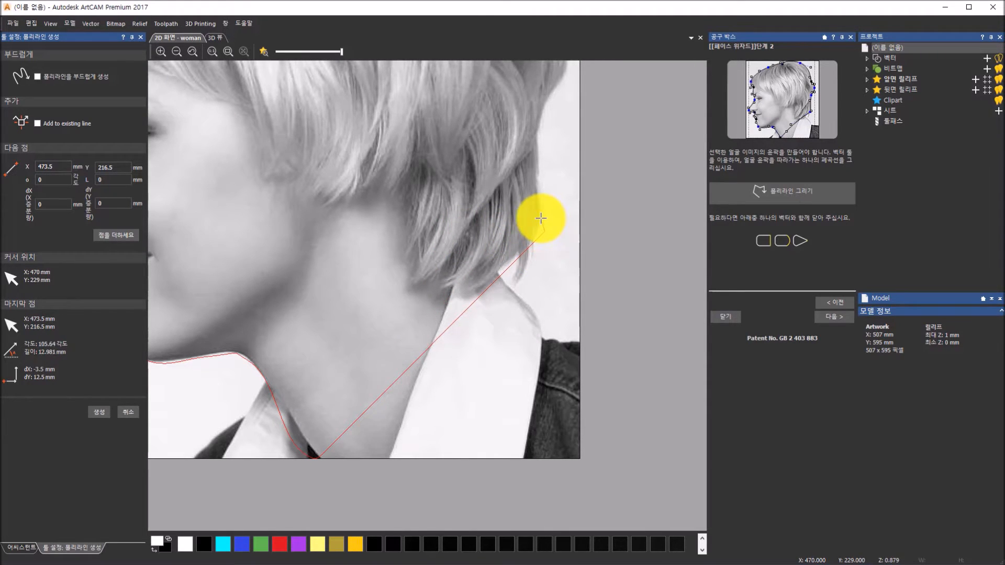
left_click(541, 218)
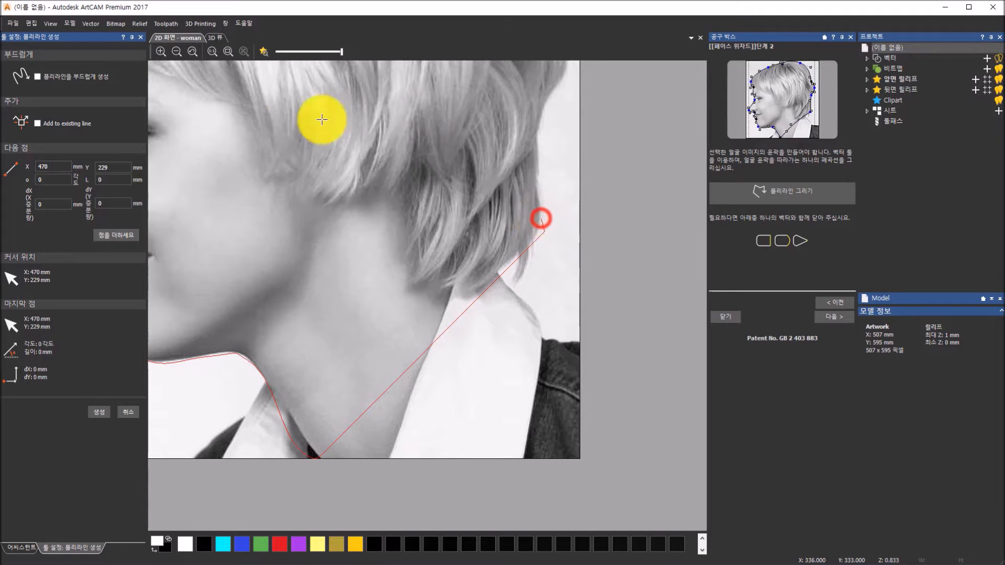
- Turn polyline smoothing back on and trace the back of the hair upward past its widest point
left_click(43, 76)
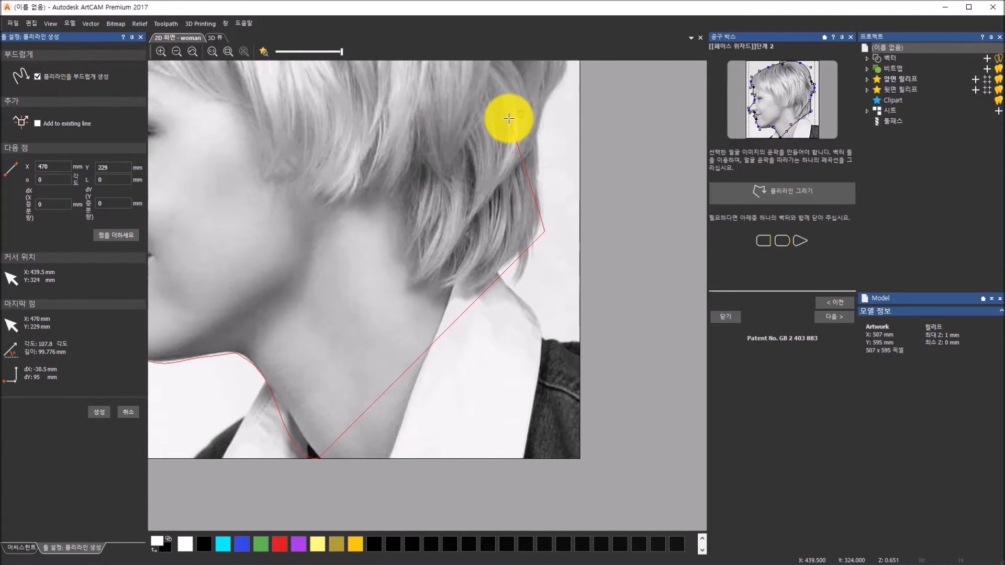
scroll(510, 120, "down", 1)
scroll(508, 122, "down", 1)
scroll(473, 188, "up", 1)
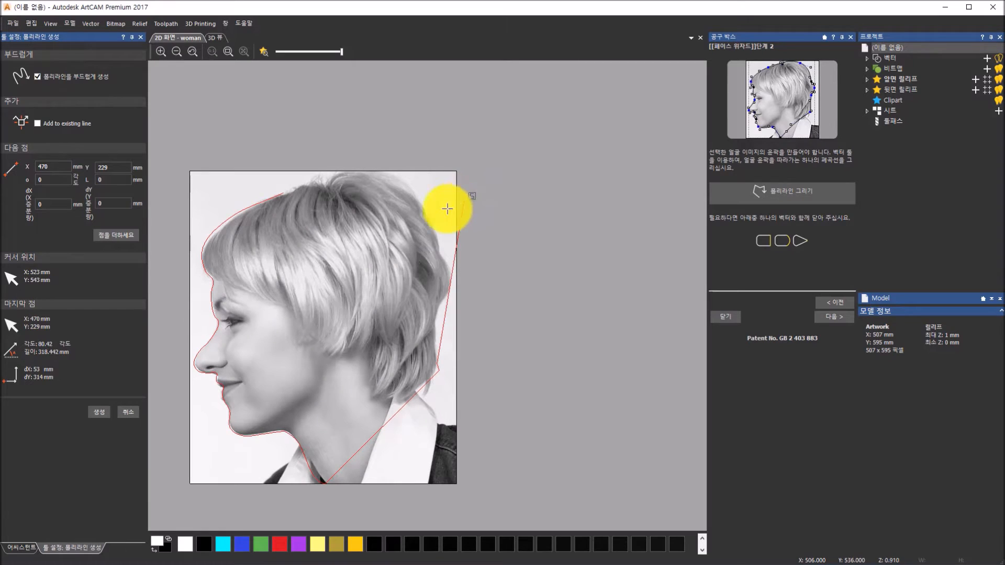
left_click(434, 322)
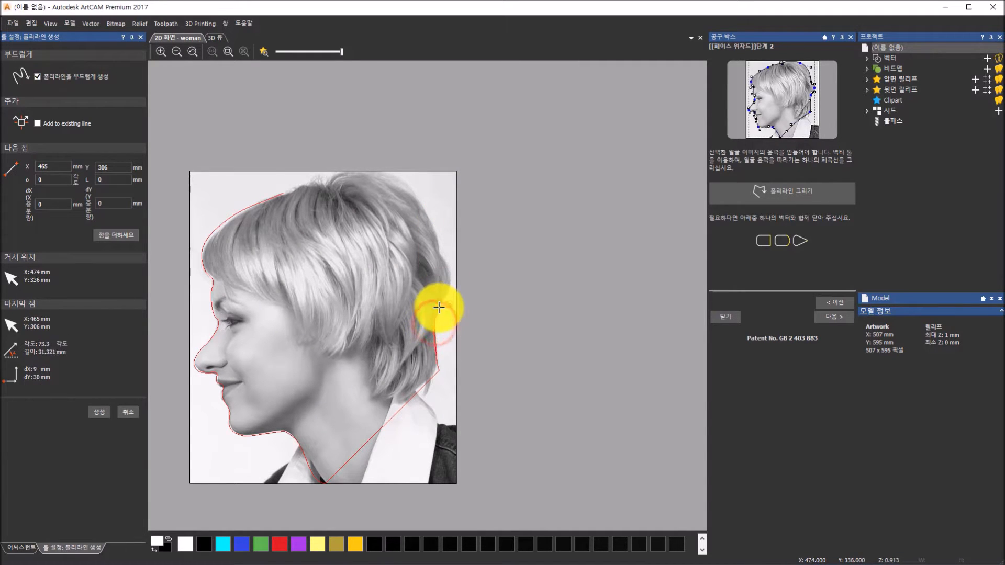
left_click(437, 303)
left_click(450, 287)
left_click(448, 262)
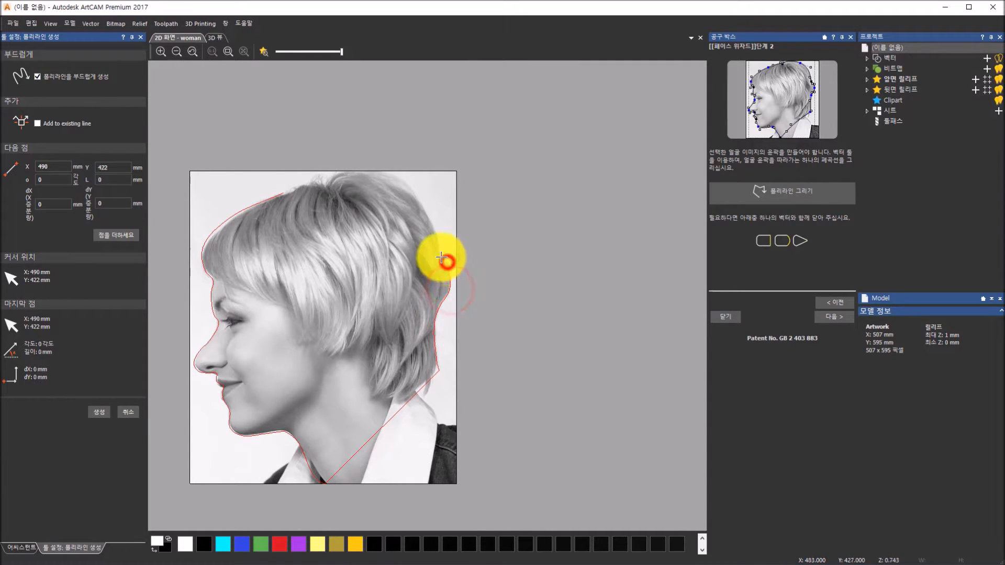
left_click(437, 251)
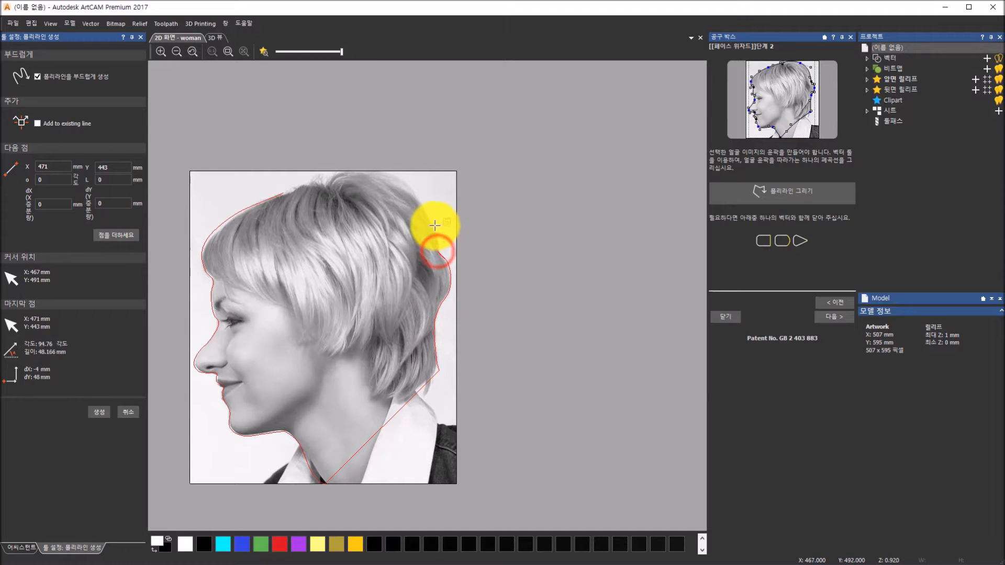
- Trace the outline over the upper back and crown of the head, and close the polyline at its start point
left_click(426, 209)
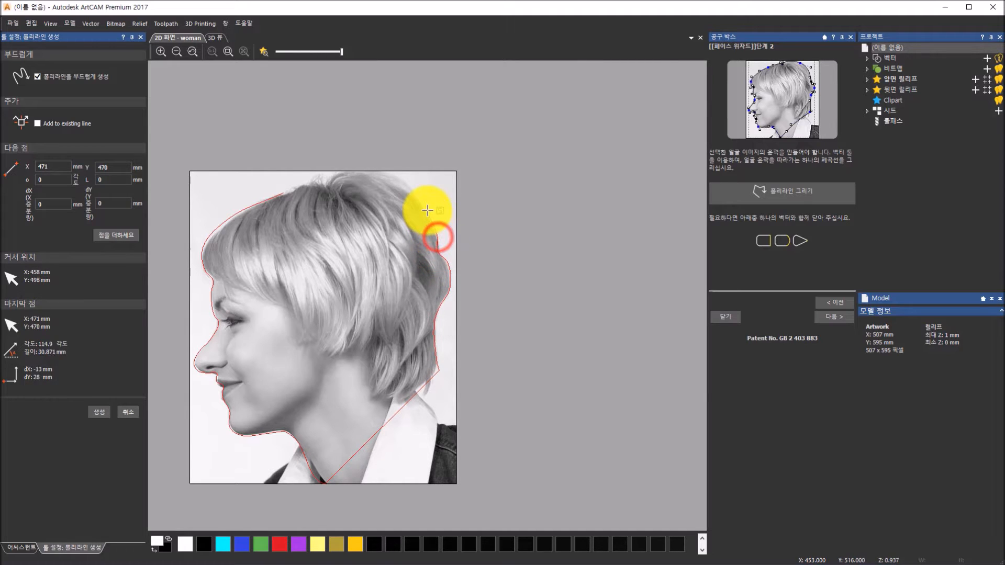
left_click(396, 179)
left_click(366, 171)
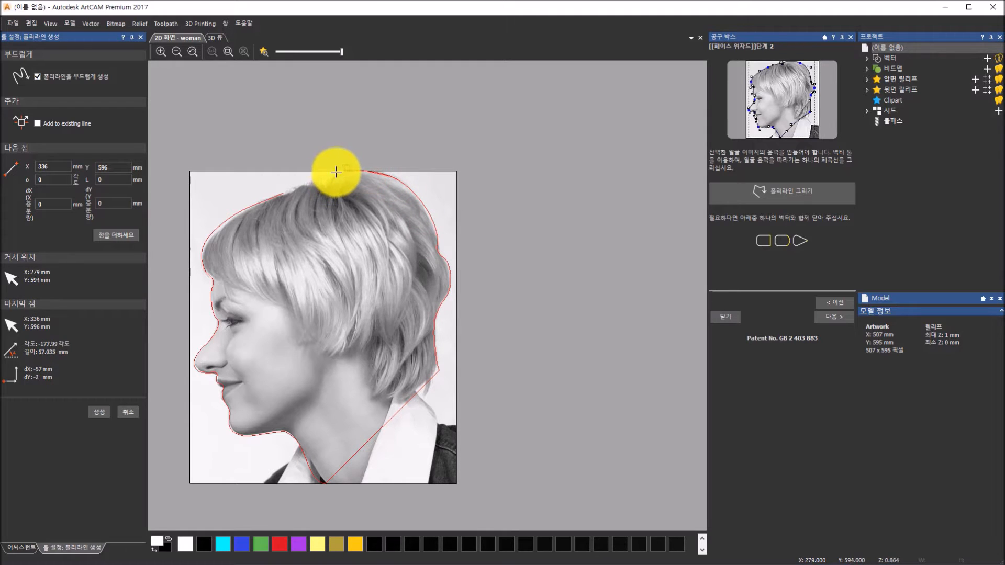
left_click(330, 177)
double_click(282, 192)
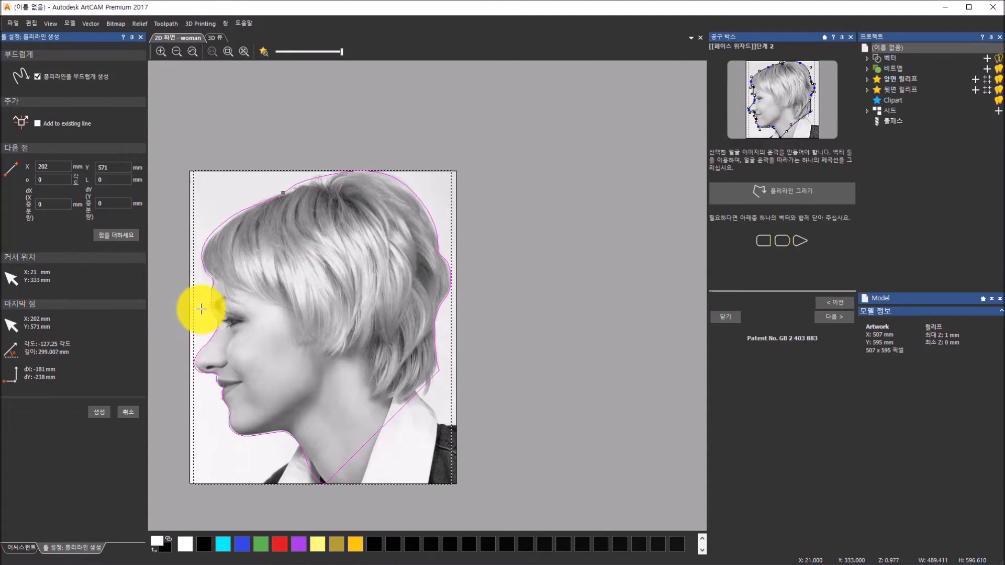
- Finish the polyline command and open the closed head outline for node editing
scroll(202, 307, "up", 3)
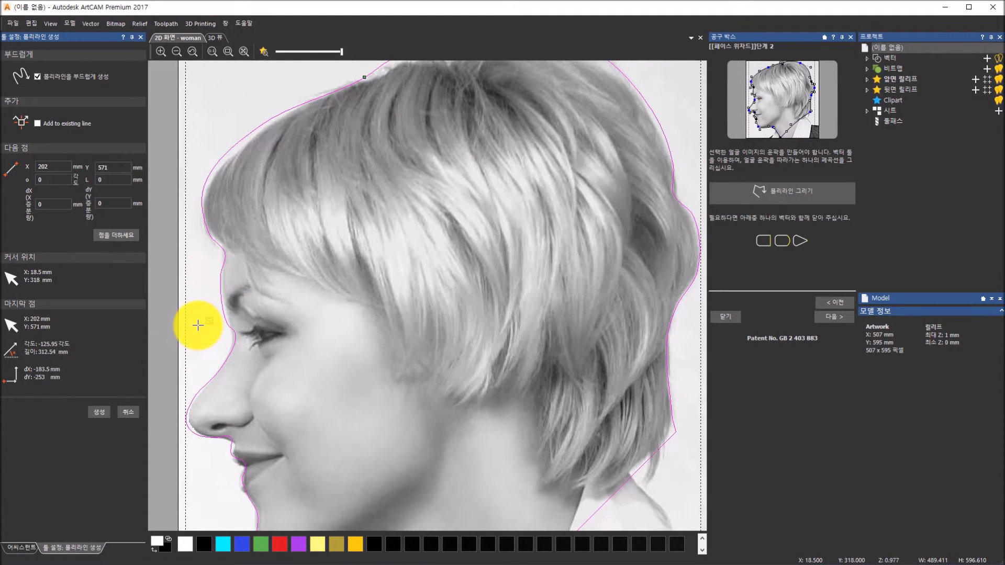
left_click(130, 413)
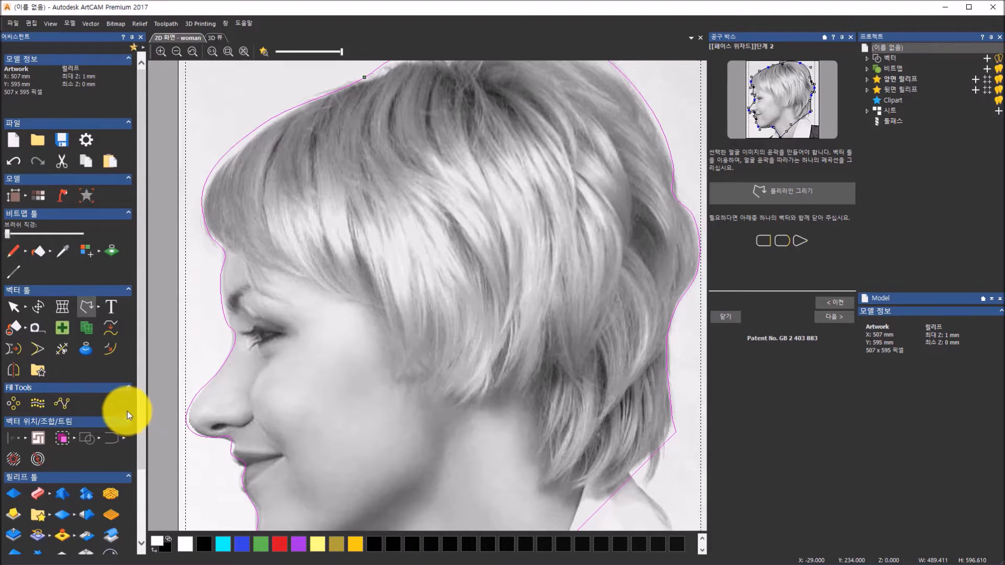
left_click(23, 308)
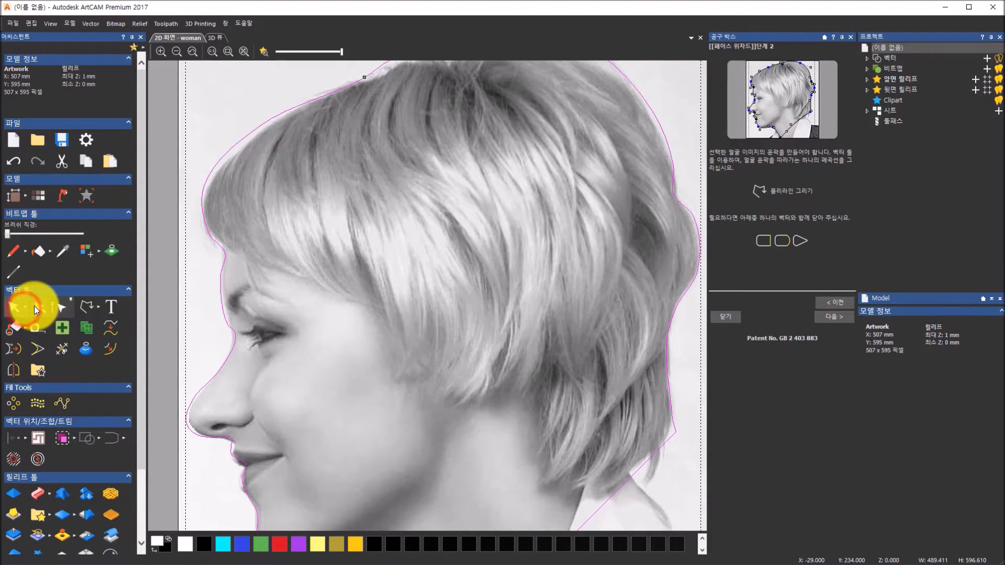
left_click(55, 306)
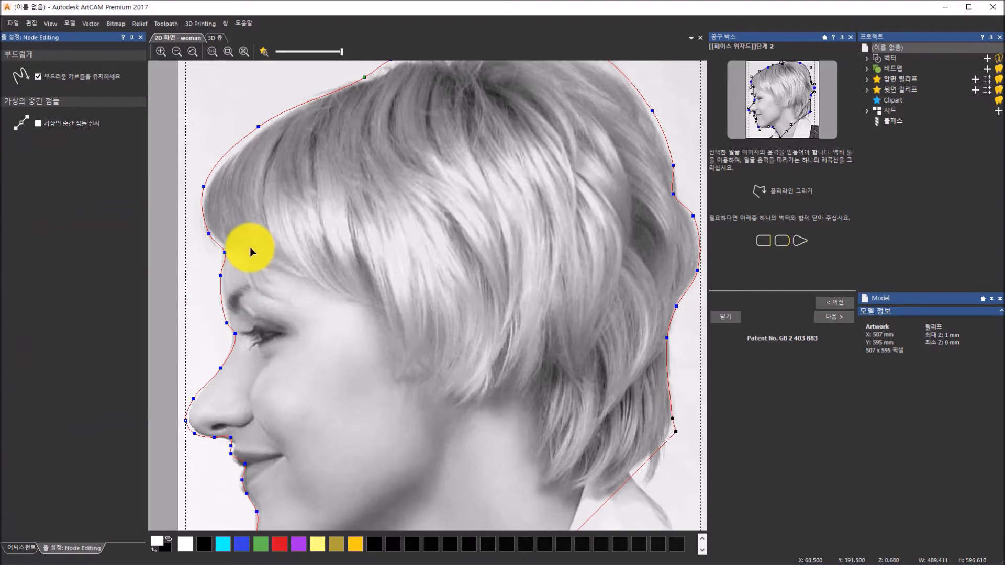
- Move the outline nodes at the front fringe and upper head slightly inward onto the hair edge
scroll(274, 195, "down", 1)
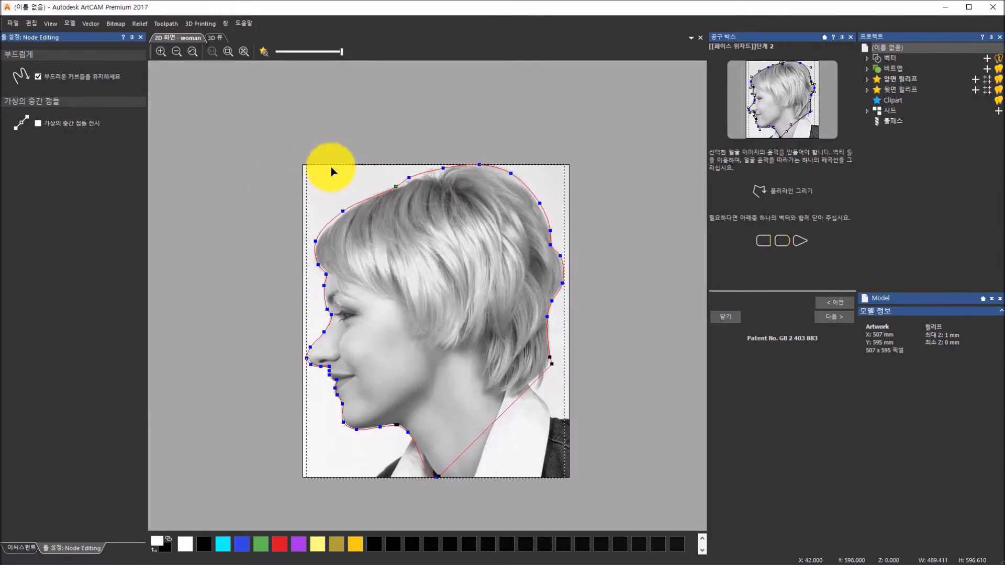
left_click(315, 242)
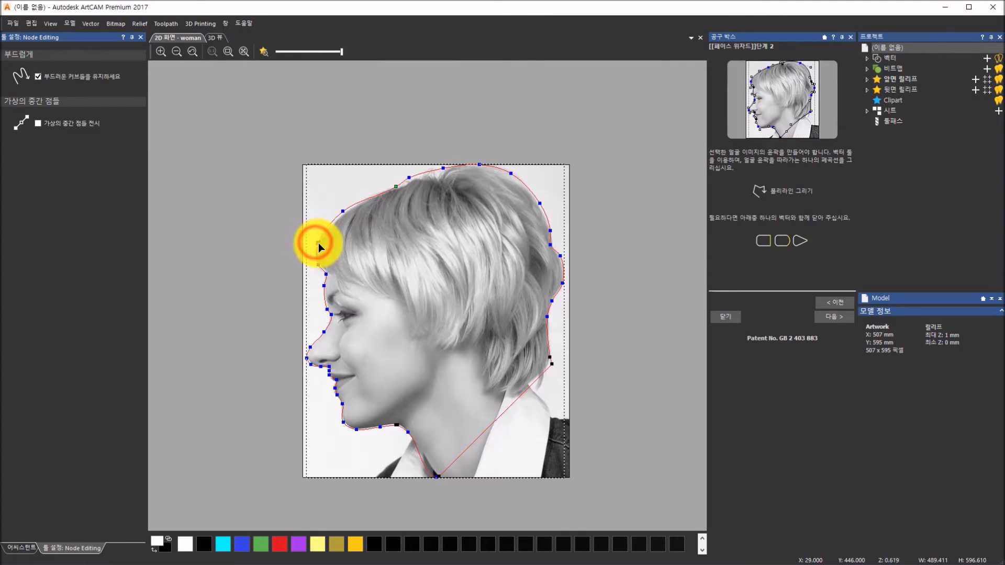
left_click(343, 211)
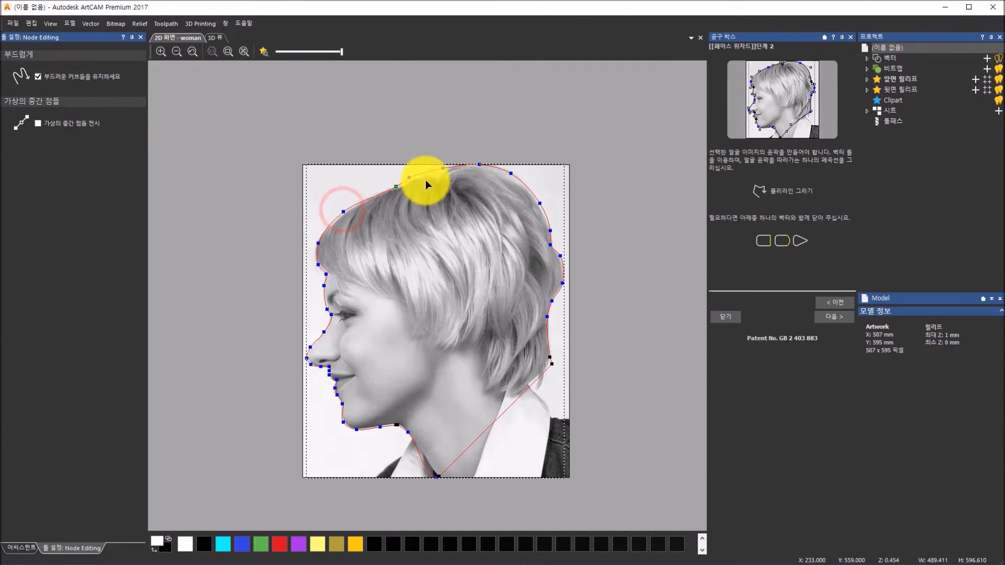
left_click(409, 178)
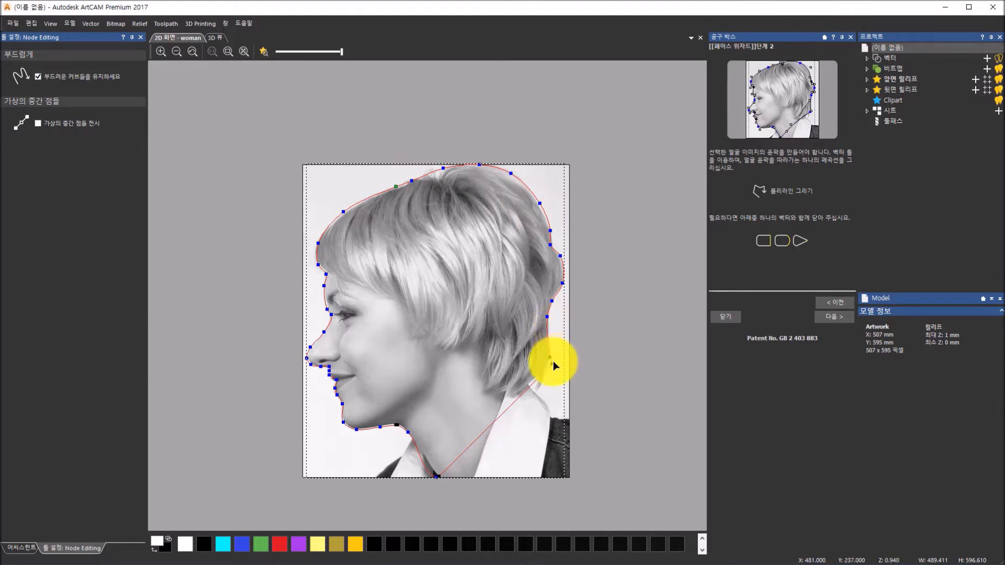
- Delete the surplus outline node on the forehead, just below the hairline
scroll(310, 304, "up", 5)
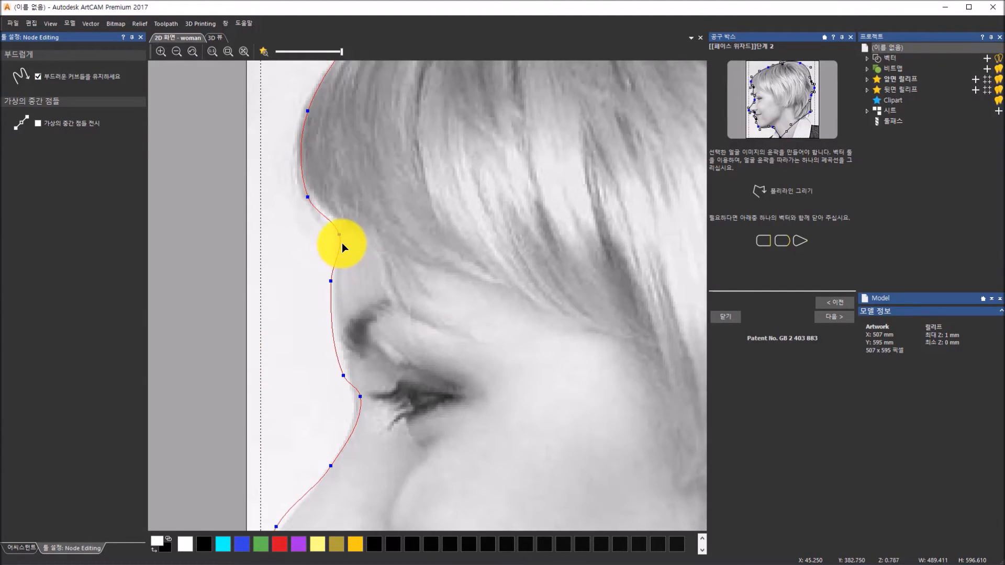
right_click(331, 281)
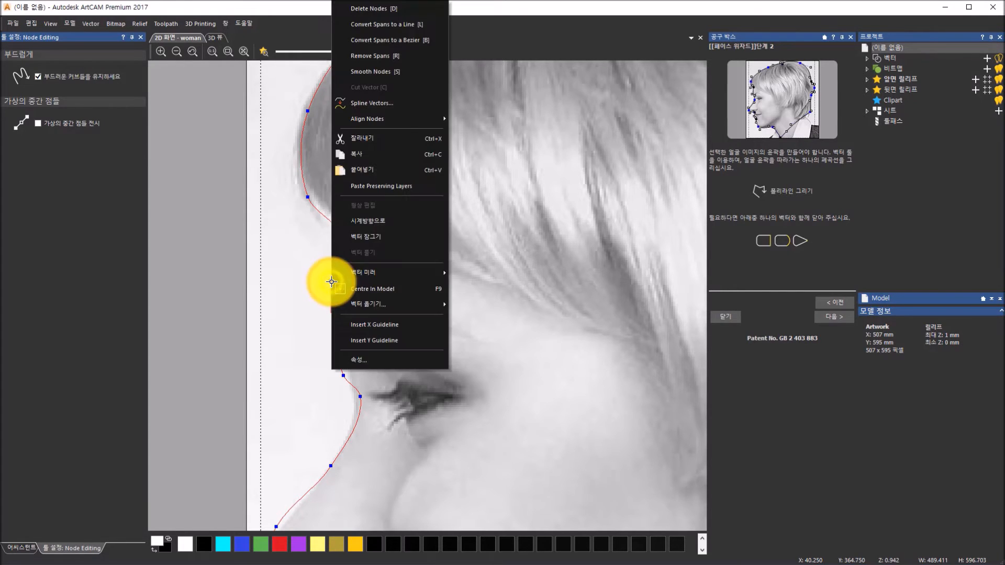
left_click(397, 8)
- Try to fit the forehead curve by moving the brow node inward and the hairline node down and outward
scroll(380, 361, "down", 3)
scroll(386, 330, "up", 5)
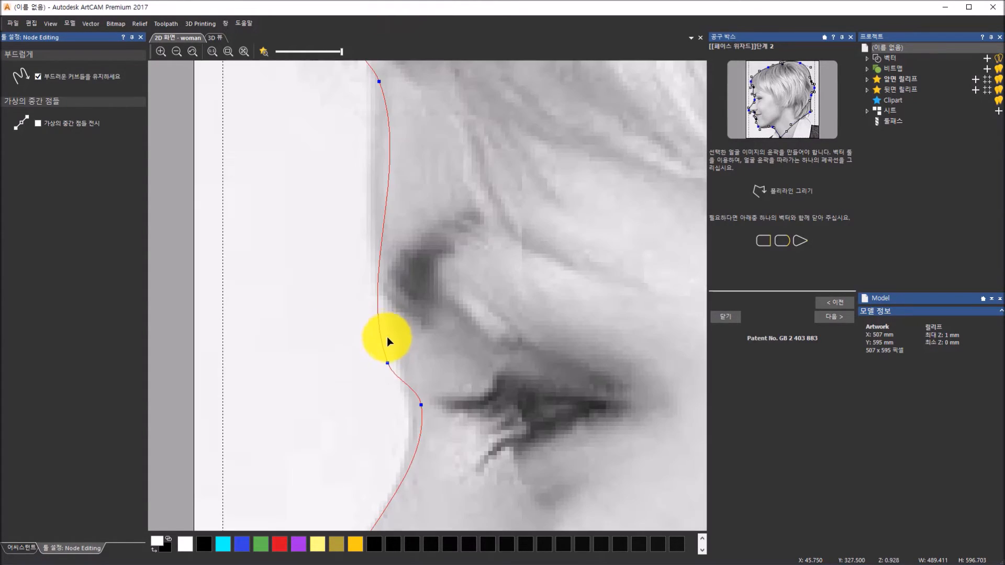
left_click_drag(387, 362, 398, 339)
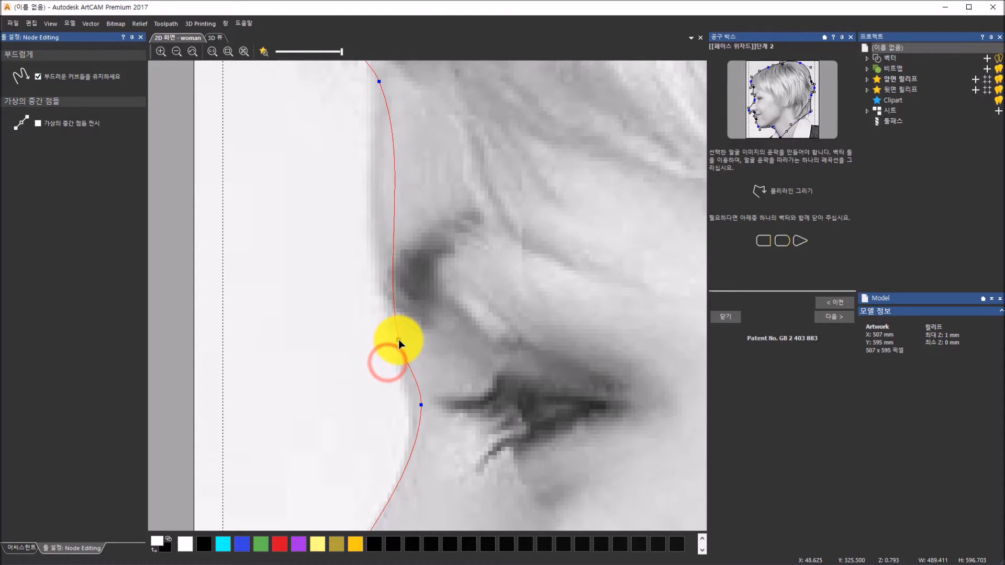
left_click_drag(378, 84, 354, 149)
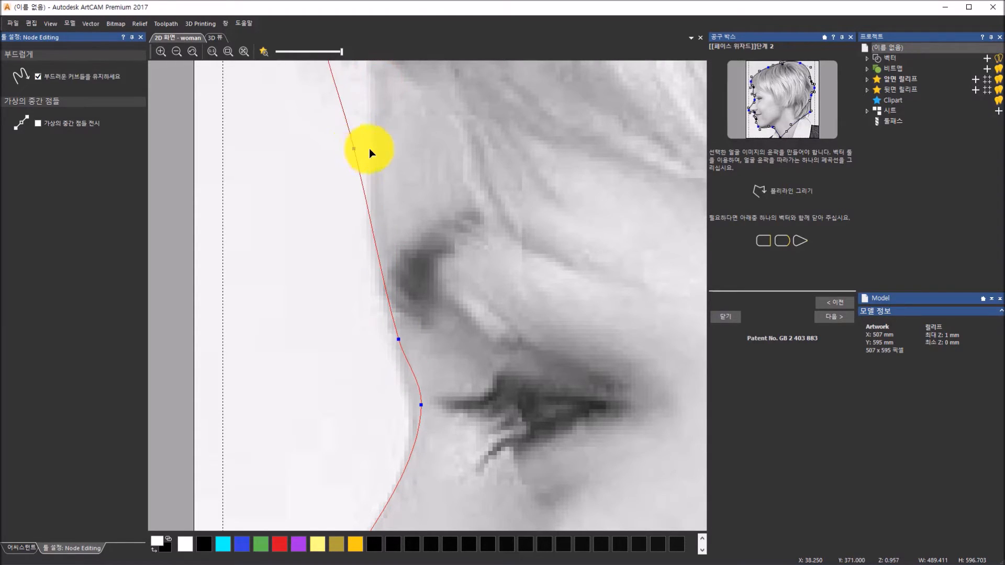
- Delete the outline node between the brow and the nose bridge
scroll(372, 163, "down", 3)
scroll(408, 279, "up", 4)
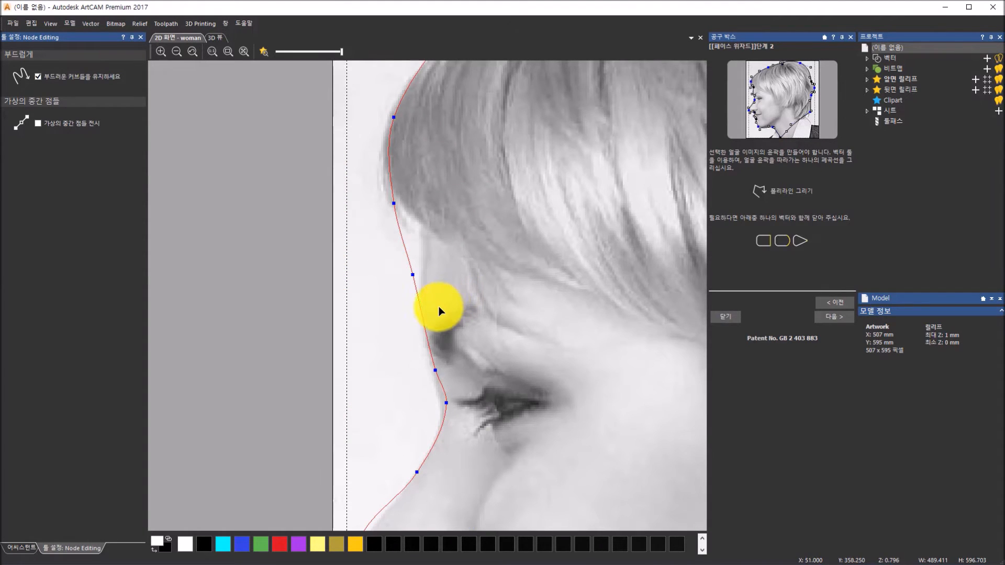
right_click(432, 366)
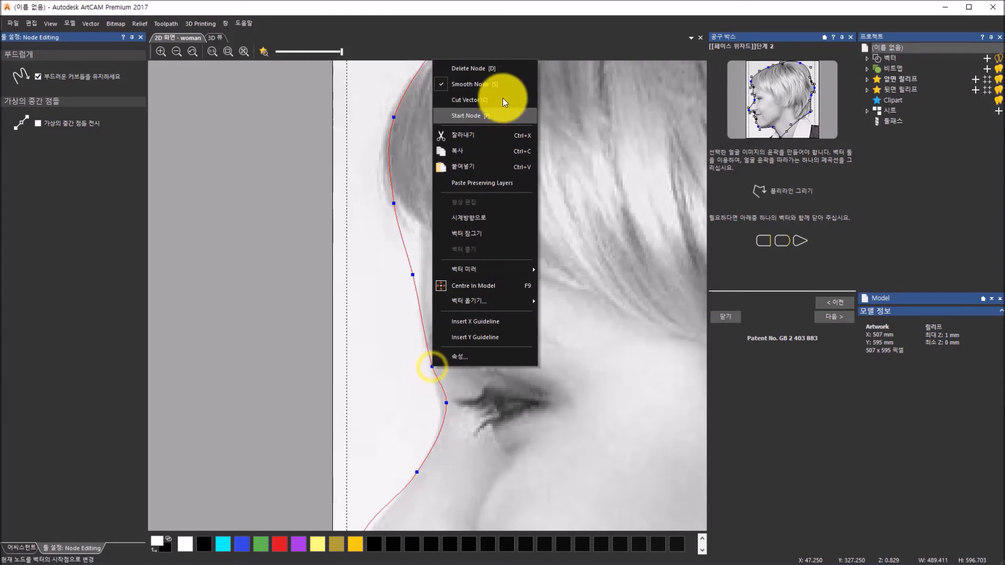
left_click(500, 67)
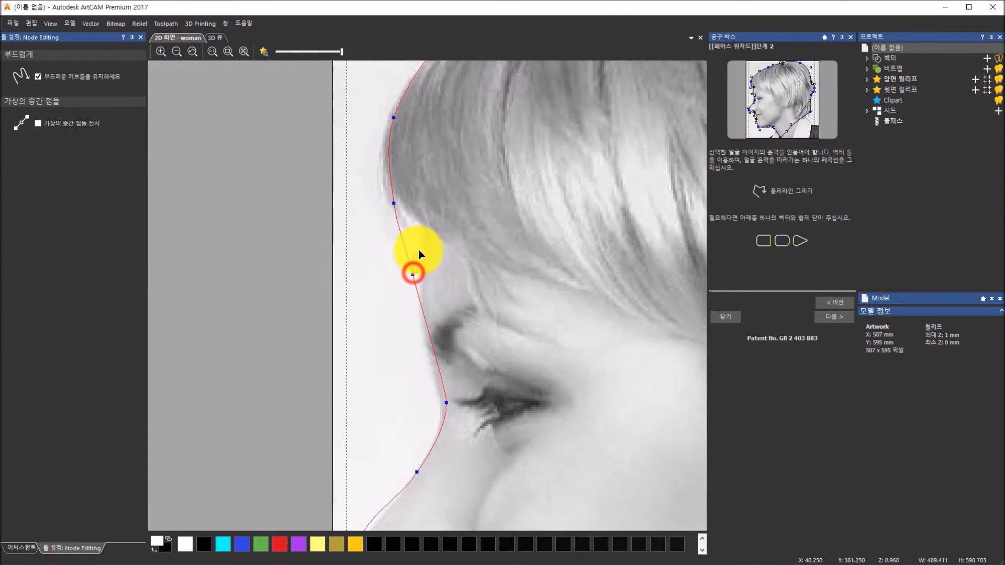
- Reposition the hairline, brow and nose-bridge nodes so the outline follows the forehead down to the nose bridge
left_click(412, 275)
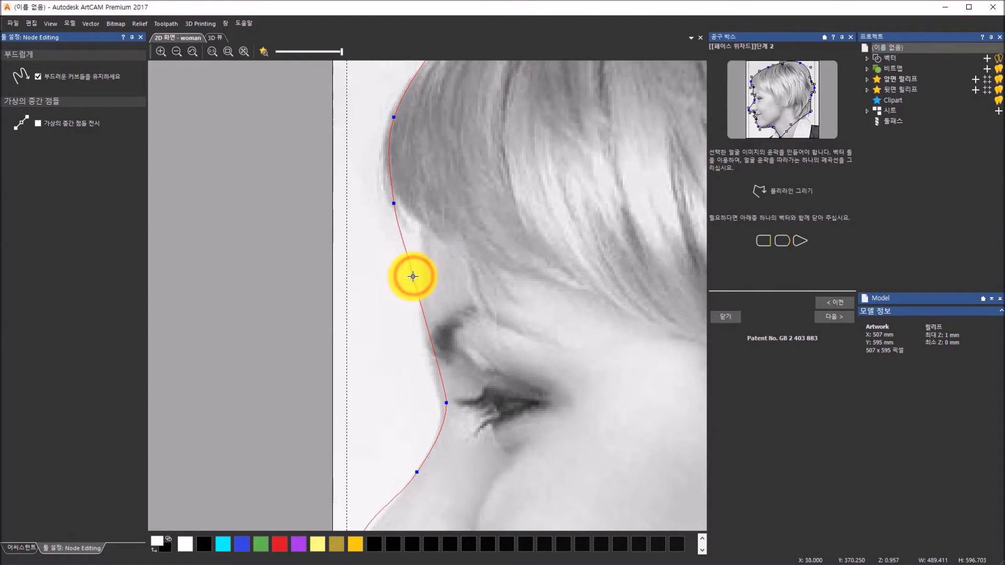
left_click_drag(412, 276, 419, 236)
left_click_drag(448, 402, 421, 311)
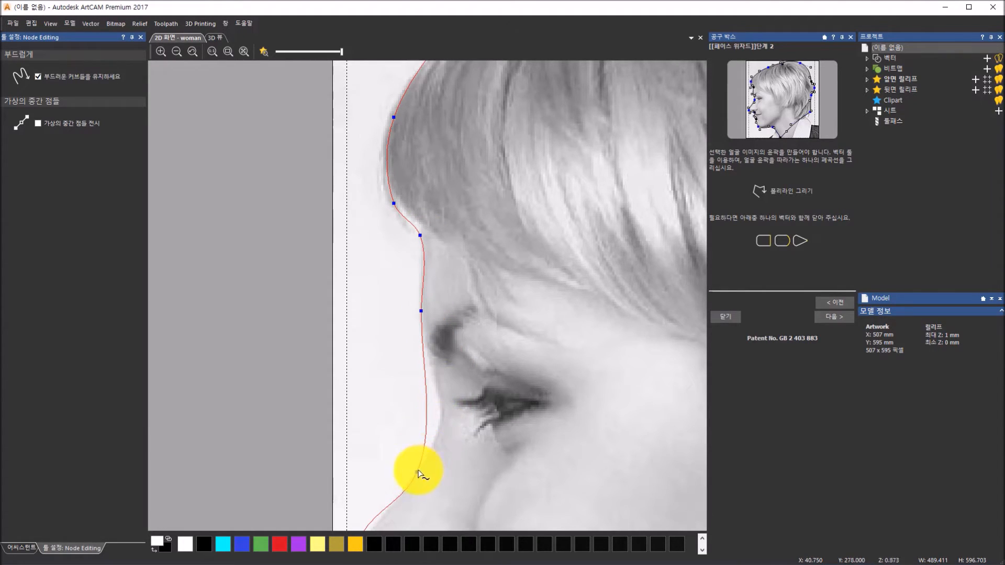
left_click_drag(418, 472, 438, 423)
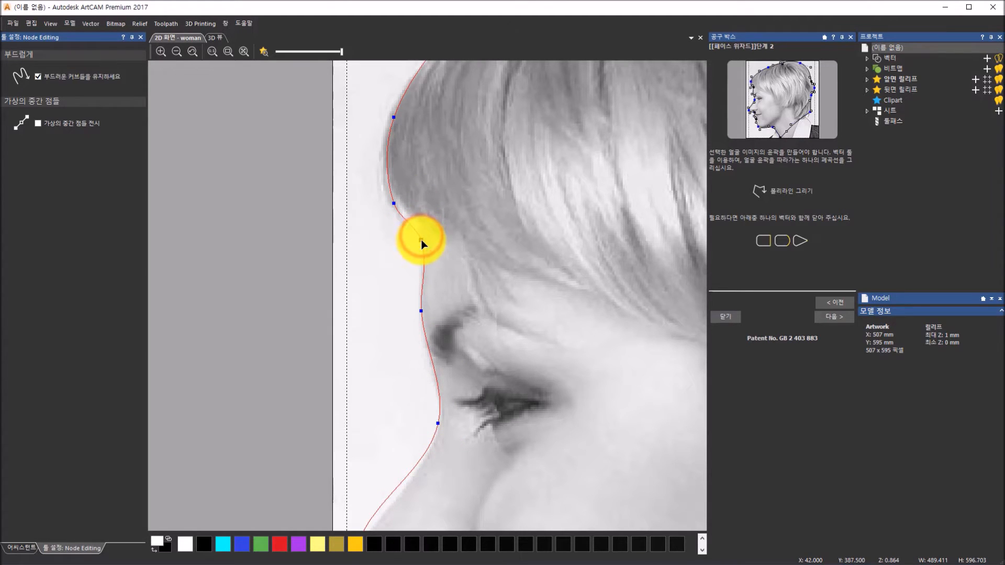
- Move the nodes on the nose ridge, tip and underside of the tip onto the nose contour
scroll(421, 243, "down", 3)
scroll(431, 428, "up", 3)
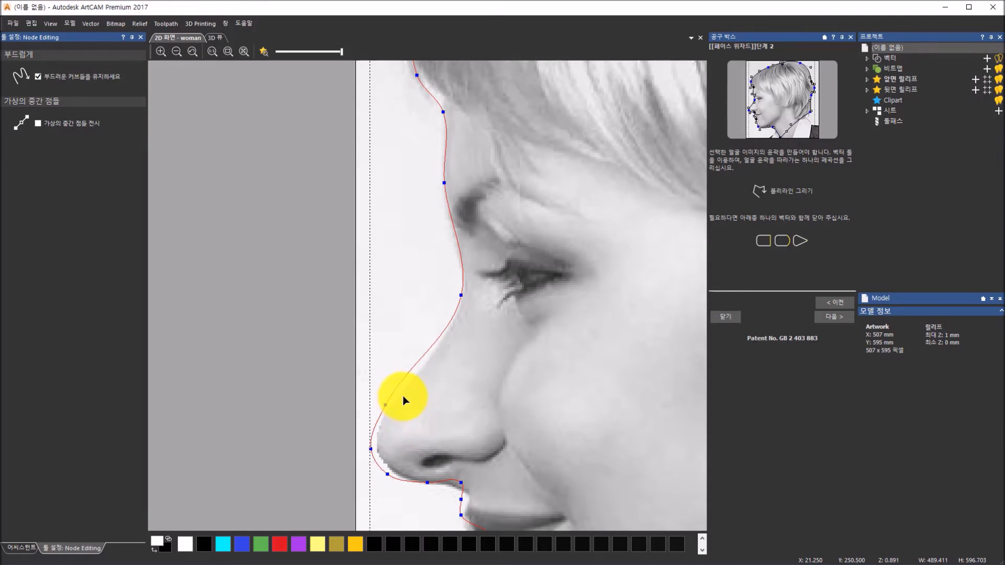
left_click_drag(387, 403, 401, 393)
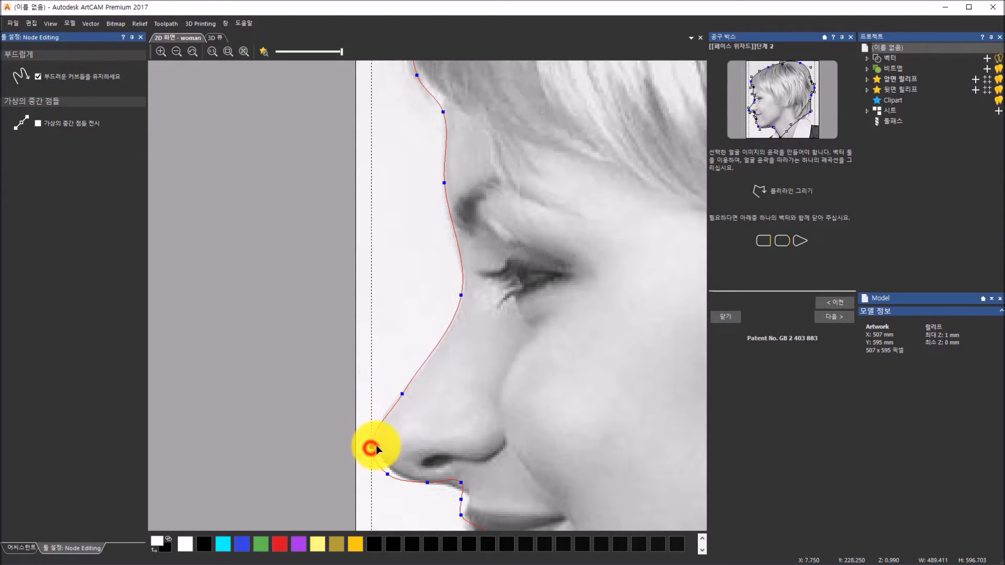
left_click(378, 429)
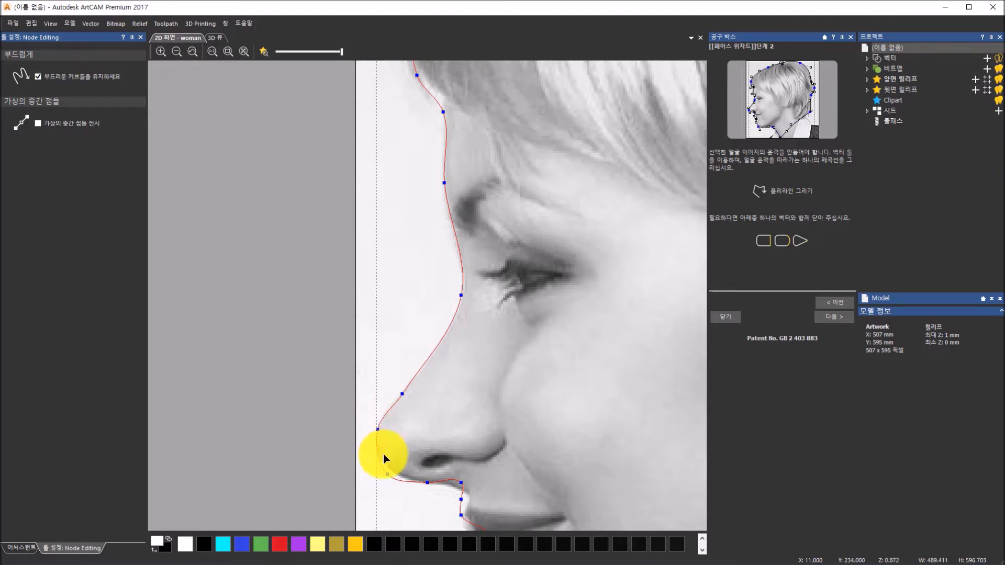
left_click_drag(386, 475, 390, 468)
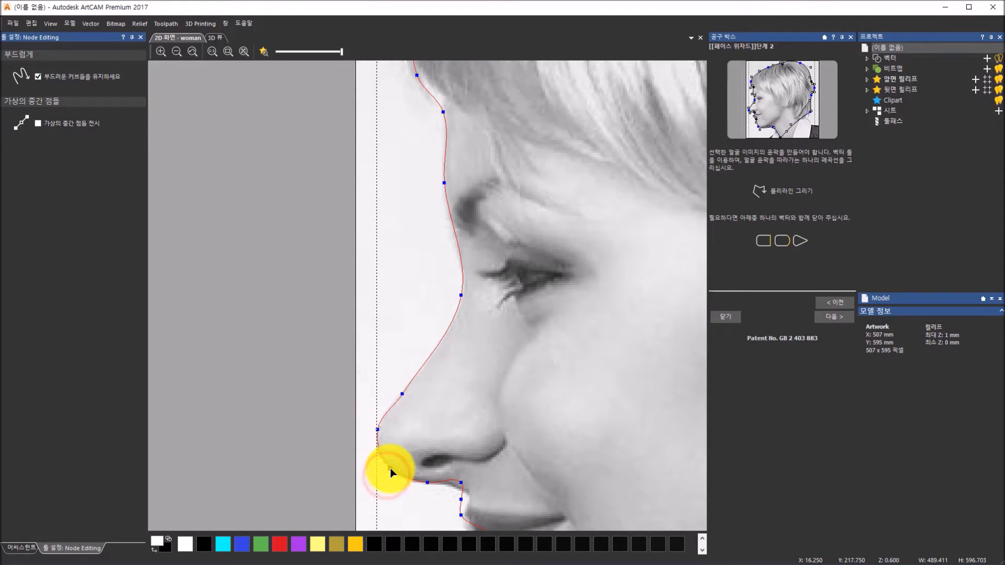
- Move the nodes below the nostril and around the lips so the outline follows the nose base and mouth
scroll(461, 487, "down", 1)
scroll(440, 398, "up", 1)
scroll(447, 386, "up", 2)
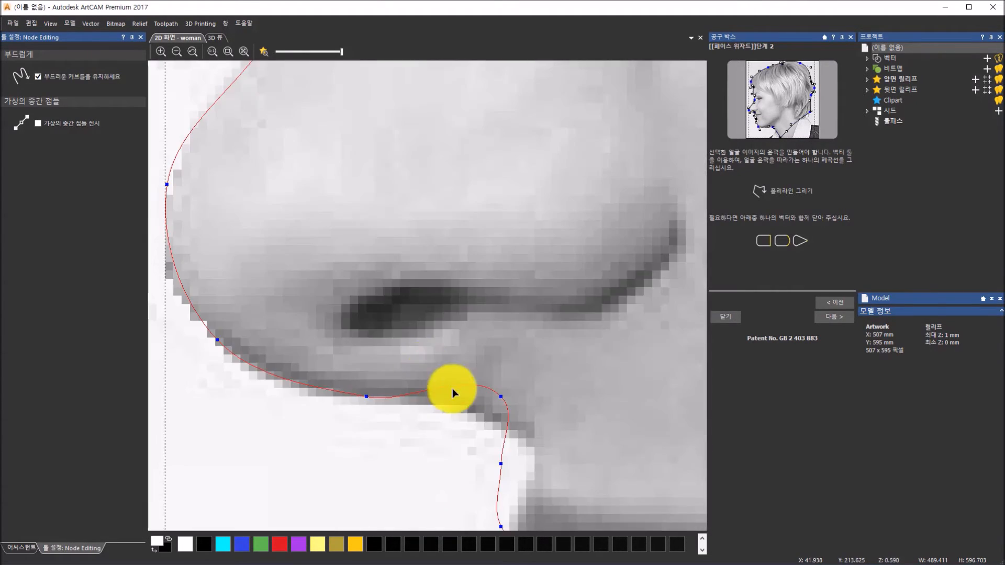
left_click_drag(497, 395, 495, 422)
scroll(507, 442, "down", 1)
left_click_drag(468, 380, 482, 379)
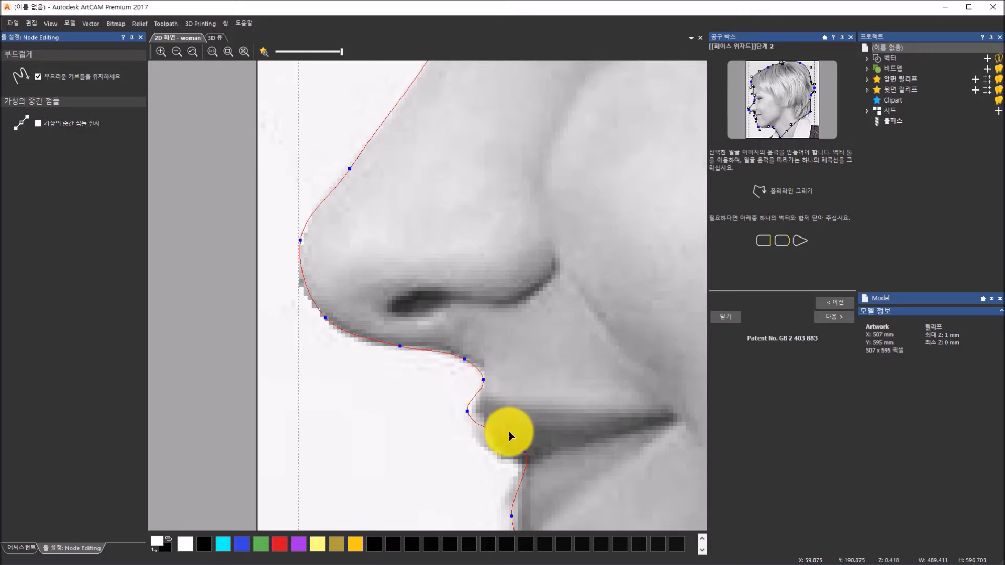
scroll(509, 434, "down", 1)
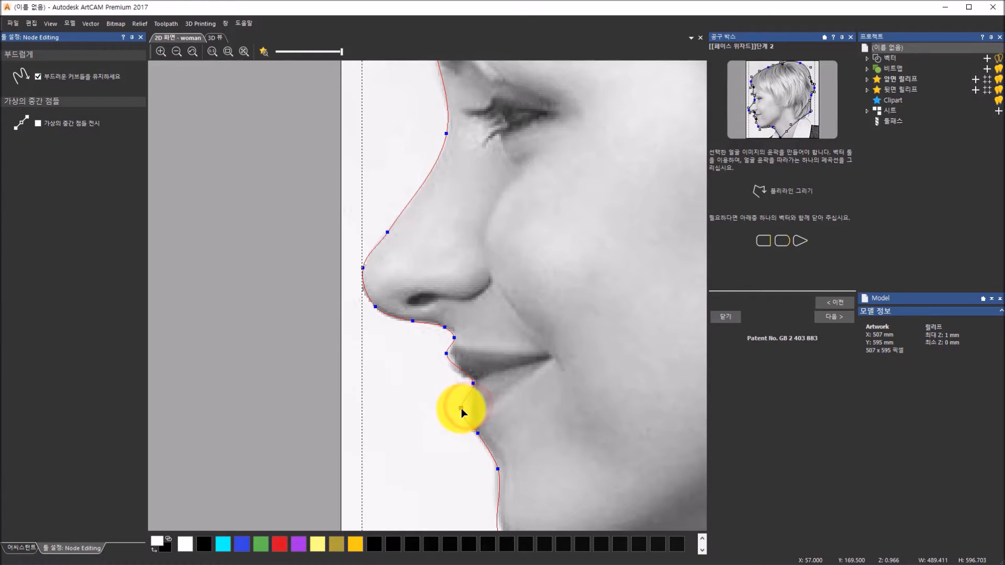
- Delete the extra node where the jaw meets the neck and make the remaining corner node there smooth
scroll(492, 424, "down", 1)
scroll(575, 423, "up", 1)
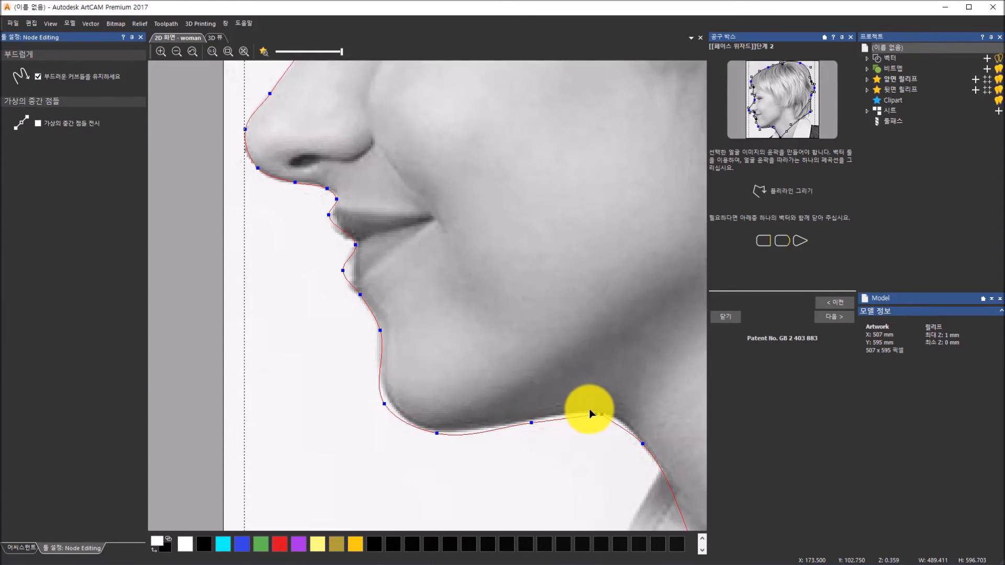
scroll(590, 414, "up", 1)
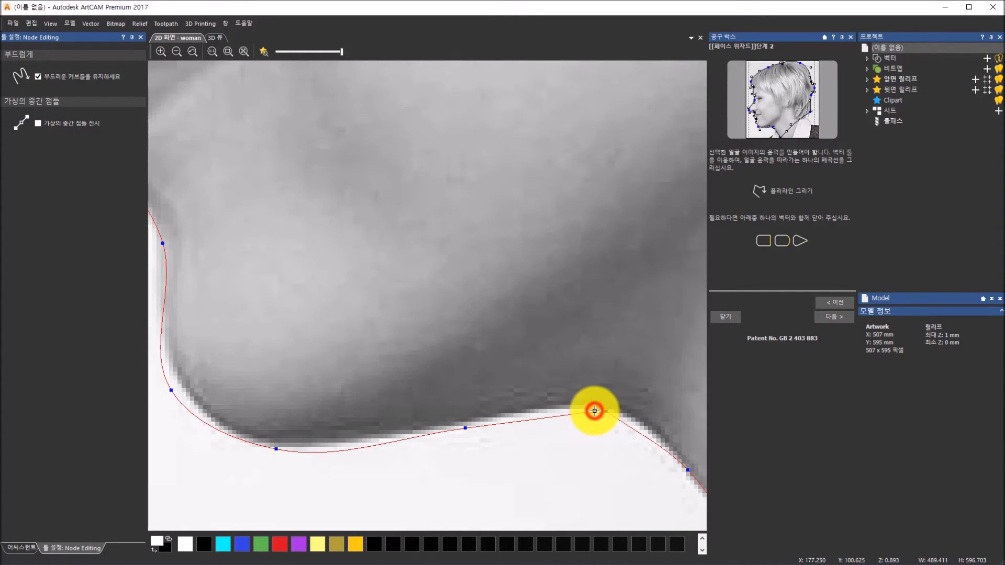
right_click(593, 411)
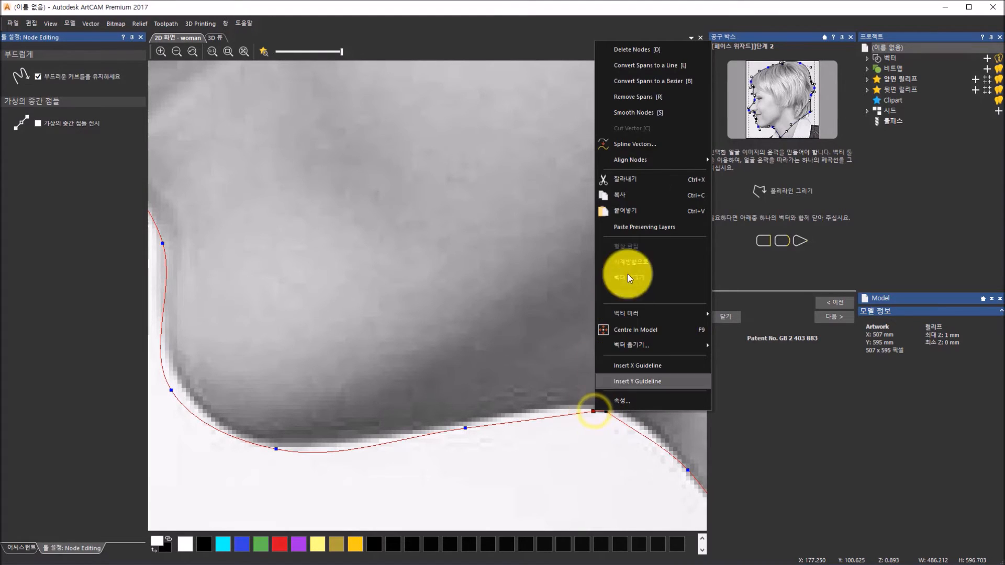
left_click(643, 49)
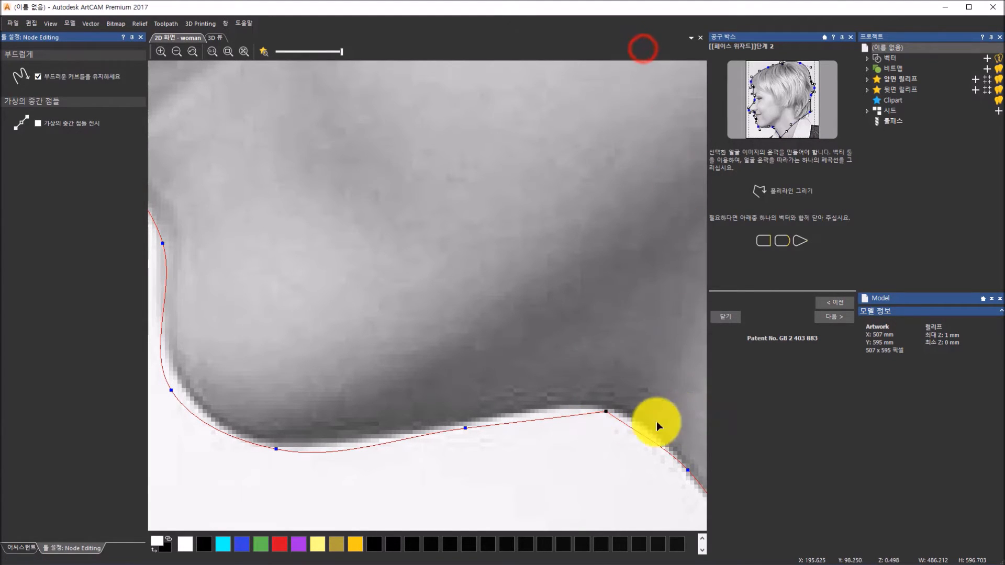
right_click(607, 412)
left_click(658, 129)
- Delete the surplus smooth node at the neck base on the photo's lower edge
scroll(611, 316, "down", 3)
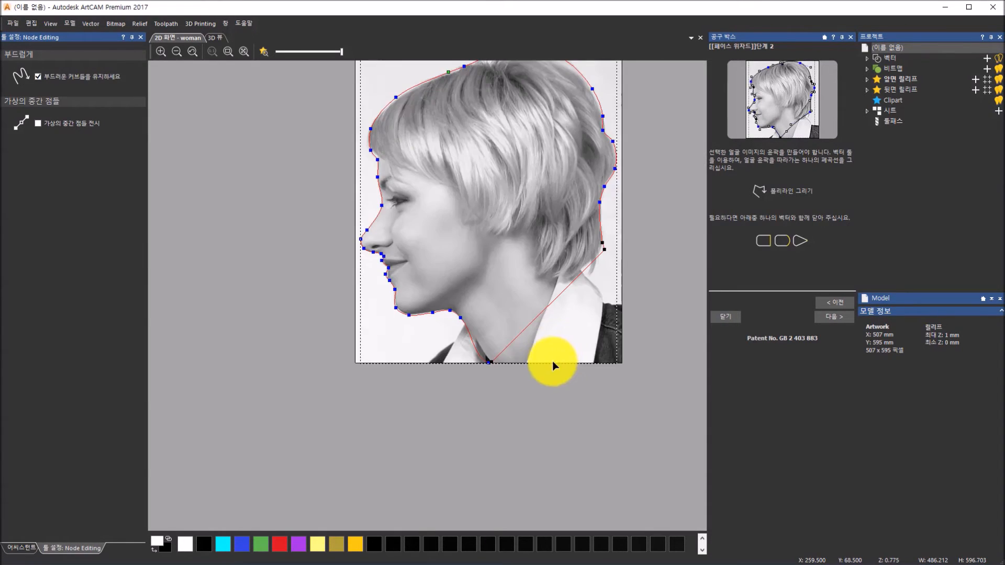
scroll(490, 369, "up", 5)
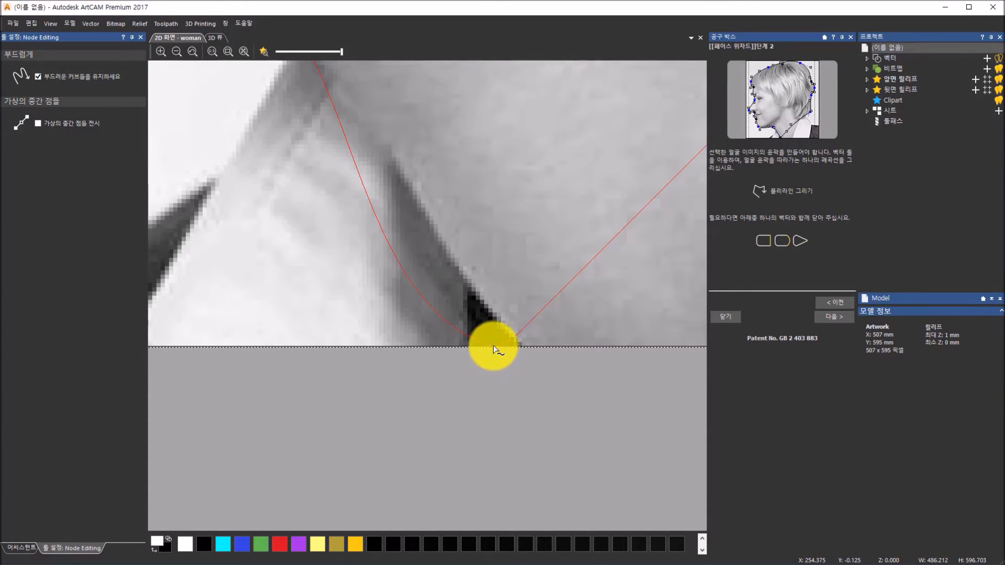
right_click(490, 345)
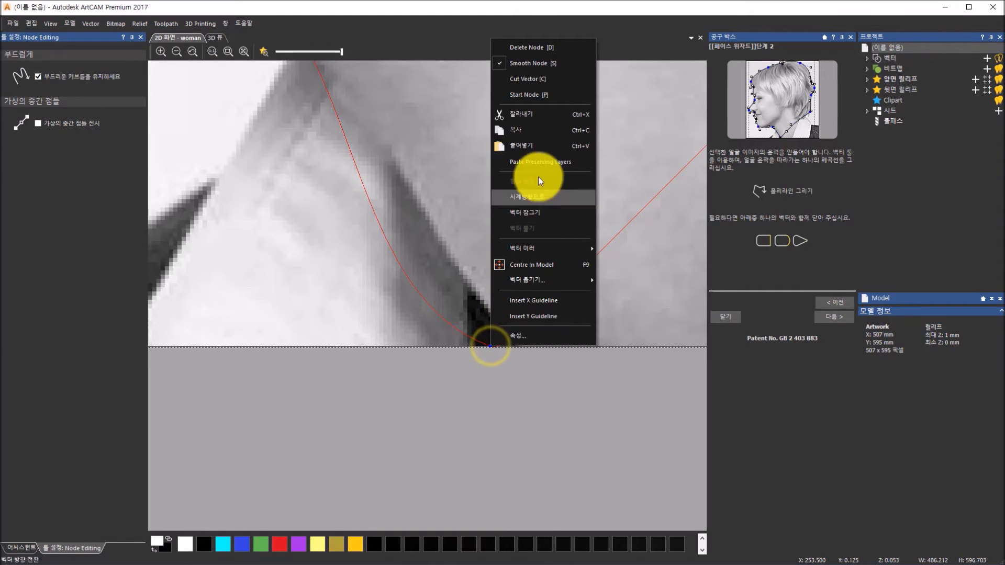
left_click(525, 49)
scroll(455, 230, "down", 2)
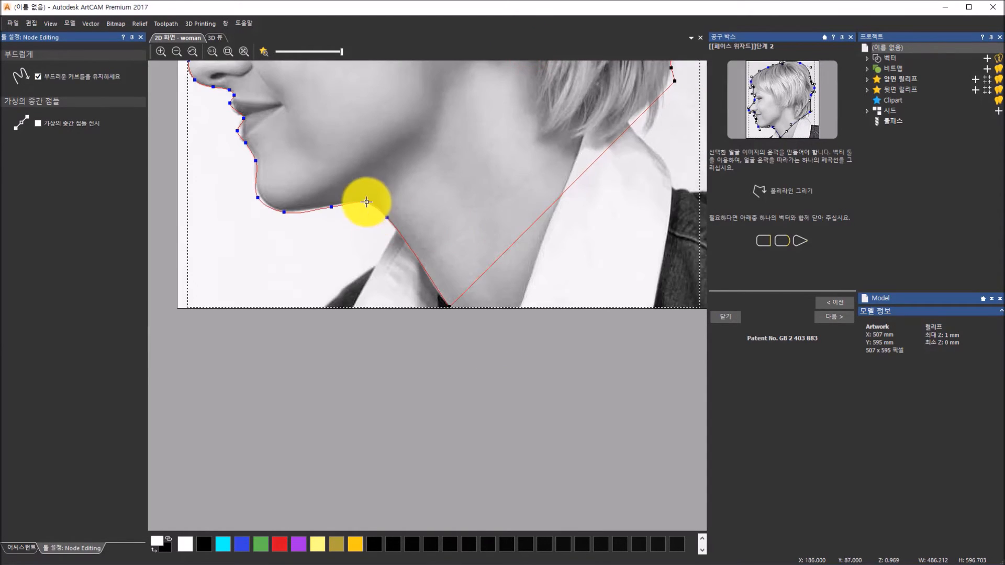
scroll(674, 89, "down", 2)
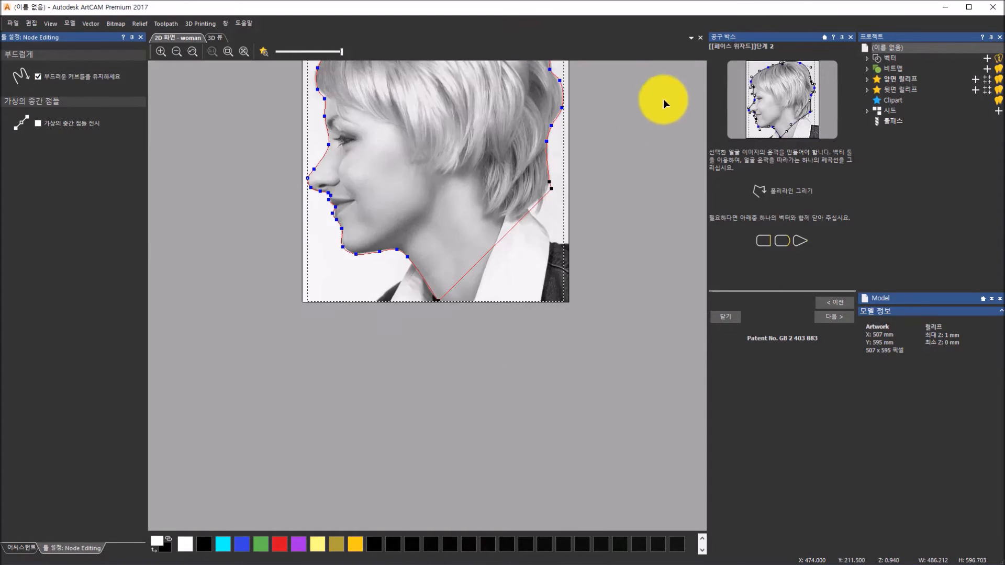
- Check the finished head outline around the hair and accept it to continue to the key point selection
scroll(546, 173, "up", 2)
scroll(523, 121, "down", 2)
scroll(489, 110, "up", 2)
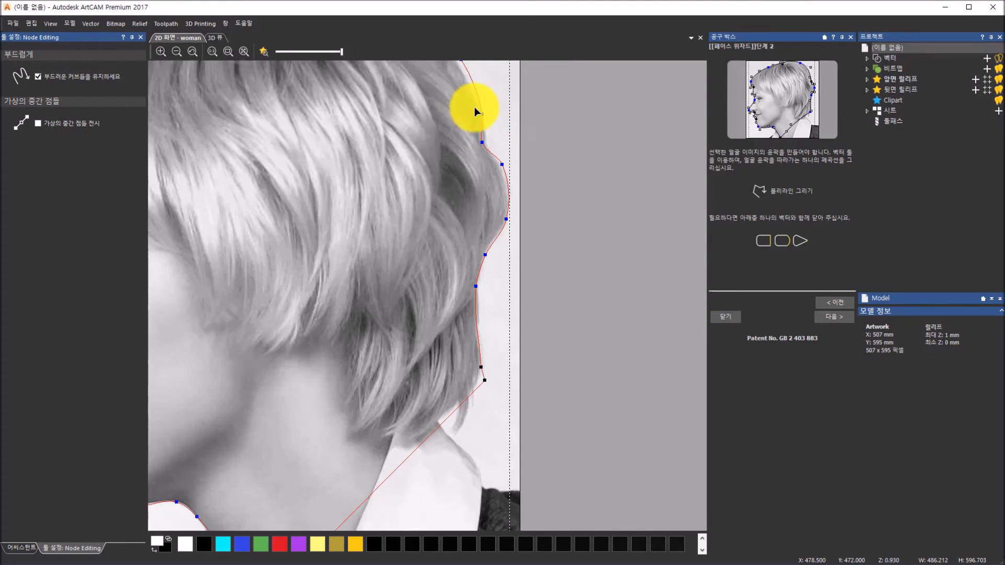
scroll(466, 106, "down", 2)
scroll(419, 136, "up", 3)
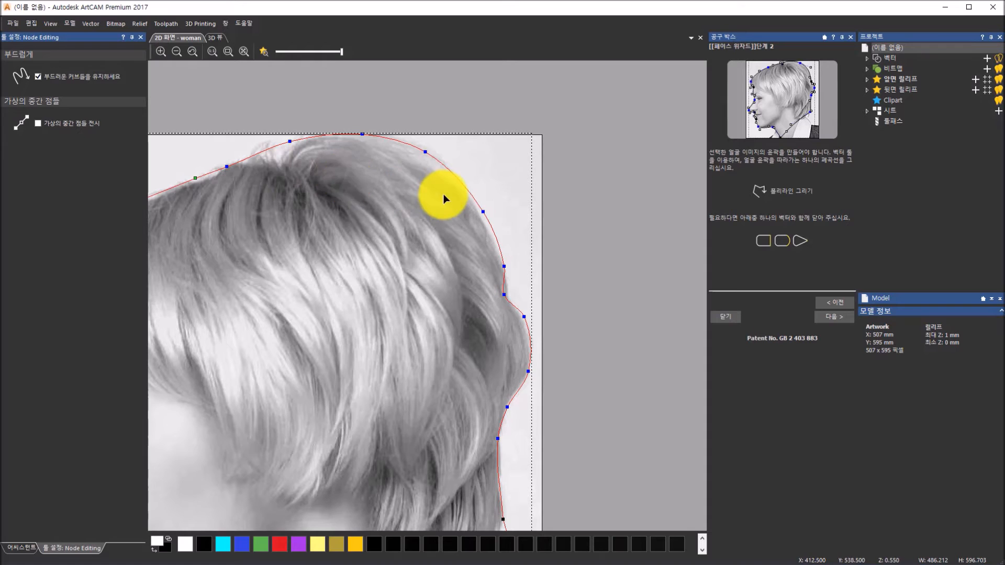
scroll(437, 204, "down", 3)
scroll(350, 404, "up", 2)
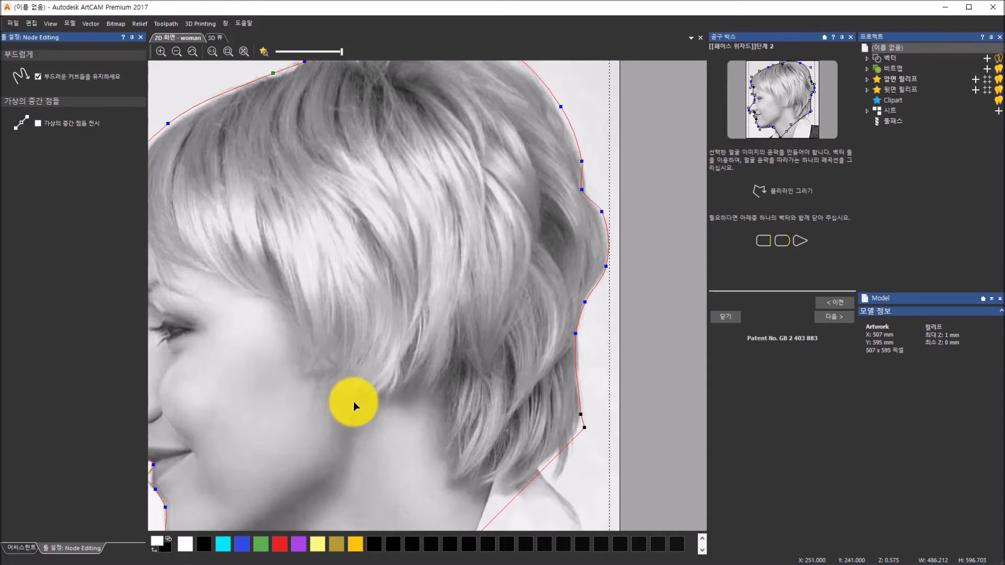
left_click(842, 318)
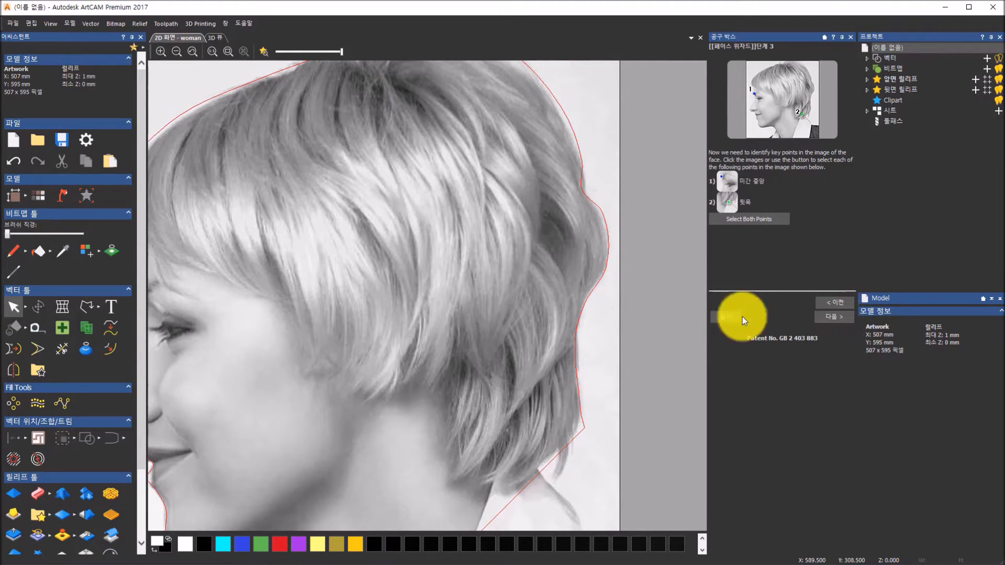
- Mark the centre between the eyebrows and the back of the neck as key points and continue to the size settings
scroll(365, 475, "down", 1)
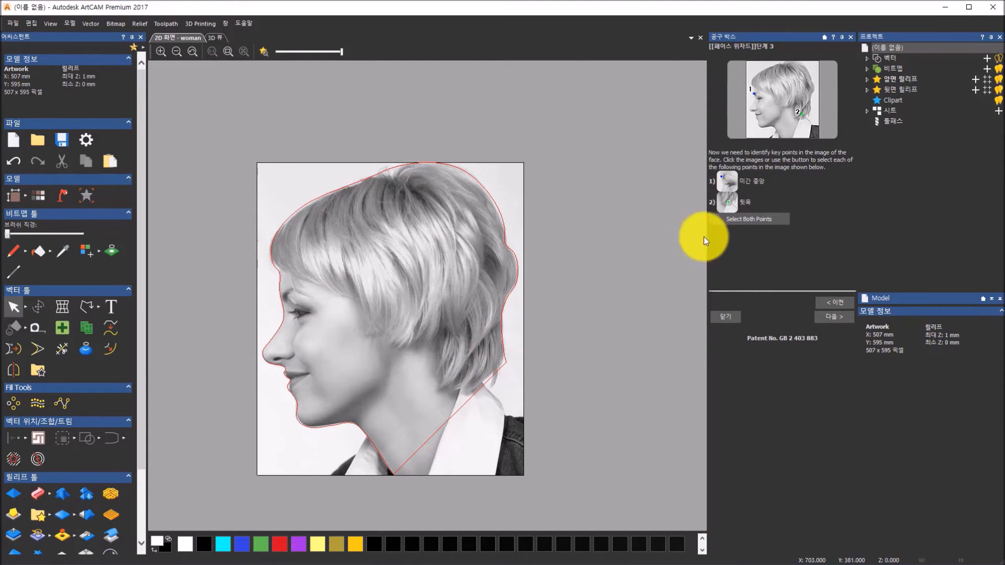
left_click(748, 217)
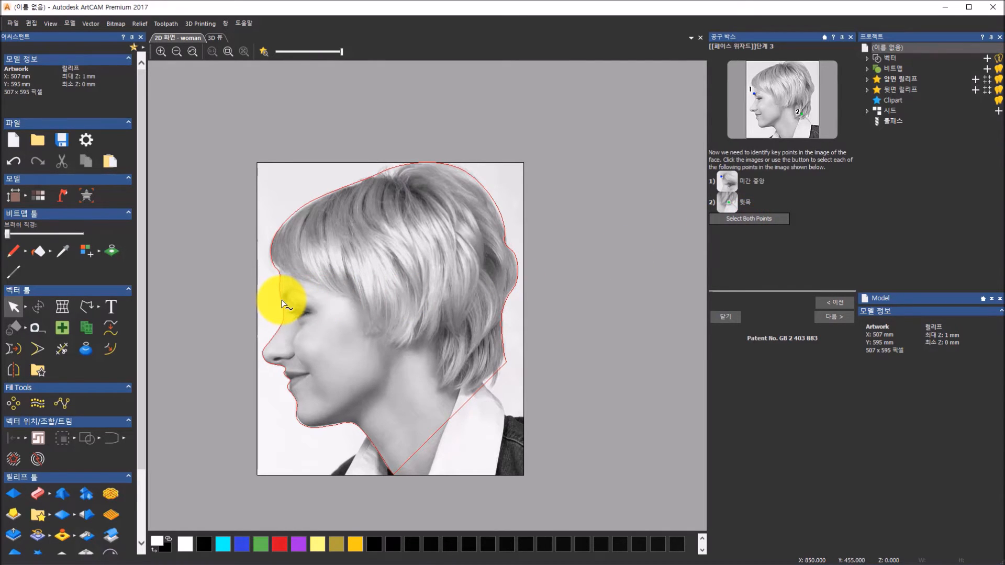
left_click(281, 300)
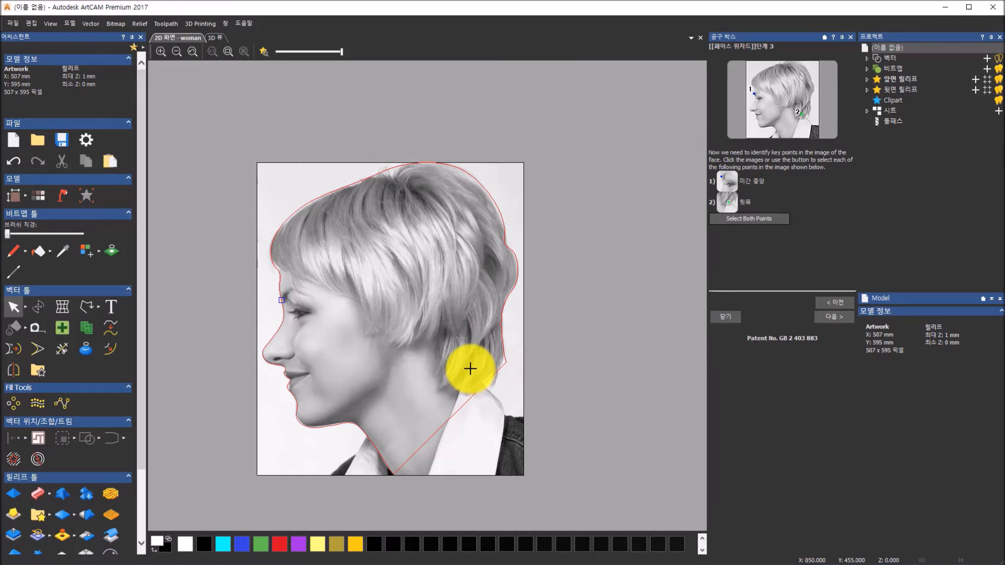
left_click(470, 369)
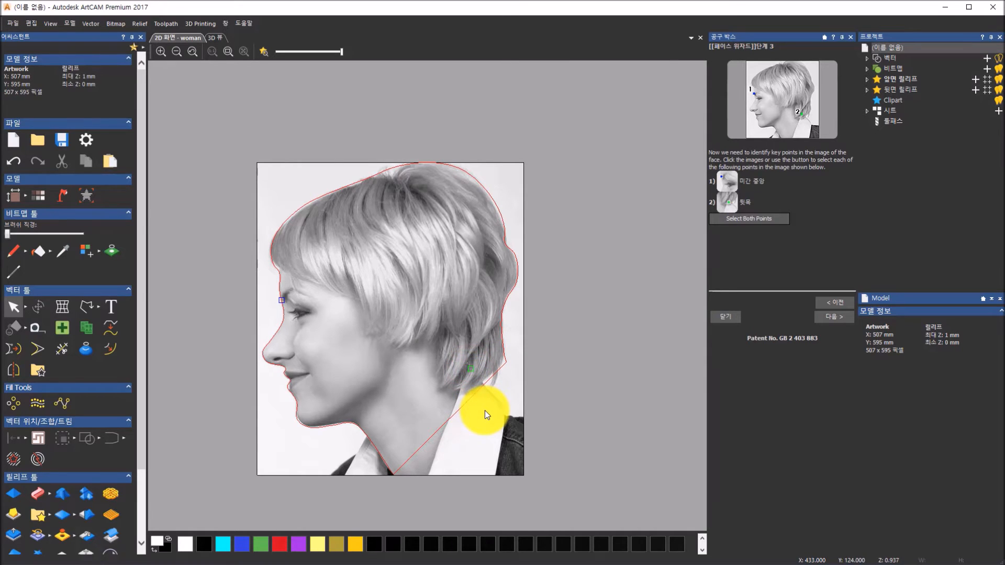
left_click(470, 369)
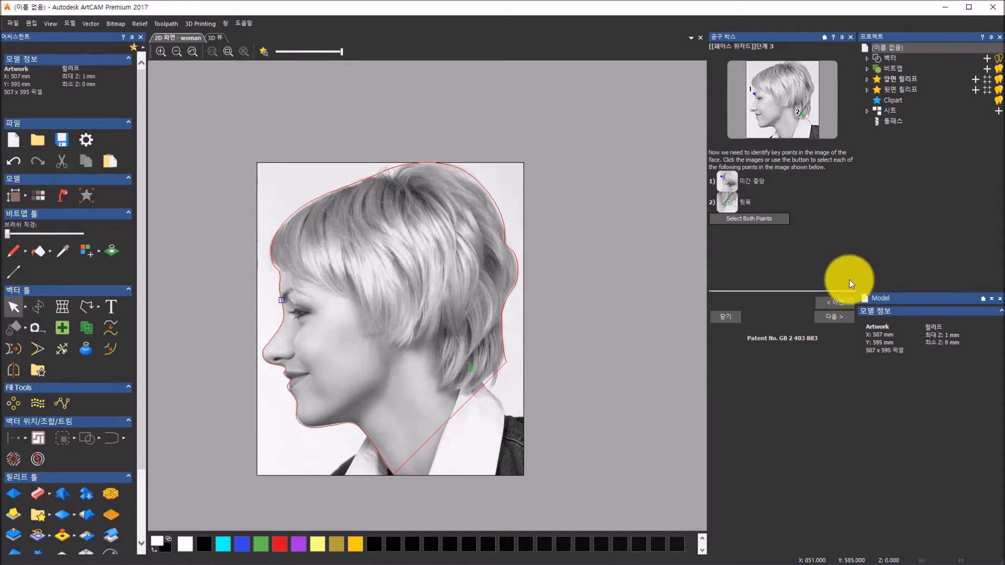
left_click(837, 317)
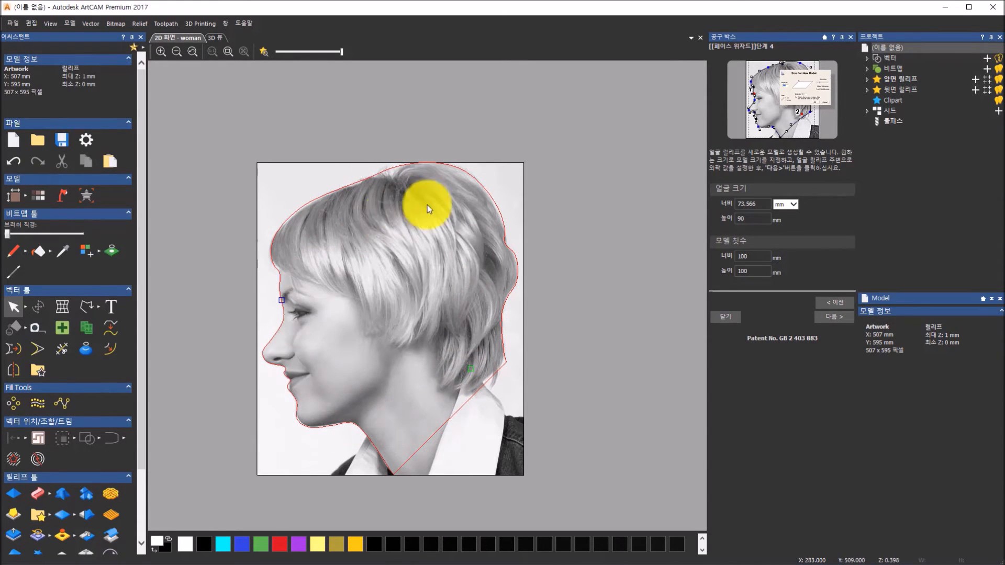
- Generate the face relief with a face size of 73.566 × 90 mm and a model size of 100 × 100 mm
left_click(764, 206)
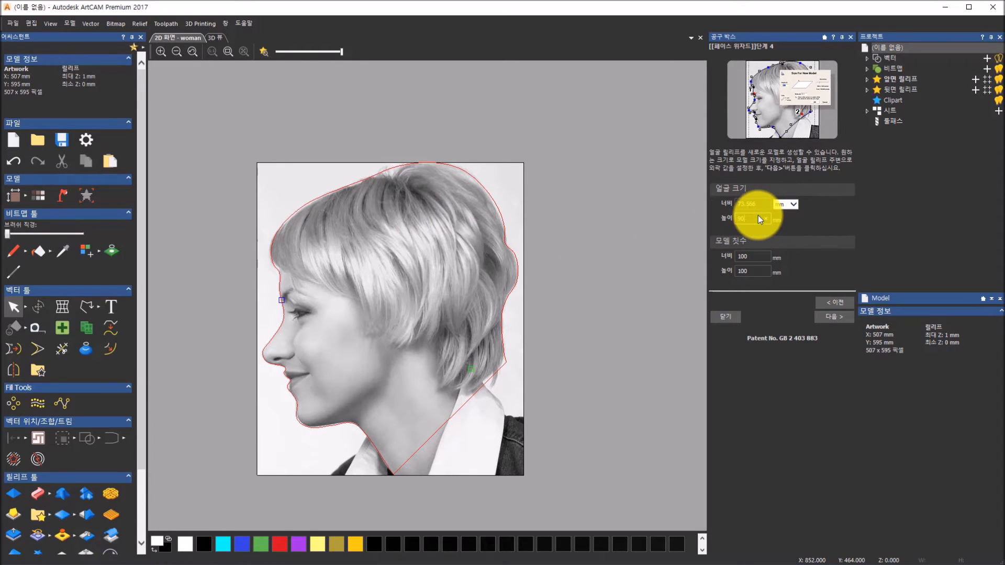
left_click(757, 260)
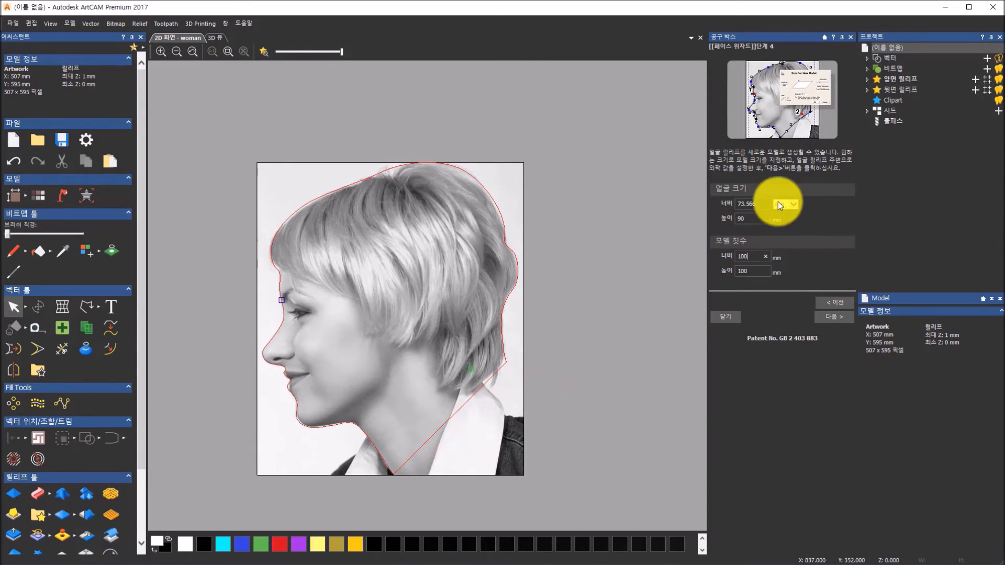
left_click(762, 202)
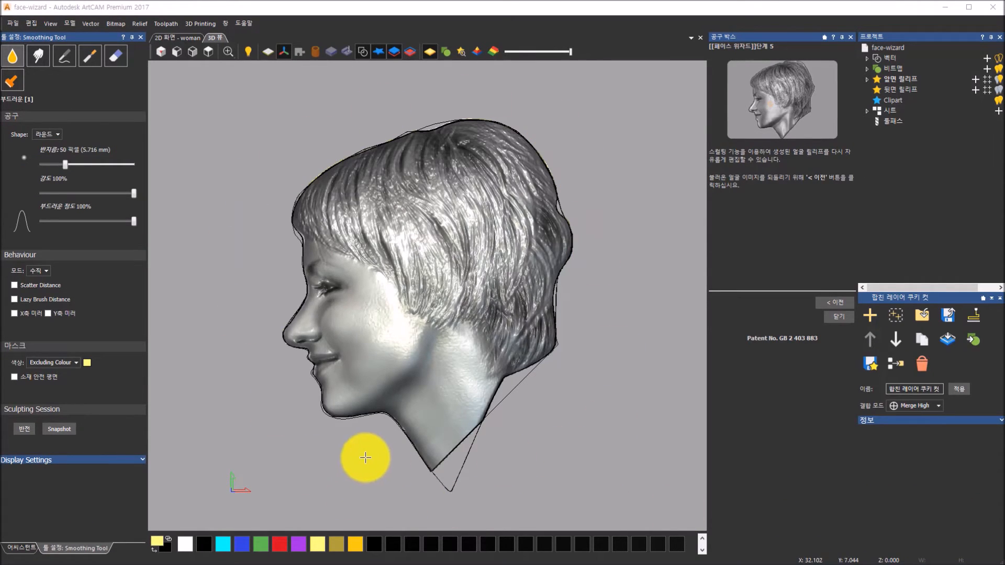
- Inspect the relief in 3D and smooth the cheek and brow with a round brush of 50 pixels radius at 100% strength
middle_click_drag(380, 454, 260, 296)
middle_click_drag(518, 264, 578, 384)
middle_click_drag(378, 229, 488, 294)
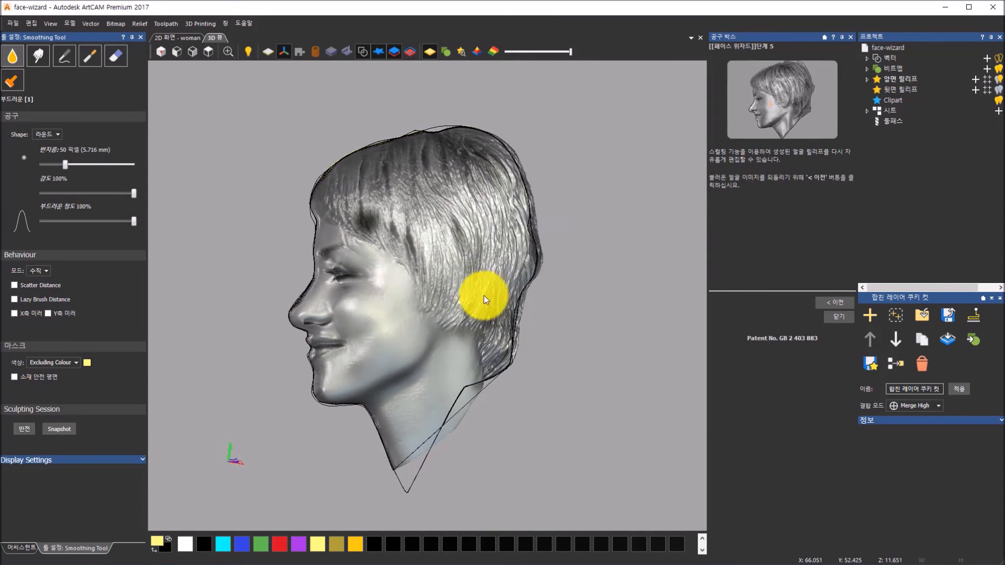
left_click(209, 52)
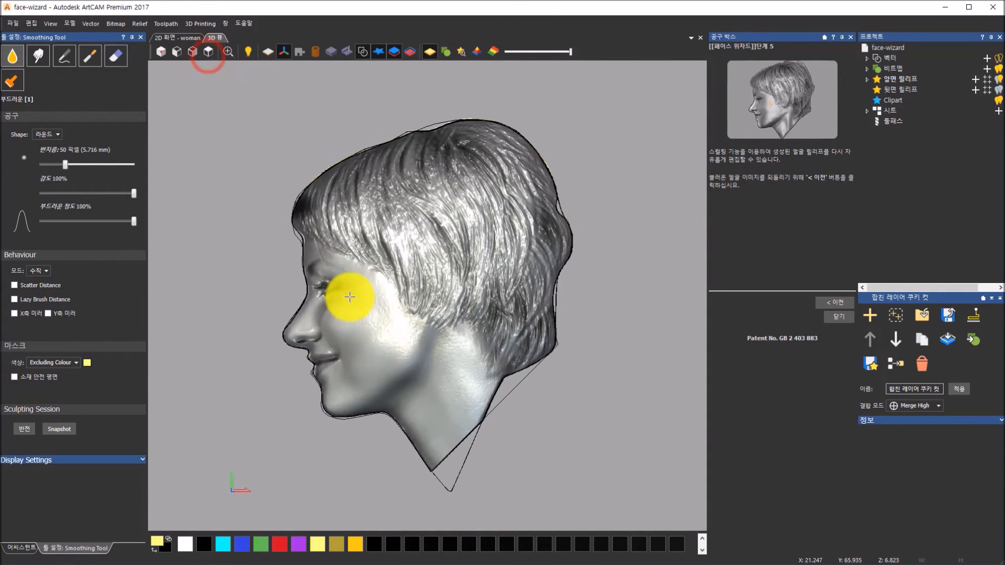
scroll(354, 305, "up", 6)
mouse_move(492, 358)
left_mouse_down()
mouse_move(410, 293)
mouse_move(432, 352)
mouse_move(461, 384)
left_mouse_up()
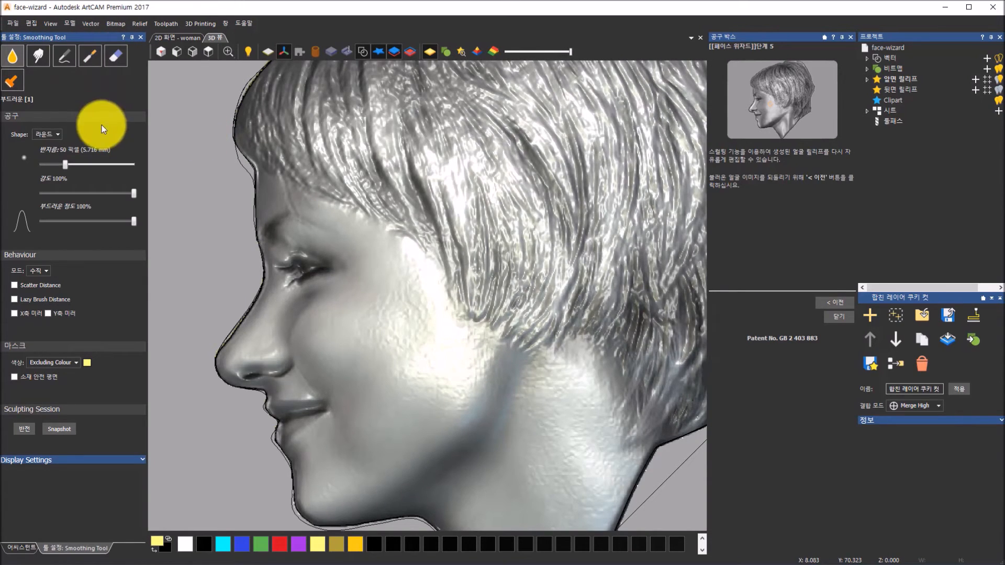
left_click(360, 325)
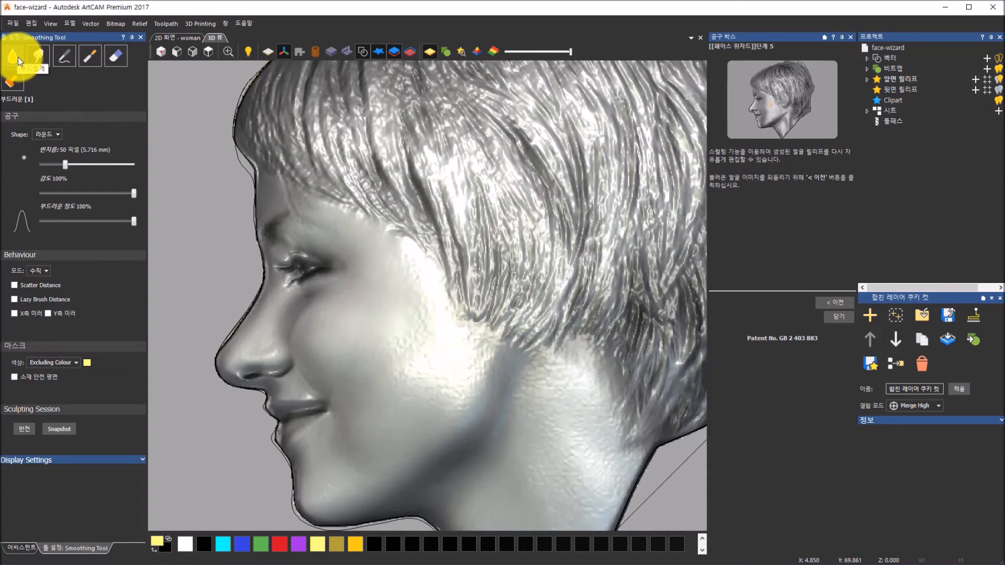
left_click(345, 309)
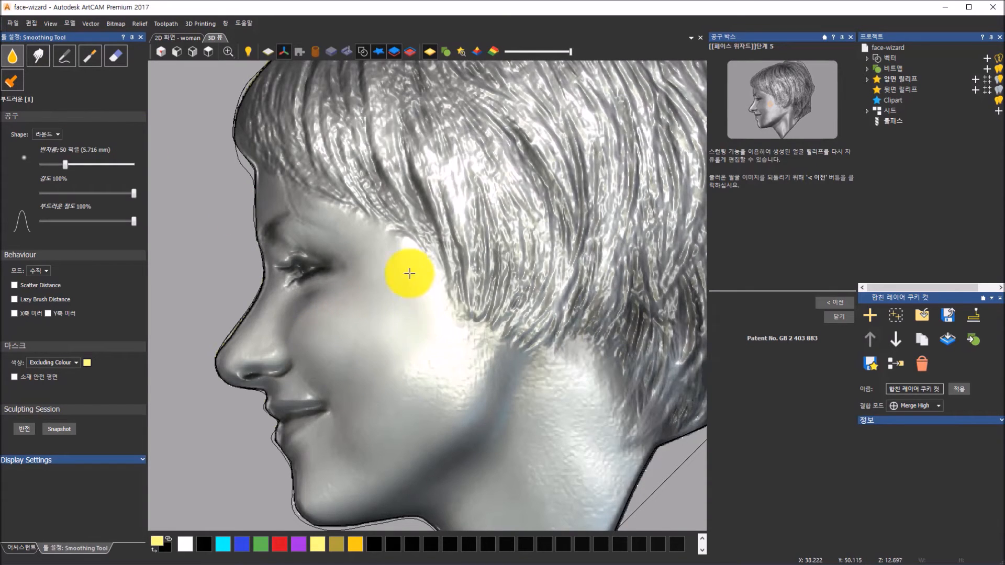
left_click(272, 213)
left_click(294, 225)
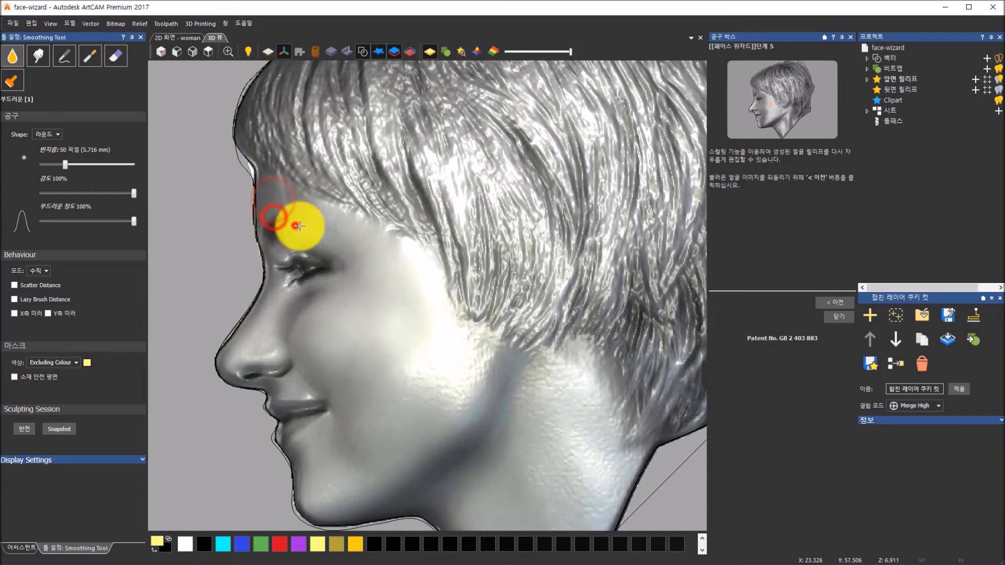
- Set the smoothing brush radius to 47 pixels and smooth the brow, eye, nose bridge and mouth area
left_click_drag(65, 164, 63, 167)
left_click(277, 215)
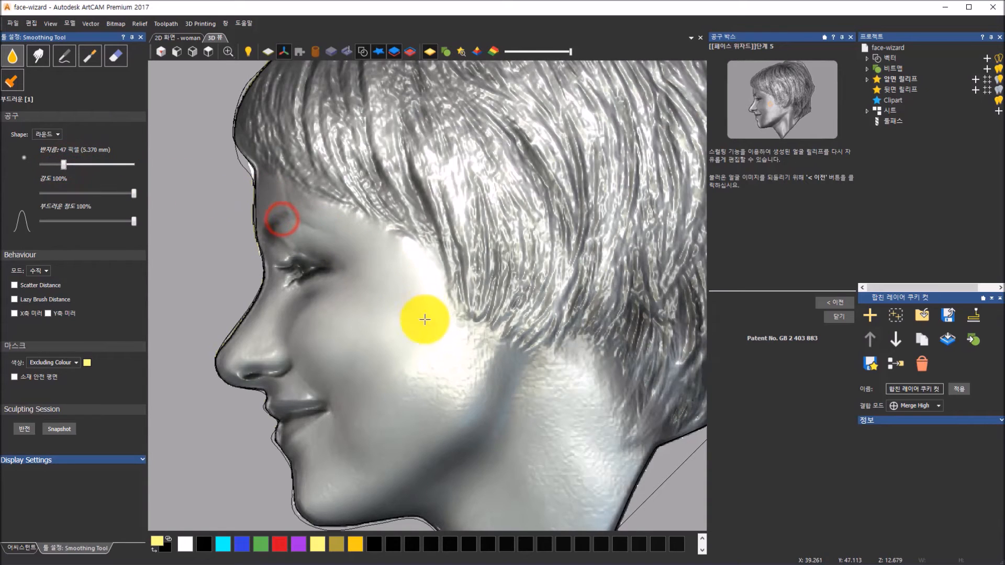
left_click(324, 299)
left_click(302, 273)
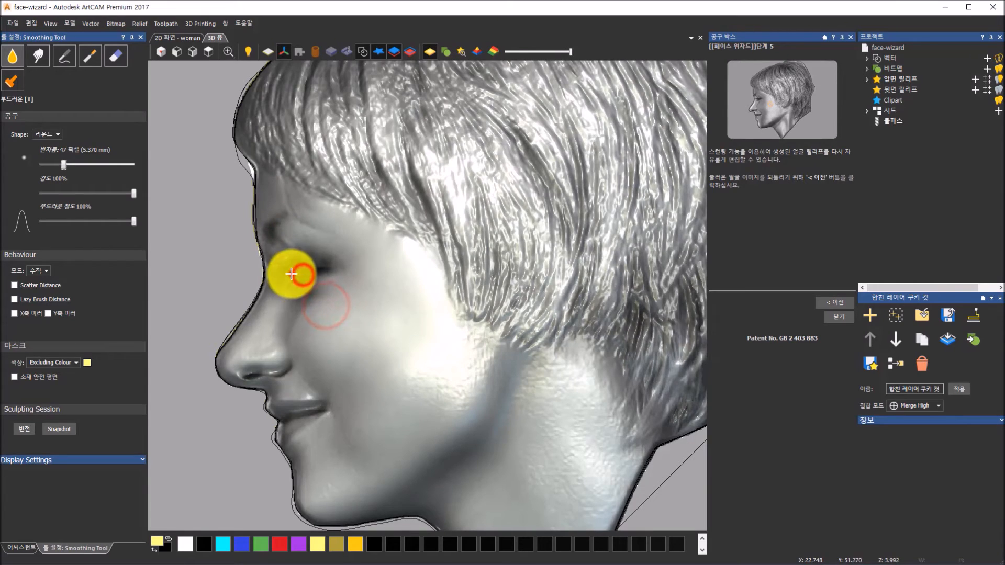
left_click(291, 273)
left_click(275, 315)
left_click(341, 414)
left_click(313, 439)
- Reduce the smoothing strength to 60% and smooth the rough skin on the rear cheek and neck
left_click(132, 195)
left_click_drag(119, 200, 87, 196)
left_click(465, 352)
mouse_move(439, 391)
left_mouse_down()
mouse_move(446, 350)
mouse_move(475, 336)
mouse_move(440, 445)
mouse_move(384, 500)
mouse_move(464, 502)
mouse_move(549, 385)
mouse_move(543, 378)
mouse_move(591, 392)
mouse_move(574, 474)
mouse_move(601, 494)
mouse_move(603, 342)
left_mouse_up()
scroll(602, 342, "down", 2)
scroll(560, 460, "down", 2)
mouse_move(530, 434)
left_mouse_down()
mouse_move(464, 493)
mouse_move(487, 491)
mouse_move(545, 417)
mouse_move(541, 369)
left_mouse_up()
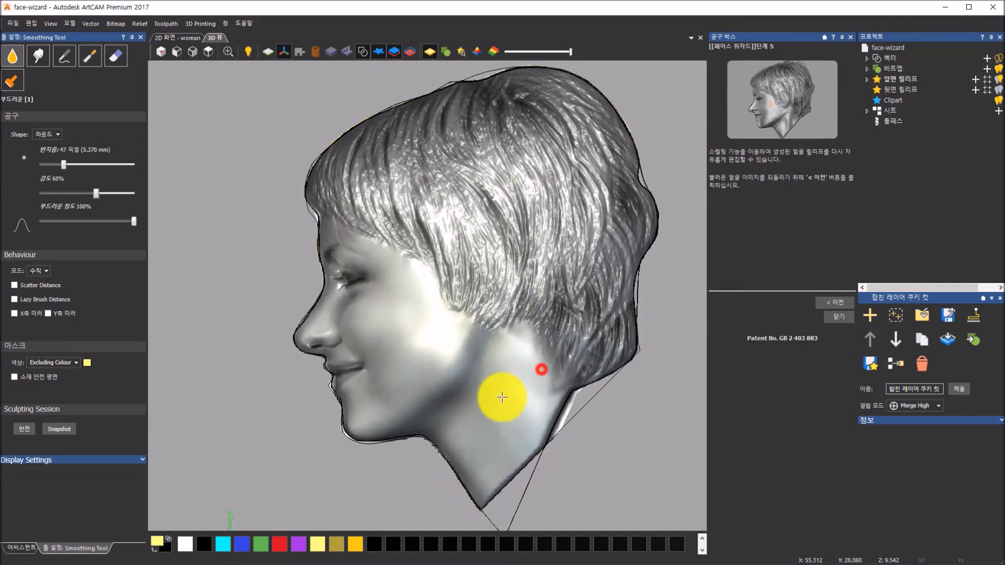
- Set the smoothing brush to 142 pixels radius and 42% strength and soften the hair from the fringe to the nape
mouse_move(96, 194)
left_mouse_down()
mouse_move(78, 193)
mouse_move(89, 165)
left_mouse_up()
mouse_move(413, 158)
left_mouse_down()
mouse_move(386, 179)
mouse_move(343, 190)
left_mouse_up()
mouse_move(505, 198)
left_mouse_down()
mouse_move(471, 117)
mouse_move(461, 156)
left_mouse_up()
mouse_move(490, 258)
left_mouse_down()
mouse_move(474, 291)
mouse_move(511, 94)
mouse_move(545, 206)
mouse_move(542, 320)
mouse_move(592, 321)
mouse_move(578, 337)
mouse_move(605, 183)
mouse_move(619, 210)
mouse_move(556, 105)
mouse_move(431, 103)
mouse_move(393, 158)
mouse_move(419, 246)
mouse_move(408, 253)
left_mouse_up()
left_click(473, 308)
left_click(518, 331)
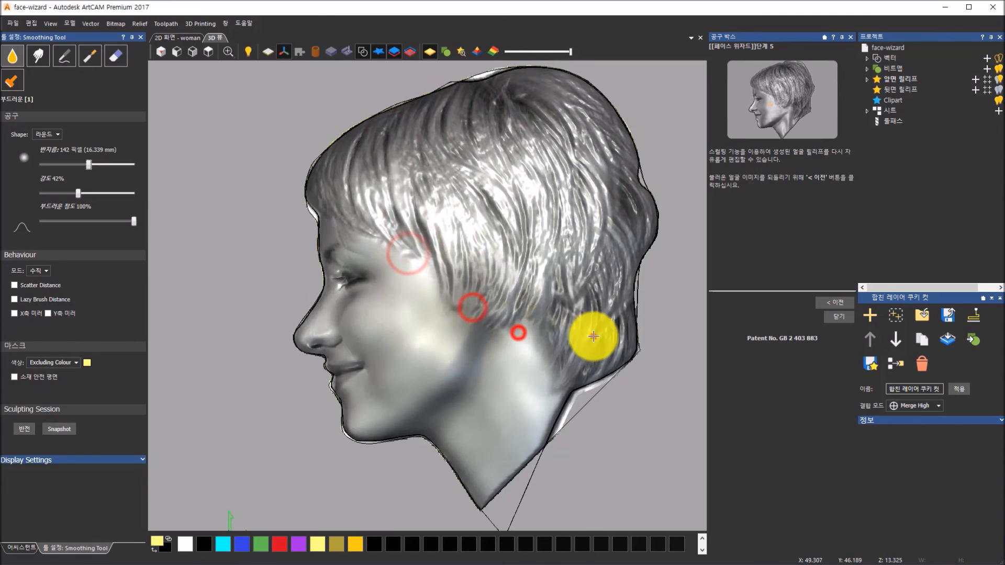
left_click(592, 337)
- Add raised hair strands across the fringe and side hair with the Deposit tool at 11 pixels radius and 12% strength
left_click(62, 59)
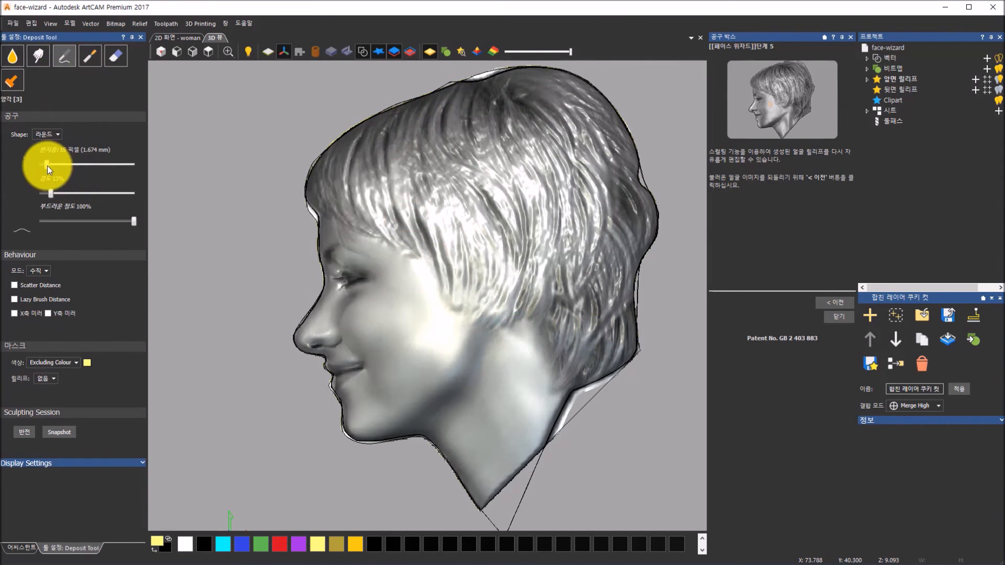
left_click_drag(47, 165, 50, 194)
left_click_drag(384, 142, 377, 224)
mouse_move(382, 163)
left_mouse_down()
mouse_move(392, 225)
mouse_move(392, 210)
mouse_move(412, 257)
mouse_move(444, 265)
mouse_move(447, 286)
left_mouse_up()
left_click_drag(418, 156, 440, 208)
left_click_drag(489, 241, 480, 293)
left_click_drag(505, 286, 497, 307)
left_click_drag(481, 252, 471, 296)
mouse_move(469, 233)
left_mouse_down()
mouse_move(449, 292)
mouse_move(466, 246)
left_mouse_up()
left_click_drag(475, 105, 478, 173)
mouse_move(470, 108)
left_mouse_down()
mouse_move(460, 168)
mouse_move(445, 110)
mouse_move(438, 168)
mouse_move(502, 223)
mouse_move(515, 257)
left_mouse_up()
mouse_move(496, 191)
left_mouse_down()
mouse_move(520, 229)
mouse_move(513, 246)
left_mouse_up()
left_click_drag(518, 180, 529, 252)
mouse_move(539, 217)
left_mouse_down()
mouse_move(539, 252)
mouse_move(520, 289)
left_mouse_up()
mouse_move(498, 236)
left_mouse_down()
mouse_move(488, 284)
mouse_move(471, 270)
left_mouse_up()
left_click_drag(466, 213, 469, 266)
left_click_drag(458, 206, 445, 267)
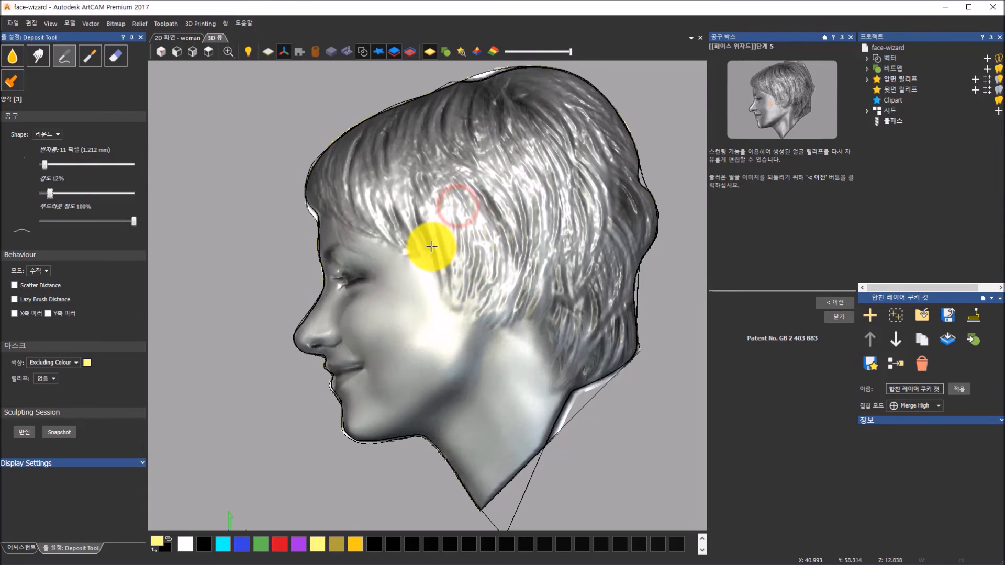
- Try the Smudge tool on the cheek and jaw with a 46-pixel radius and 21% strength
left_click(119, 58)
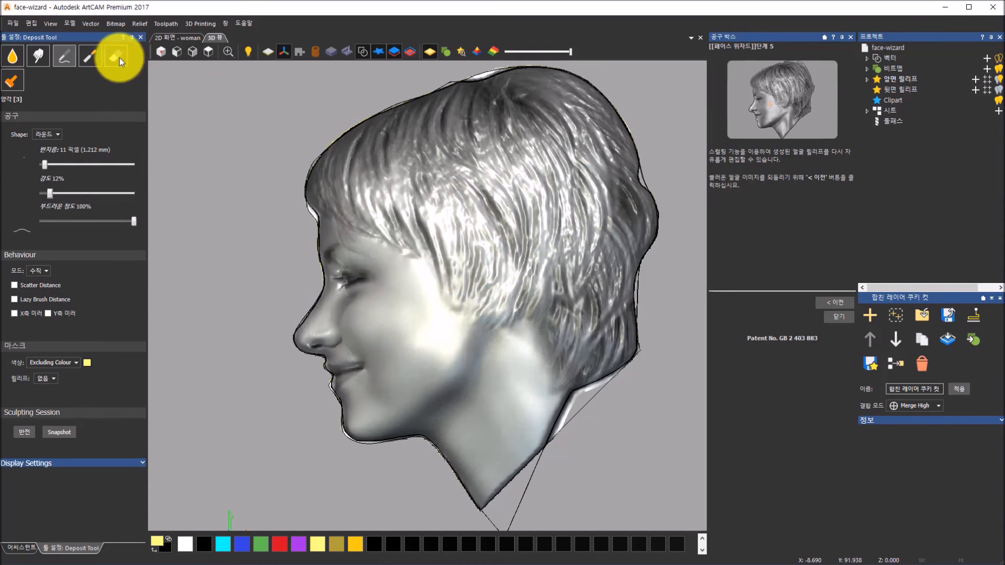
left_click(43, 49)
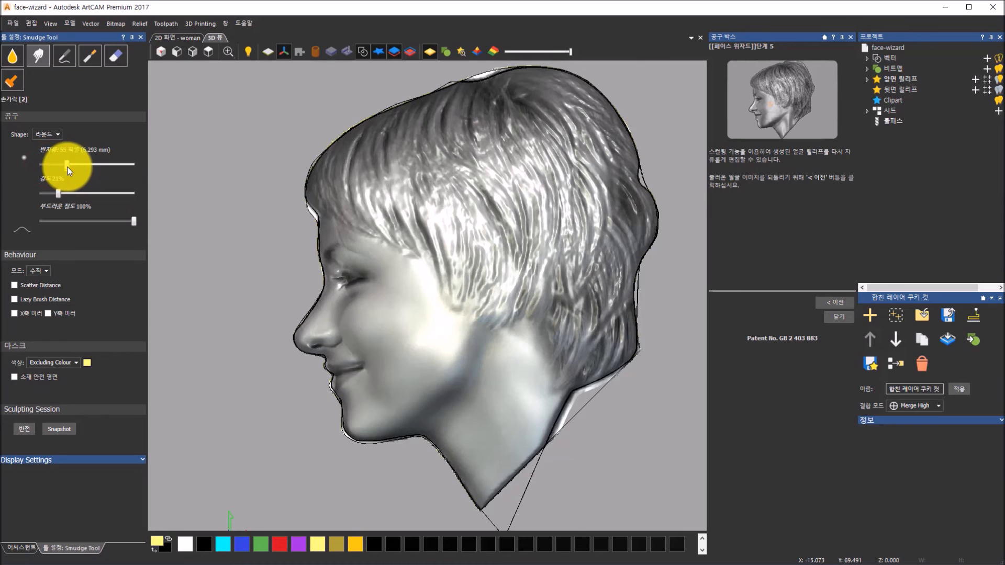
left_click_drag(64, 168, 62, 168)
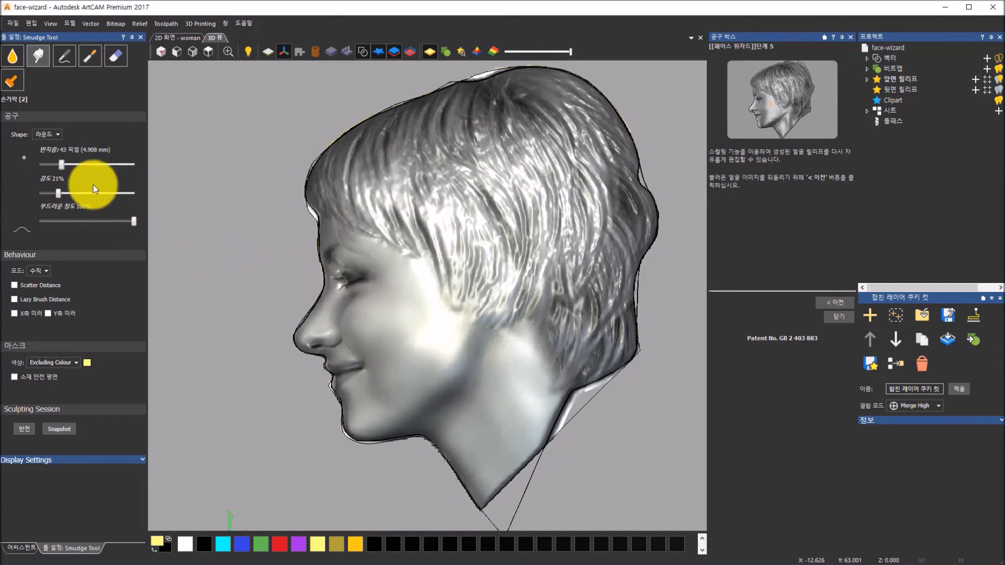
left_click_drag(61, 165, 63, 166)
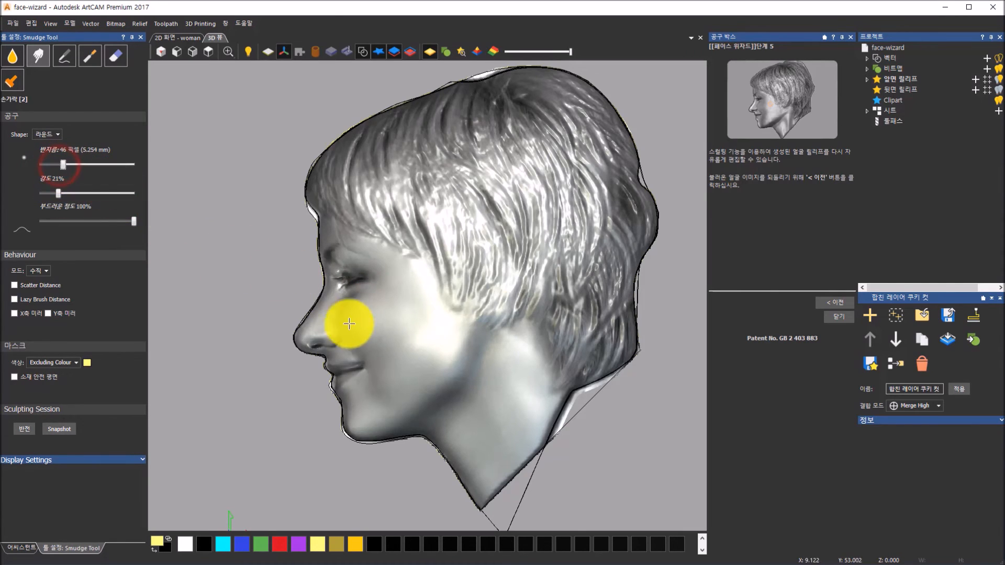
mouse_move(365, 315)
left_mouse_down()
mouse_move(392, 296)
mouse_move(347, 298)
mouse_move(385, 303)
mouse_move(355, 318)
mouse_move(400, 294)
mouse_move(372, 292)
mouse_move(410, 370)
mouse_move(415, 326)
left_mouse_up()
mouse_move(454, 309)
middle_mouse_down()
mouse_move(500, 296)
mouse_move(486, 280)
middle_mouse_up()
mouse_move(420, 304)
left_mouse_down()
mouse_move(391, 295)
mouse_move(442, 296)
mouse_move(398, 285)
mouse_move(385, 297)
left_mouse_up()
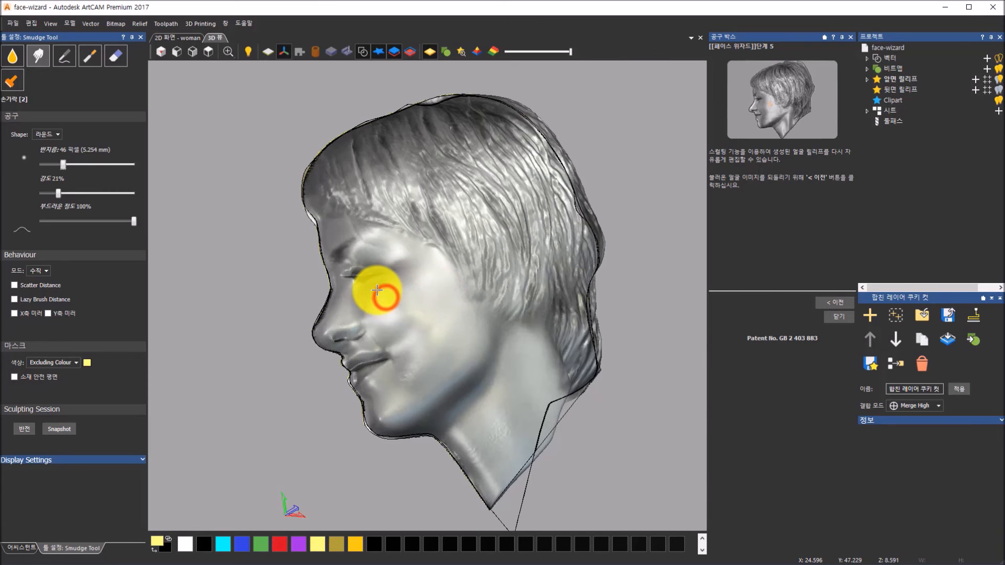
mouse_move(541, 307)
middle_mouse_down()
mouse_move(455, 316)
mouse_move(372, 369)
mouse_move(366, 337)
middle_mouse_up()
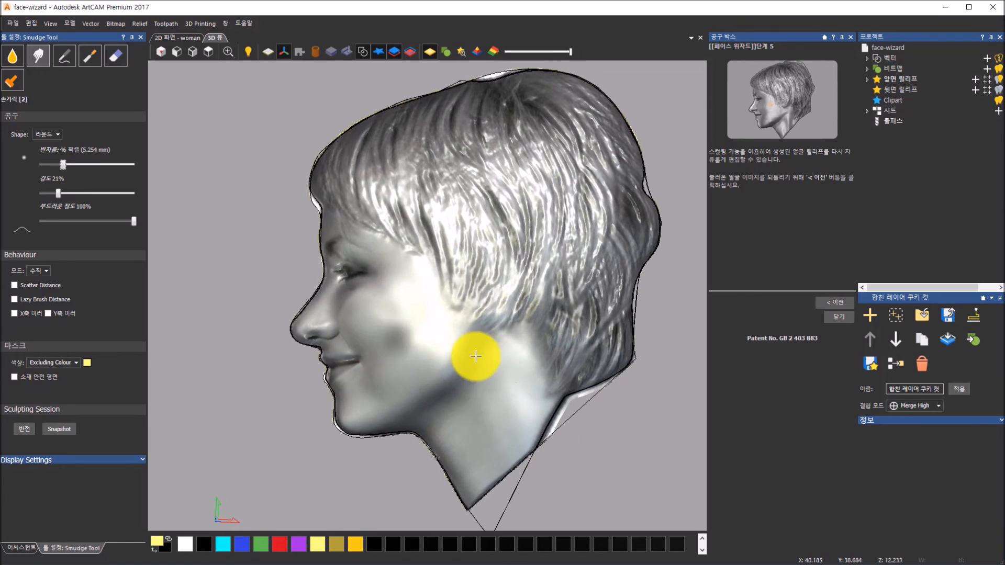
mouse_move(450, 377)
left_mouse_down()
mouse_move(456, 356)
mouse_move(452, 388)
left_mouse_up()
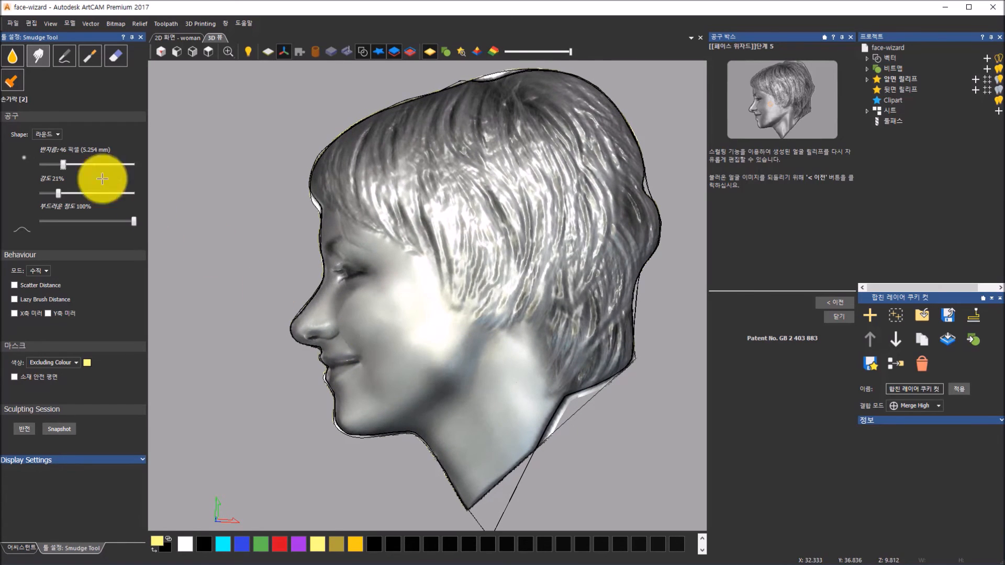
- Try carving a hollow into the rear cheek and jaw with the Carving tool at 124 pixels radius and reduced strength
left_click(87, 56)
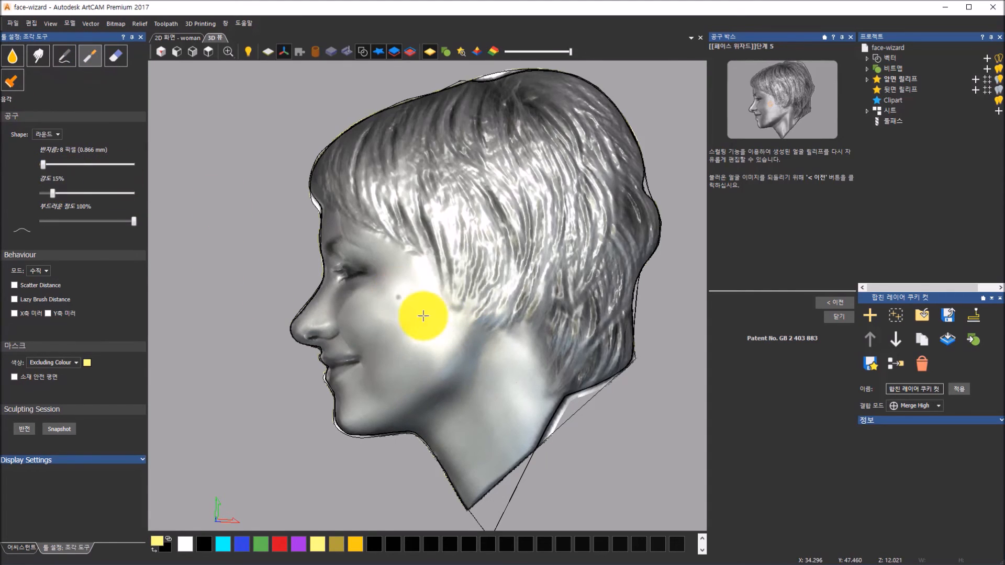
left_click_drag(458, 324, 441, 406)
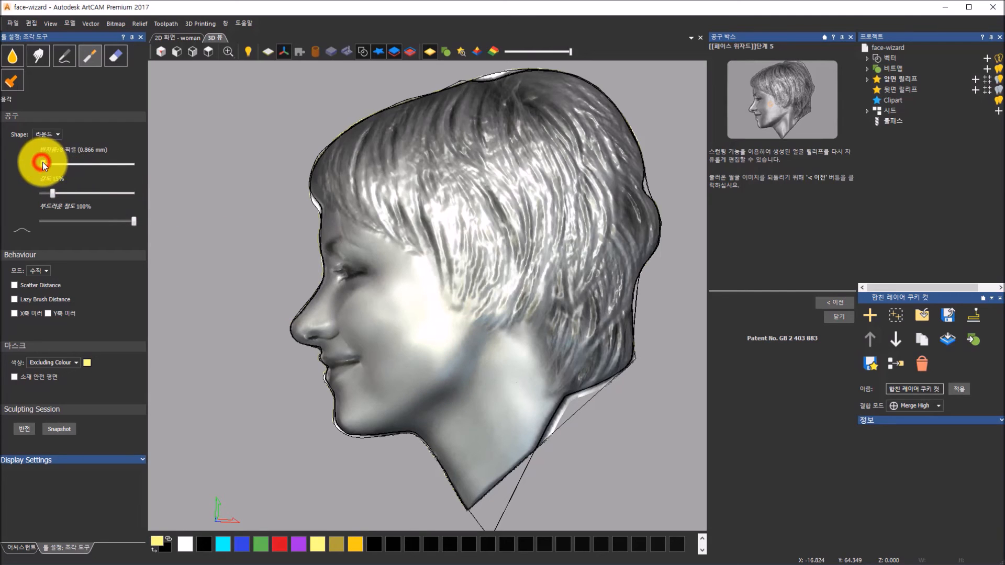
left_click_drag(42, 162, 83, 162)
left_click_drag(49, 191, 45, 193)
left_click_drag(455, 381, 426, 440)
mouse_move(480, 325)
middle_mouse_down()
mouse_move(616, 288)
mouse_move(575, 273)
middle_mouse_up()
left_click_drag(47, 193, 44, 193)
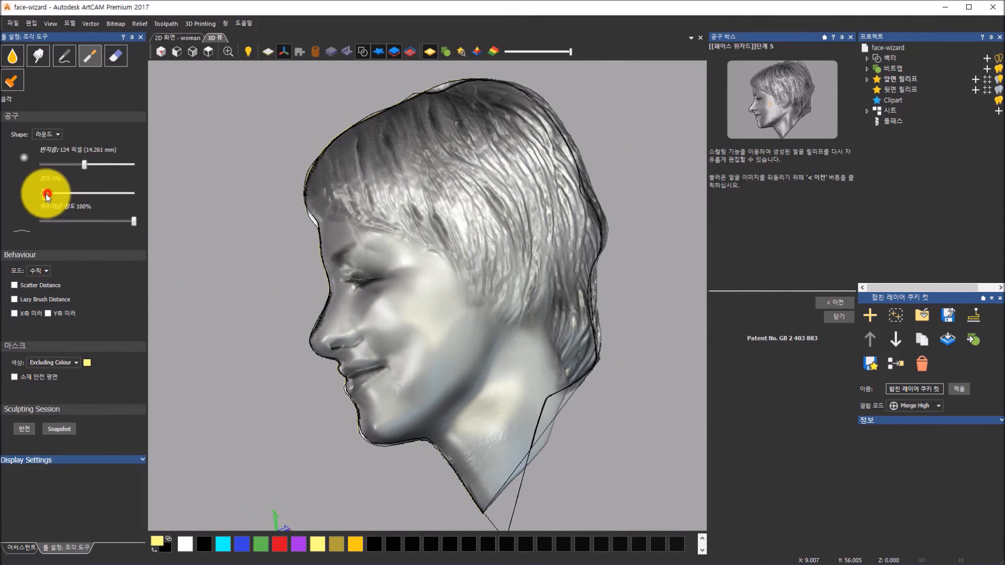
mouse_move(471, 370)
left_mouse_down()
mouse_move(478, 354)
mouse_move(448, 419)
left_mouse_up()
mouse_move(448, 419)
middle_mouse_down()
mouse_move(446, 312)
mouse_move(384, 302)
mouse_move(533, 392)
mouse_move(199, 168)
middle_mouse_up()
left_click(45, 59)
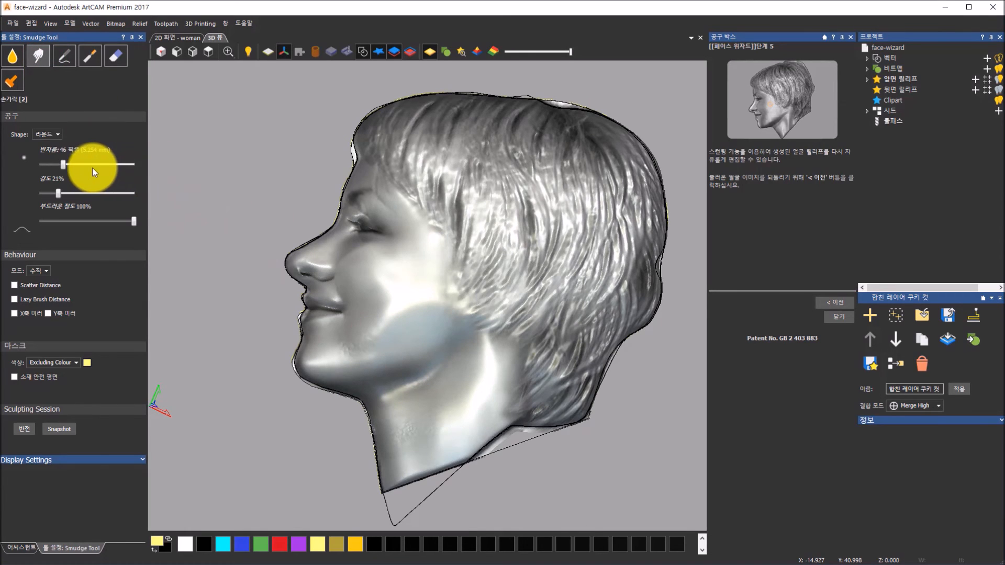
mouse_move(460, 348)
middle_mouse_down()
mouse_move(535, 228)
mouse_move(542, 182)
mouse_move(471, 218)
mouse_move(467, 366)
middle_mouse_up()
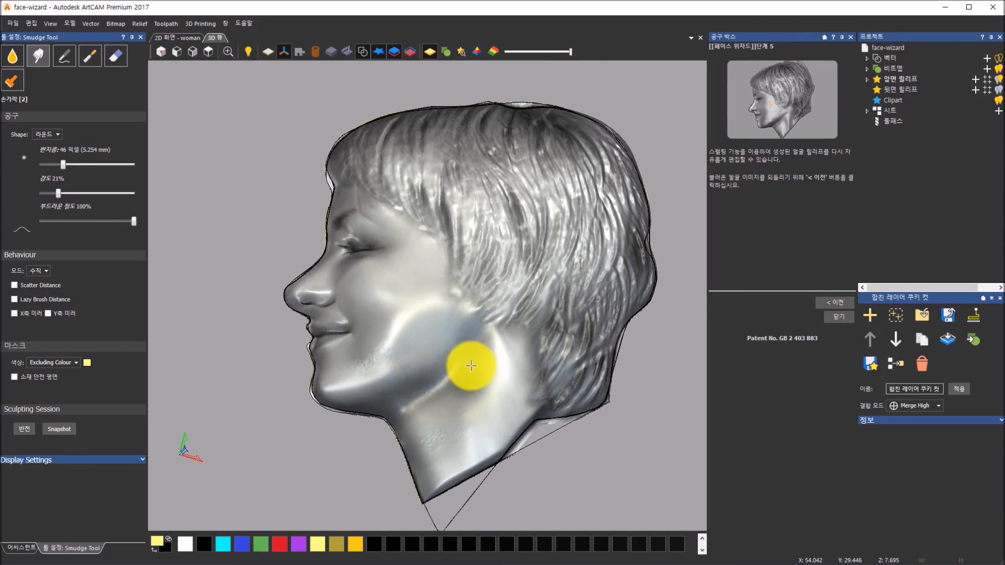
- Erase the carved hollow to the snapshot at 187 pixels radius and 50% strength, and smooth the rough skin on the cheek and neck
left_click(122, 55)
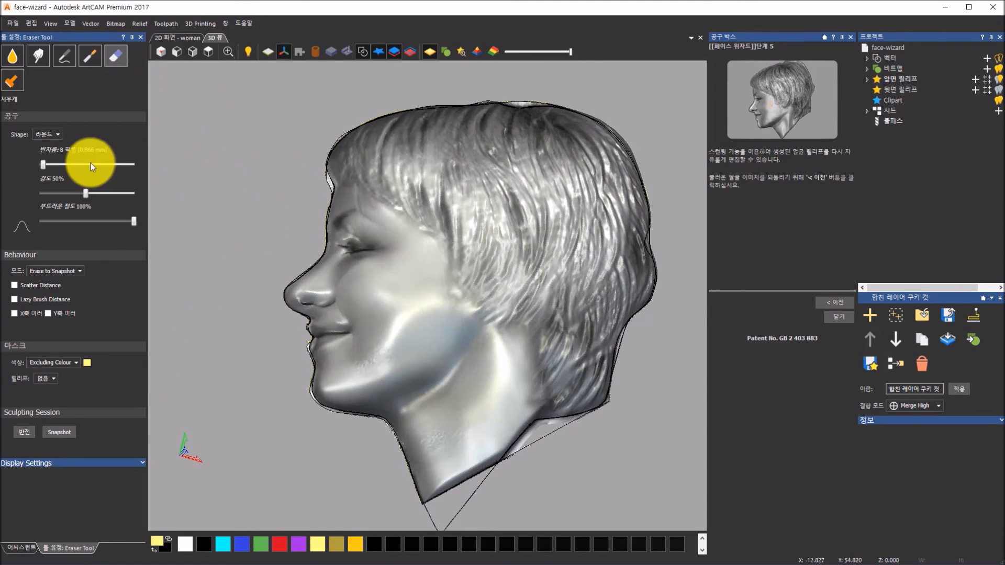
left_click_drag(42, 165, 98, 164)
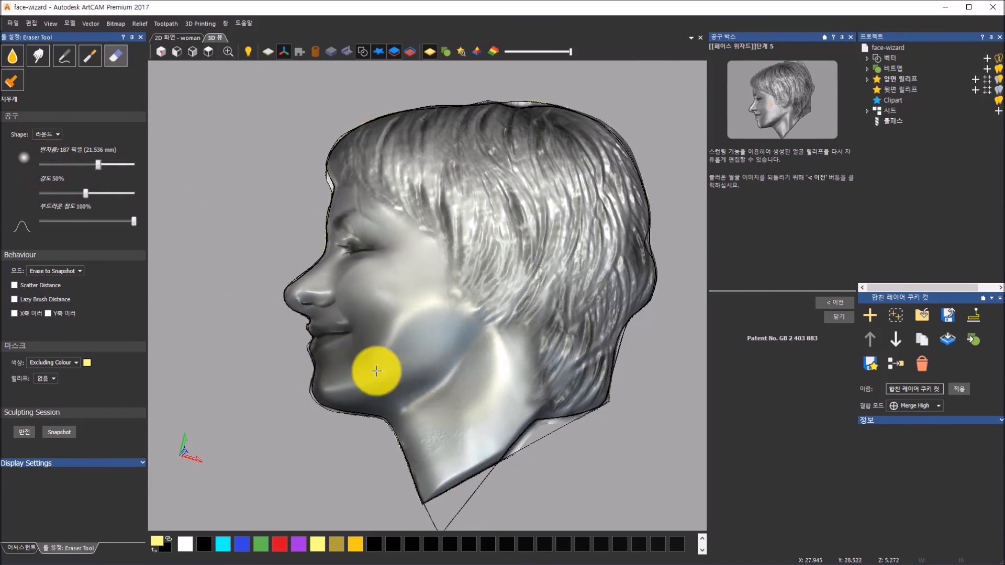
left_click_drag(434, 383, 433, 372)
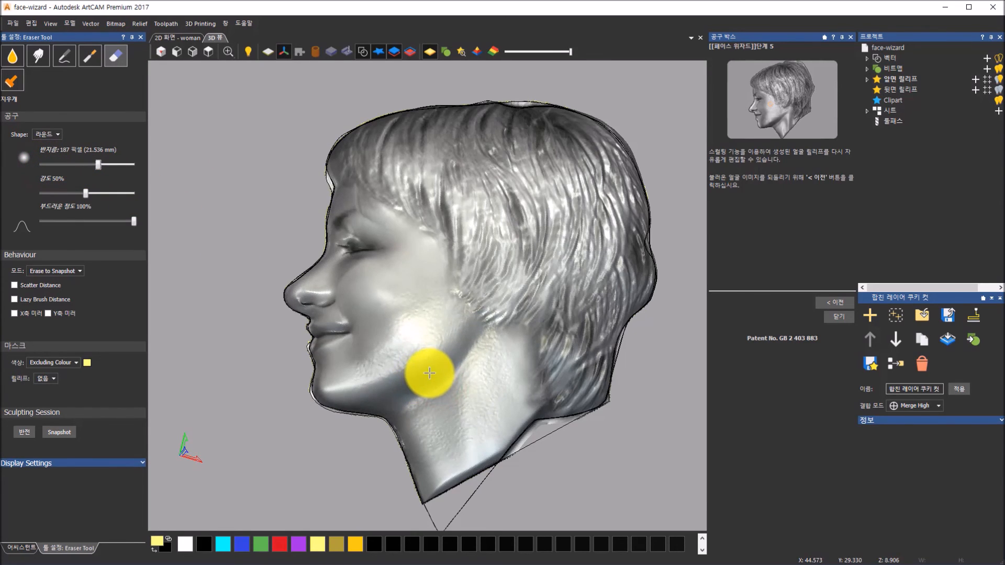
middle_click_drag(350, 353, 325, 309)
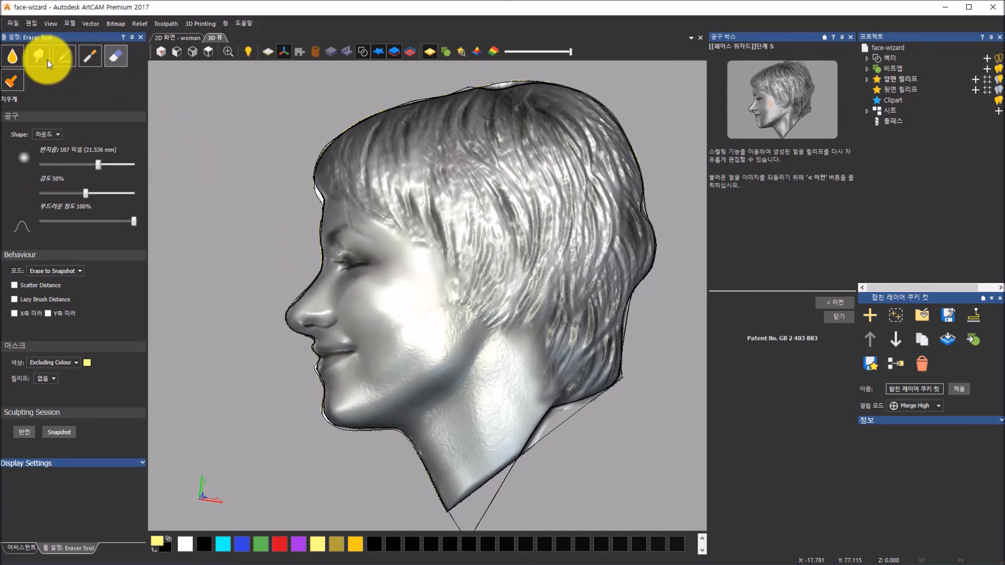
left_click(15, 58)
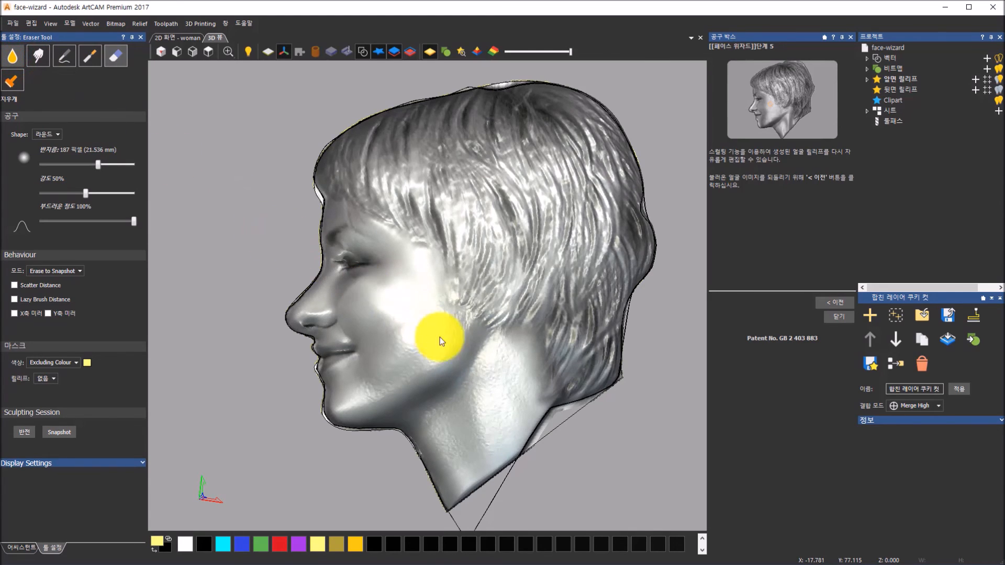
mouse_move(441, 339)
left_mouse_down()
mouse_move(382, 385)
mouse_move(422, 370)
mouse_move(432, 419)
mouse_move(489, 353)
mouse_move(511, 370)
mouse_move(490, 435)
mouse_move(476, 440)
left_mouse_up()
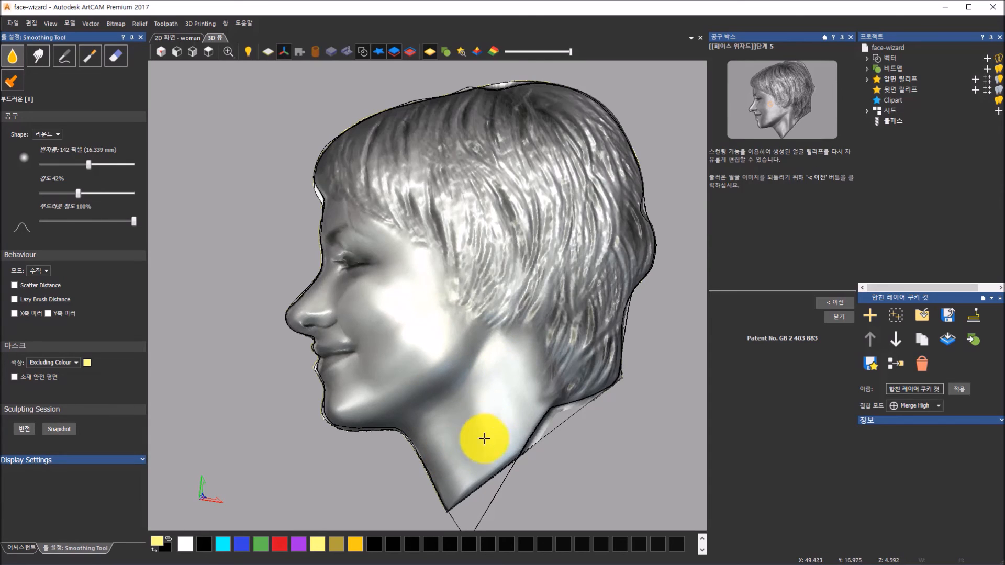
- Smudge the jaw and rear cheek up towards the hairline with a 79-pixel radius and 12% strength
left_click(42, 58)
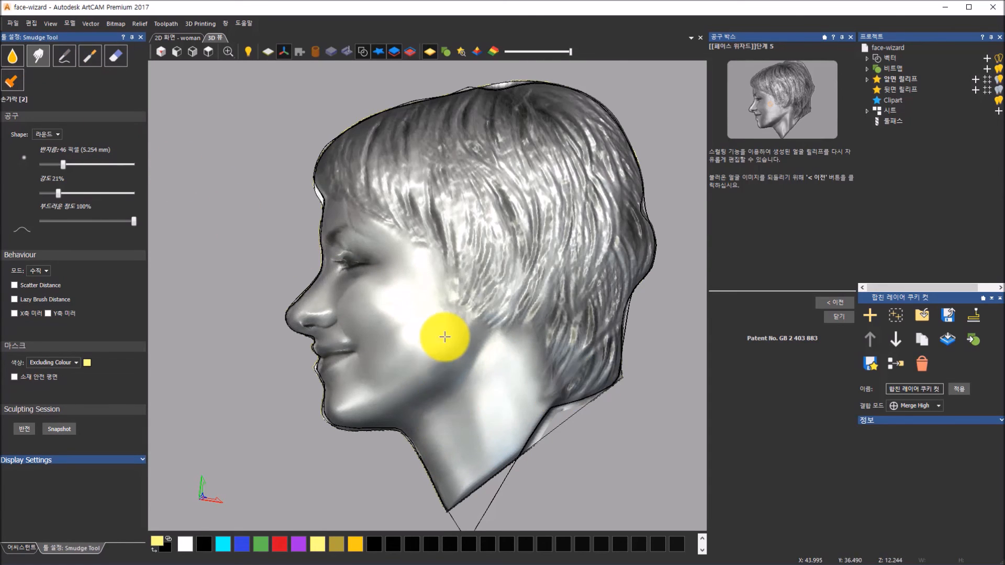
mouse_move(64, 163)
left_mouse_down()
mouse_move(69, 172)
mouse_move(50, 193)
left_mouse_up()
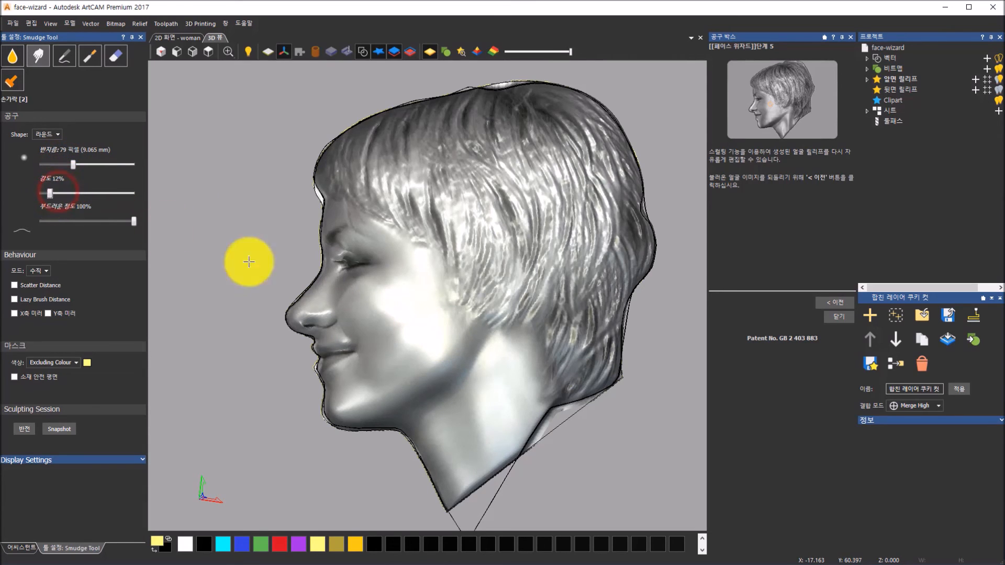
left_click_drag(444, 370, 451, 342)
left_click_drag(460, 390, 453, 334)
left_click_drag(444, 377, 446, 359)
mouse_move(435, 394)
left_mouse_down()
mouse_move(429, 352)
mouse_move(474, 336)
mouse_move(453, 329)
left_mouse_up()
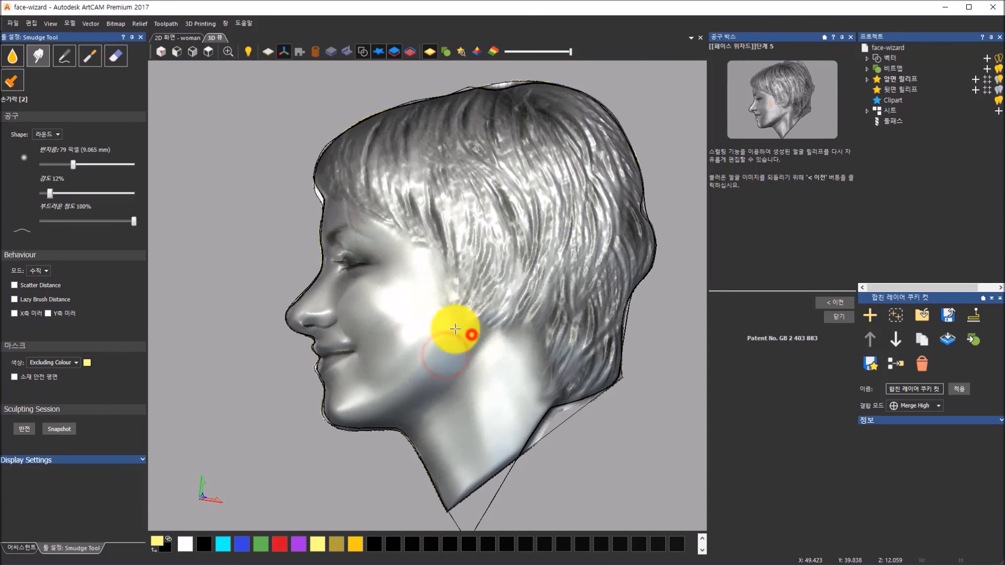
mouse_move(372, 511)
left_mouse_down()
mouse_move(549, 392)
mouse_move(556, 426)
mouse_move(471, 437)
mouse_move(448, 382)
mouse_move(501, 359)
left_mouse_up()
middle_click_drag(501, 359, 513, 412)
scroll(476, 358, "up", 5)
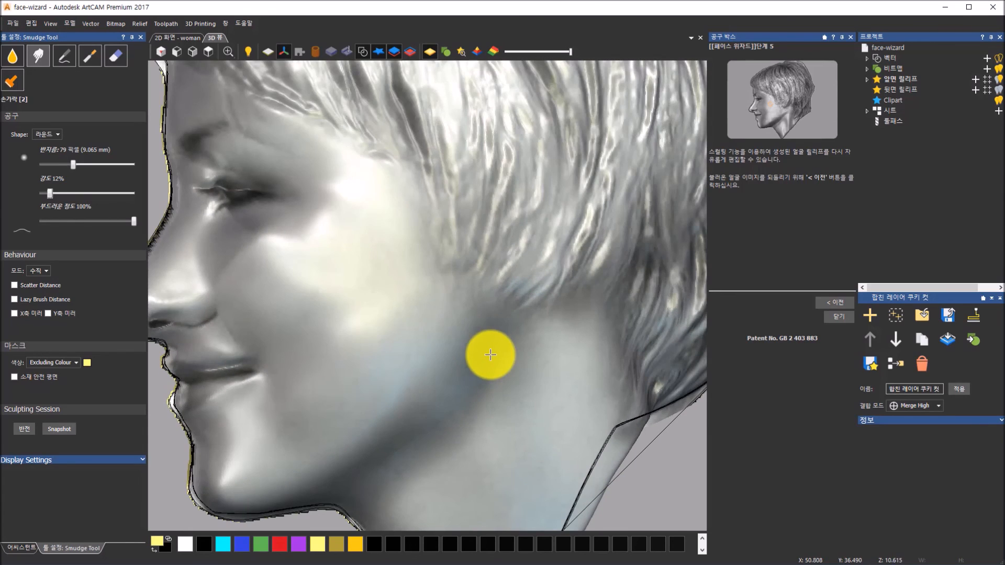
scroll(385, 325, "up", 4)
middle_click_drag(357, 333, 439, 298)
left_click_drag(438, 297, 406, 296)
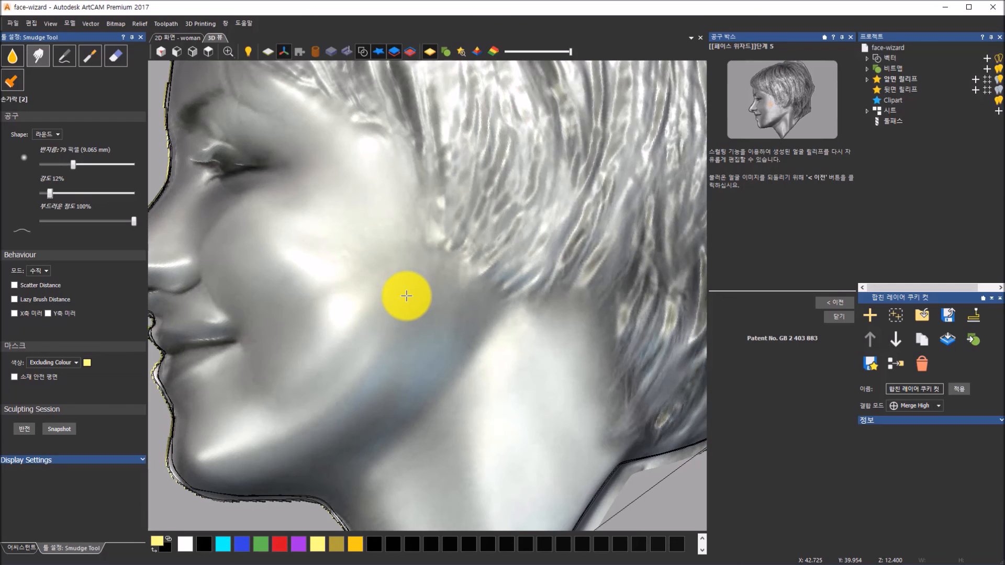
scroll(406, 298, "down", 6)
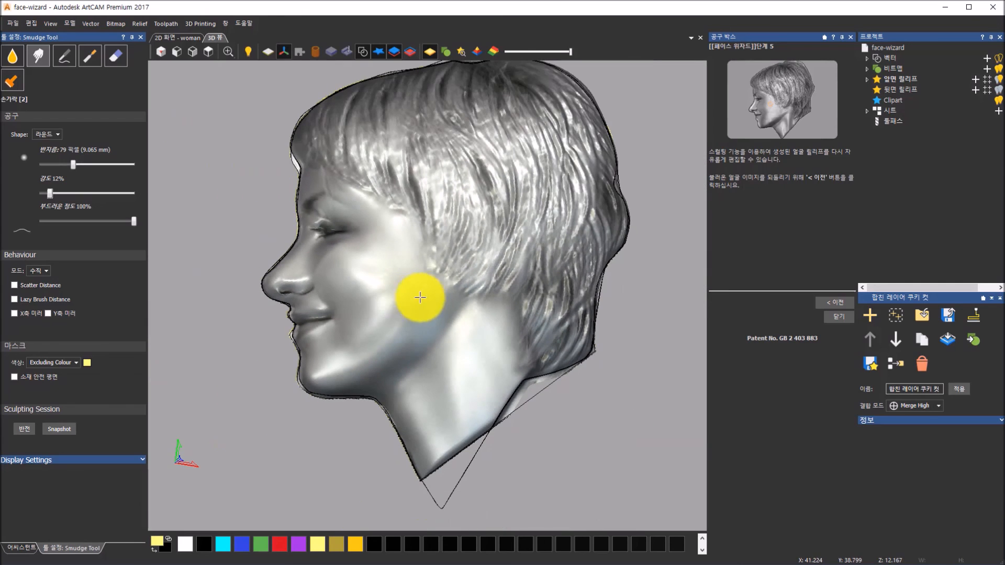
scroll(410, 349, "up", 1)
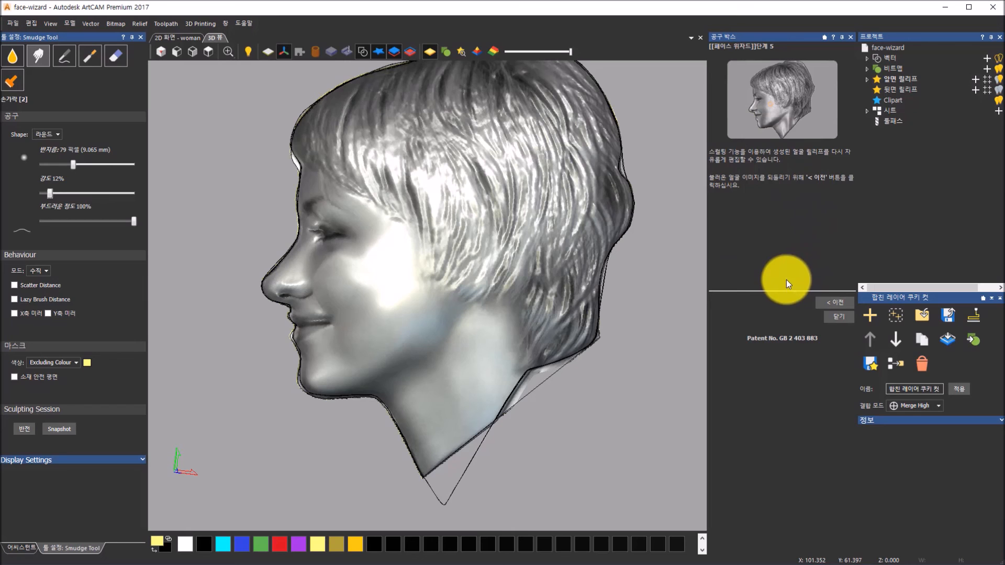
- Close the Face Wizard and reopen the relief sculpting tools on the finished face relief
left_click(844, 319)
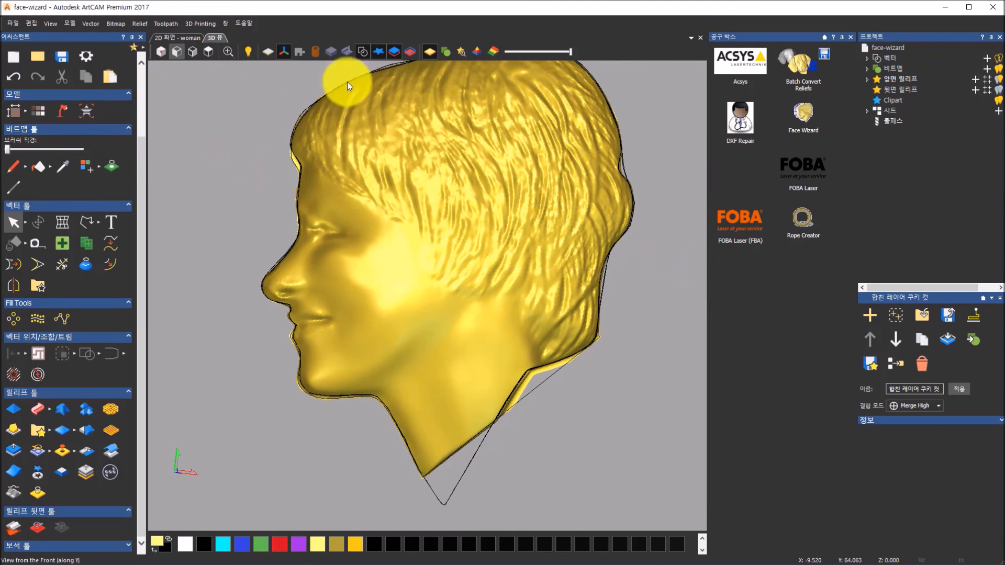
left_click_drag(451, 166, 465, 127)
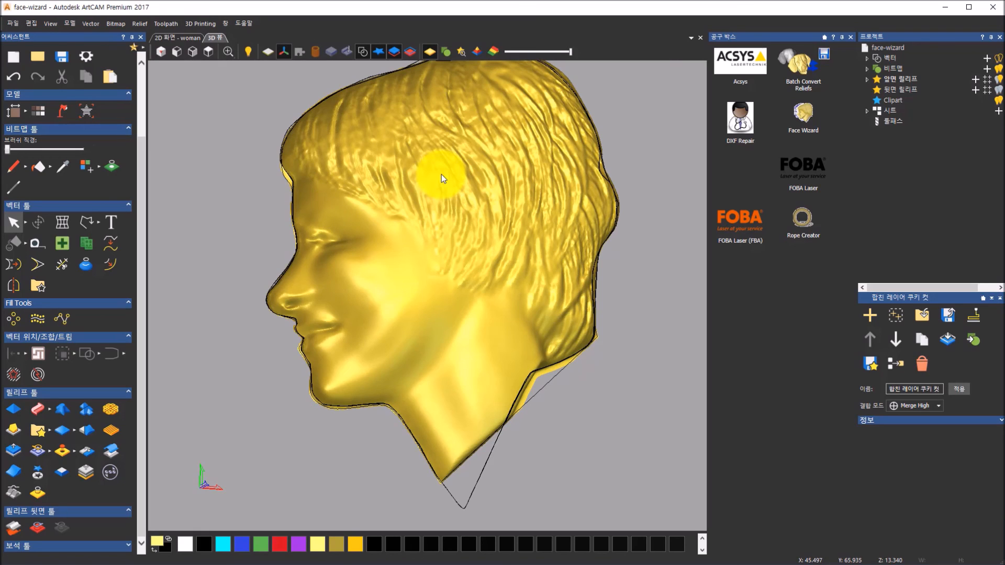
left_click(140, 24)
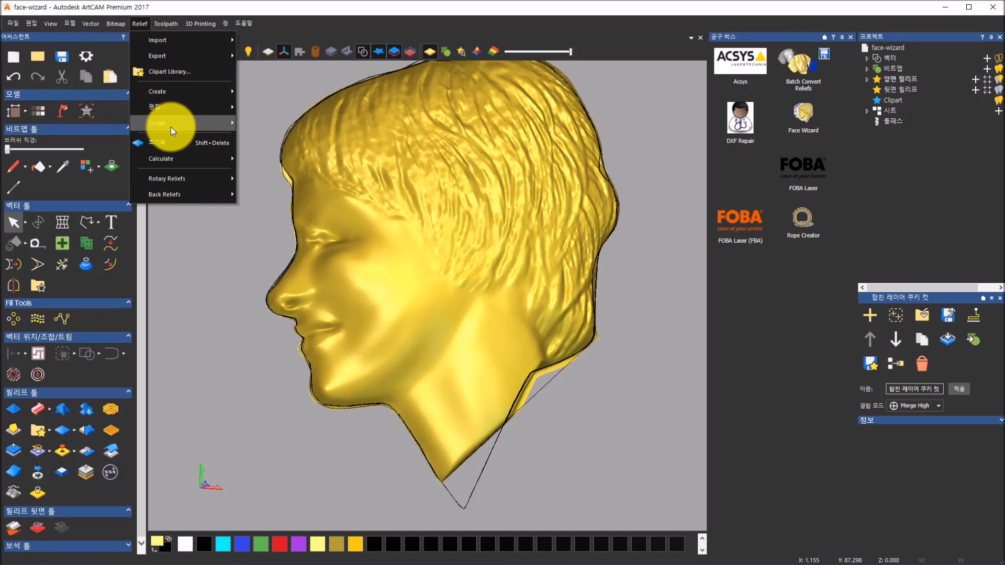
mouse_move(171, 125)
left_click(263, 129)
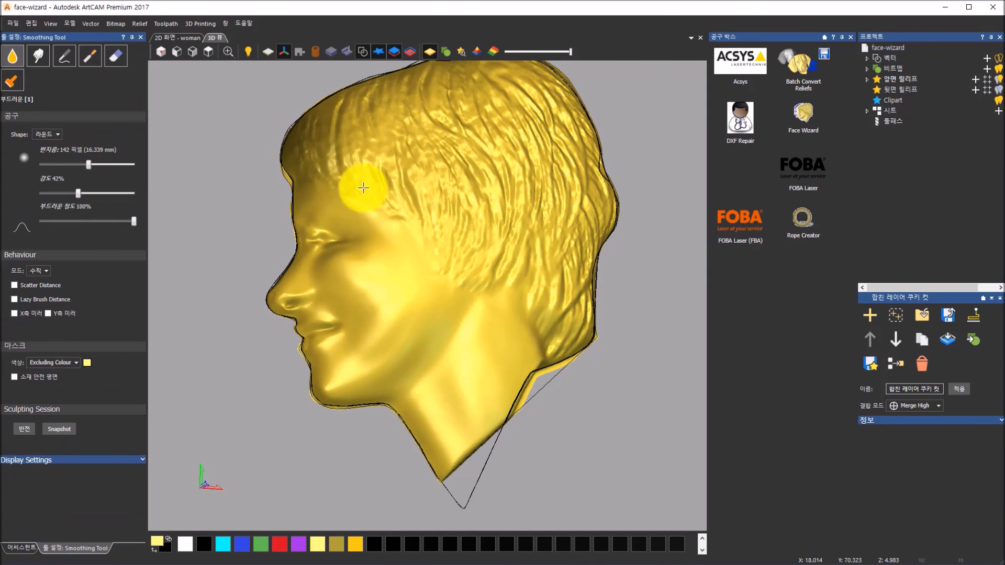
mouse_move(523, 235)
middle_mouse_down()
mouse_move(517, 284)
mouse_move(442, 274)
mouse_move(504, 271)
middle_mouse_up()
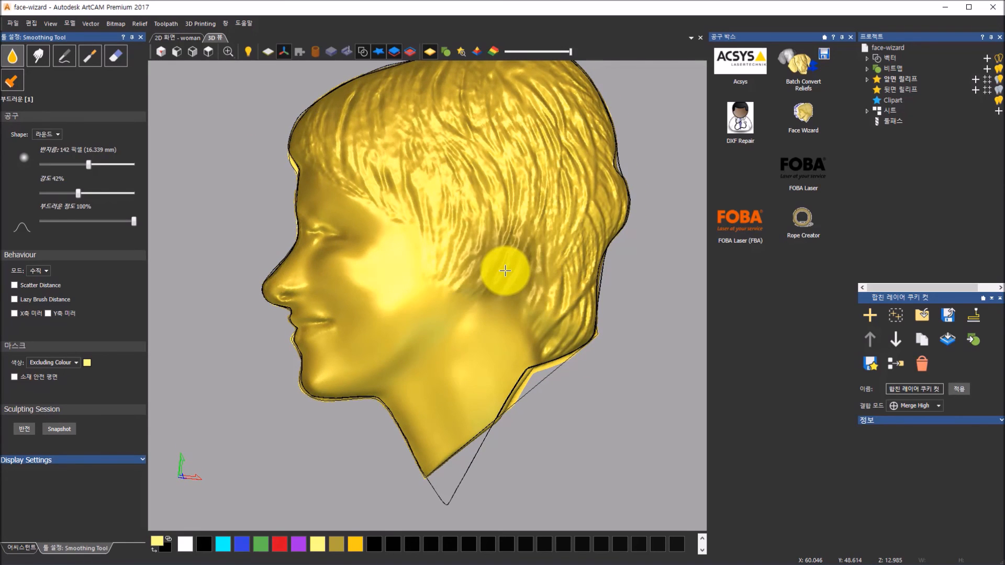